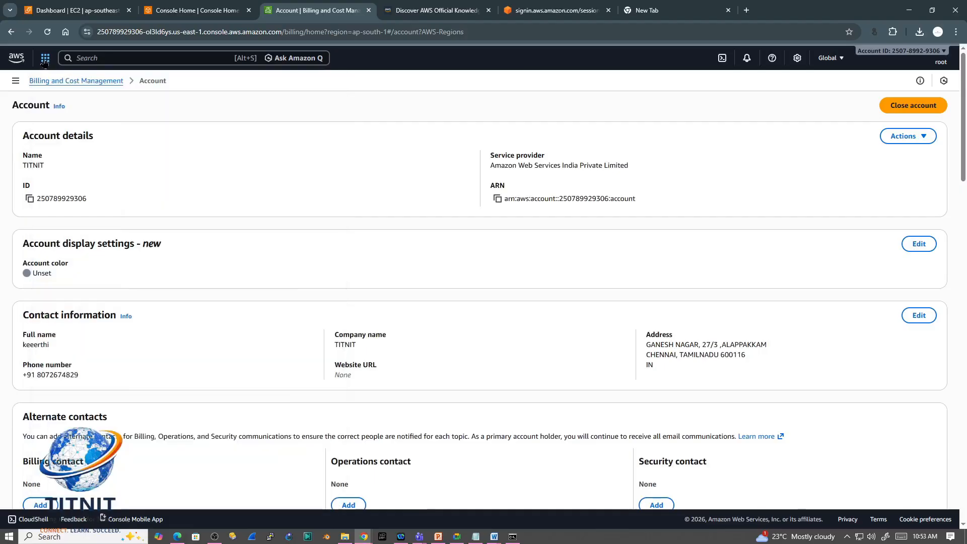
left_click(45, 60)
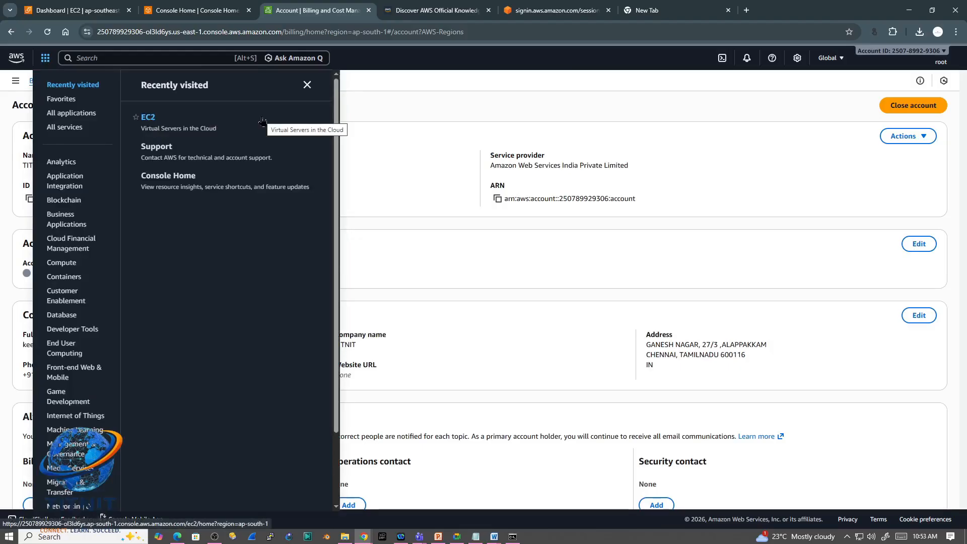
Step: Open the EC2 dashboard from the recently visited services
left_click(151, 120)
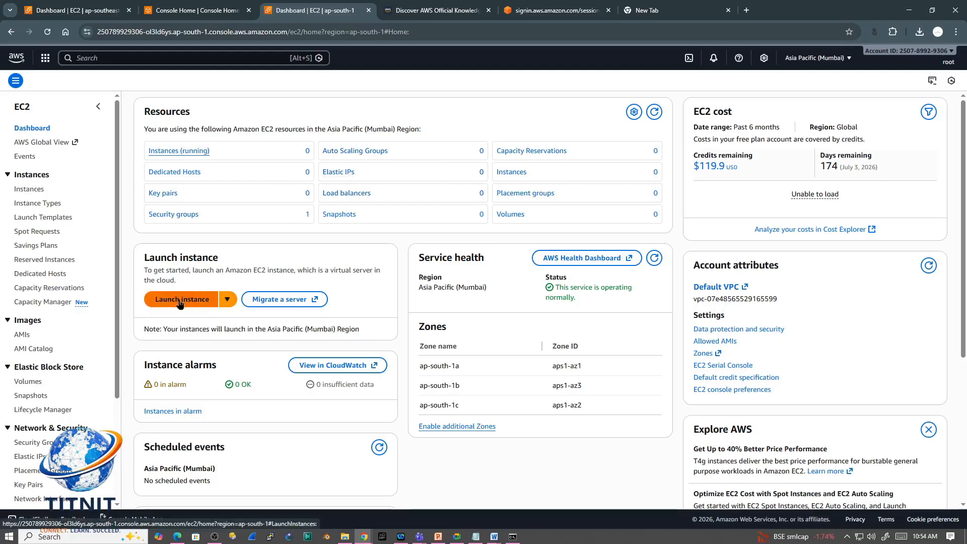
Step: Review the service health and zone details for the Mumbai region, and look through the list of available regions
mouse_move(434, 259)
left_mouse_down()
mouse_move(424, 259)
mouse_move(496, 264)
left_mouse_up()
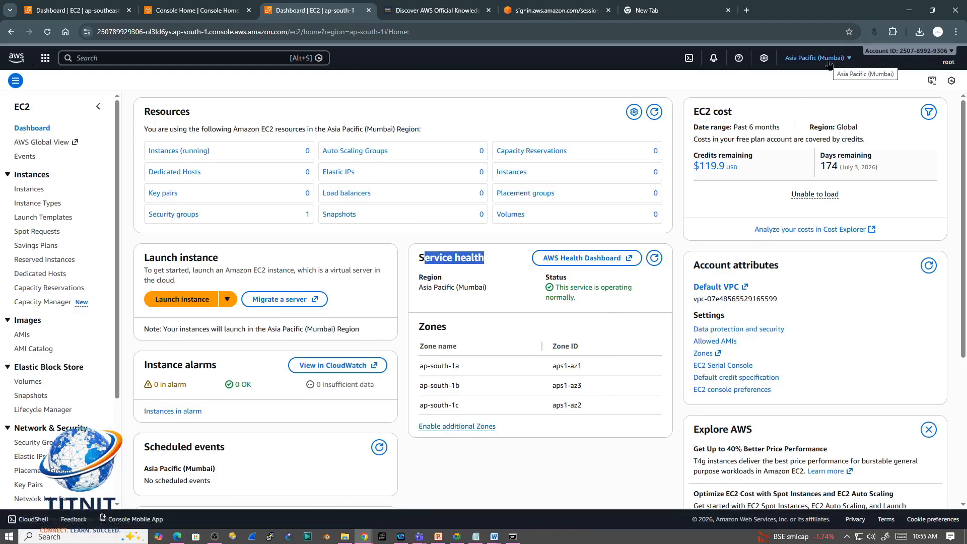
mouse_move(420, 366)
left_mouse_down()
mouse_move(589, 373)
mouse_move(591, 410)
left_mouse_up()
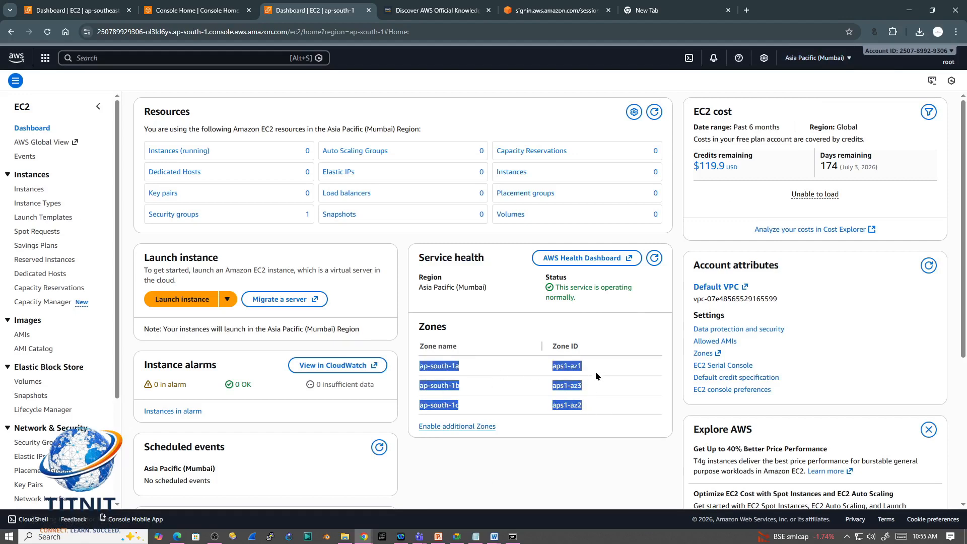
left_click_drag(596, 375, 551, 386)
left_click_drag(596, 407, 549, 412)
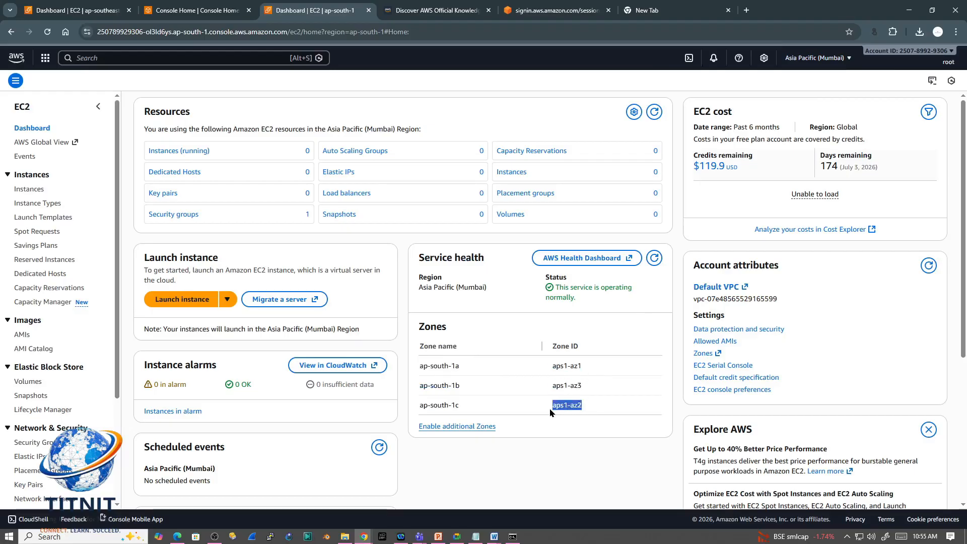
left_click_drag(592, 372, 554, 366)
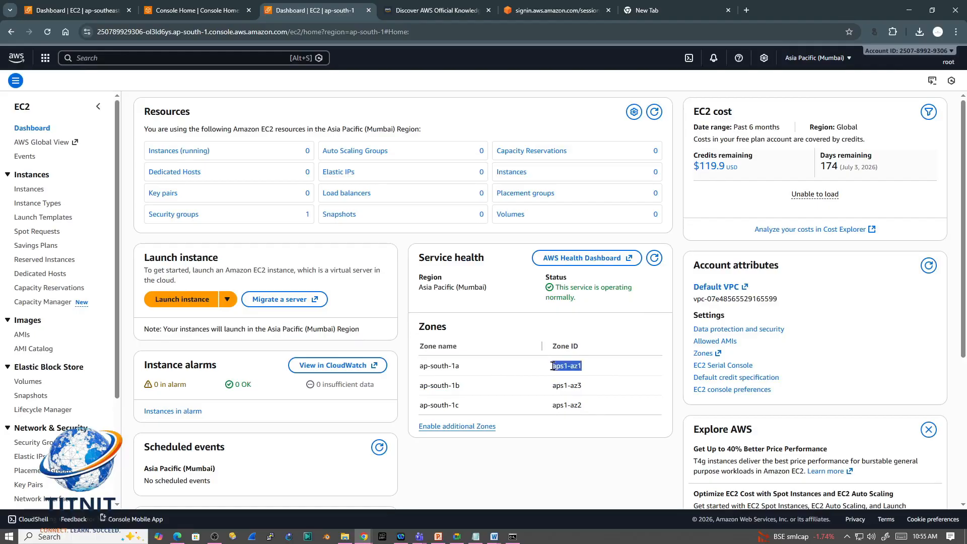
left_click_drag(592, 369, 554, 365)
left_click(848, 59)
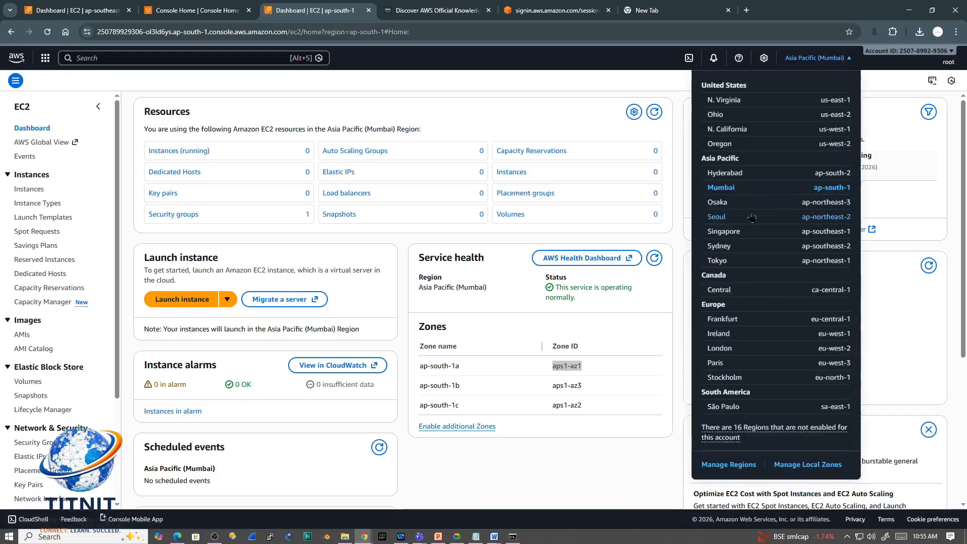
left_click(597, 372)
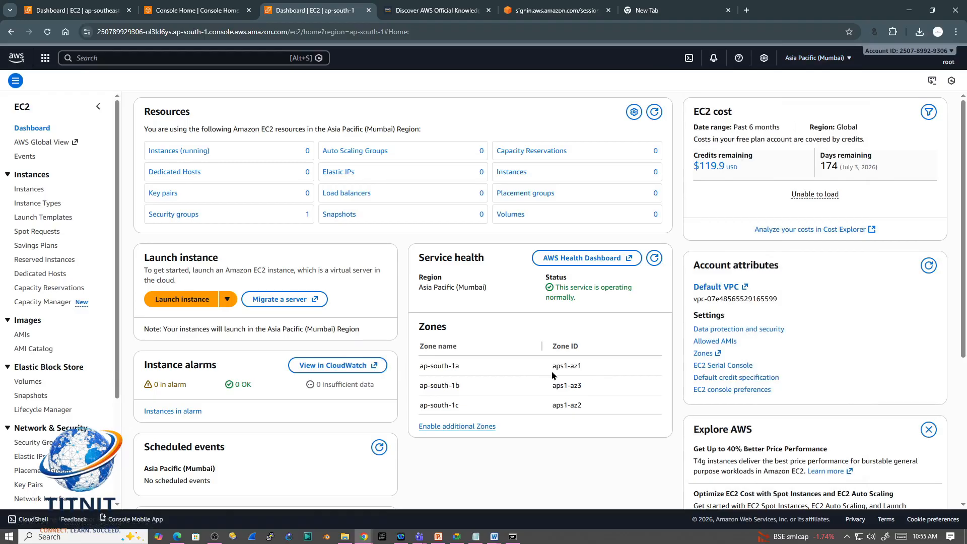
Step: Compare the zone names and zone IDs of the Mumbai region's availability zones
mouse_move(551, 366)
left_mouse_down()
mouse_move(592, 374)
mouse_move(553, 366)
mouse_move(585, 367)
mouse_move(569, 366)
left_mouse_up()
left_click(587, 392)
left_click_drag(583, 405, 557, 385)
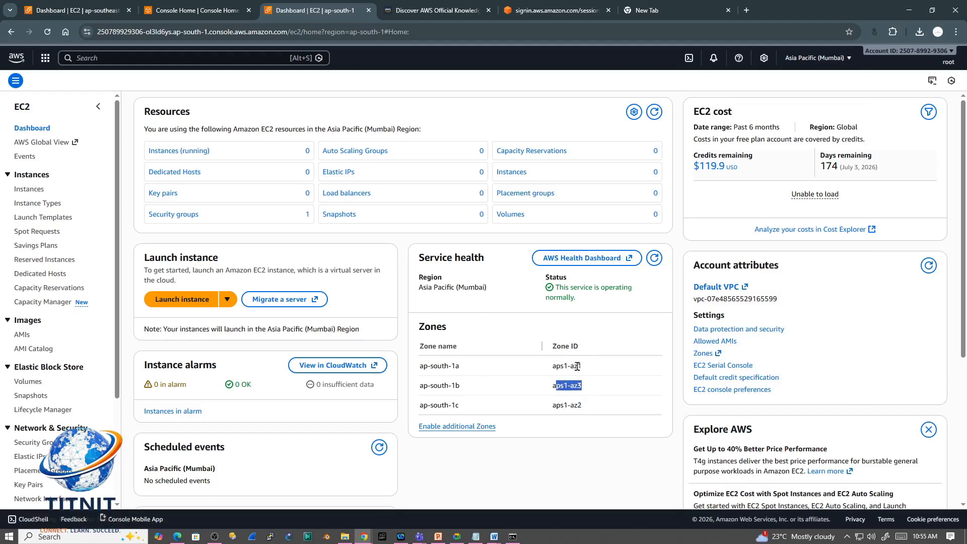
left_click_drag(583, 366, 574, 368)
left_click_drag(583, 412, 552, 375)
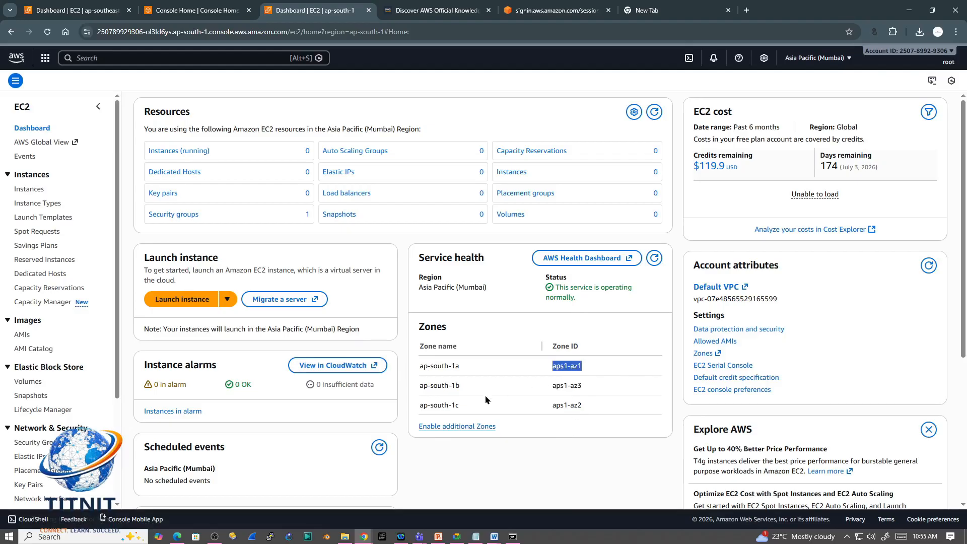
left_click(595, 410)
left_click_drag(583, 406, 196, 359)
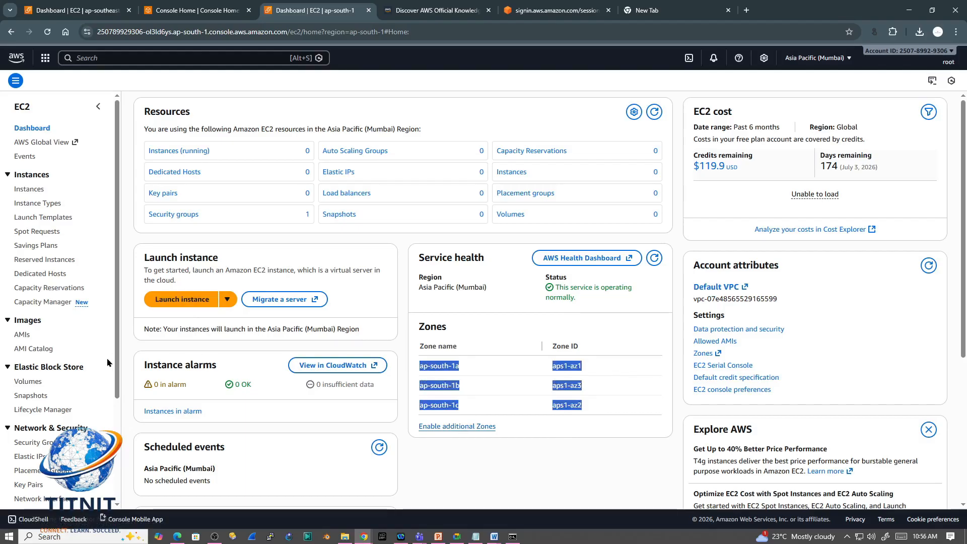
Step: Examine the dashboard's instance alarms, scheduled events and Quick ID filter sections
left_click_drag(218, 366, 144, 366)
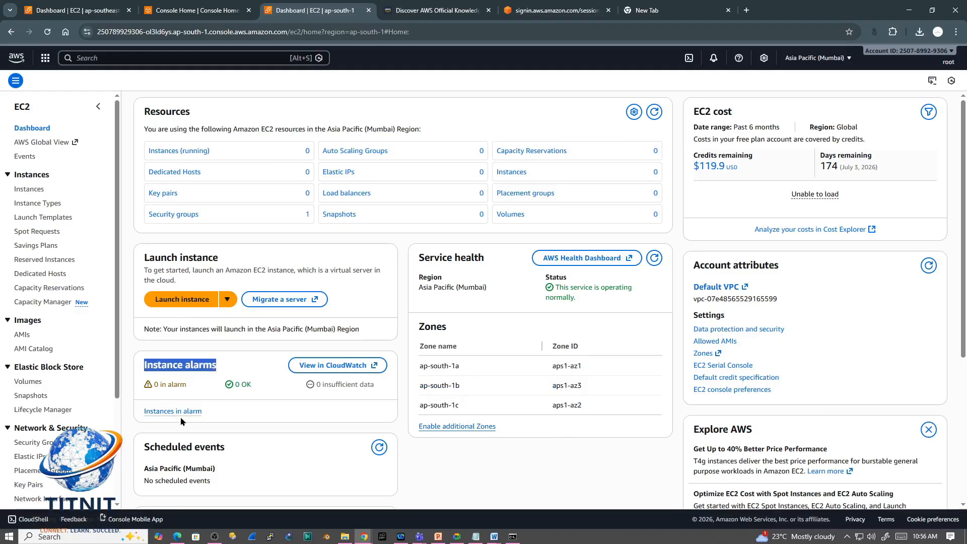
scroll(284, 465, "down", 4)
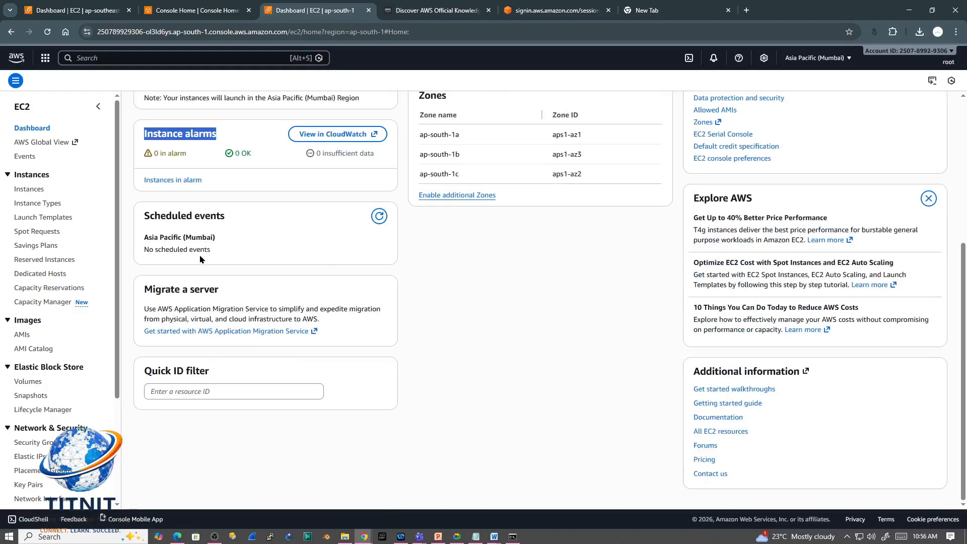
left_click_drag(145, 250, 211, 251)
left_click_drag(144, 215, 258, 246)
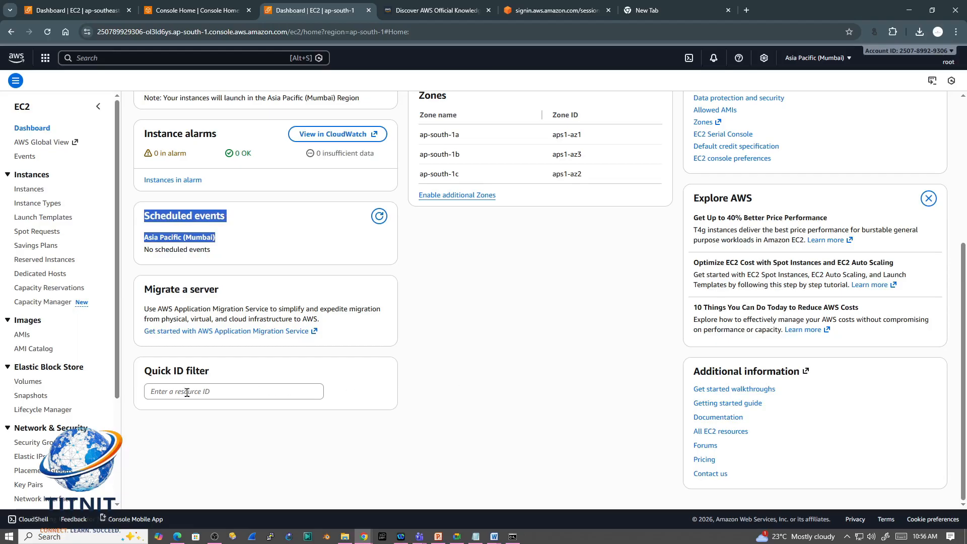
left_click_drag(210, 379, 143, 376)
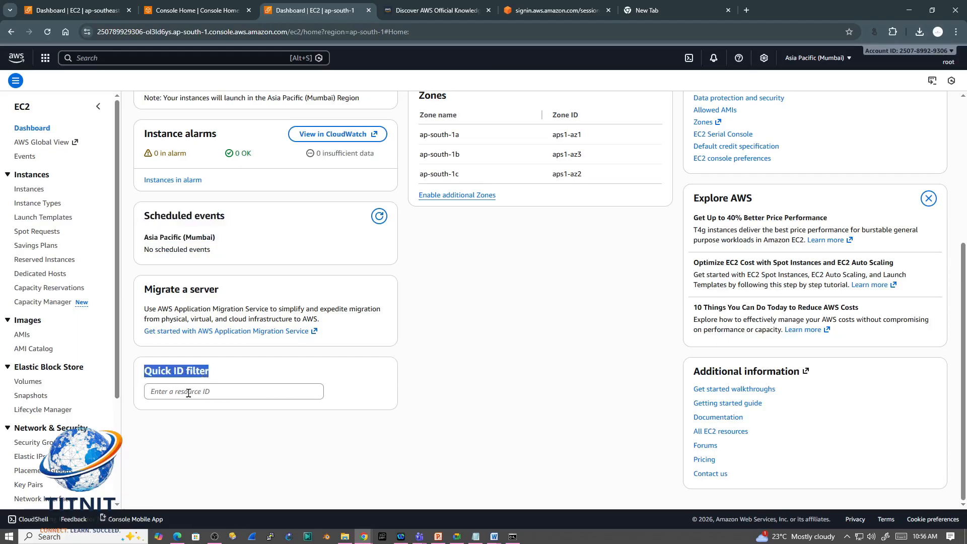
scroll(543, 461, "up", 5)
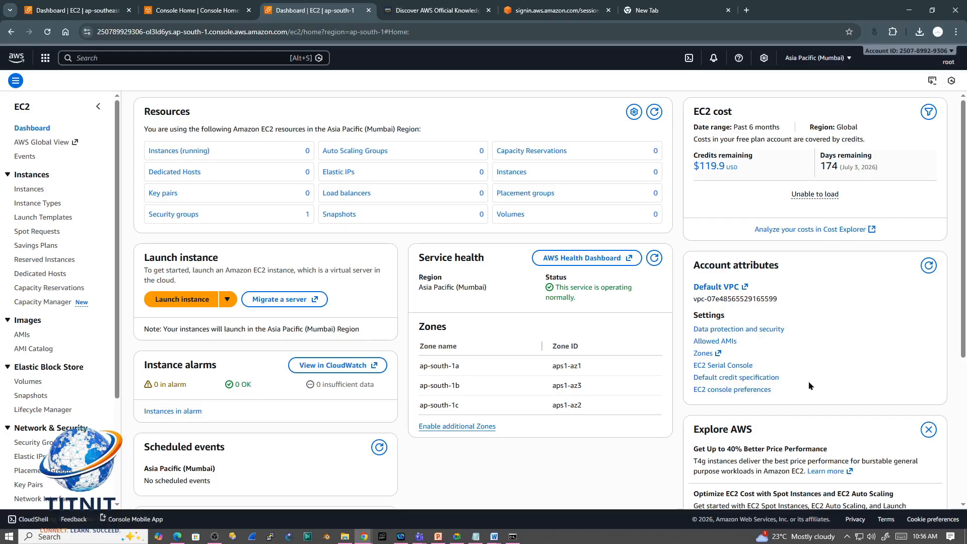
scroll(816, 385, "down", 5)
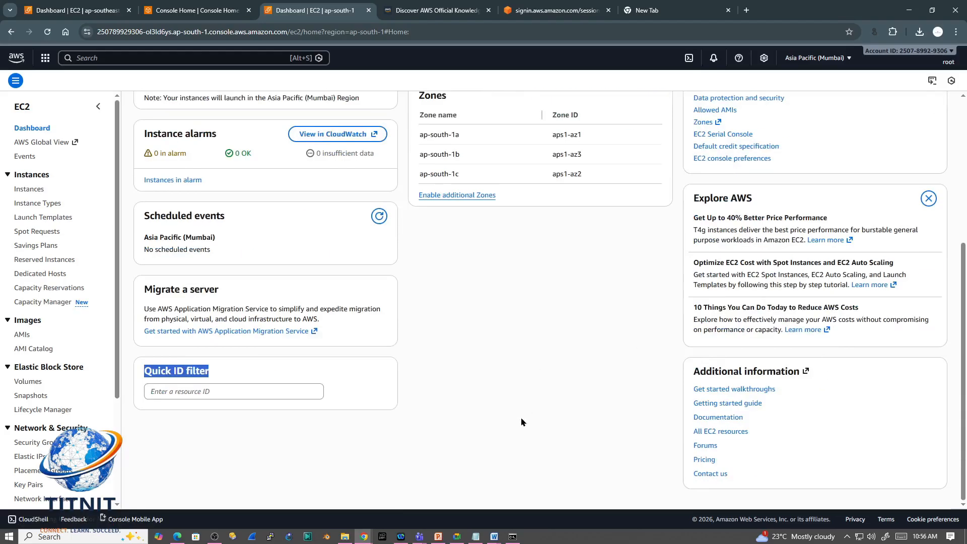
scroll(521, 421, "up", 5)
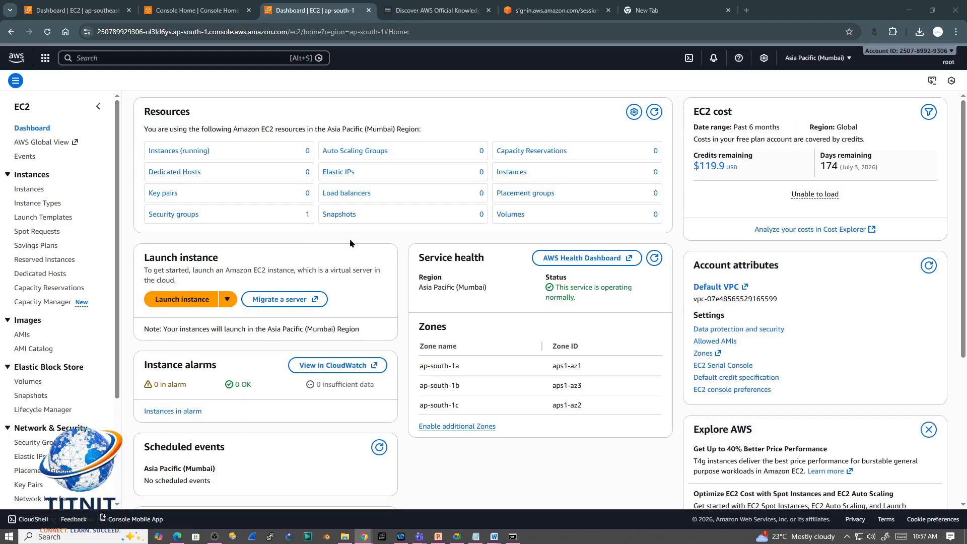
Step: Open the list of running instances and remove its running-state filter
left_click(168, 151)
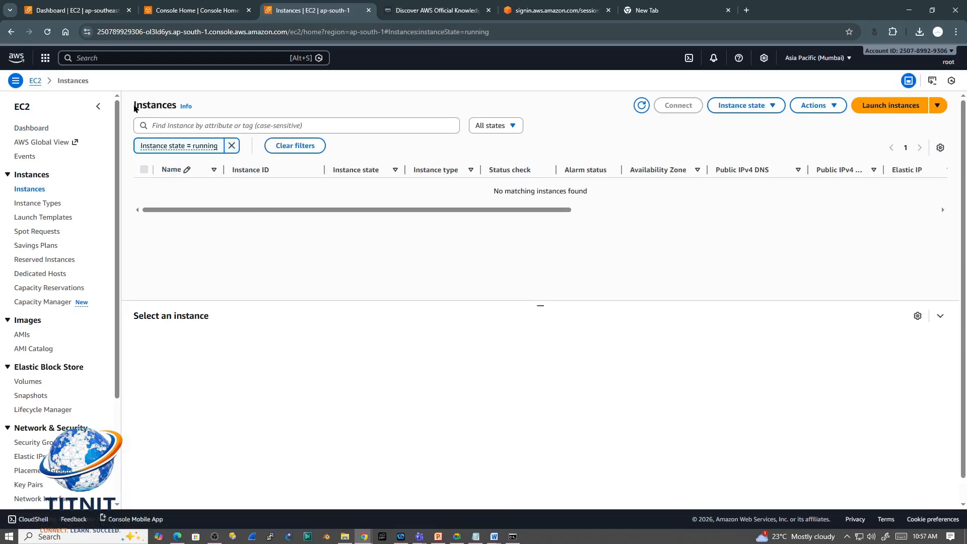
left_click_drag(134, 105, 183, 104)
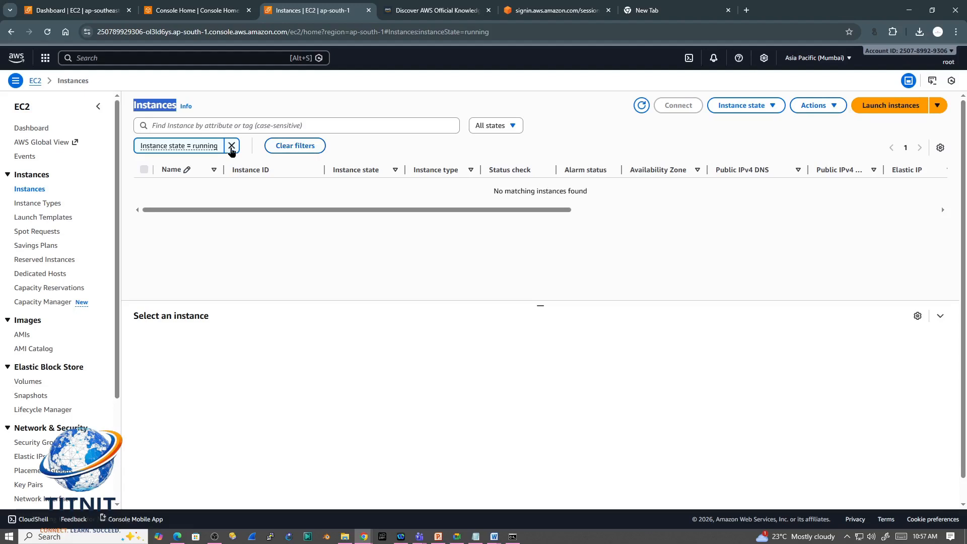
left_click(231, 147)
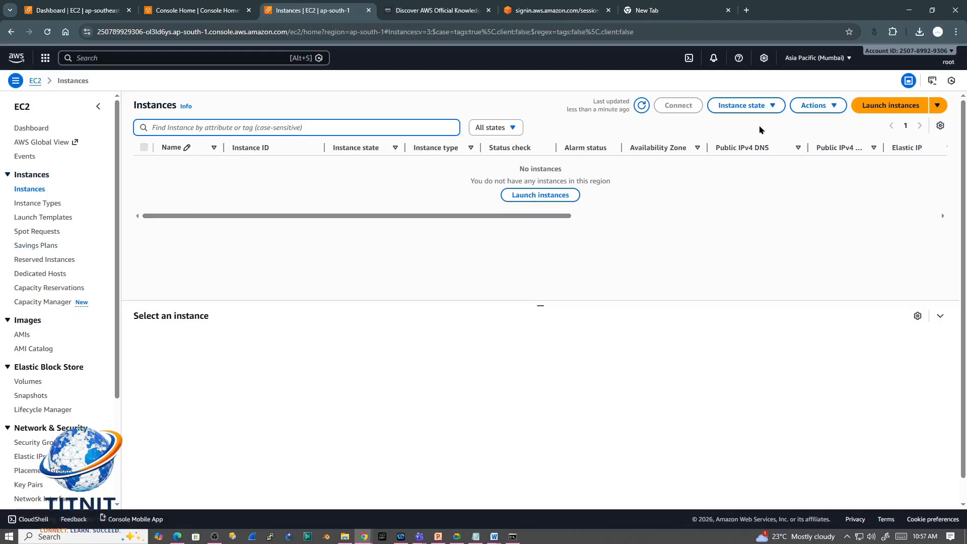
Step: Look through the general actions and the state-change options offered for instances
left_click(828, 107)
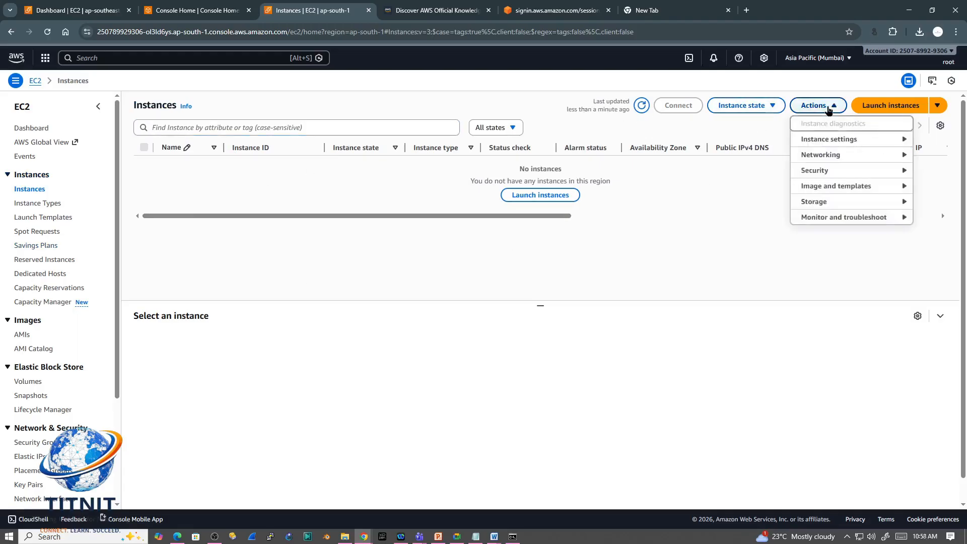
left_click(755, 105)
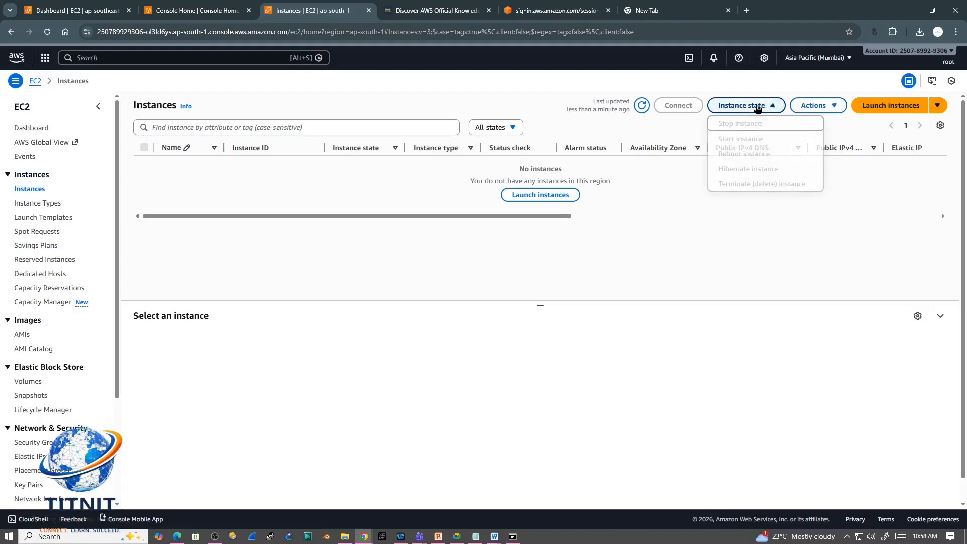
left_click(668, 132)
Step: Start launching a new EC2 instance and name it SERVER1
left_click(886, 106)
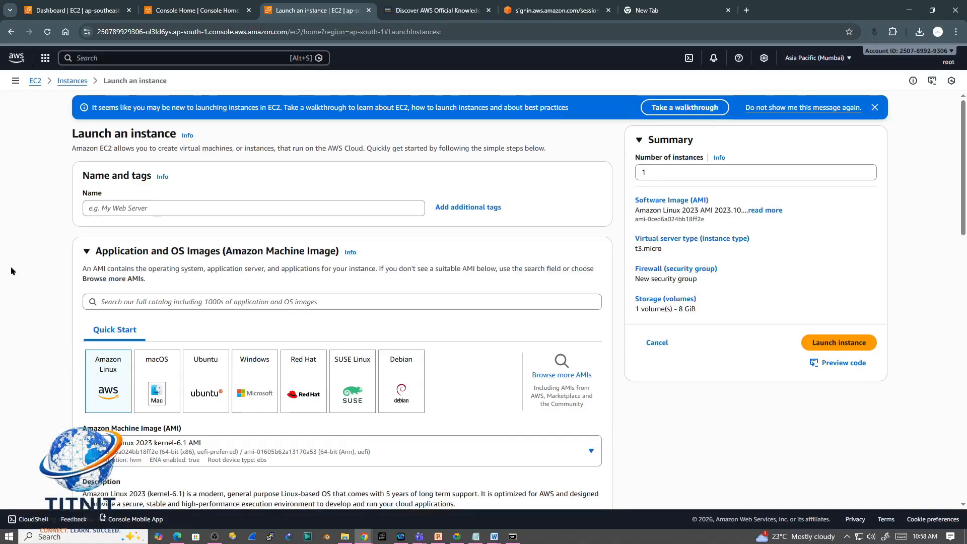
left_click(137, 209)
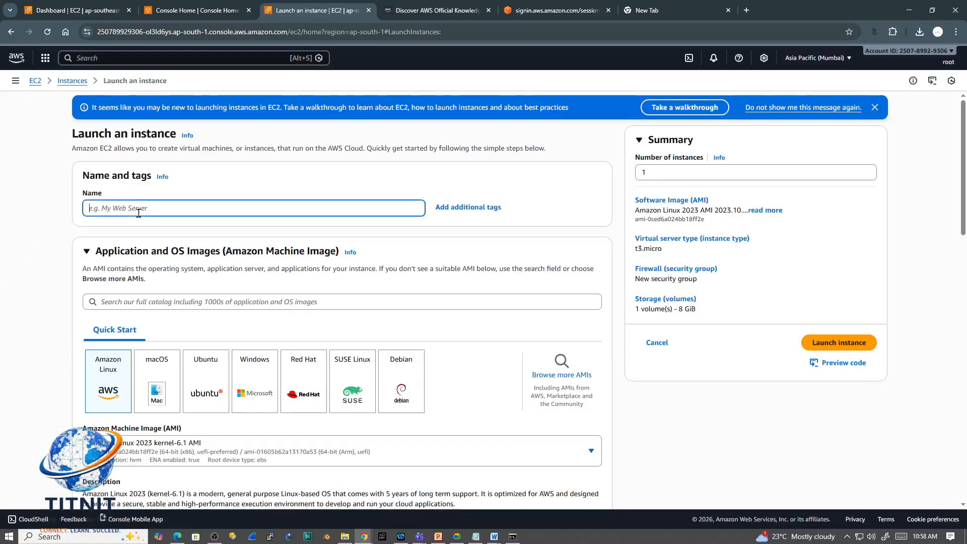
key("alt+Tab")
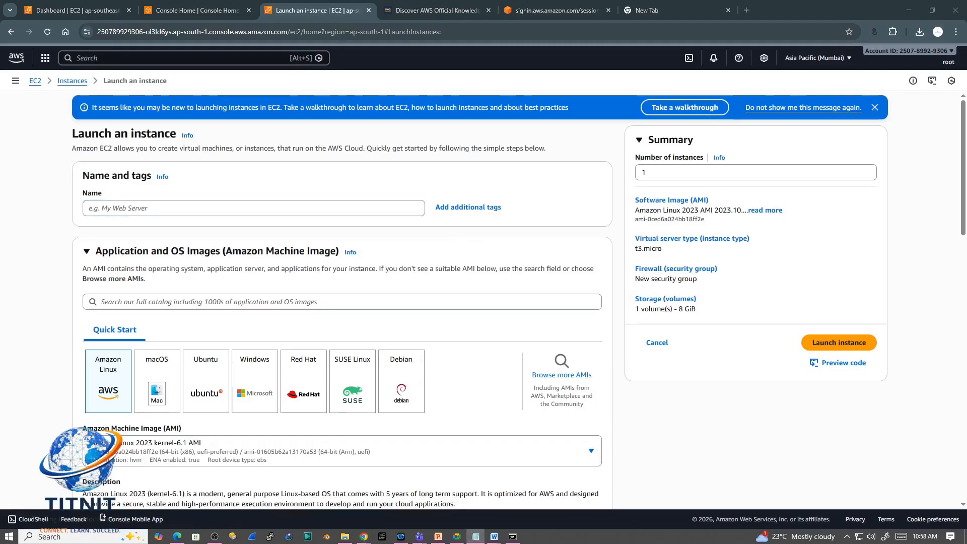
key("alt+Tab")
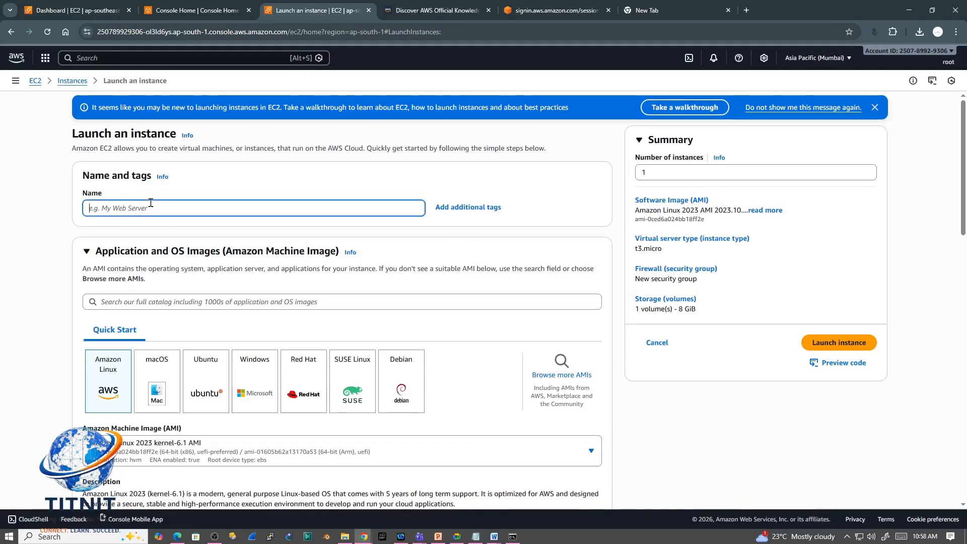
type("SER")
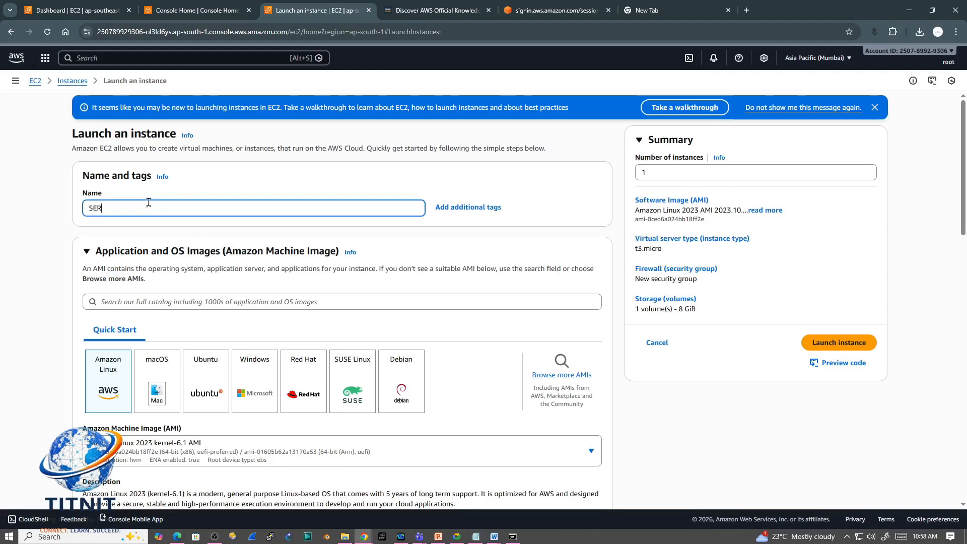
type("VER1")
left_click(242, 173)
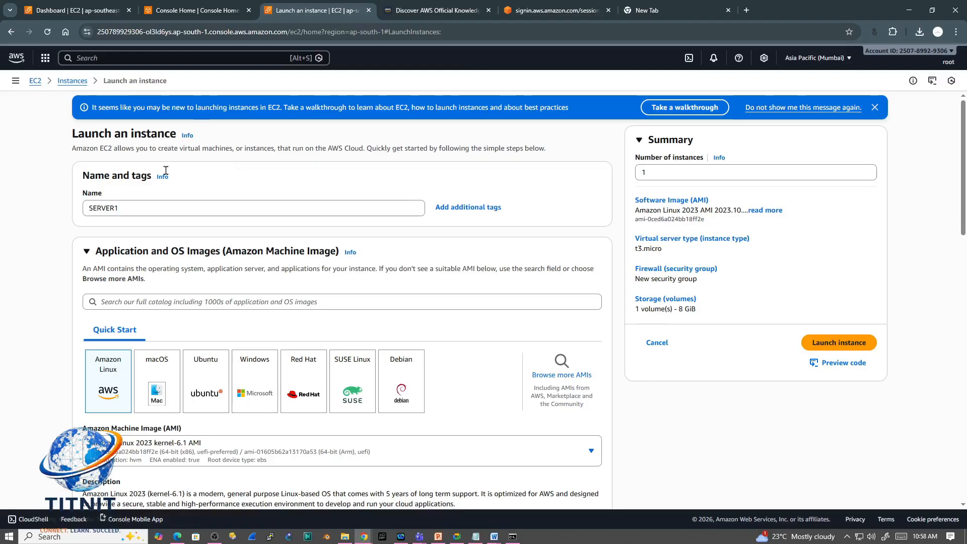
Step: Try adding the prefix MUM_ to the instance name and replacing the name's ending
left_click(89, 207)
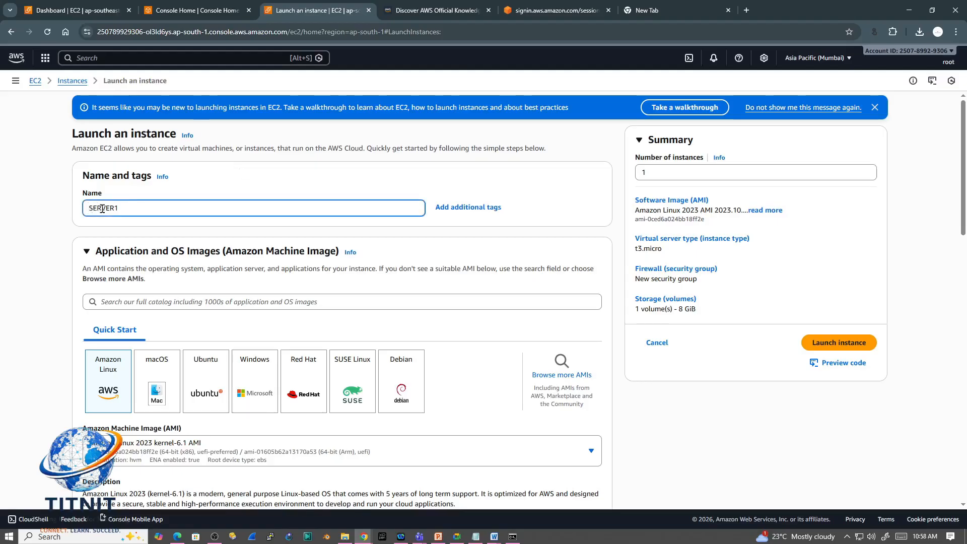
type("MUM_")
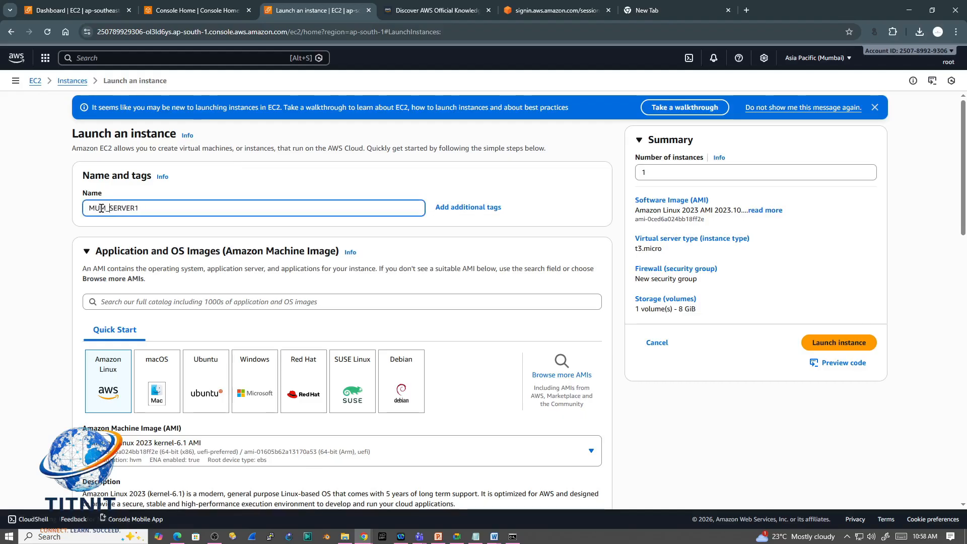
left_click_drag(145, 208, 114, 206)
key("BackSpace")
type("W")
key("BackSpace")
type("W")
key("BackSpace")
type("L")
key("BackSpace")
key("BackSpace")
key("BackSpace")
key("BackSpace")
key("BackSpace")
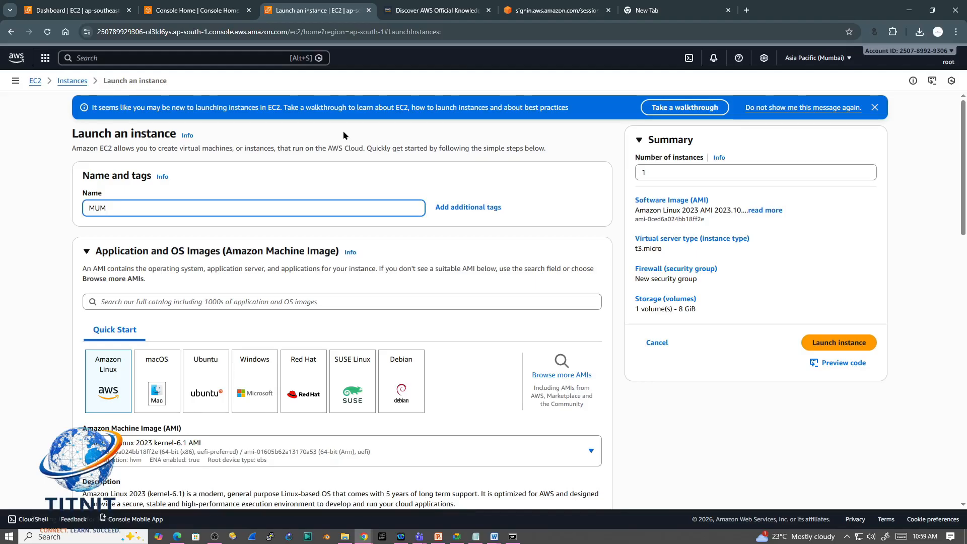
Step: Set the instance name to SERVER1
type("SERVER1")
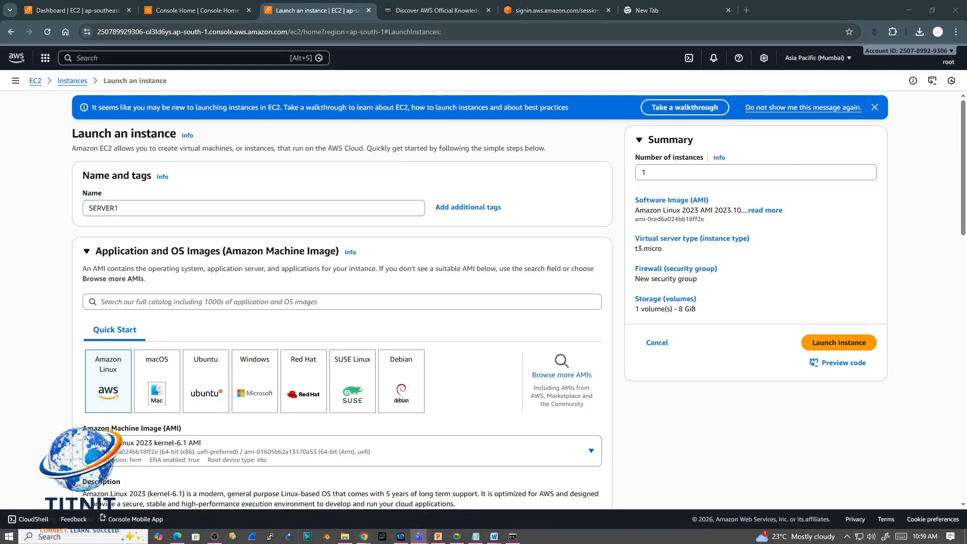
key("alt+Tab")
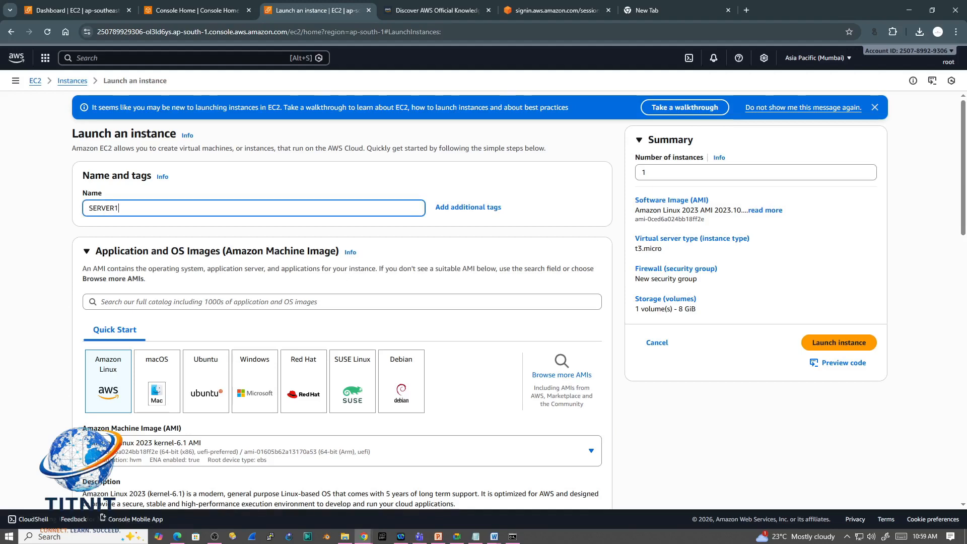
key("alt+Tab")
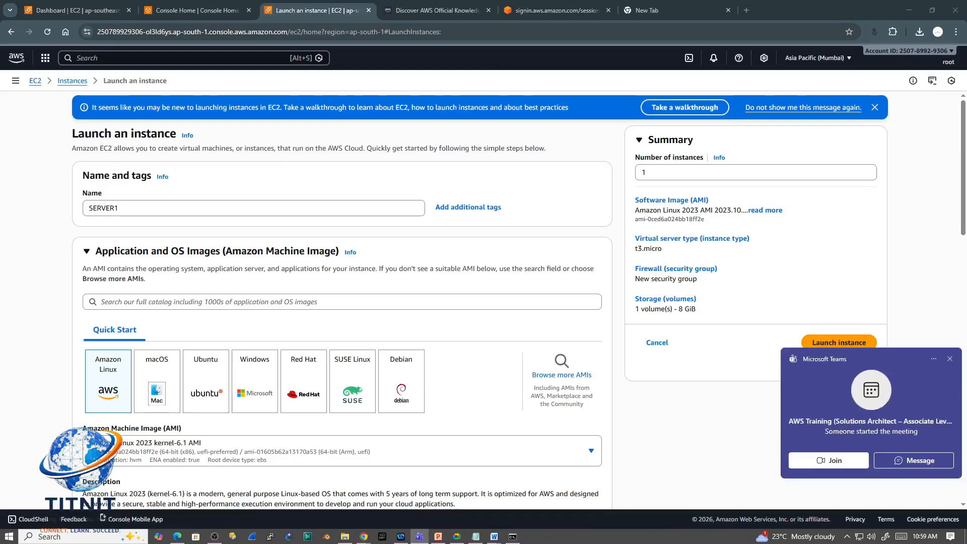
Step: Switch to Microsoft Teams and join the AWS Training (Solutions Architect – Associate Level) meeting using computer audio
left_click(830, 461)
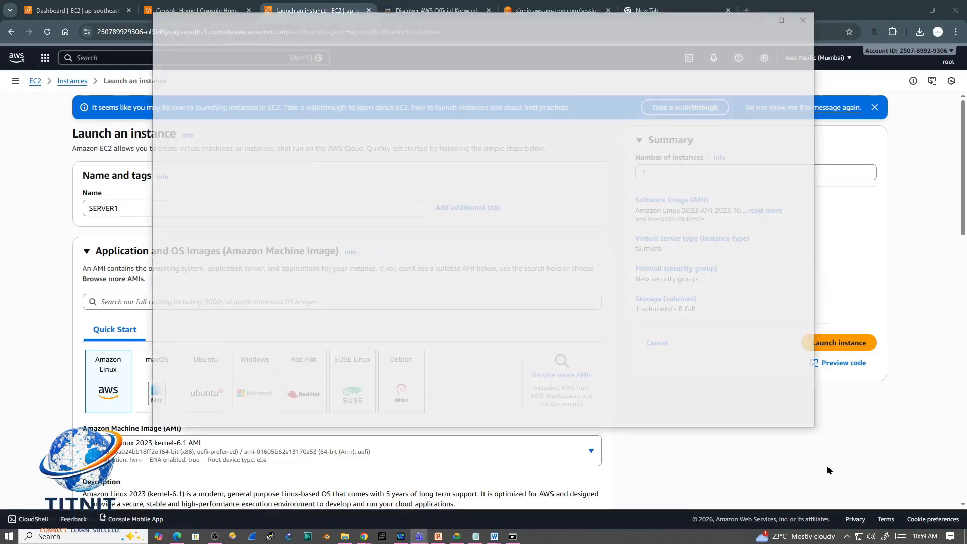
left_click(704, 359)
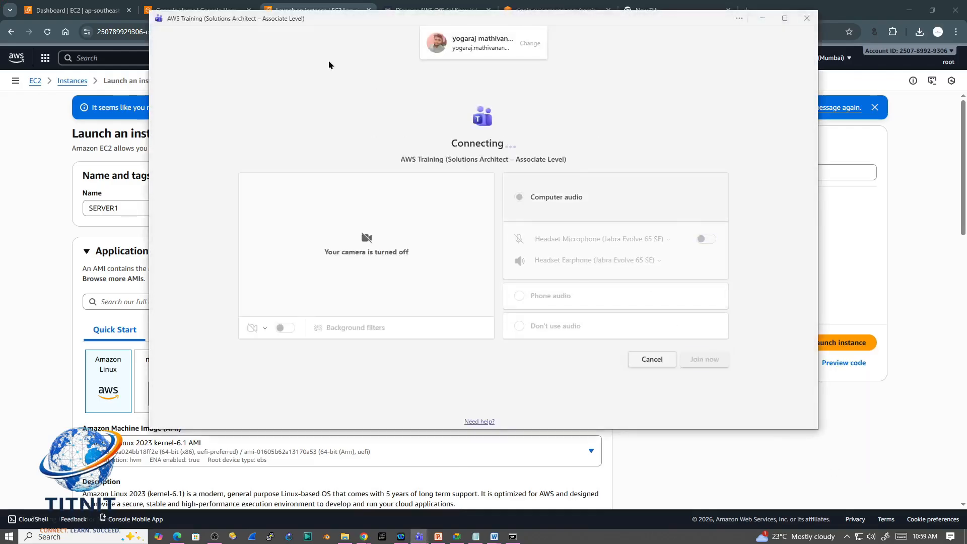
left_click_drag(326, 21, 316, 73)
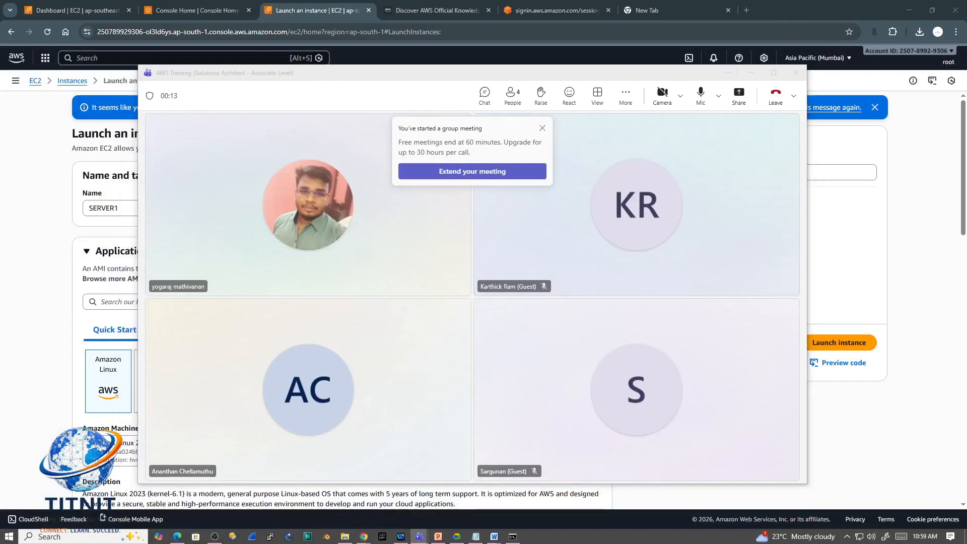
Step: Post the meeting's join link, including its passcode, in the meeting chat
left_click(483, 94)
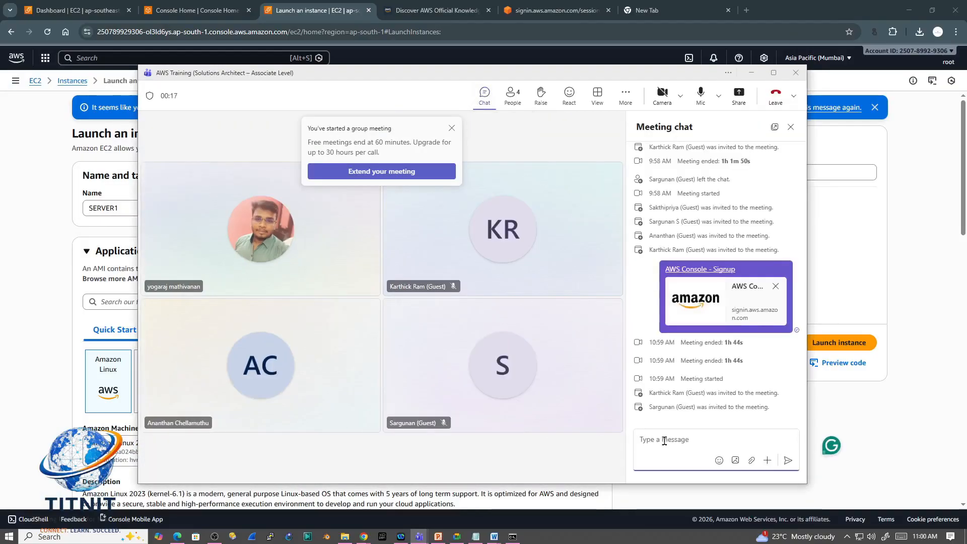
left_click(664, 441)
key("ctrl+v")
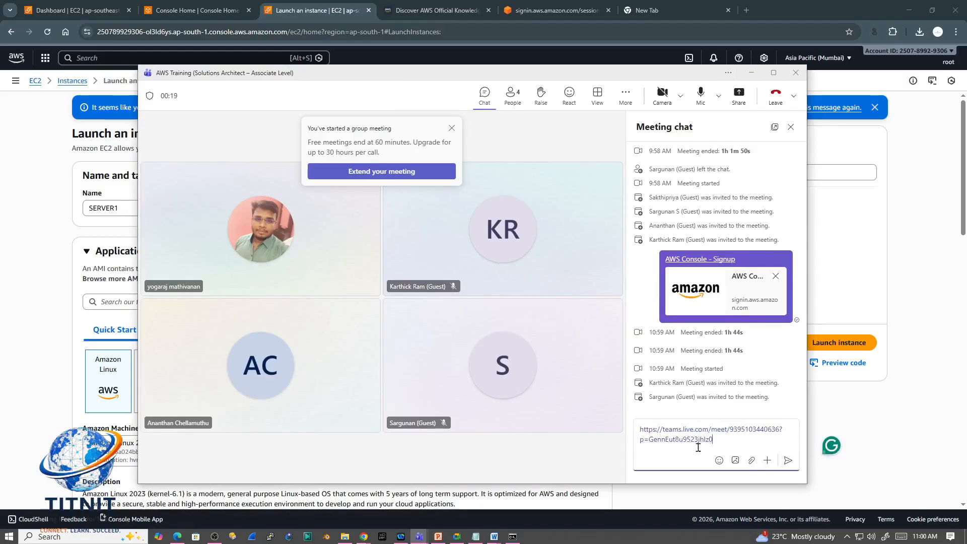
left_click(785, 459)
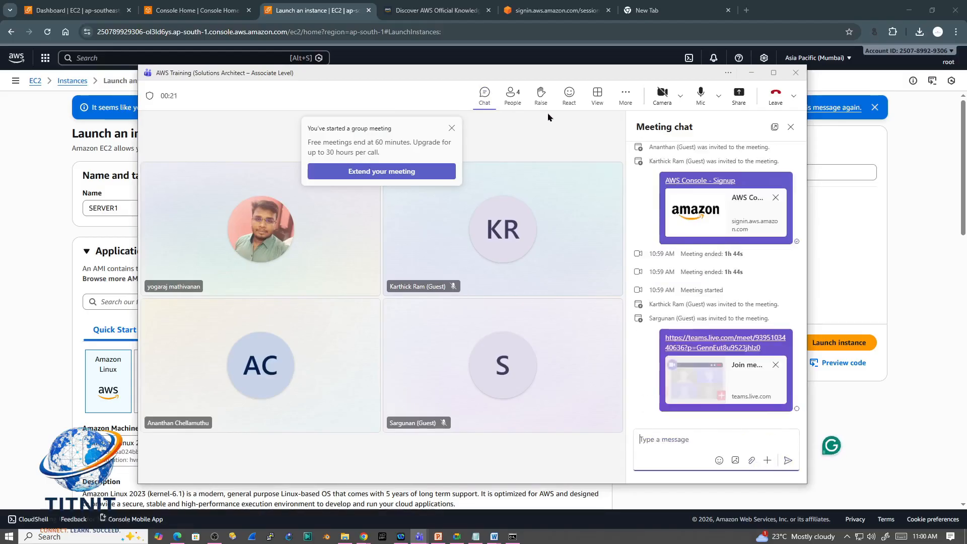
Step: Move the meeting window out of view and return to the instance name in the EC2 launch form
mouse_move(526, 78)
left_mouse_down()
mouse_move(0, 83)
mouse_move(129, 145)
mouse_move(522, 74)
left_mouse_up()
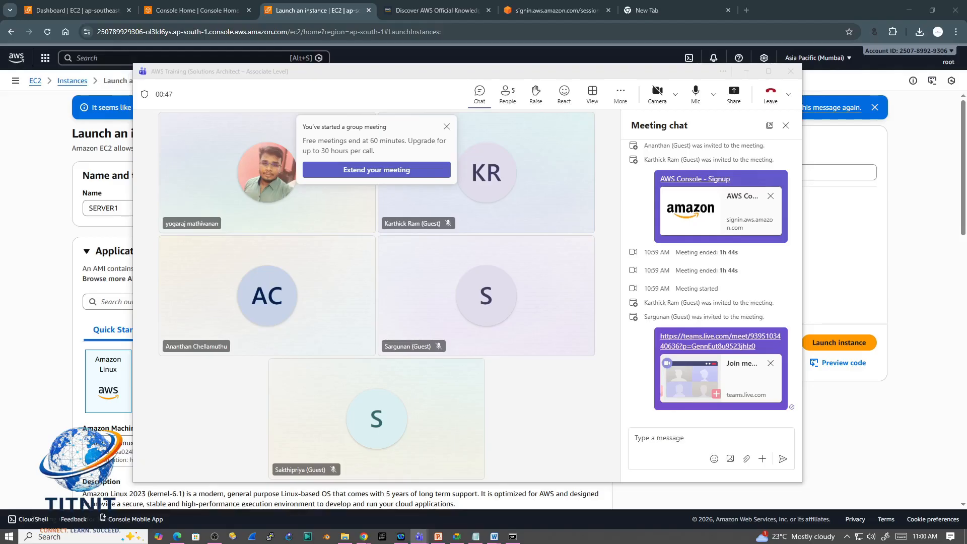
left_click_drag(566, 76, 0, 78)
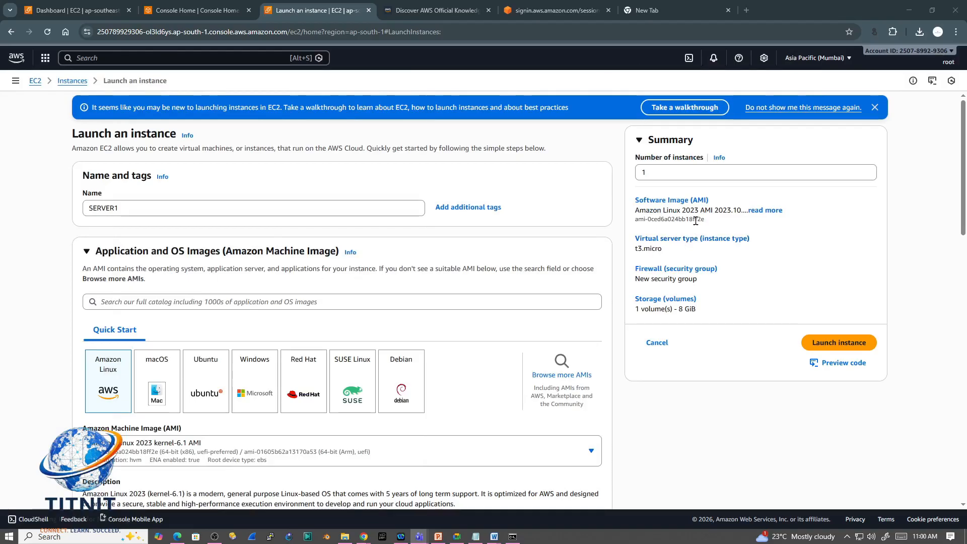
left_click(149, 209)
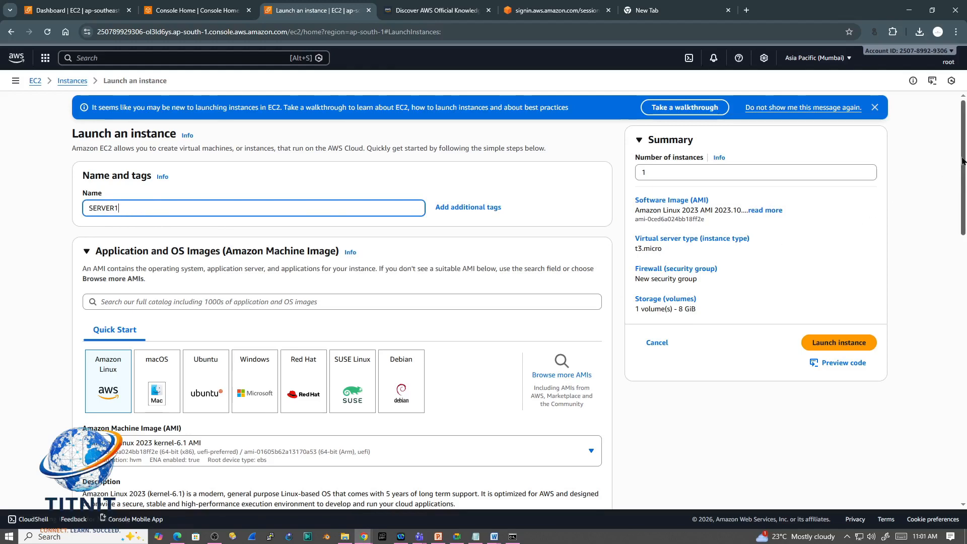
Step: Examine the selected Amazon Linux 2023 image's description, version details and architecture options
left_click_drag(963, 158, 963, 210)
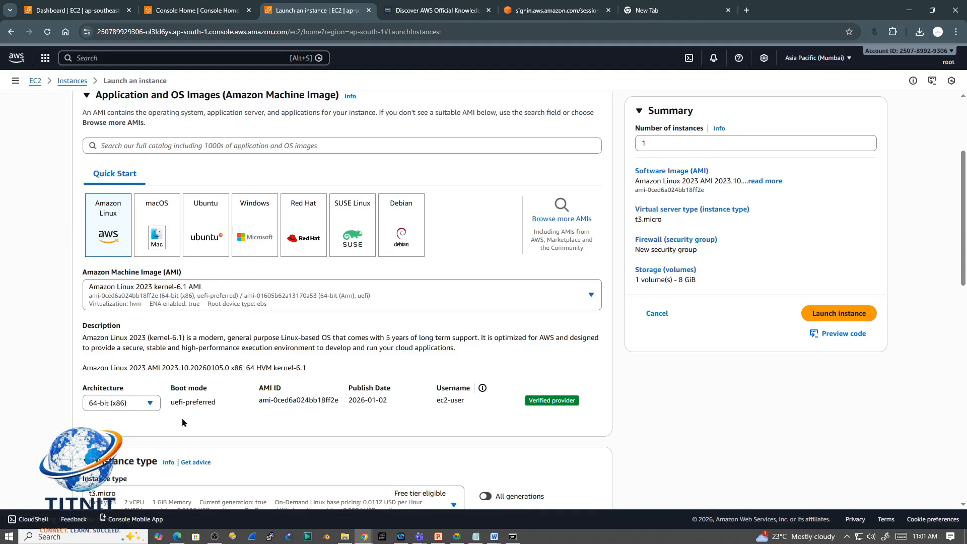
left_click_drag(963, 211, 964, 253)
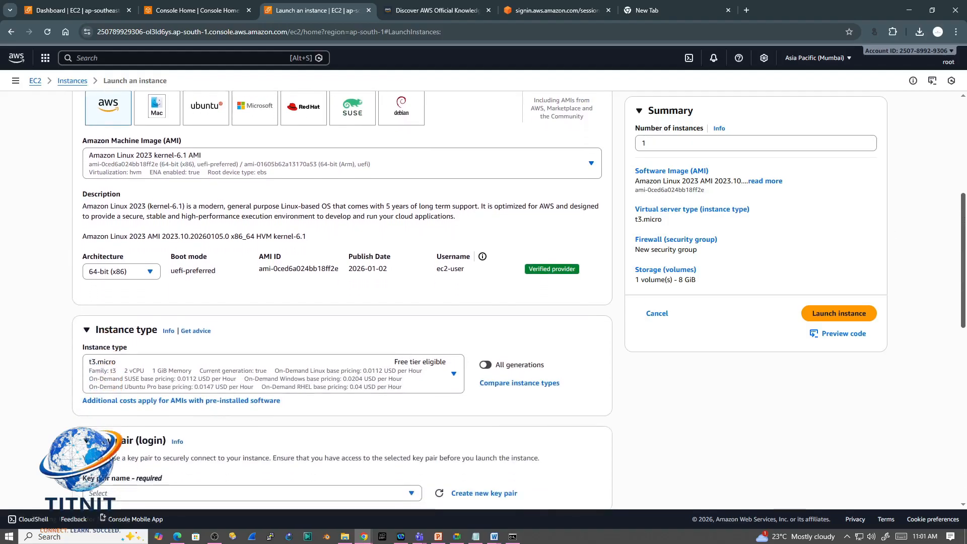
left_click(591, 165)
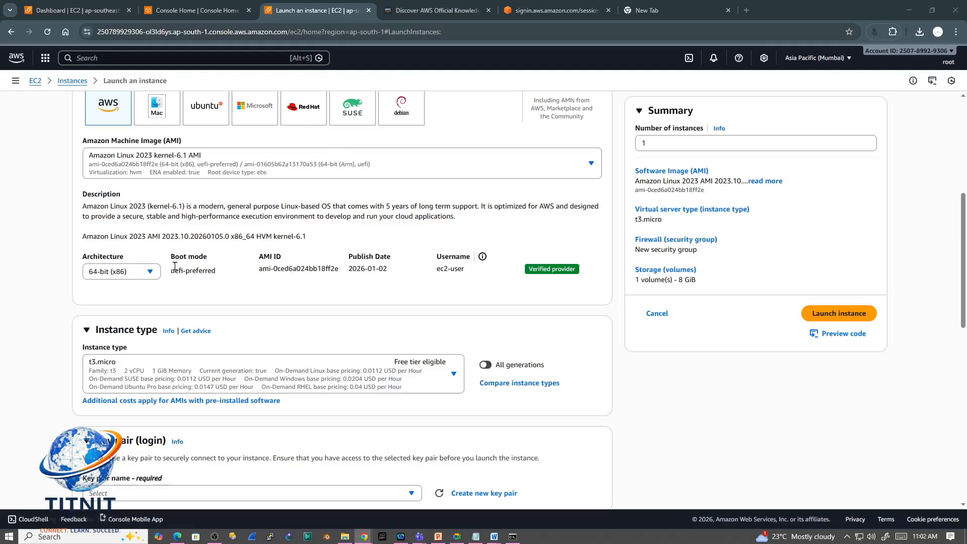
left_click(148, 273)
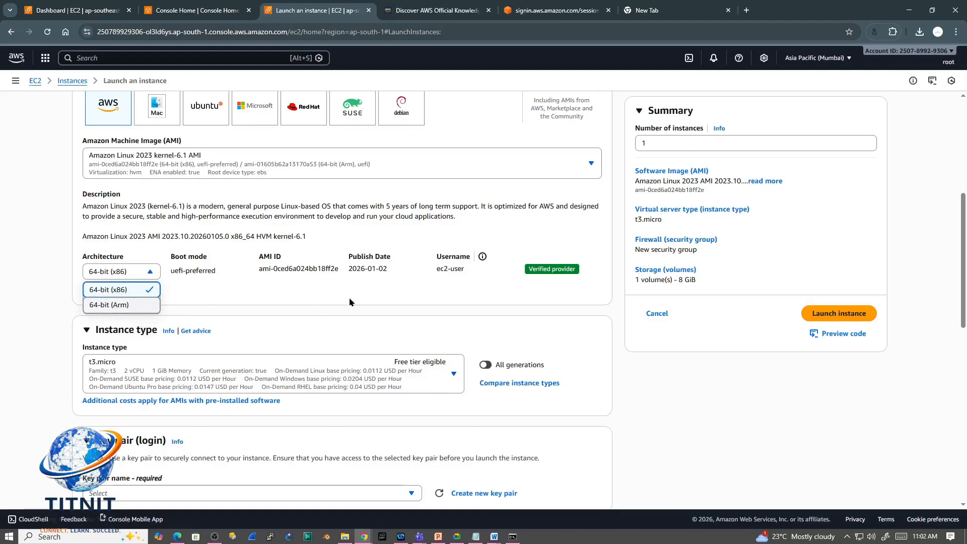
left_click(373, 294)
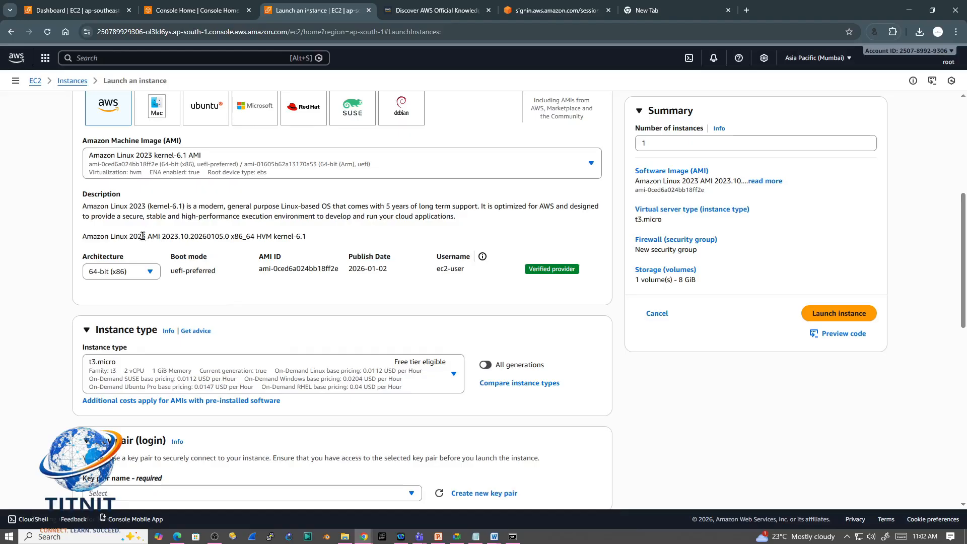
left_click_drag(141, 237, 312, 240)
left_click(222, 237)
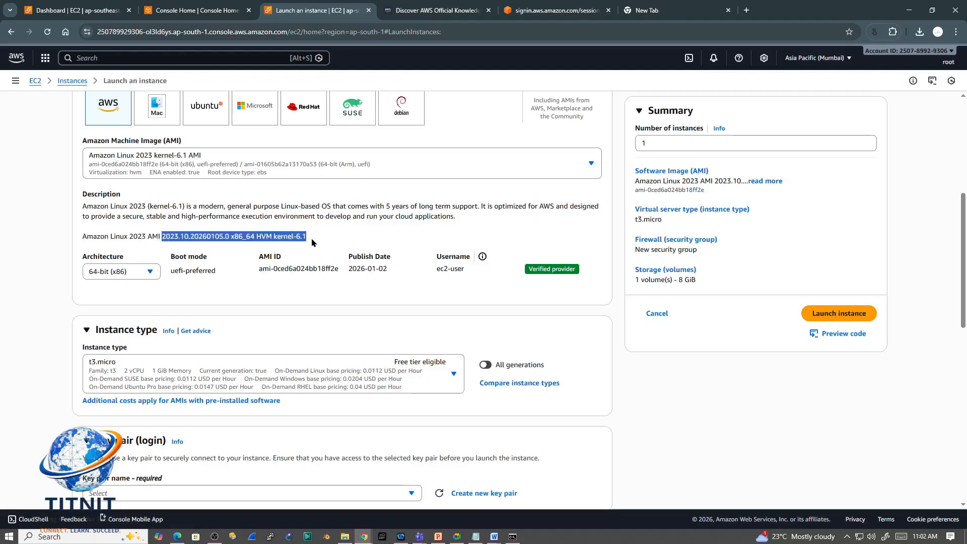
left_click(338, 239)
mouse_move(282, 258)
left_mouse_down()
mouse_move(254, 259)
mouse_move(282, 260)
left_mouse_up()
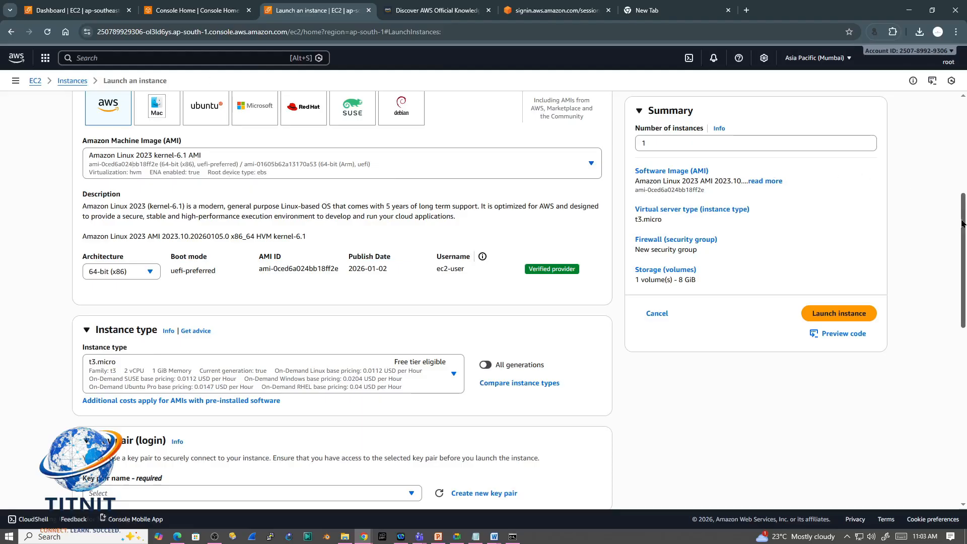
Step: Look through the Amazon Machine Images offered under Amazon Linux, keeping the current selection
left_click_drag(963, 222, 963, 190)
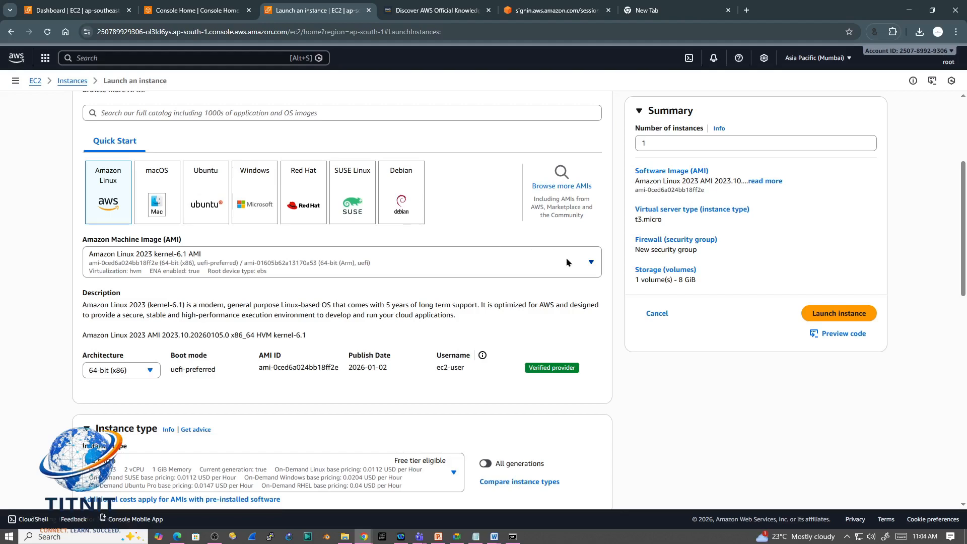
left_click(585, 266)
left_click_drag(599, 346, 607, 316)
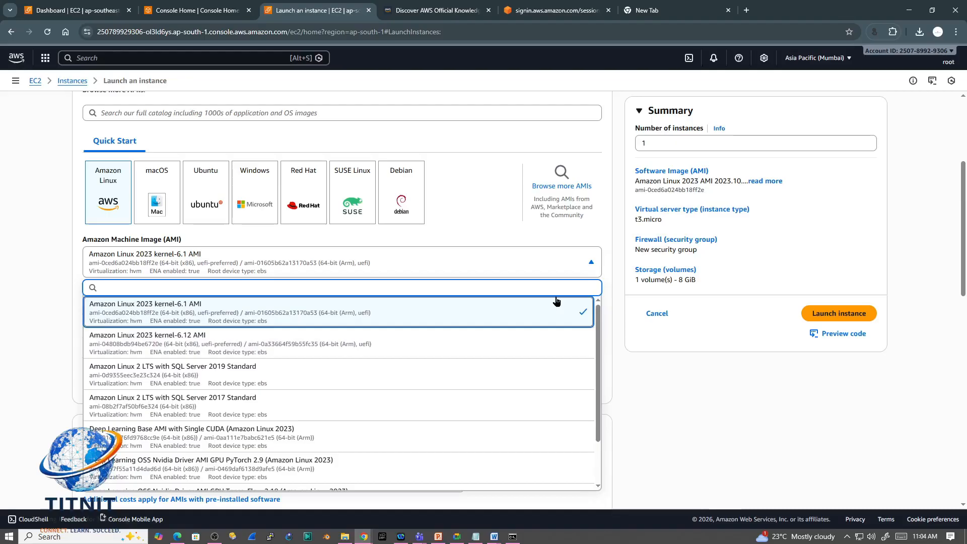
scroll(428, 431, "down", 2)
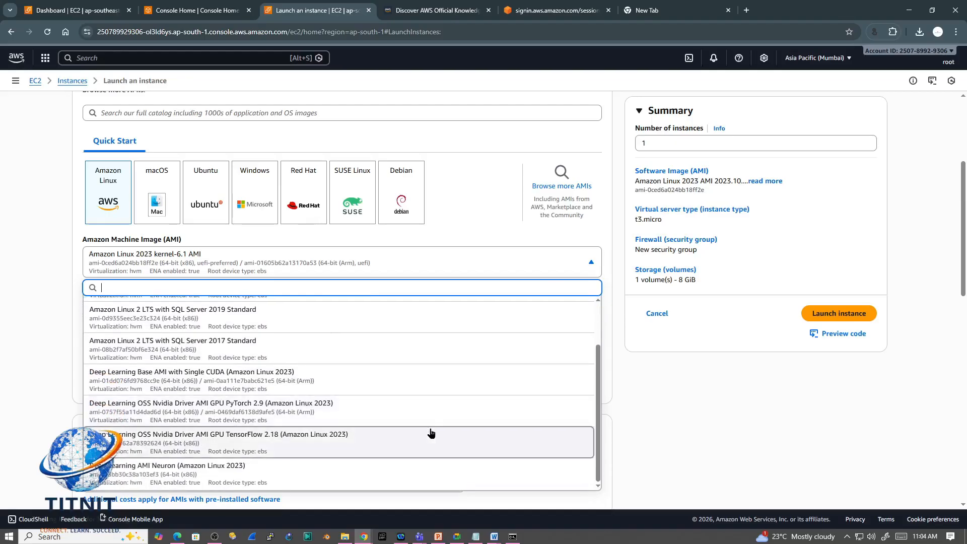
scroll(431, 433, "up", 2)
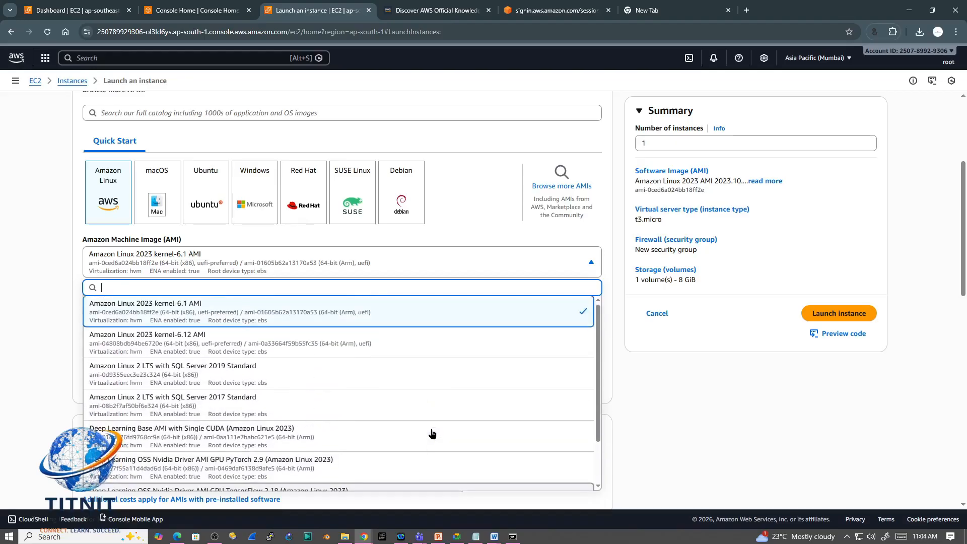
left_click(475, 230)
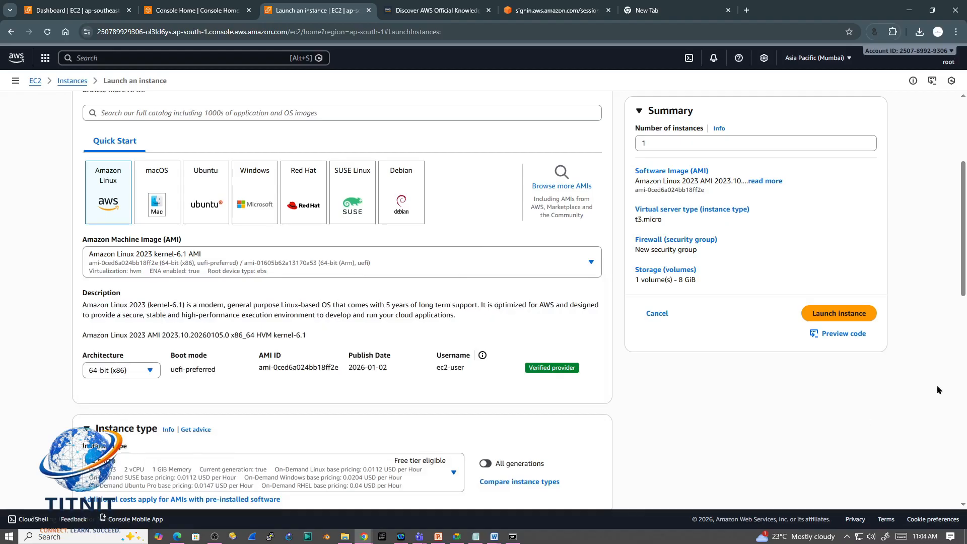
Step: Look through the available instance types, comparing their vCPU, memory, pricing and free tier eligibility
scroll(964, 242, "down", 5)
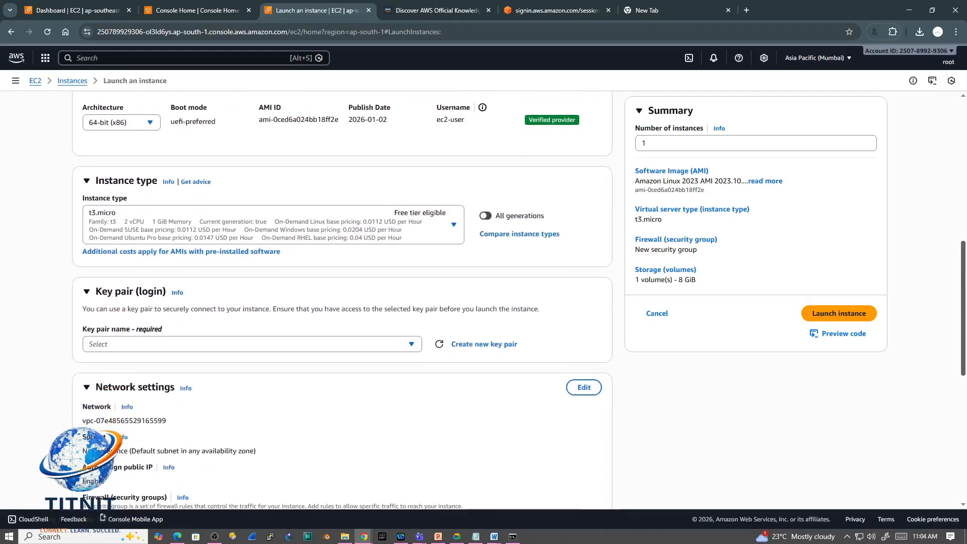
left_click(454, 229)
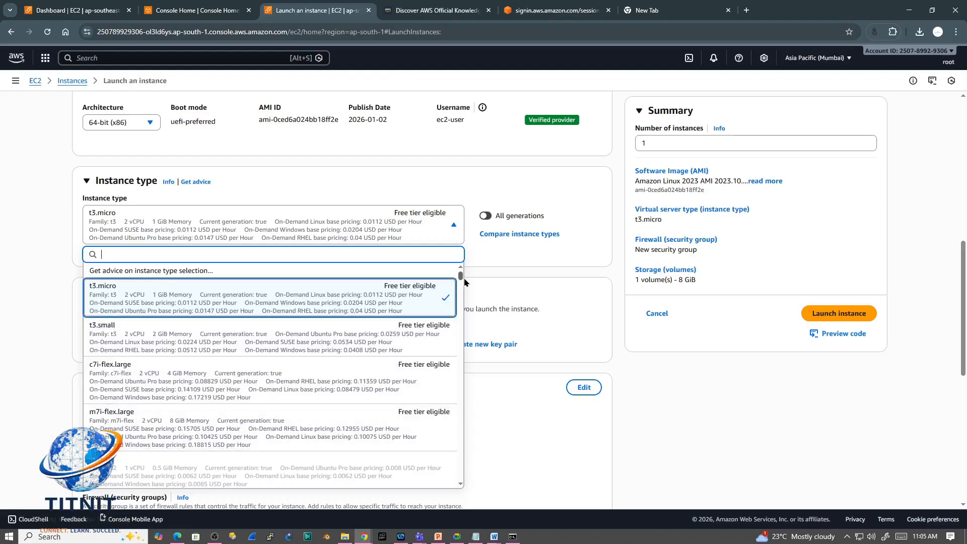
mouse_move(460, 276)
left_mouse_down()
mouse_move(461, 306)
mouse_move(468, 282)
left_mouse_up()
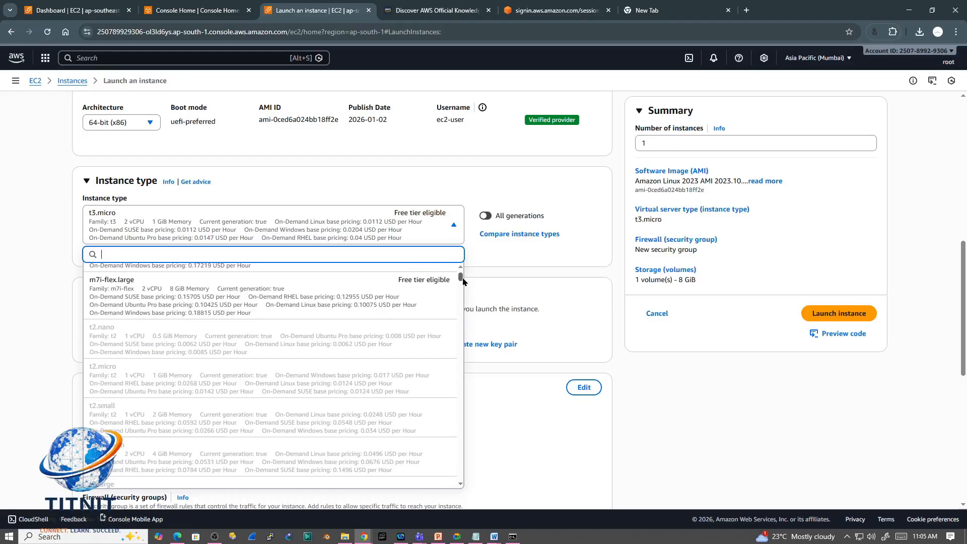
scroll(463, 281, "down", 3)
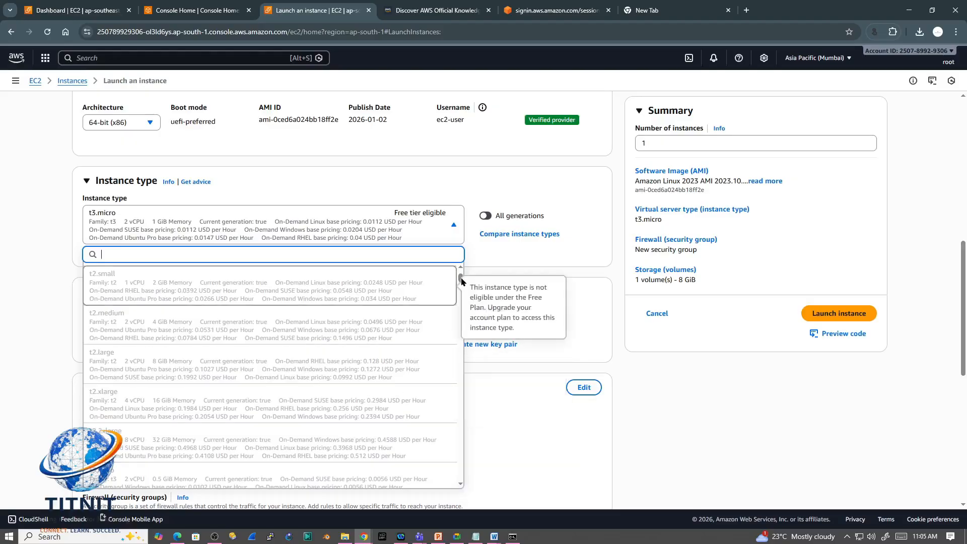
scroll(461, 272, "up", 1)
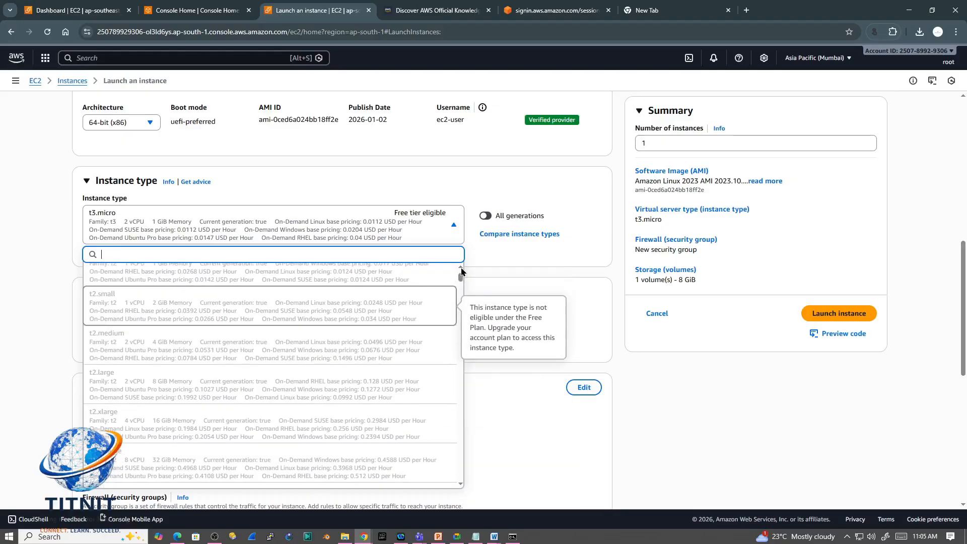
scroll(461, 272, "up", 1)
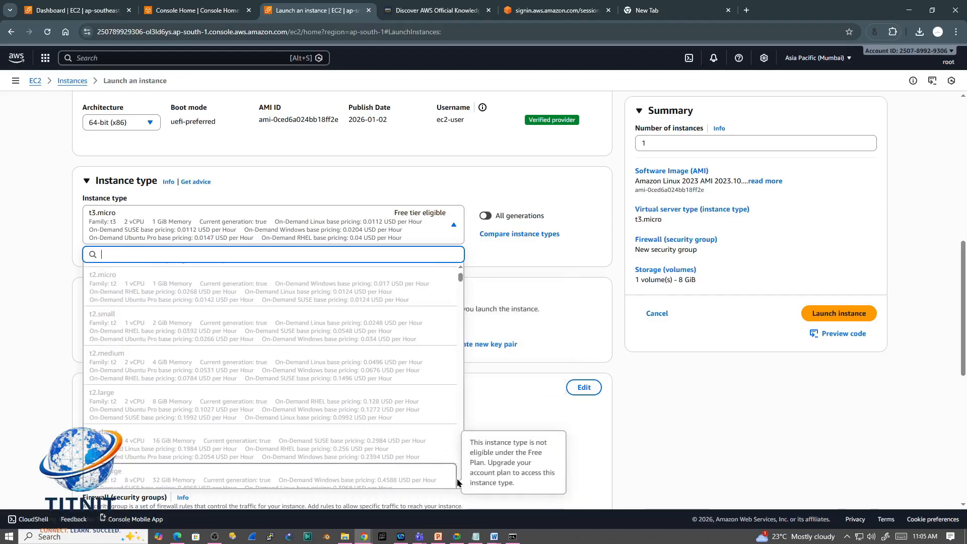
left_click_drag(461, 280, 462, 284)
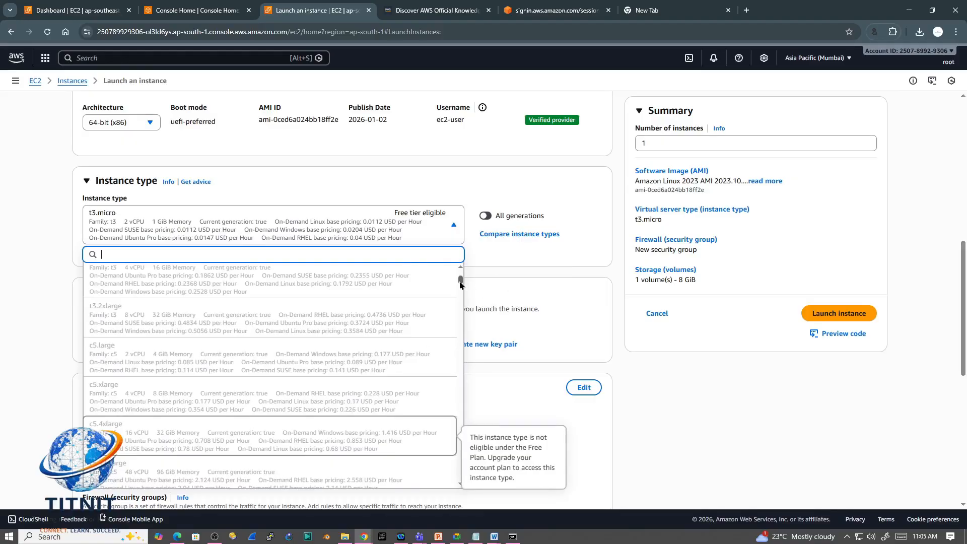
left_click_drag(460, 282, 461, 288)
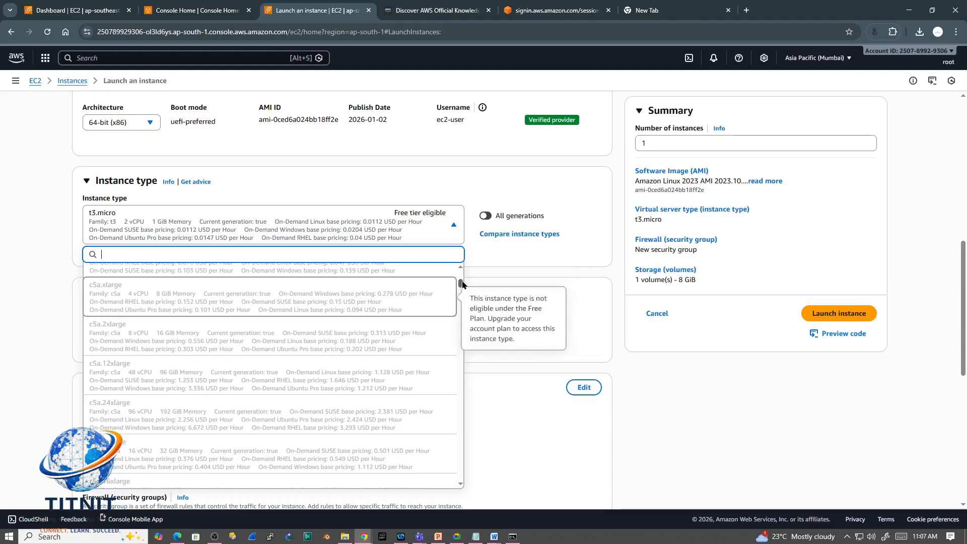
left_click_drag(463, 285, 461, 275)
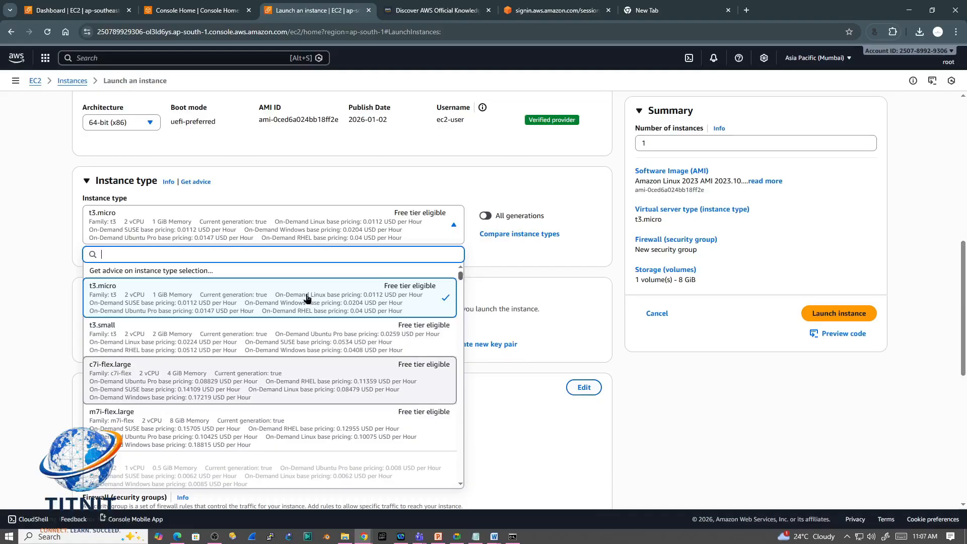
left_click(590, 282)
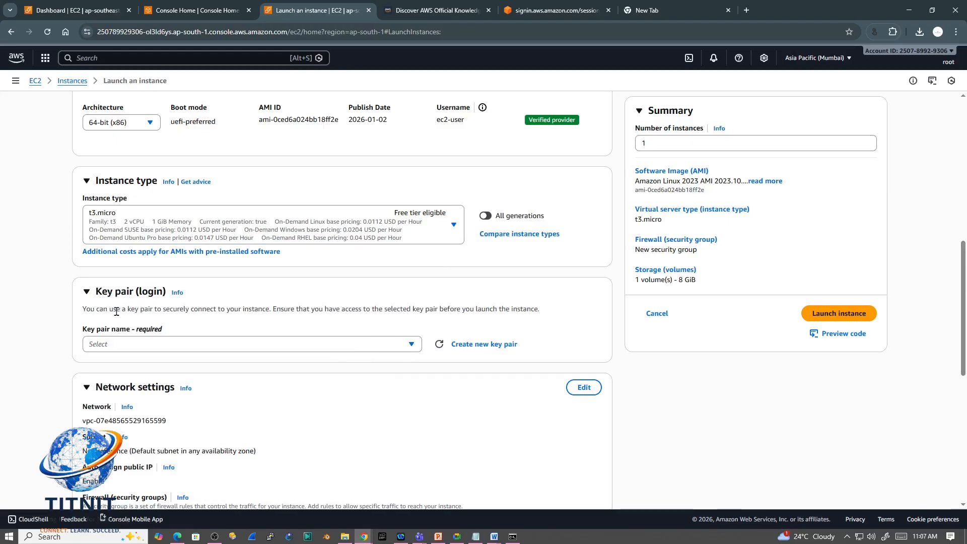
Step: Read the key pair login description and the help information on specifying a key pair
left_click_drag(121, 309, 164, 312)
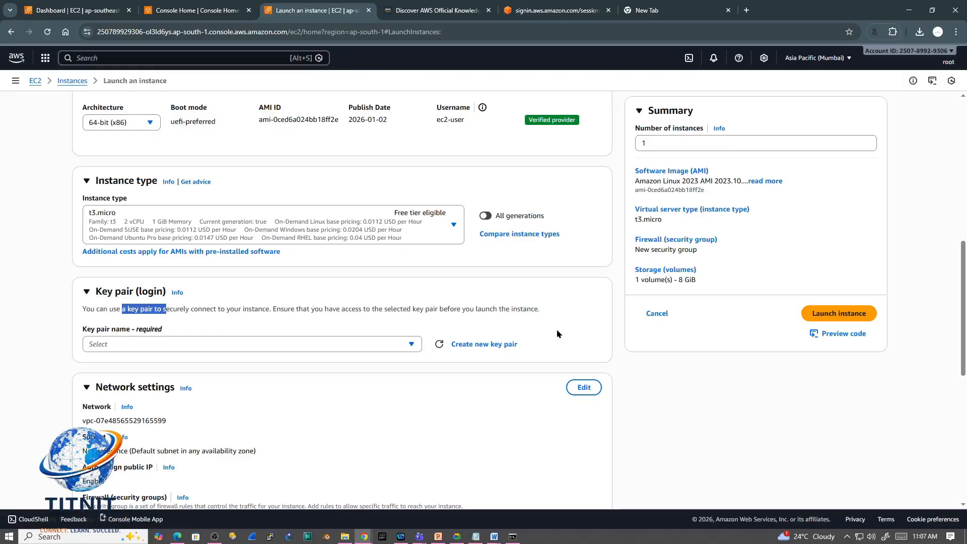
left_click(187, 317)
left_click_drag(171, 309, 546, 318)
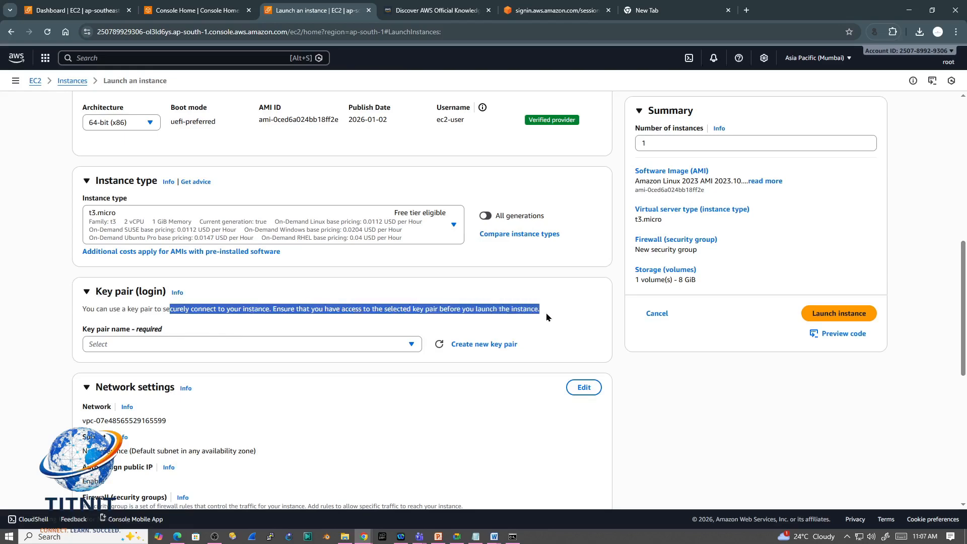
left_click(176, 293)
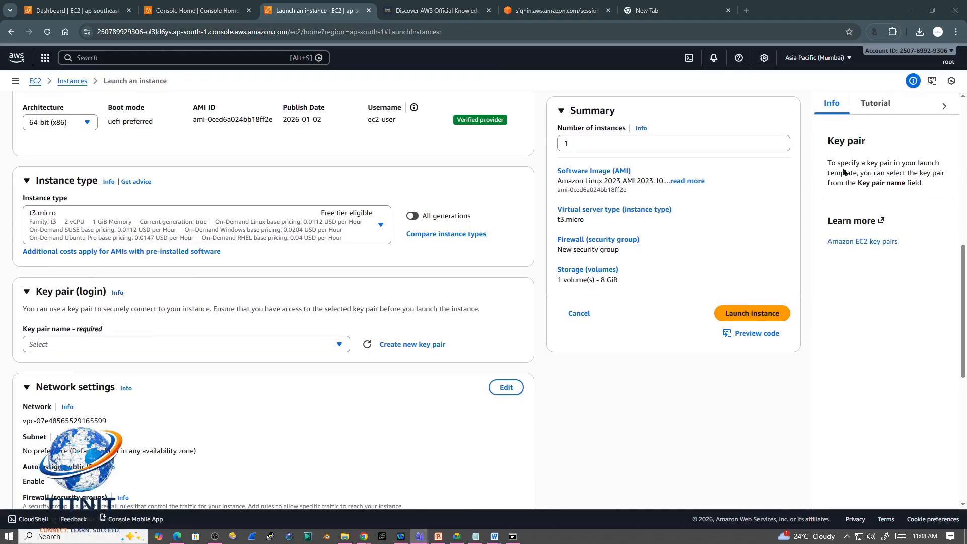
left_click_drag(828, 165, 946, 171)
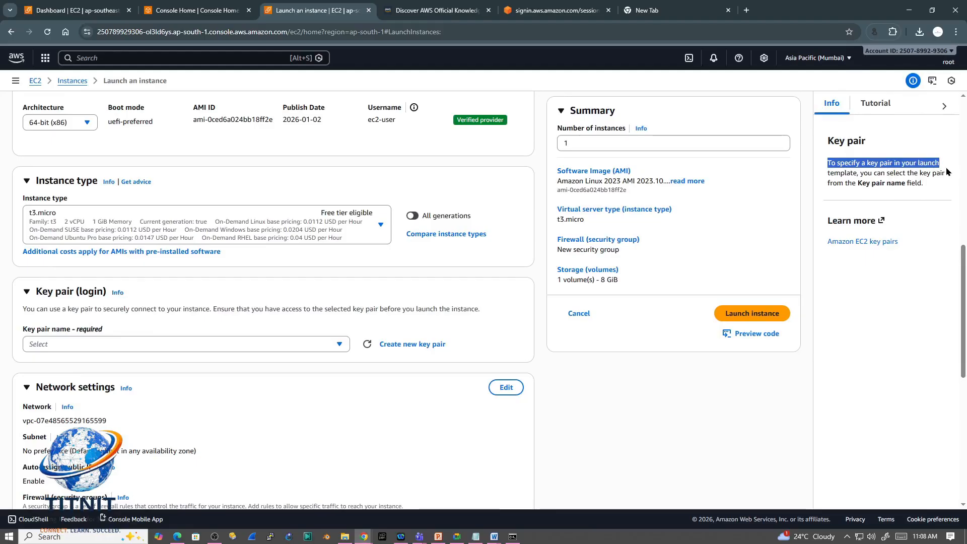
Step: Read the help text on specifying a key pair and check which key pair choices are available
left_click_drag(949, 172, 939, 204)
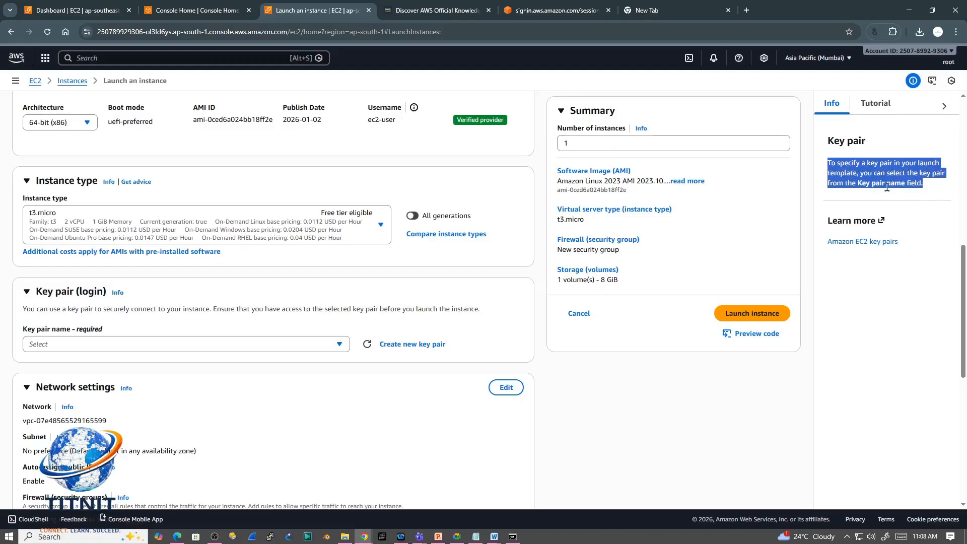
left_click(928, 203)
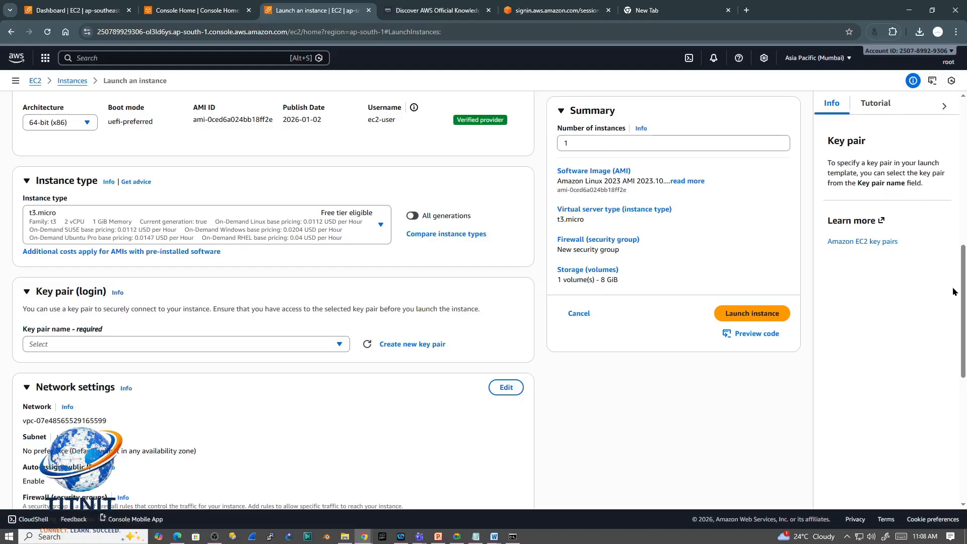
left_click(341, 344)
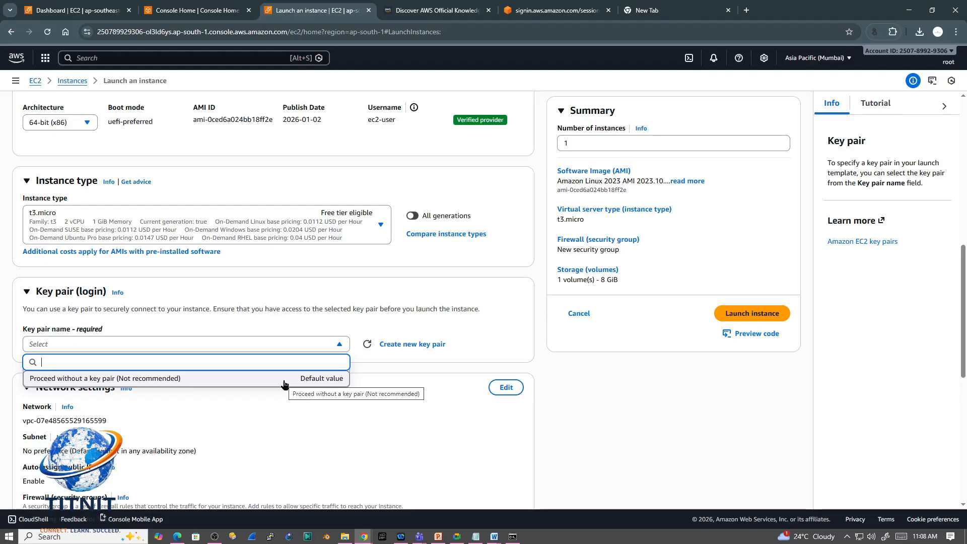
left_click(499, 330)
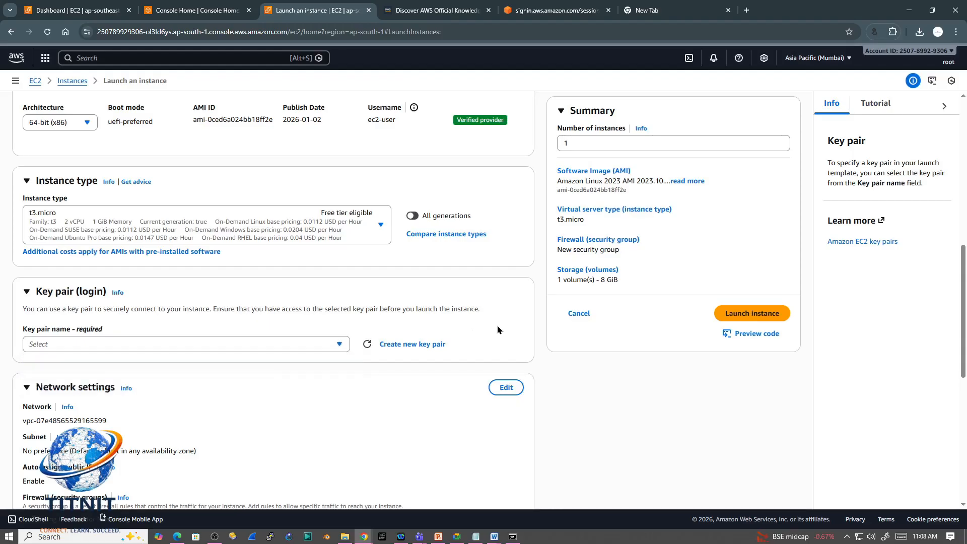
Step: Create a new RSA key pair named SERVER1-KEY in .pem format for the instance login
left_click(405, 345)
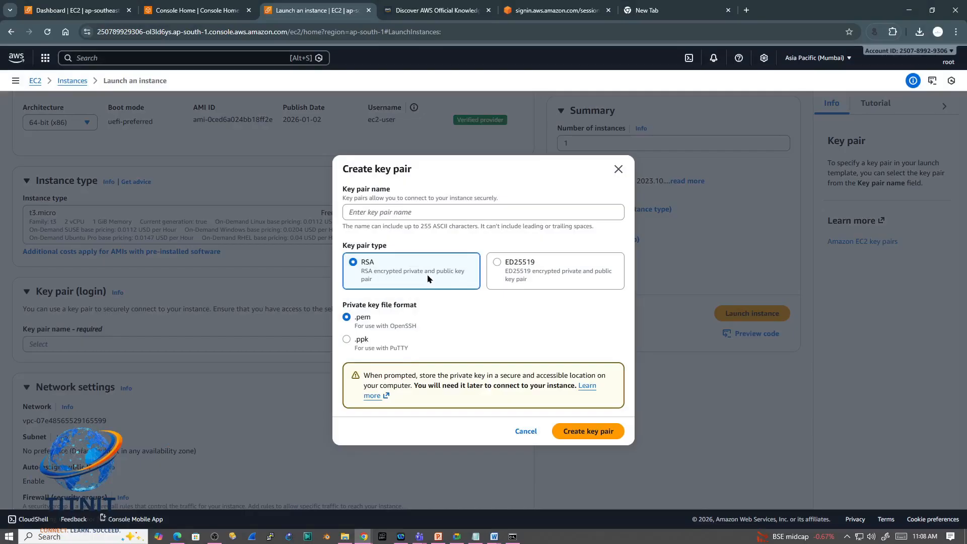
left_click(371, 213)
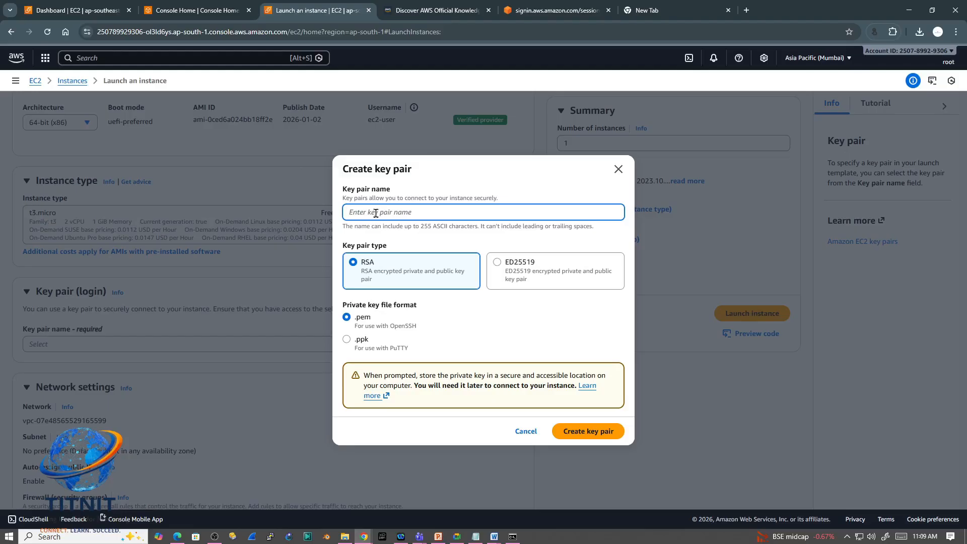
type("SERVER1-")
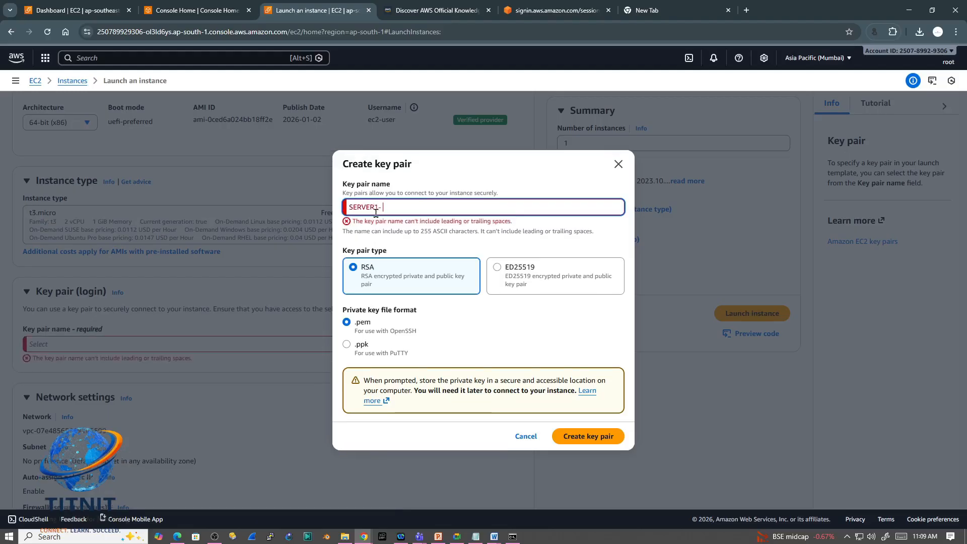
type("KEY")
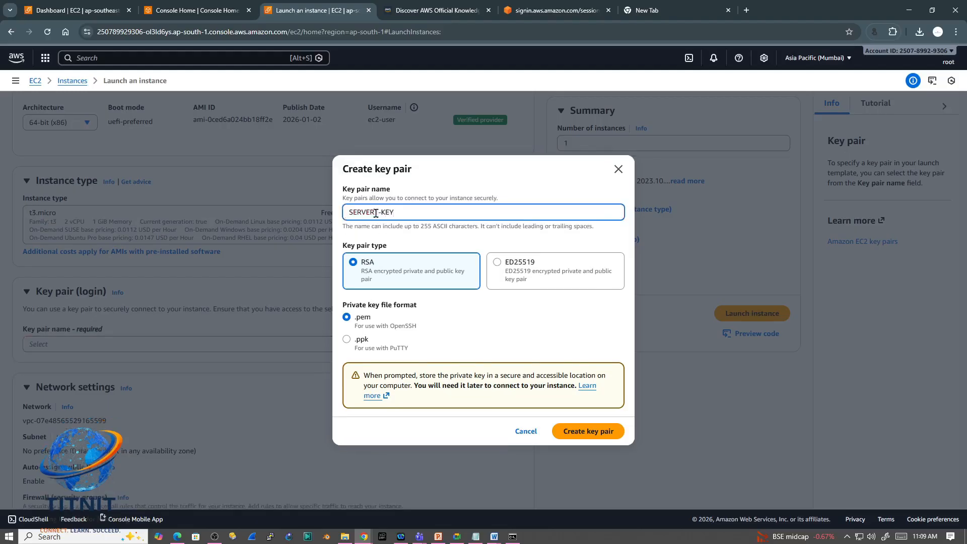
left_click(375, 213)
type("1")
left_click(429, 244)
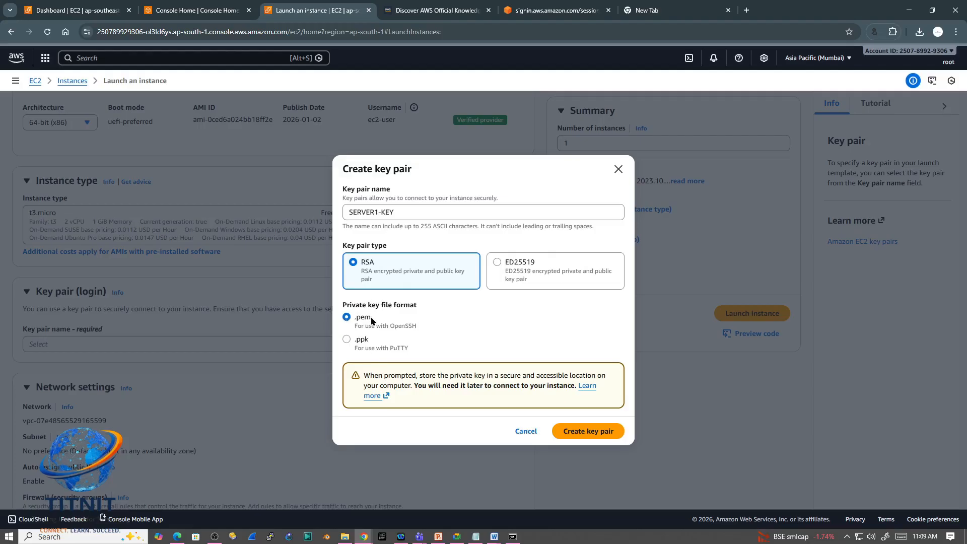
left_click(582, 433)
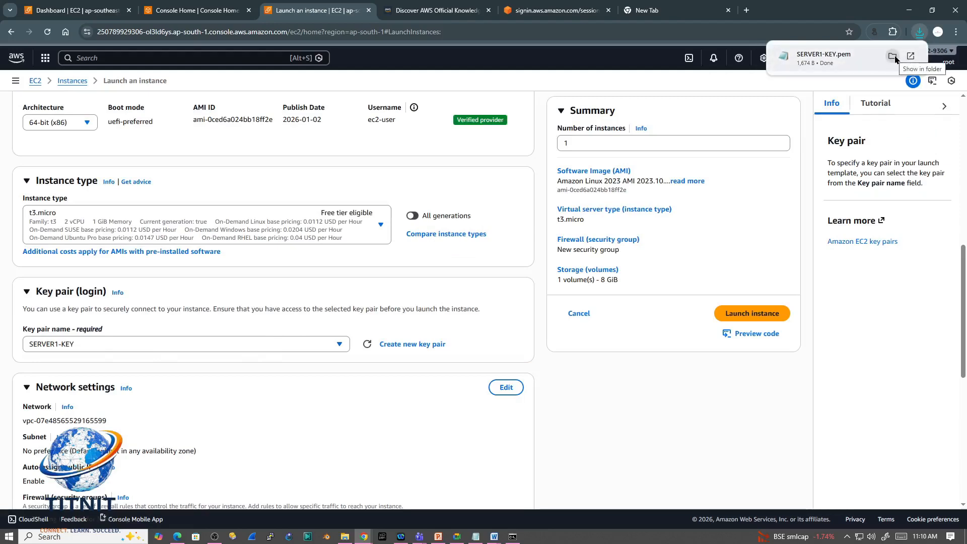
Step: Copy the downloaded SERVER1-KEY file from its download folder and open the keypair folder inside the aws folder
left_click(892, 56)
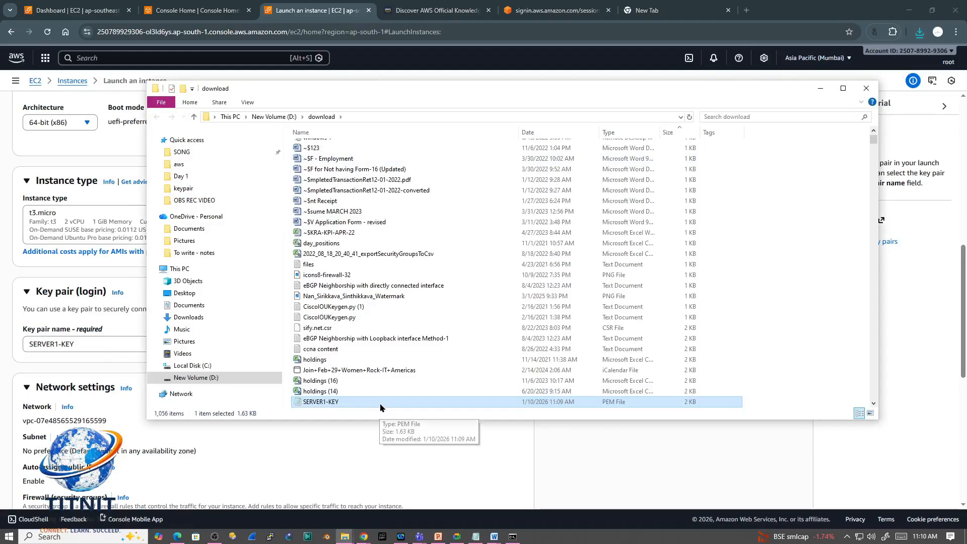
left_click(206, 165)
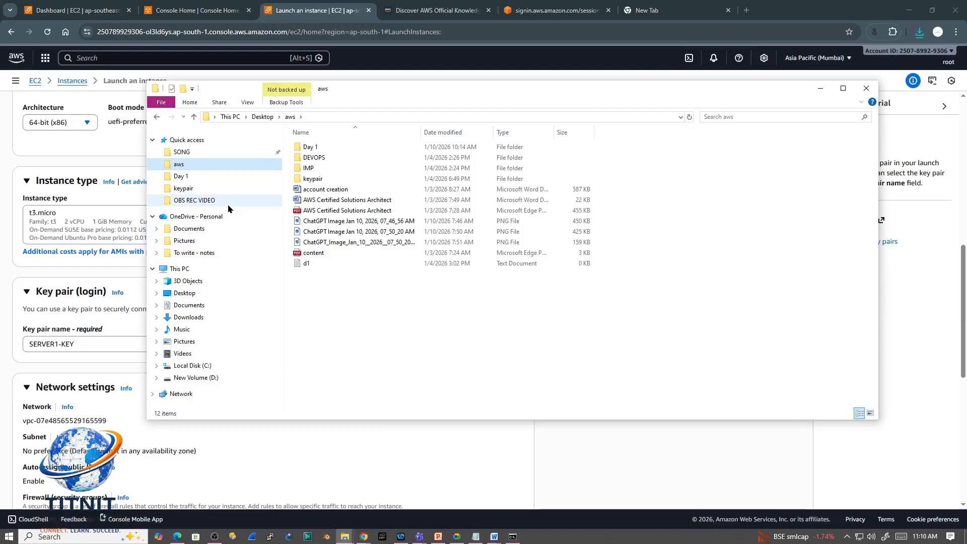
left_click(316, 181)
double_click(316, 181)
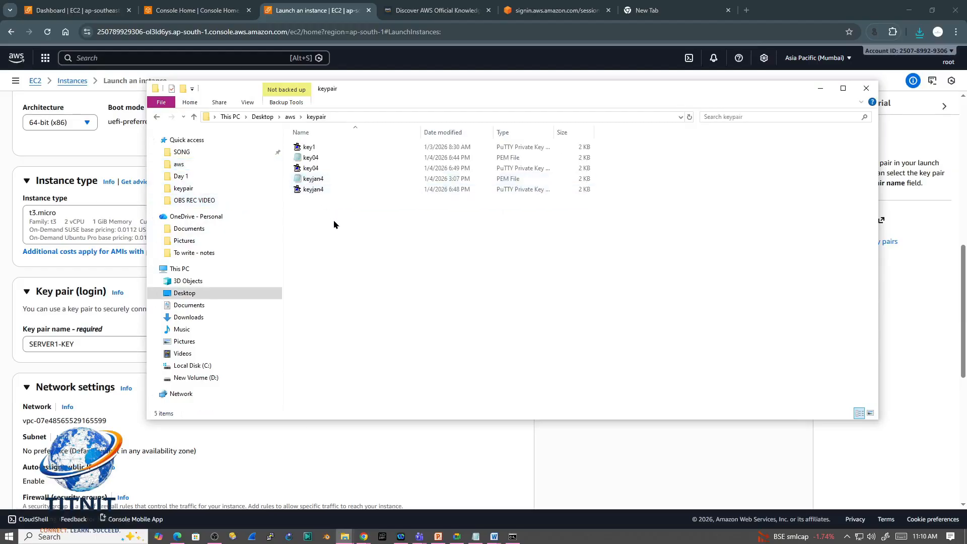
Step: Delete all old key files from the keypair folder and paste the SERVER1-KEY file there
left_click_drag(324, 225, 309, 149)
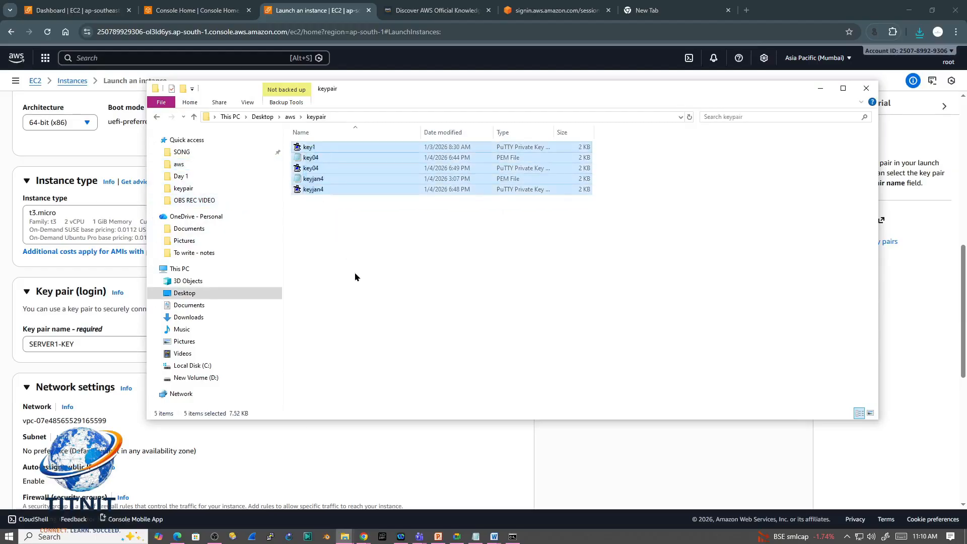
key("Delete")
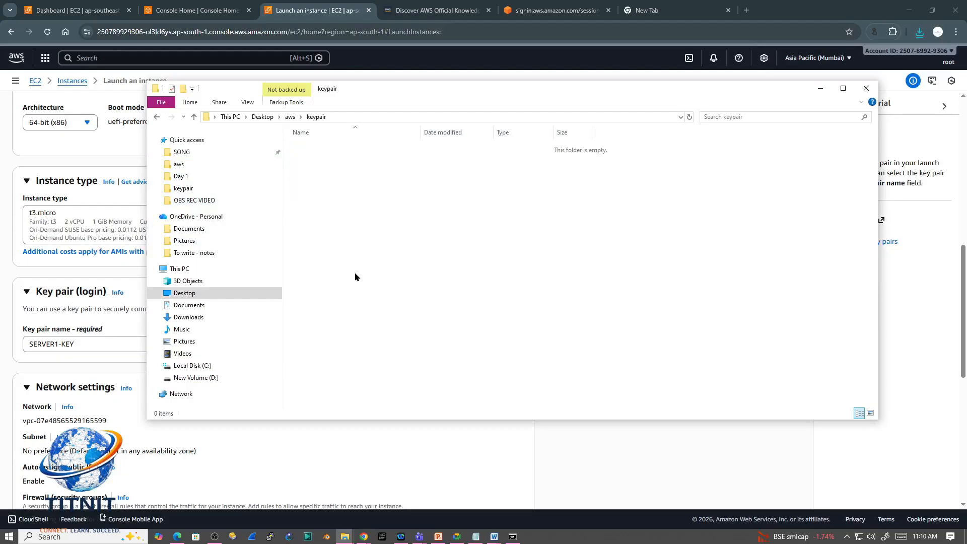
key("ctrl+v")
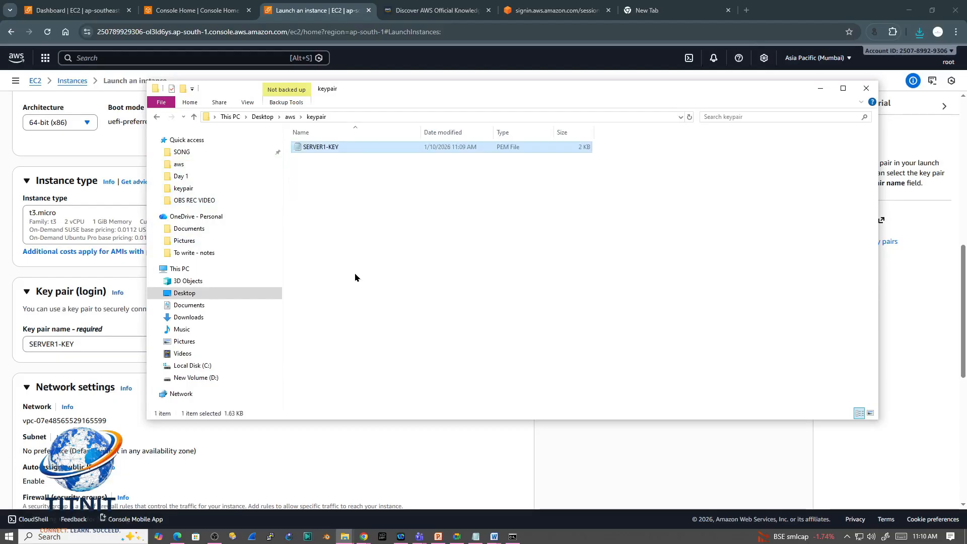
left_click(375, 221)
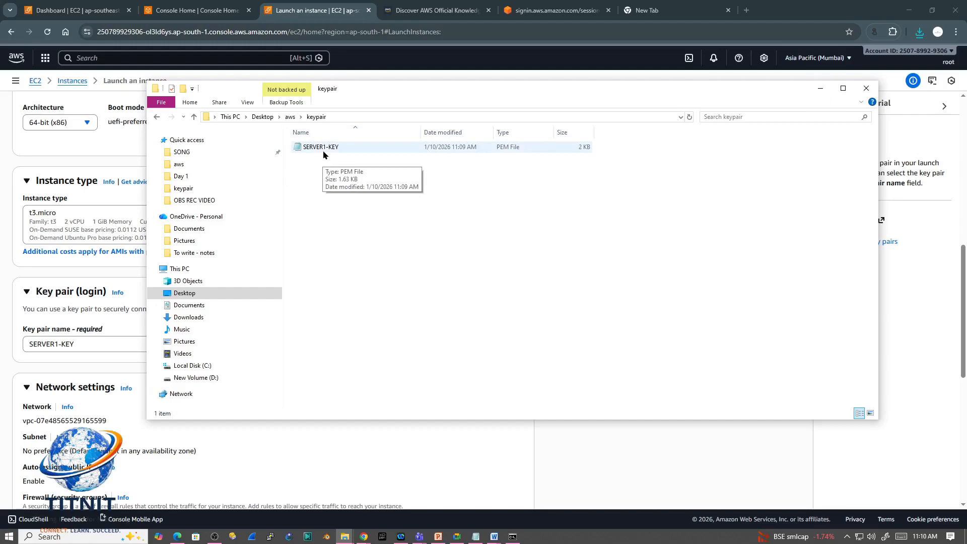
left_click(819, 89)
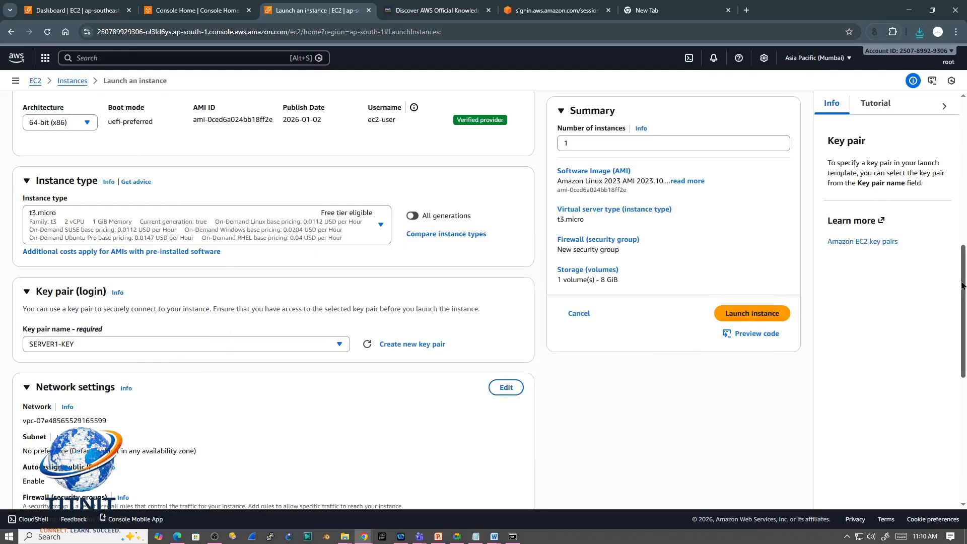
Step: Examine the network and subnet entries in the instance's network settings
left_click_drag(963, 284, 961, 341)
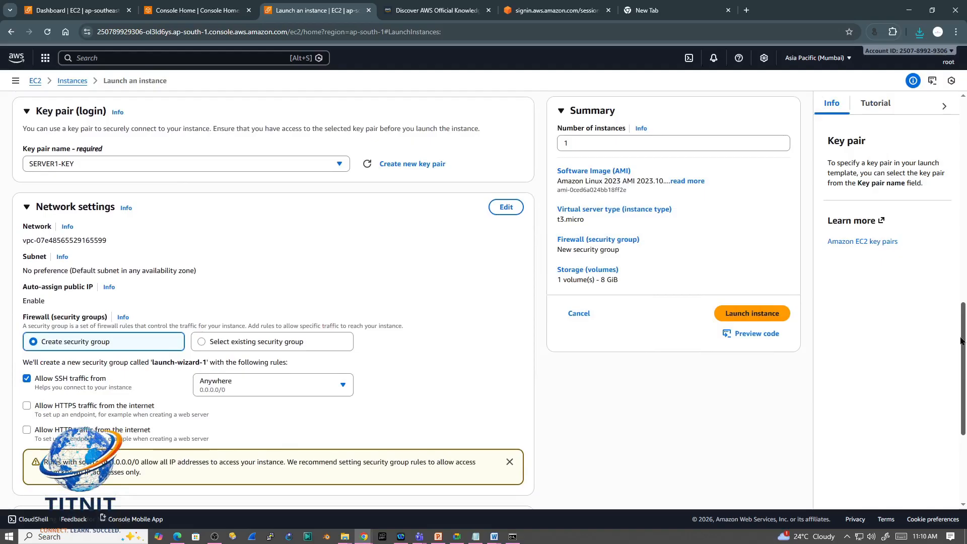
scroll(961, 341, "up", 1)
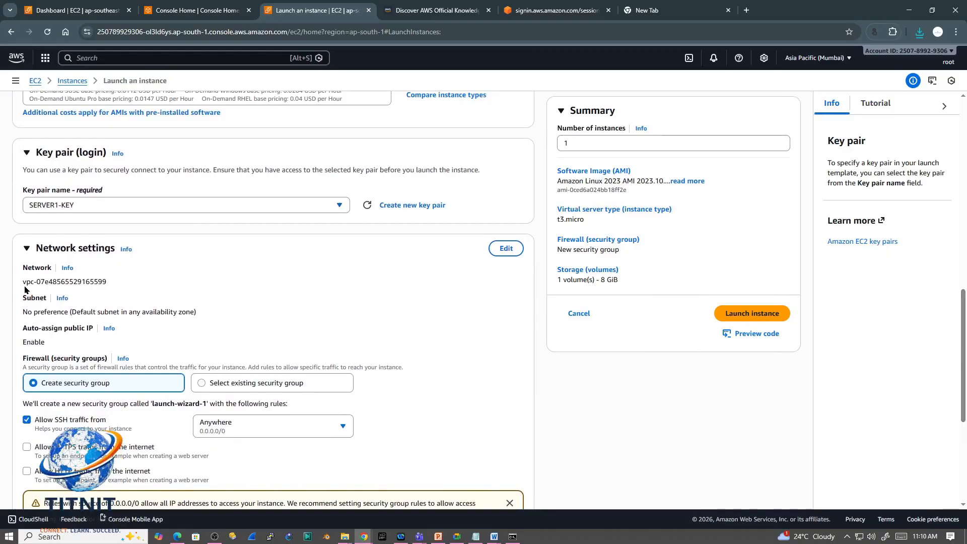
left_click_drag(23, 283, 111, 287)
left_click(114, 288)
left_click(260, 288)
left_click_drag(27, 311, 199, 313)
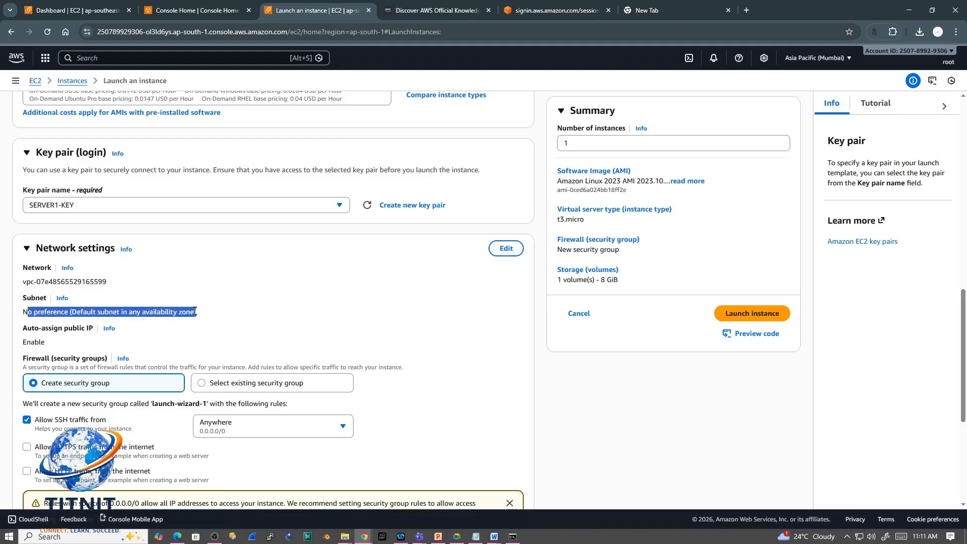
left_click(163, 322)
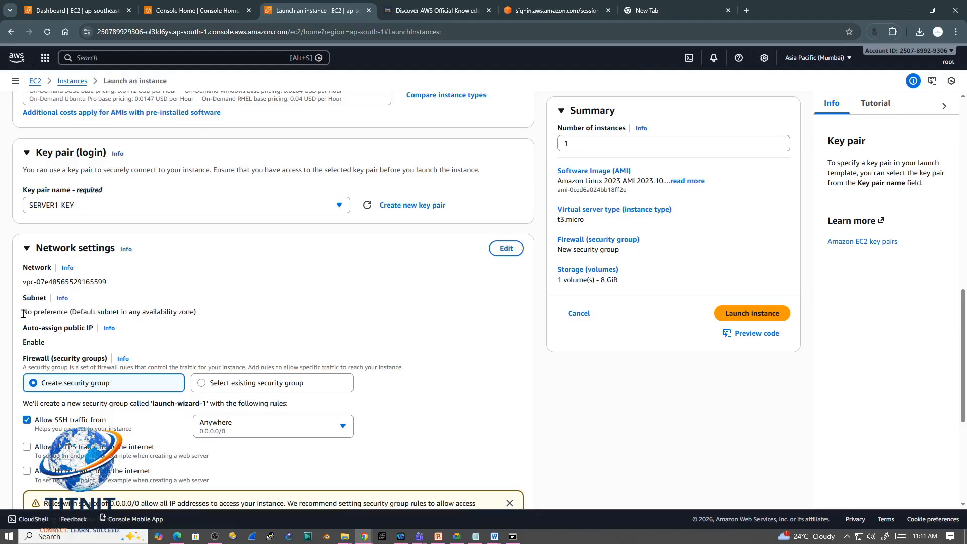
left_click_drag(23, 311, 198, 317)
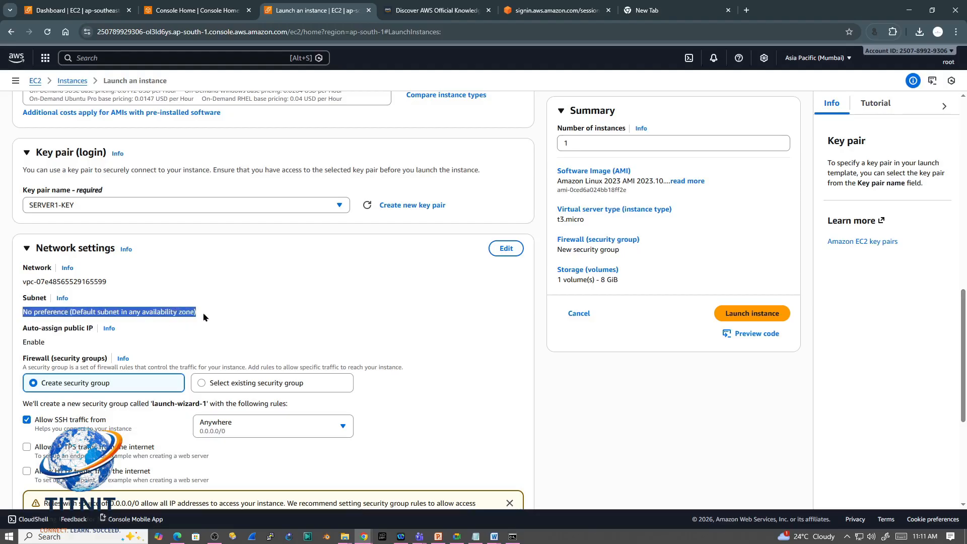
left_click(264, 316)
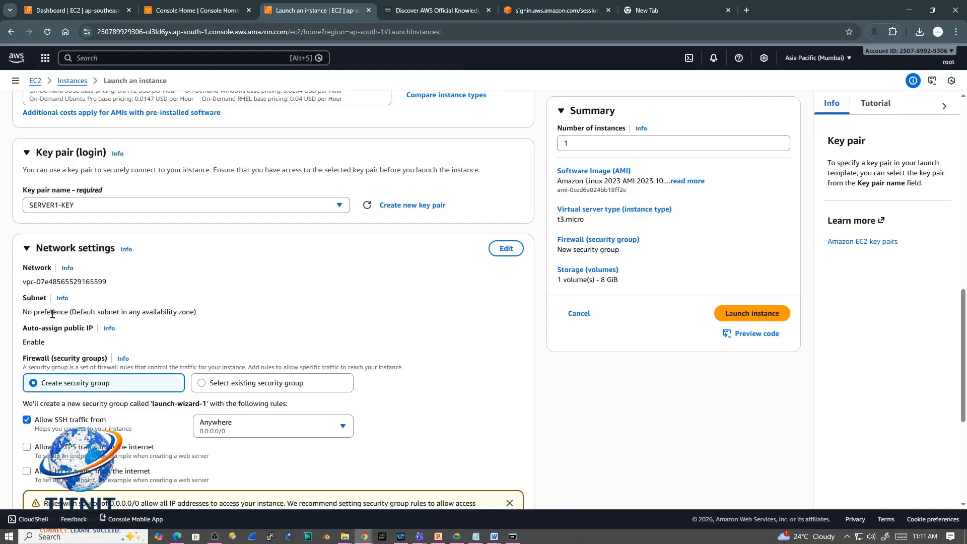
Step: Check the region list and read the help information on auto-assigning a public IP
left_click(844, 59)
left_click(846, 58)
left_click(109, 330)
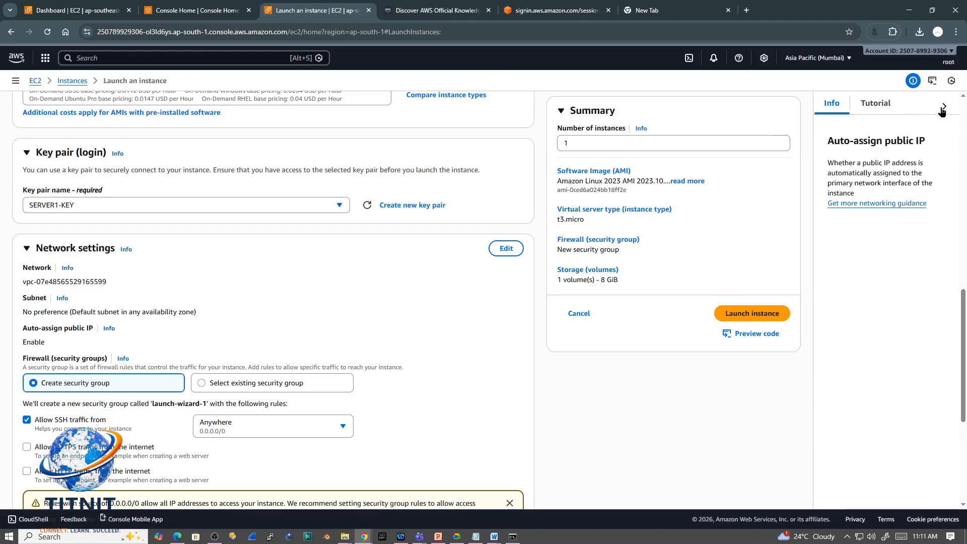
left_click(886, 110)
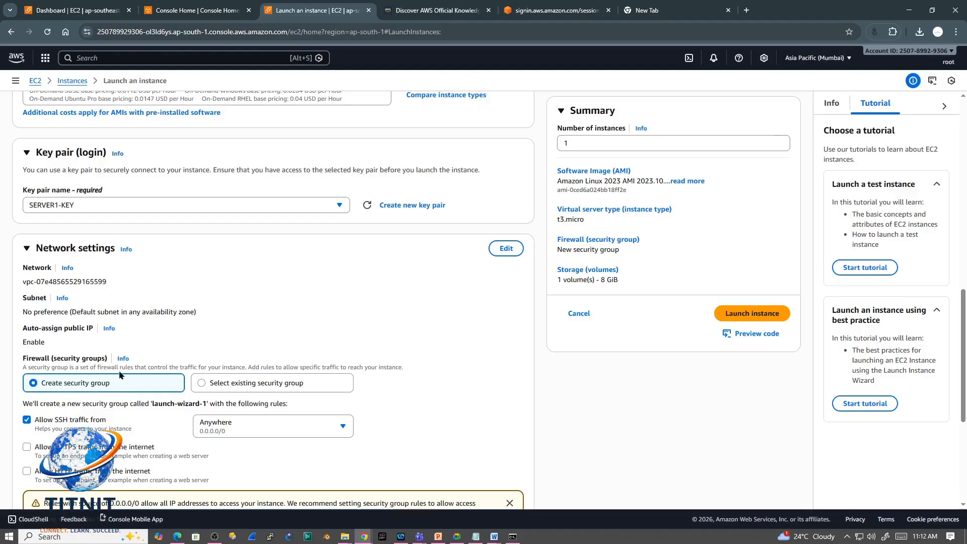
Step: Switch to Document1 in Word and mark a solid green highlighter blob on the lower grey server diagram
left_click(494, 538)
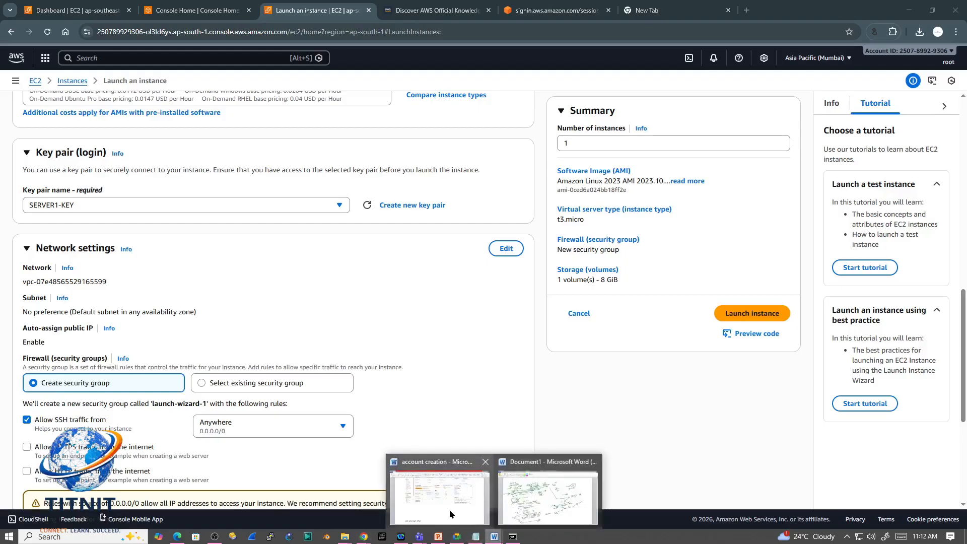
left_click(548, 496)
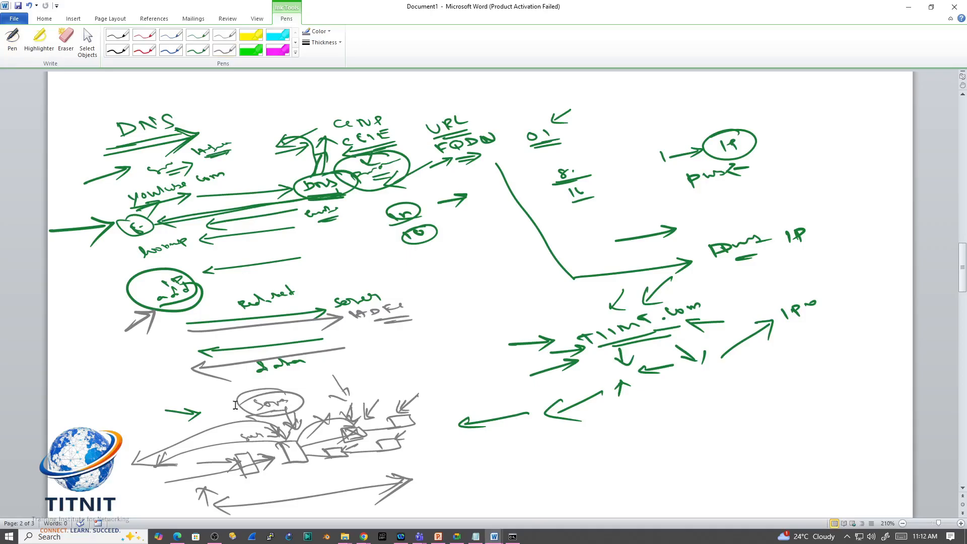
scroll(34, 339, "up", 1)
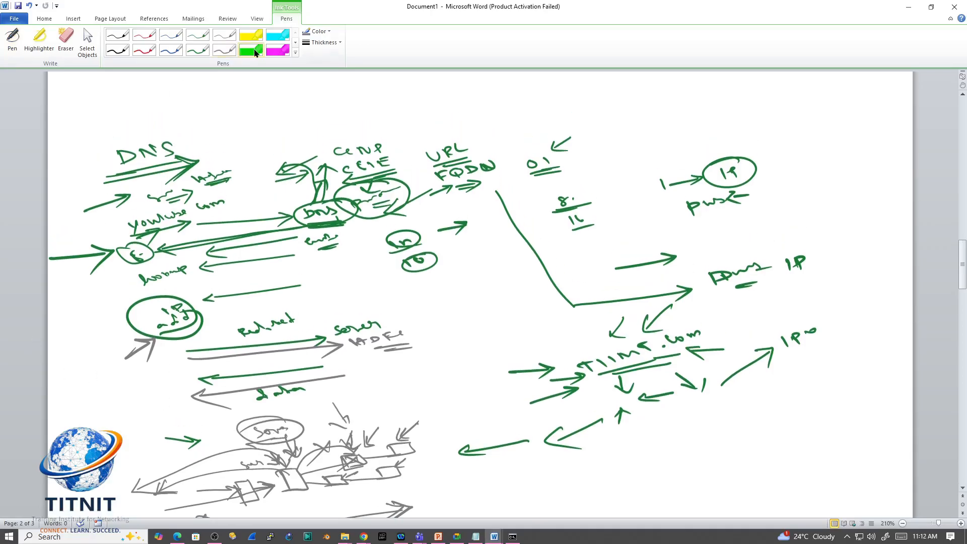
left_click(260, 51)
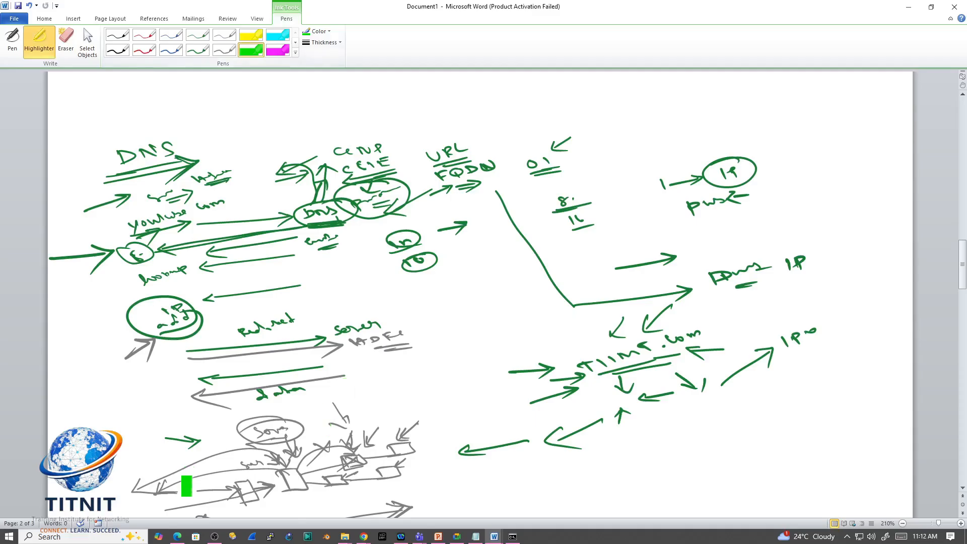
mouse_move(201, 481)
left_mouse_down()
mouse_move(197, 501)
mouse_move(202, 491)
left_mouse_up()
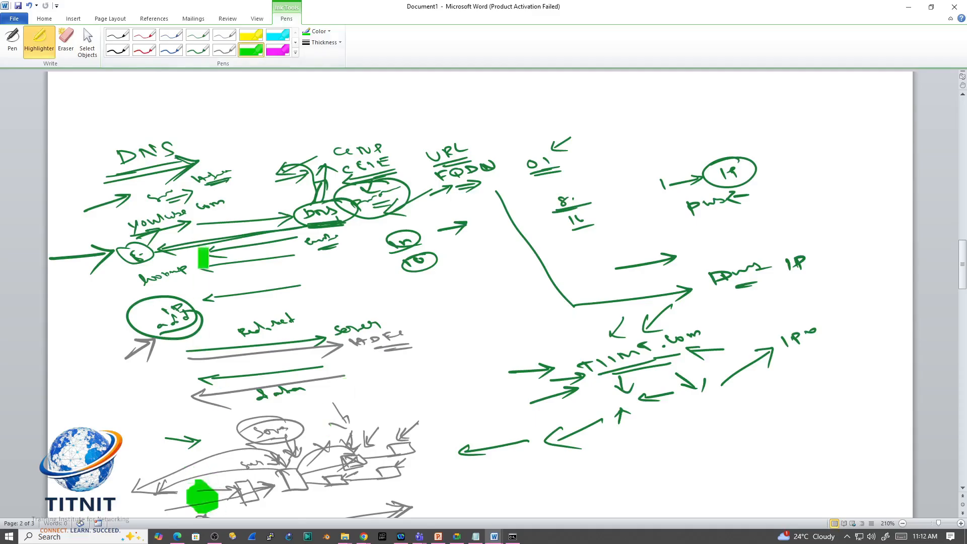
Step: Draw green pen arrows pointing toward the start of the lower server diagram, then return to the EC2 launch page
left_click(196, 50)
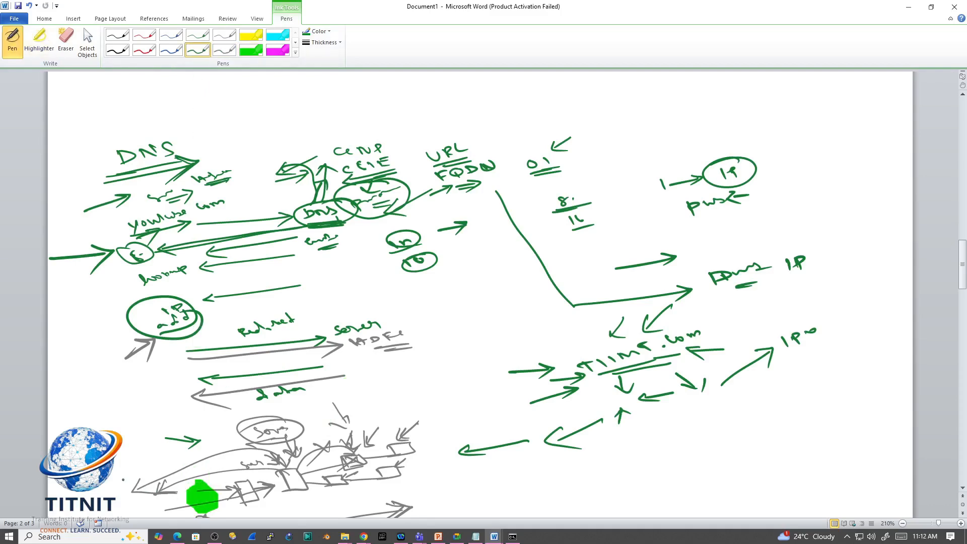
mouse_move(117, 481)
left_mouse_down()
mouse_move(162, 464)
mouse_move(152, 482)
left_mouse_up()
left_click_drag(121, 462, 140, 456)
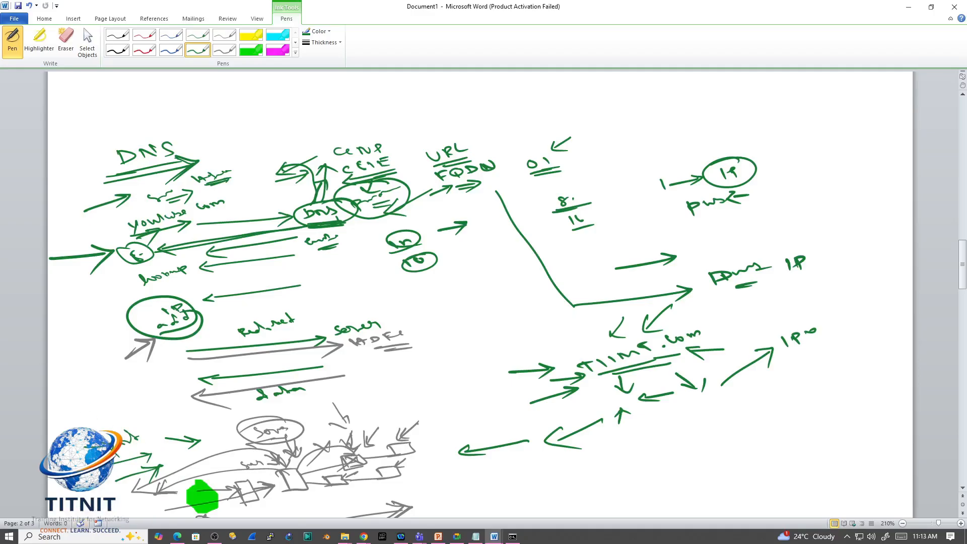
left_click(908, 7)
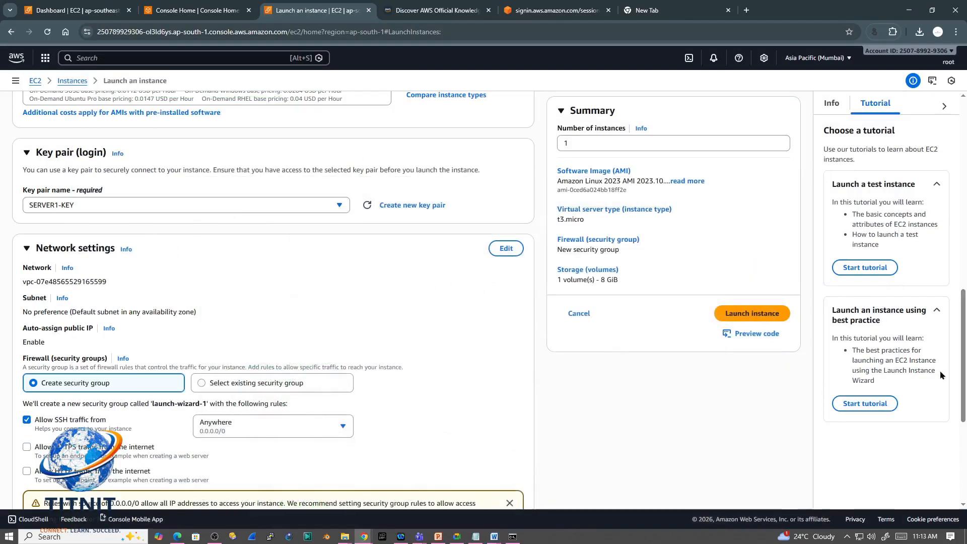
Step: Try the existing security group option, view its common security groups, and return to creating a new security group
scroll(960, 378, "down", 1)
left_click_drag(961, 379, 960, 402)
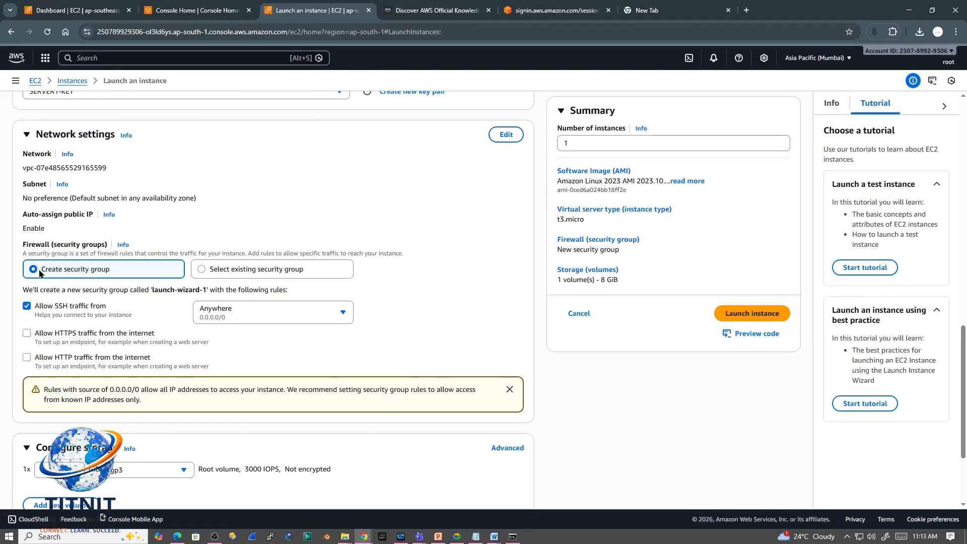
left_click(202, 272)
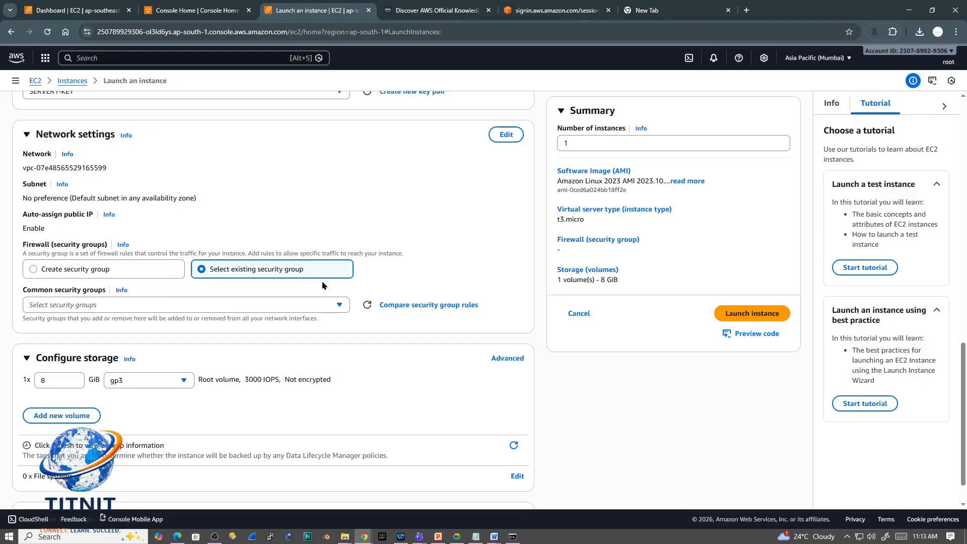
left_click(232, 304)
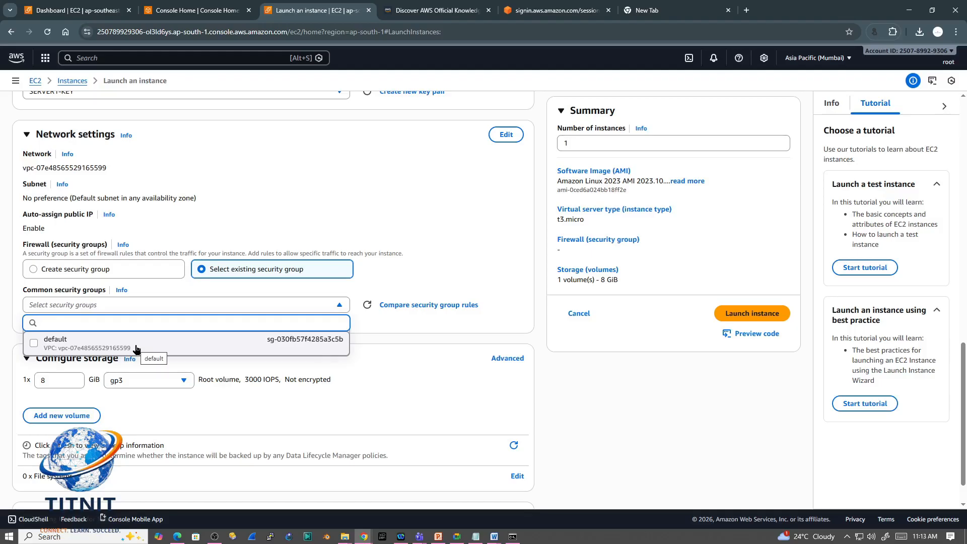
left_click(36, 269)
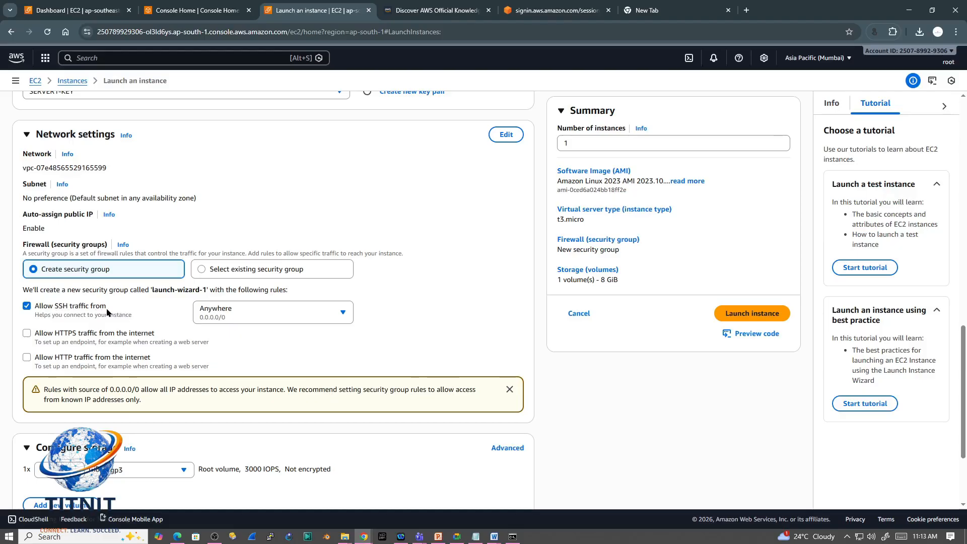
Step: Try Custom as the SSH traffic source and set it back to Anywhere (0.0.0.0/0)
left_click(240, 321)
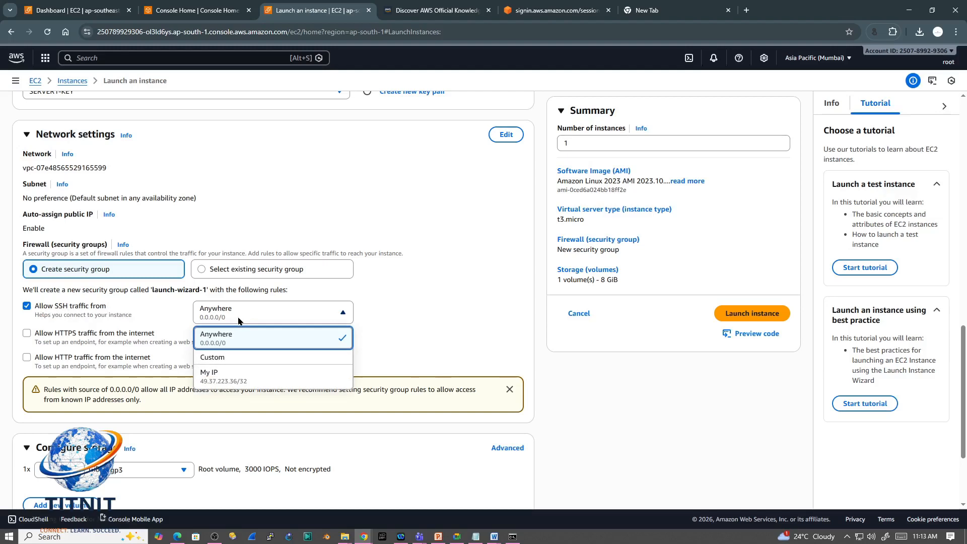
left_click(224, 359)
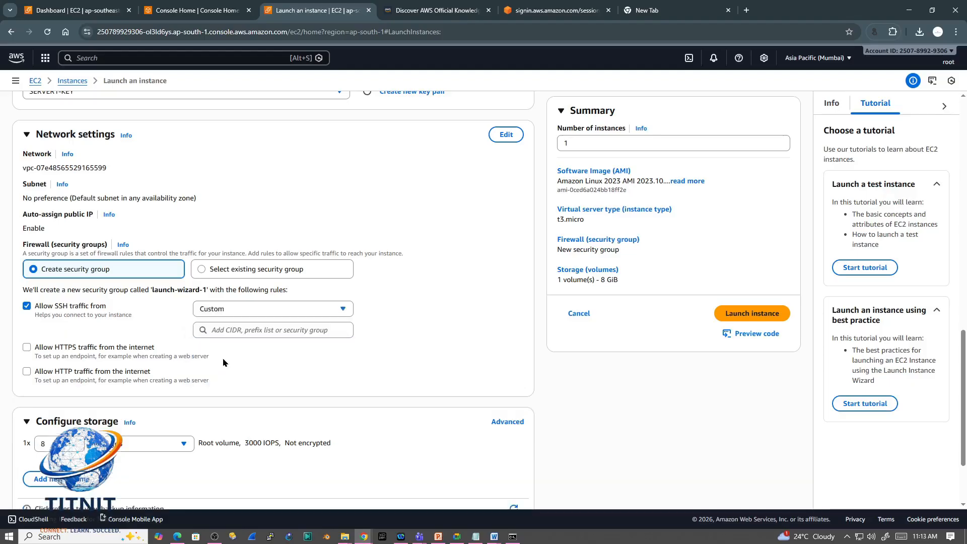
left_click(331, 311)
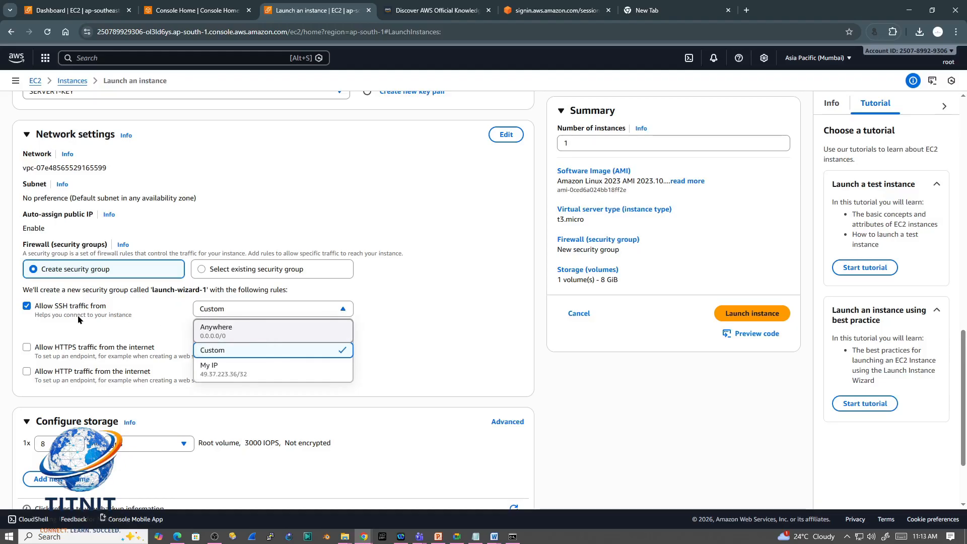
left_click(73, 336)
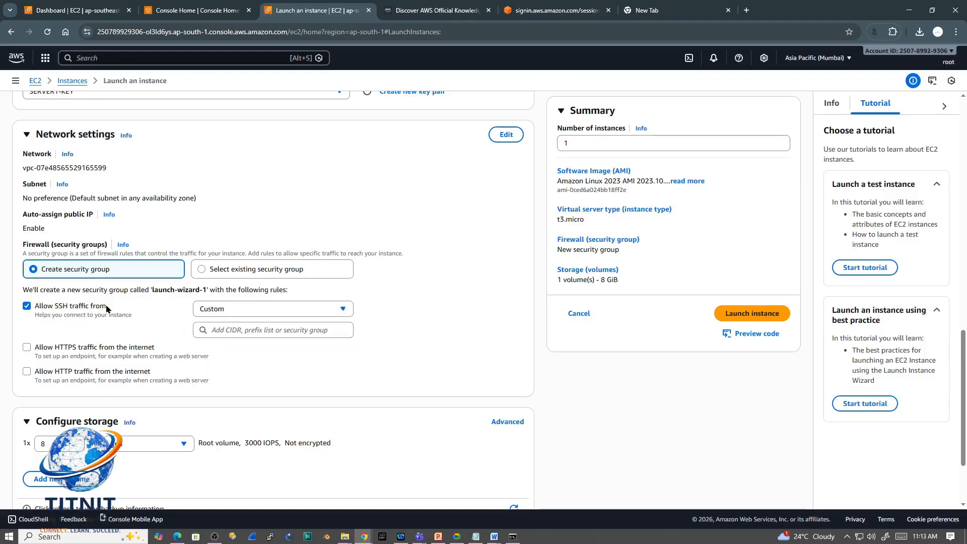
left_click(237, 309)
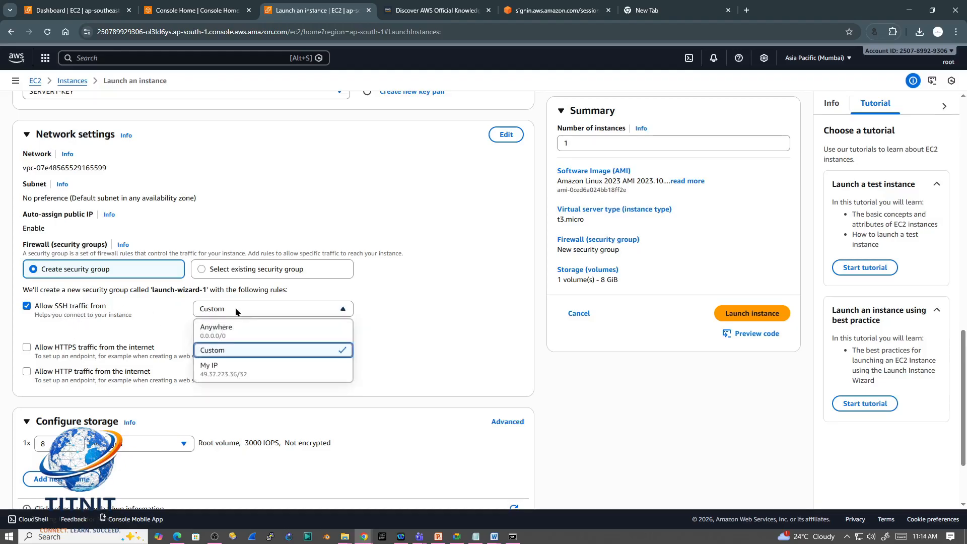
left_click(231, 332)
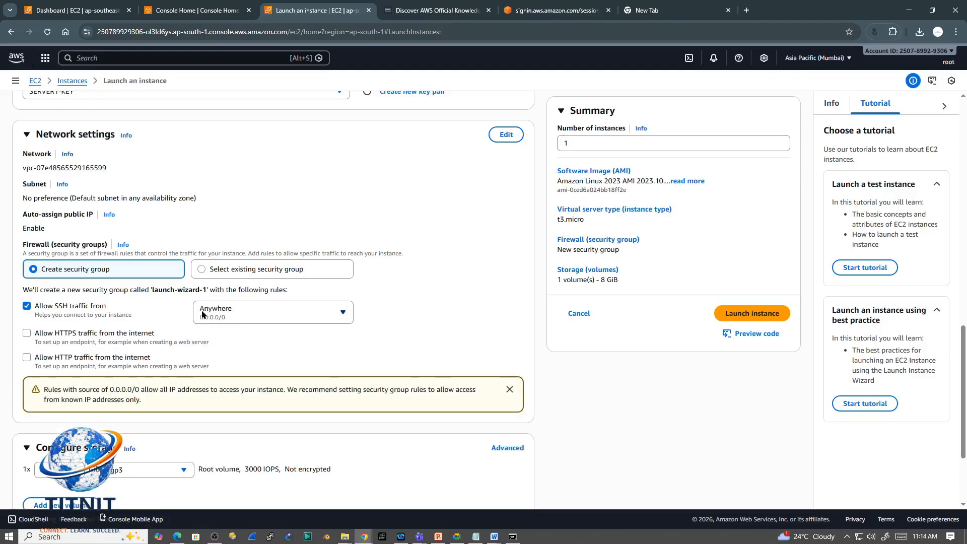
Step: Try a Custom SSH source with CIDR block 0.0.0.0/16 and remove that block
left_click(260, 317)
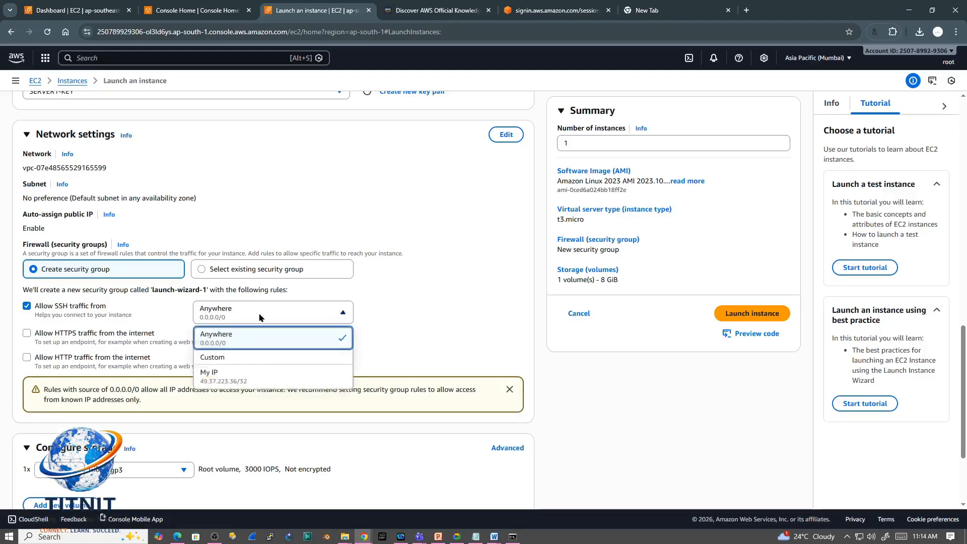
left_click(224, 358)
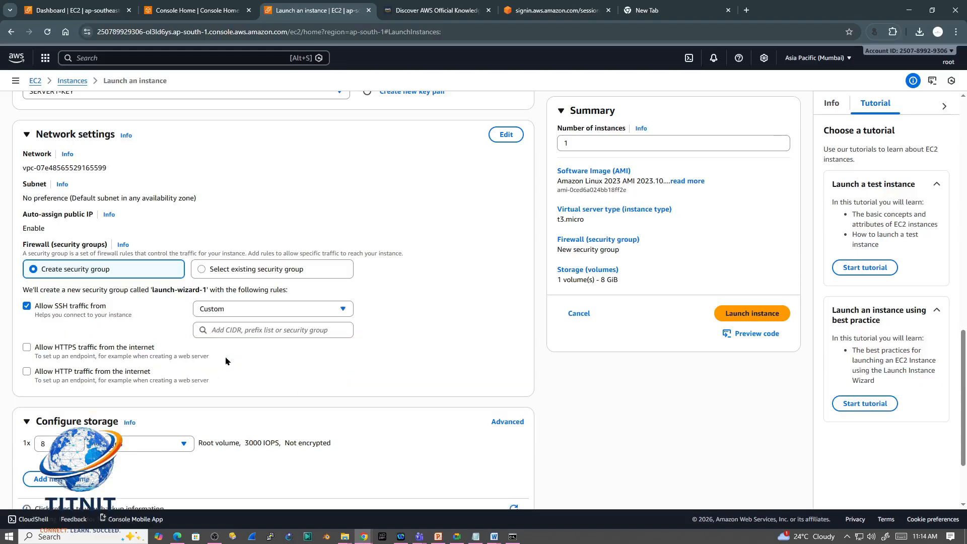
left_click(242, 332)
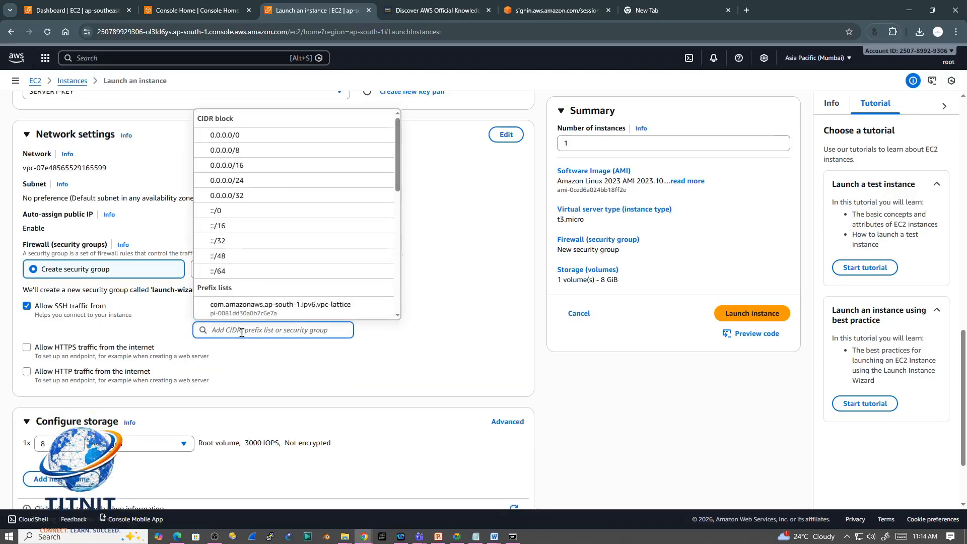
left_click(44, 528)
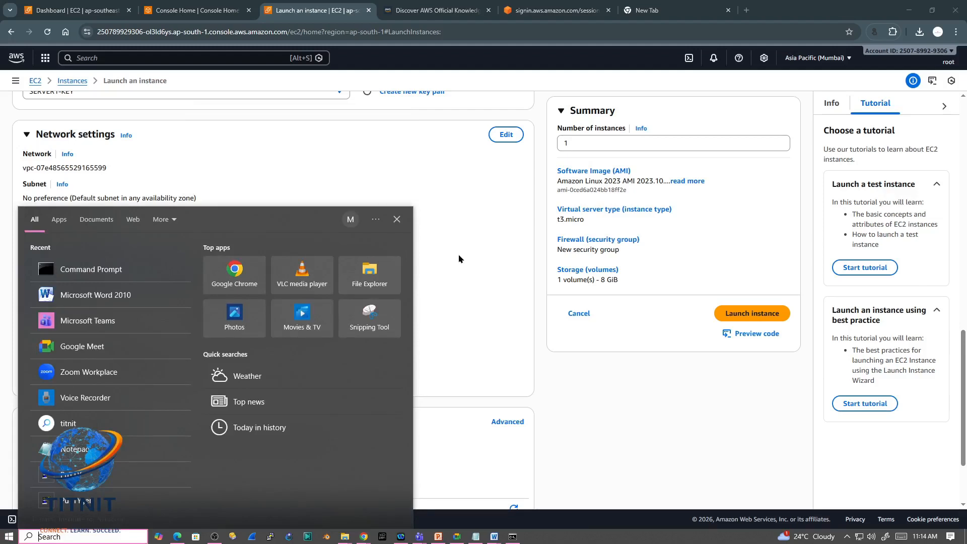
left_click(300, 177)
left_click(312, 166)
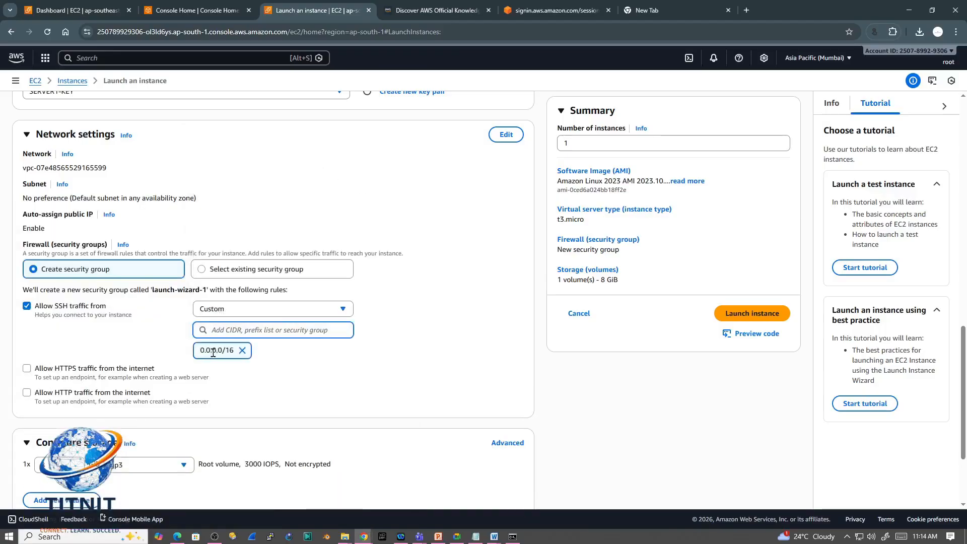
left_click_drag(225, 350, 199, 354)
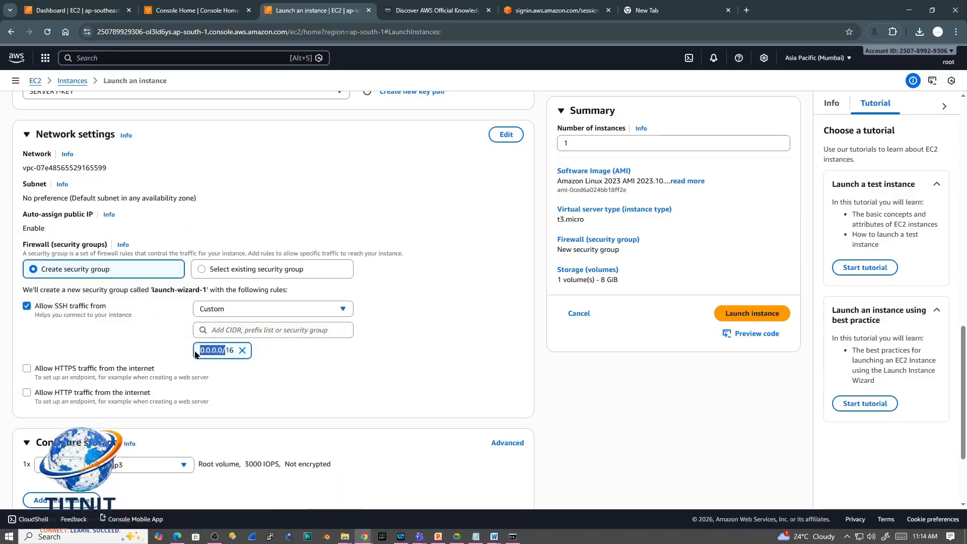
left_click(242, 350)
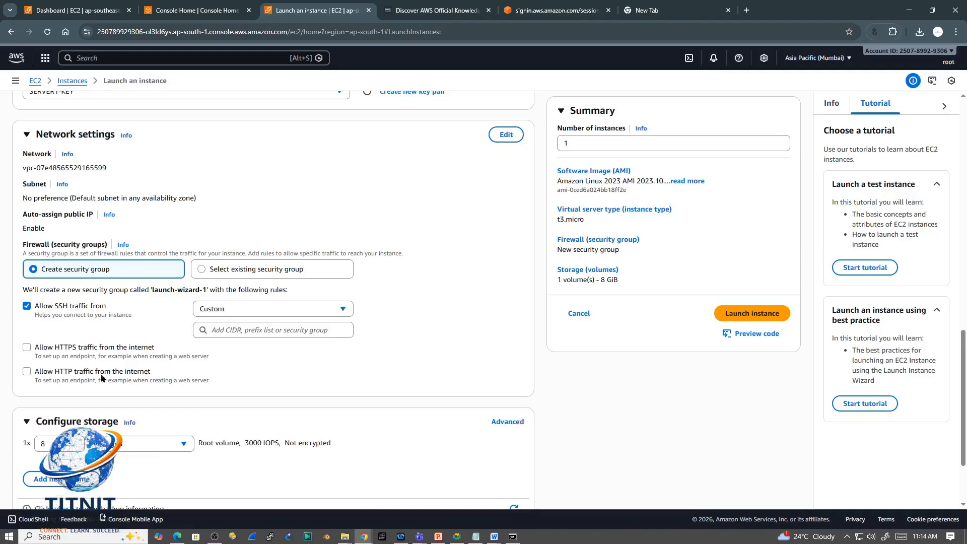
Step: Look over the CIDR block choices again and restore the SSH traffic source to Anywhere (0.0.0.0/0)
left_click(252, 332)
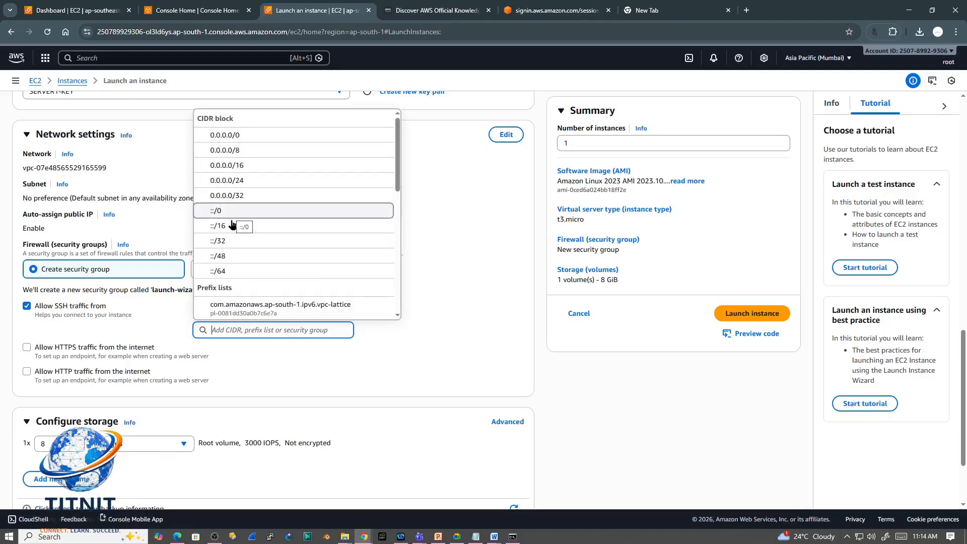
left_click(414, 364)
left_click(331, 308)
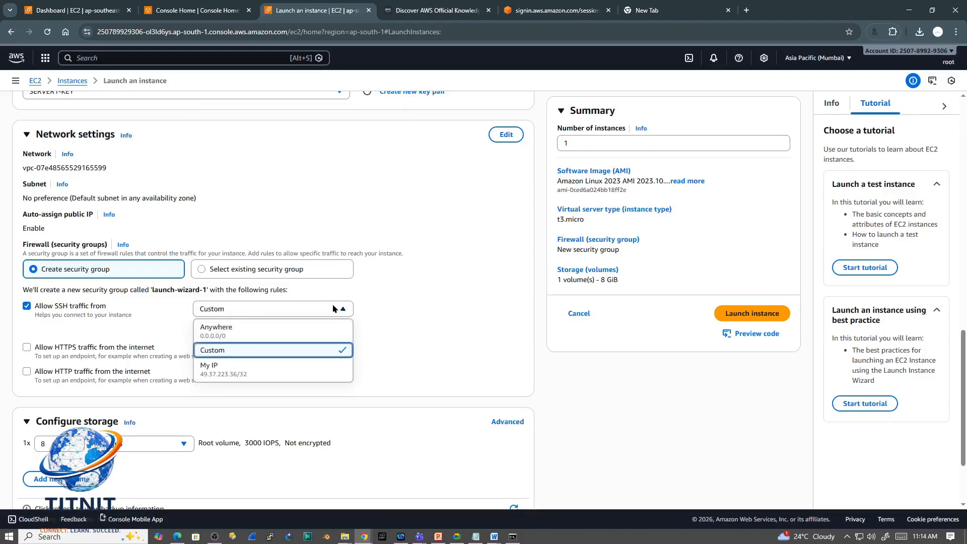
left_click(241, 333)
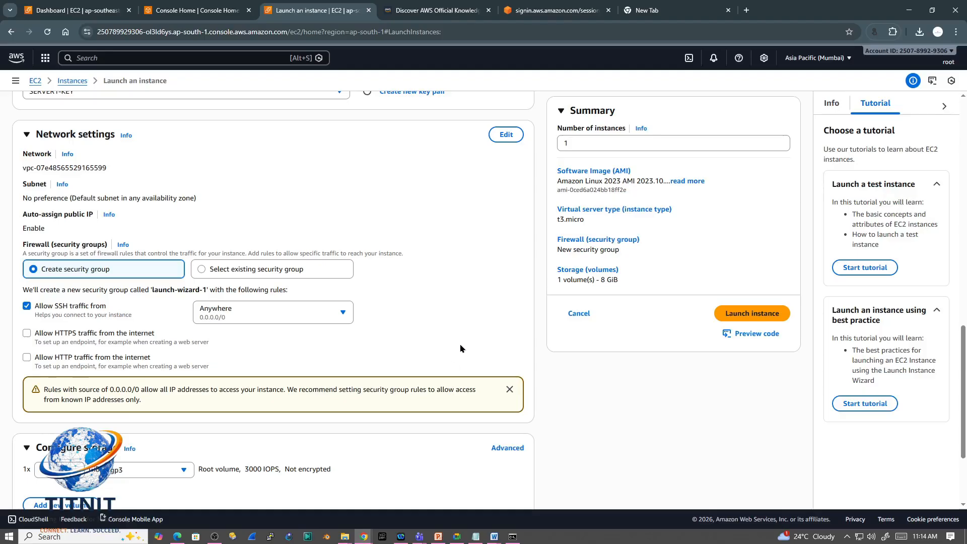
Step: Try a root volume size of 7 GiB, restore it to 8 GiB, and check the volume type options
left_click_drag(960, 362, 960, 404)
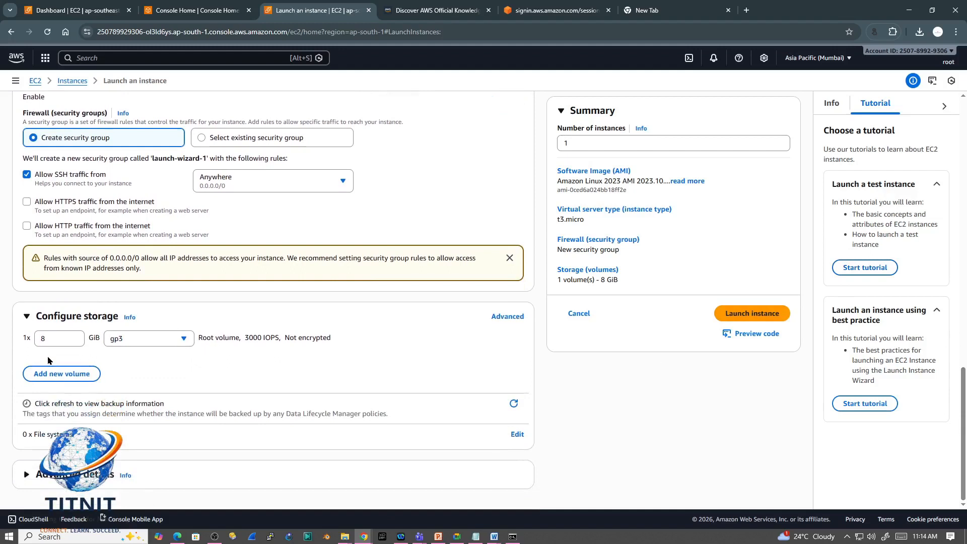
left_click(75, 345)
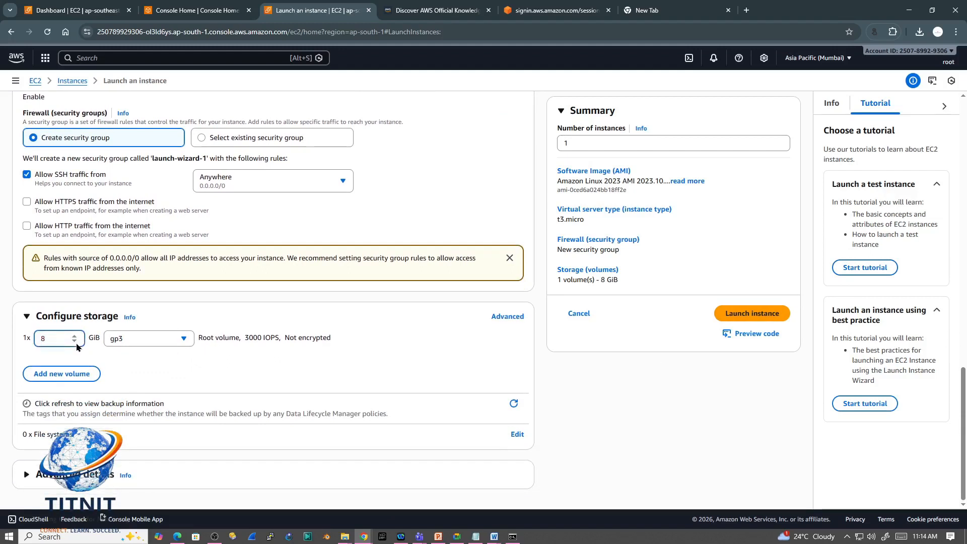
left_click(75, 343)
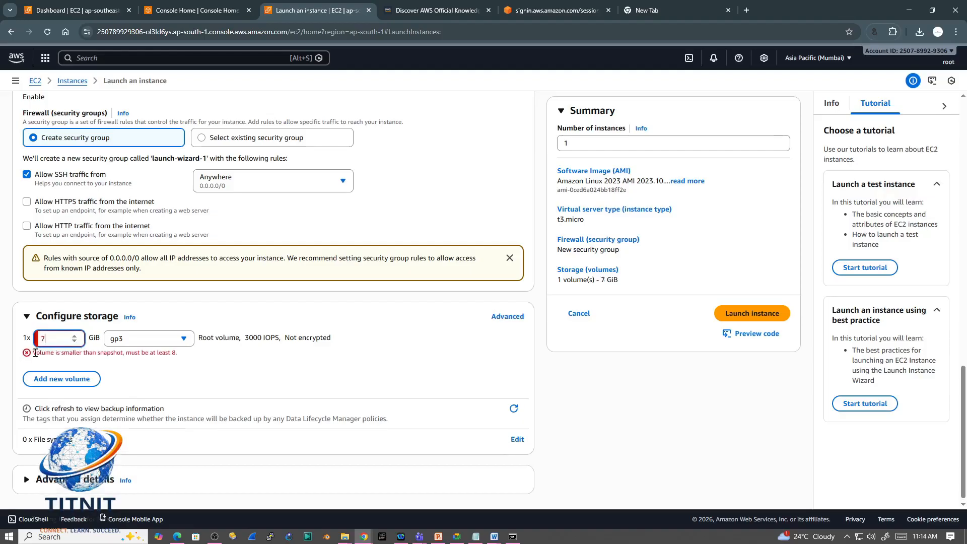
left_click_drag(33, 353, 179, 357)
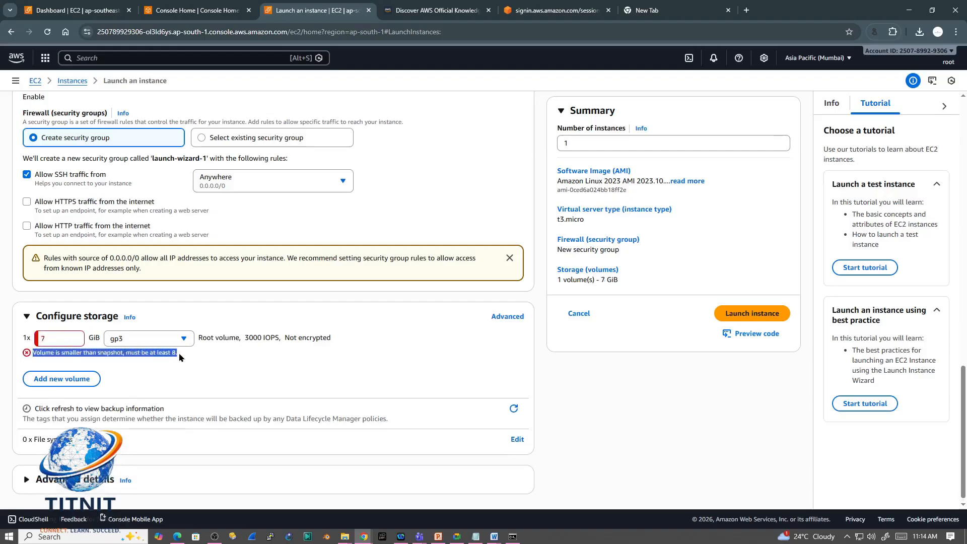
left_click(75, 336)
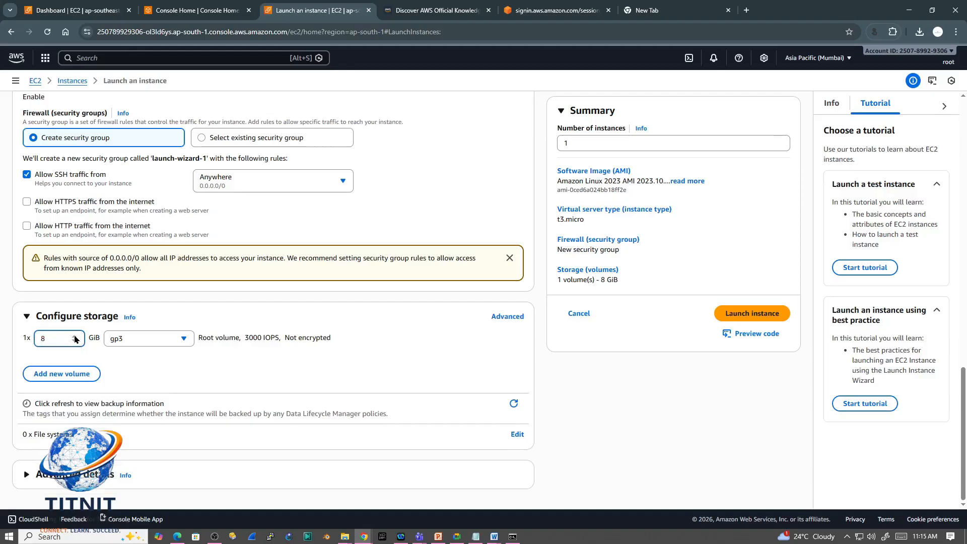
left_click(184, 342)
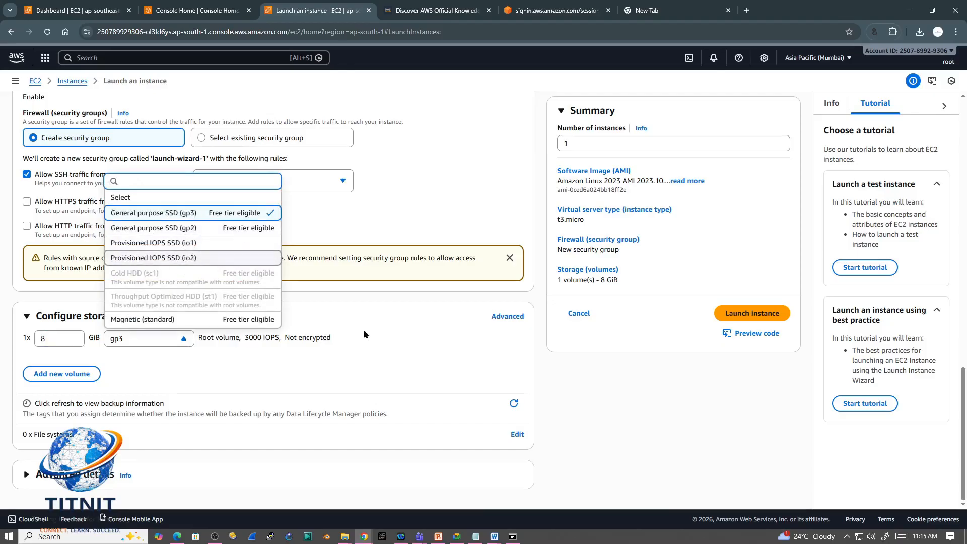
left_click(370, 351)
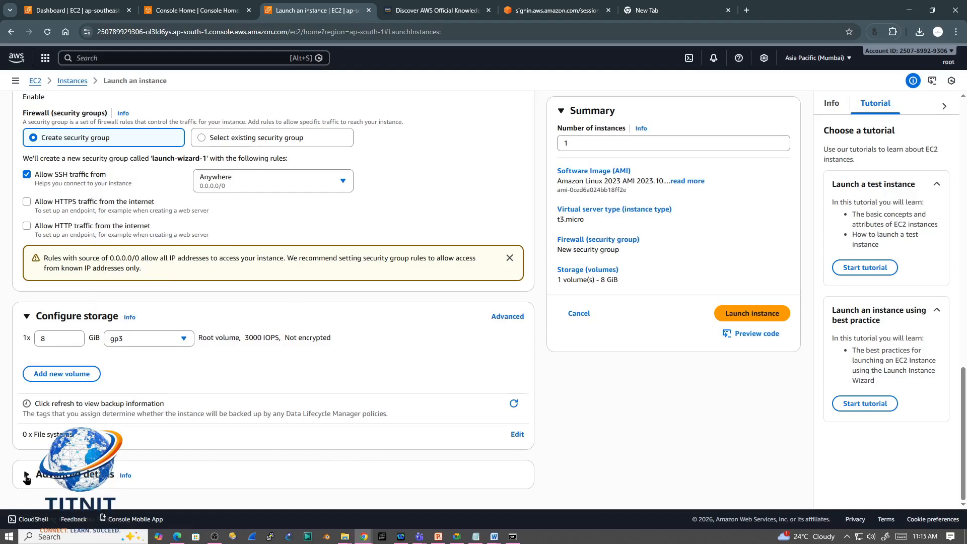
Step: Expand the instance's advanced details and check the IAM instance profile choices
left_click(26, 475)
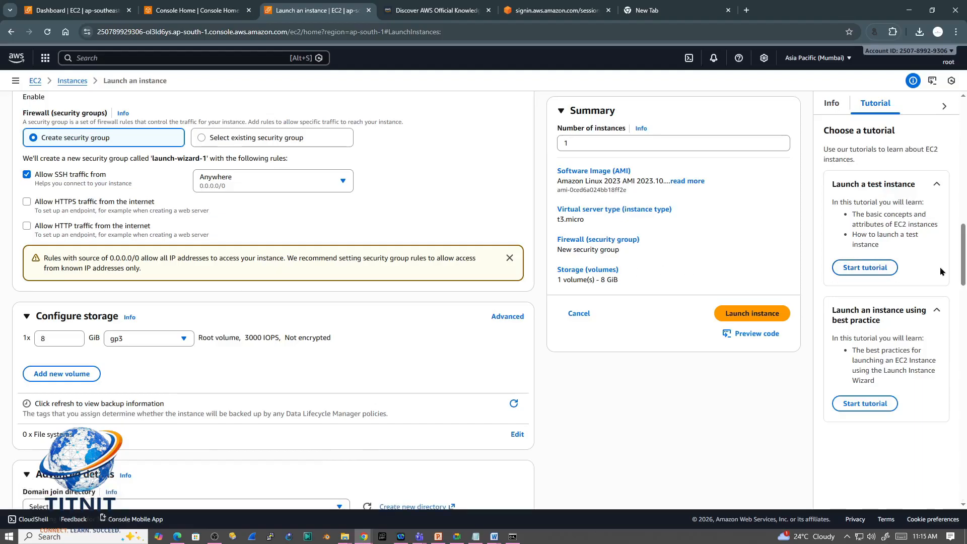
left_click_drag(958, 262, 950, 307)
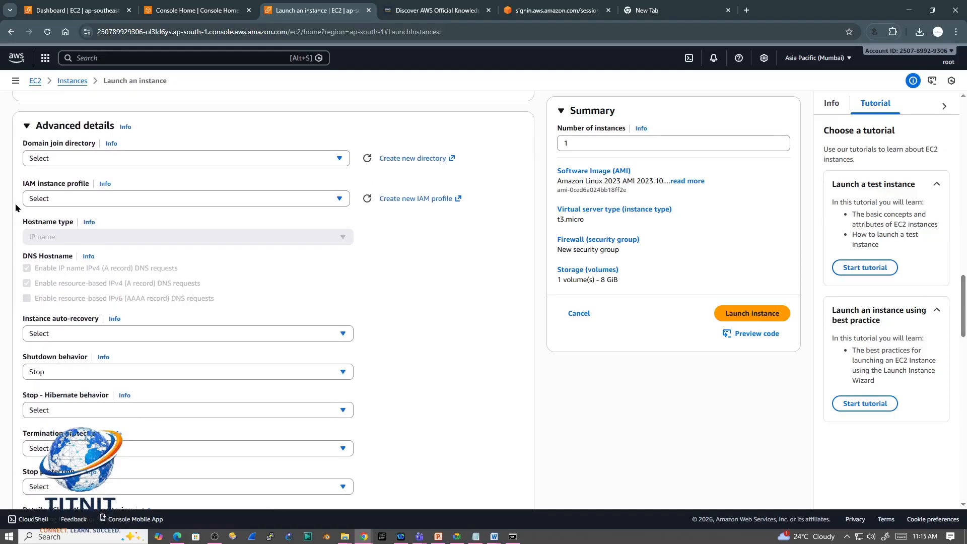
left_click(340, 201)
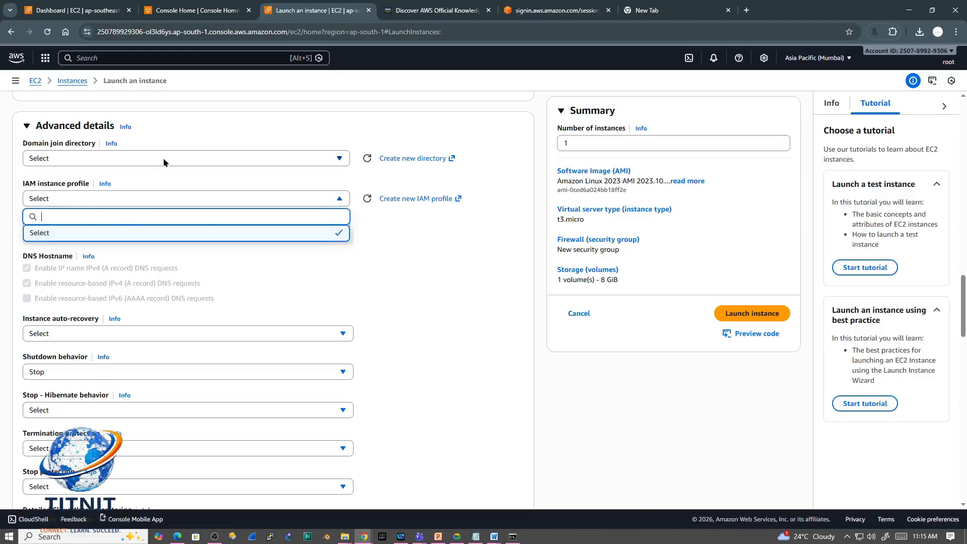
left_click(387, 297)
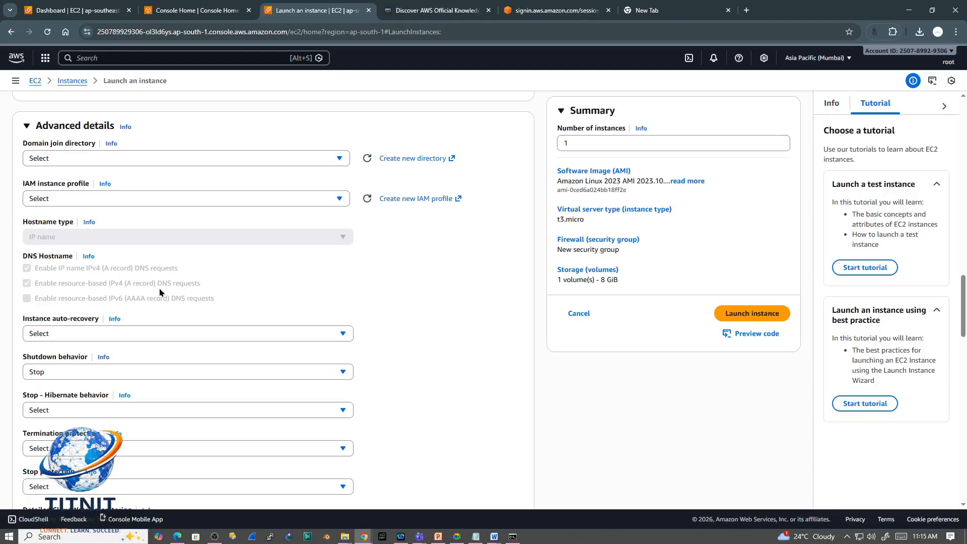
Step: Examine the shutdown behavior and Stop - Hibernate behavior options in the advanced details
left_click_drag(960, 316, 956, 346)
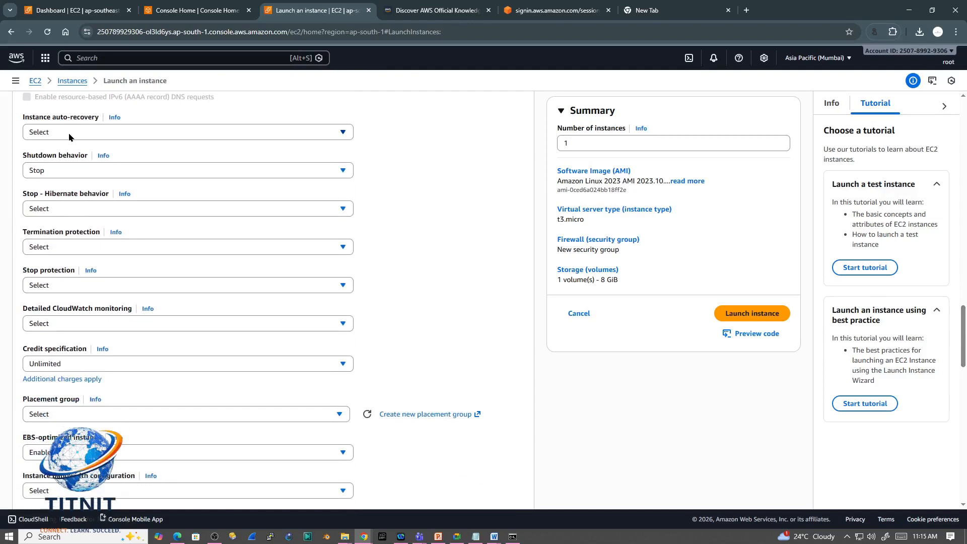
left_click(82, 175)
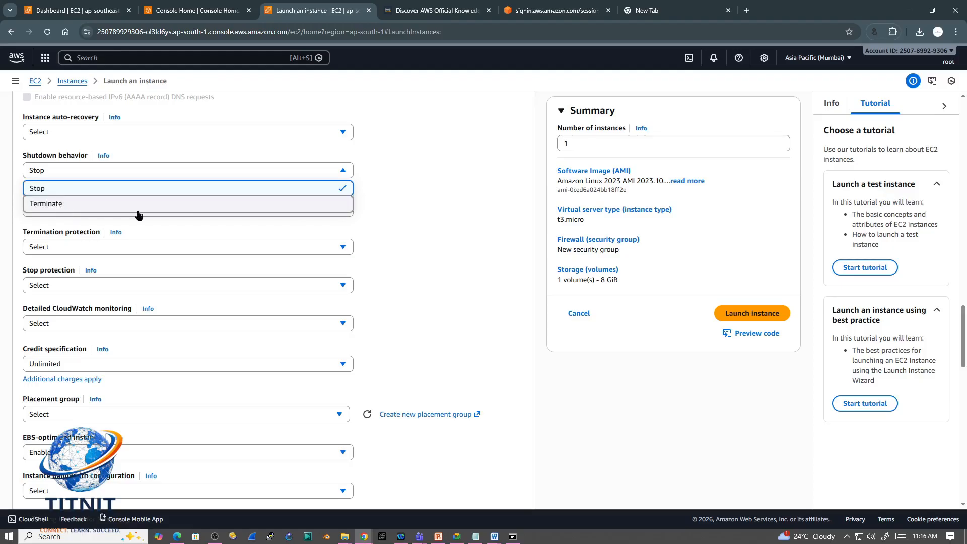
left_click(406, 225)
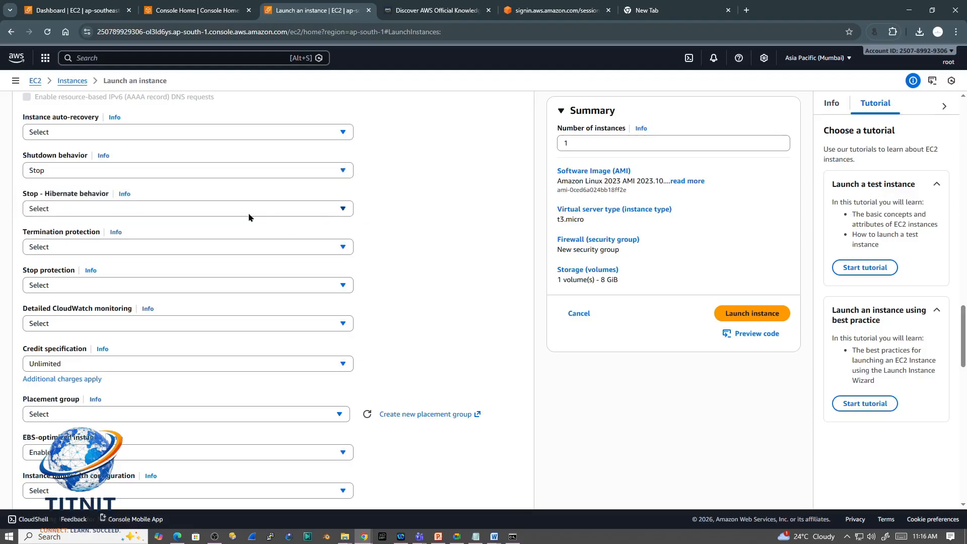
left_click(131, 212)
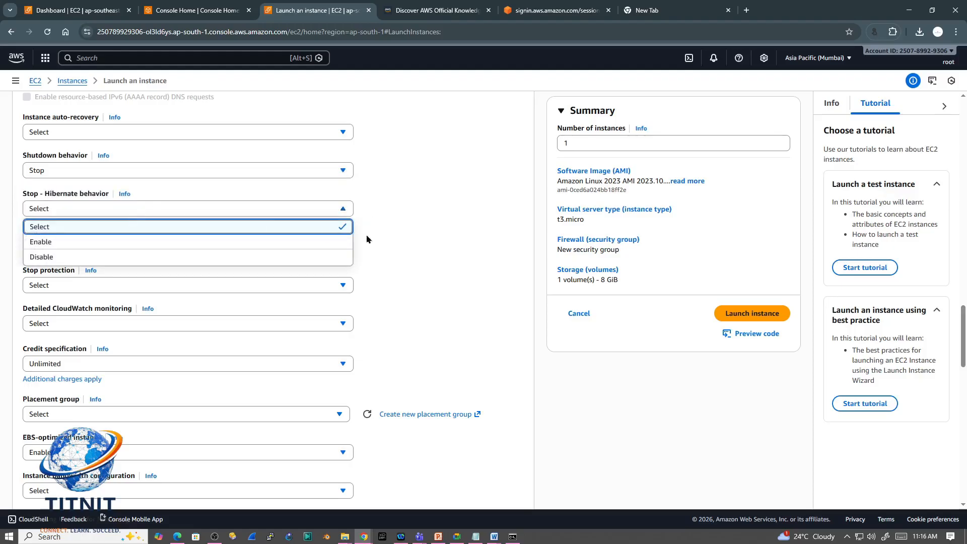
left_click(422, 245)
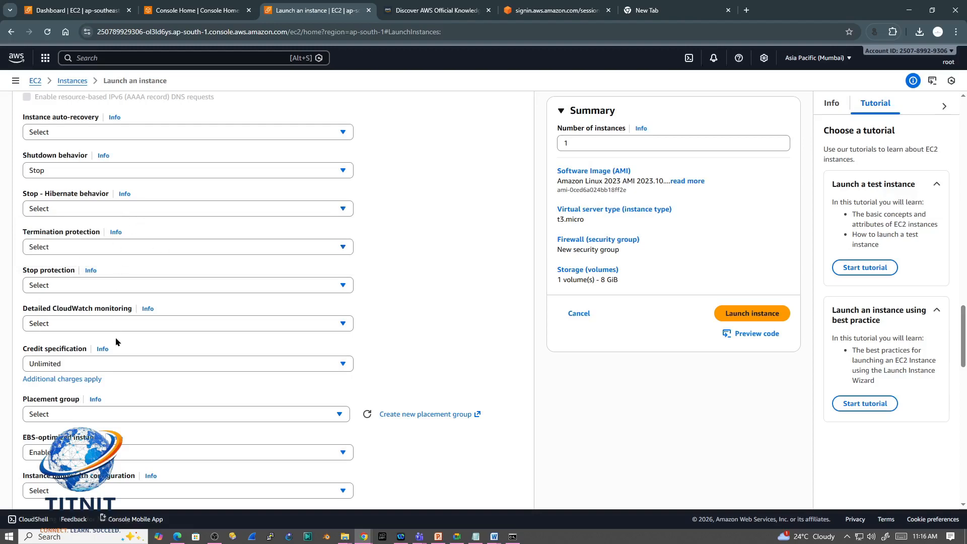
Step: Check the stop protection options and look over the advanced details through the purchasing option
left_click(44, 285)
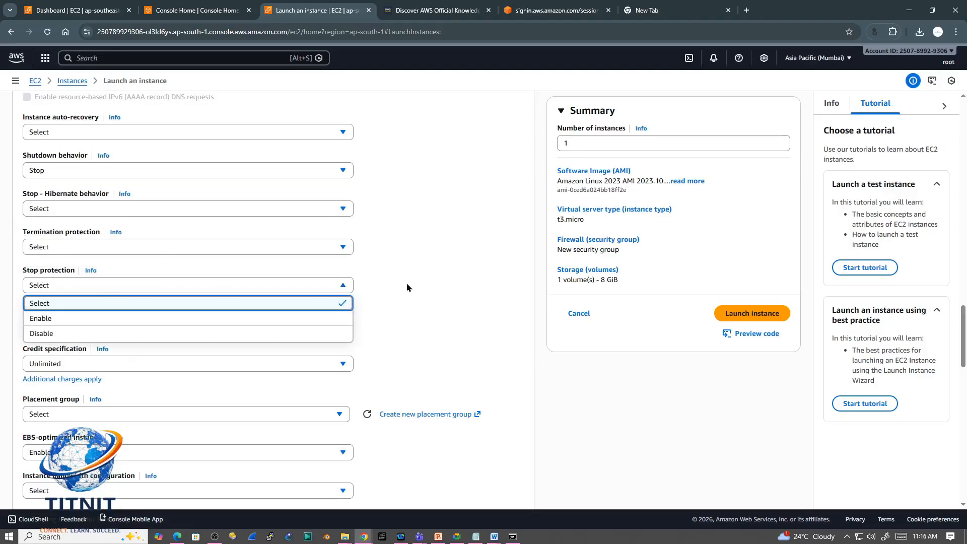
left_click(421, 284)
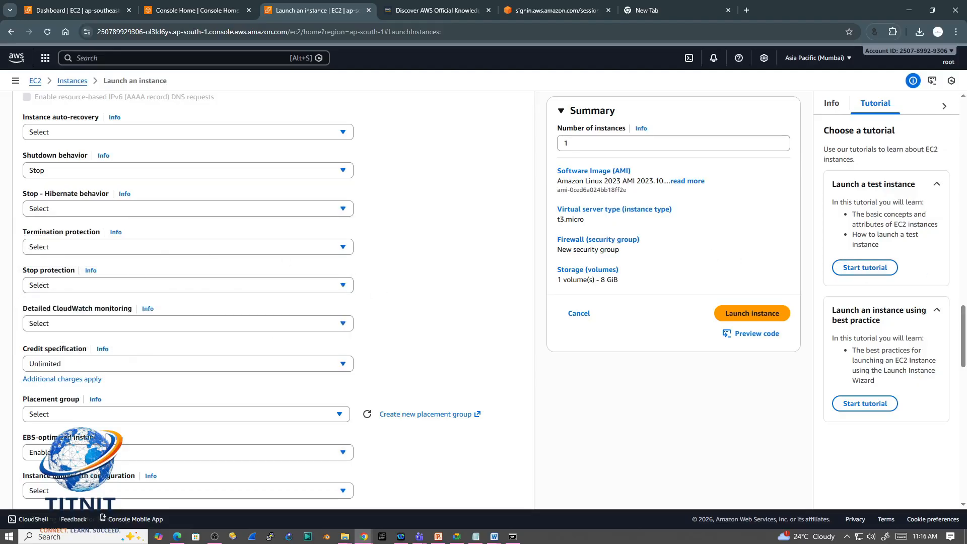
left_click_drag(962, 334, 961, 356)
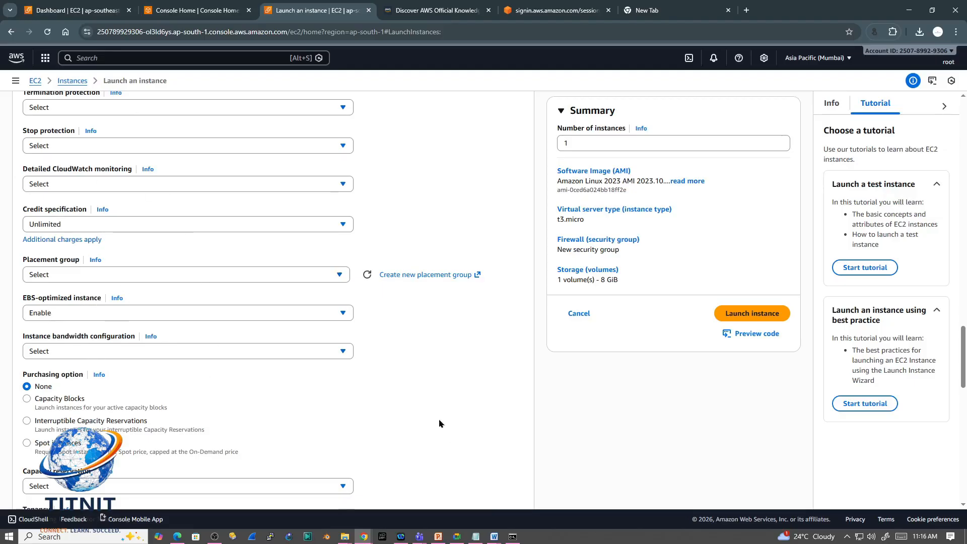
Step: Review the instance type, key pair, network and storage settings once more and launch the instance
left_click_drag(964, 367, 963, 201)
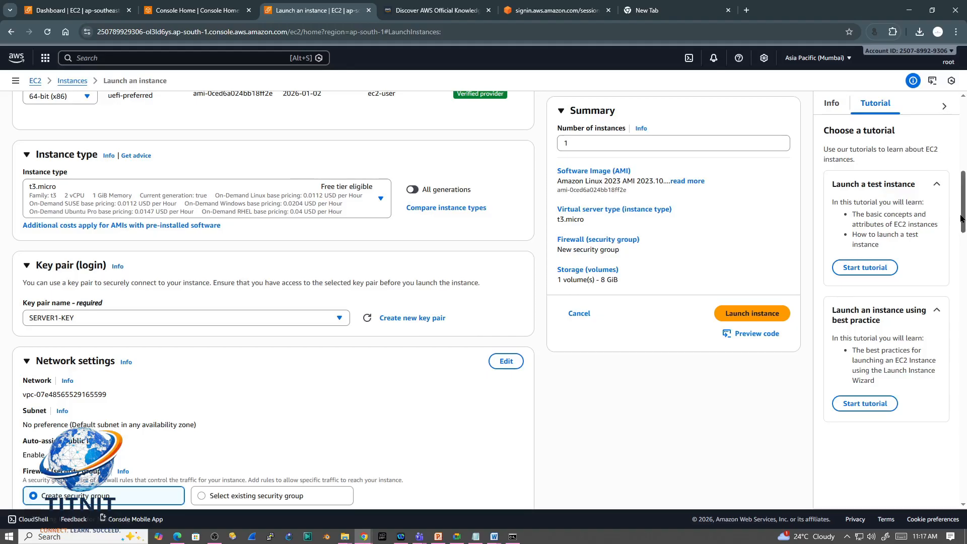
scroll(192, 307, "down", 4)
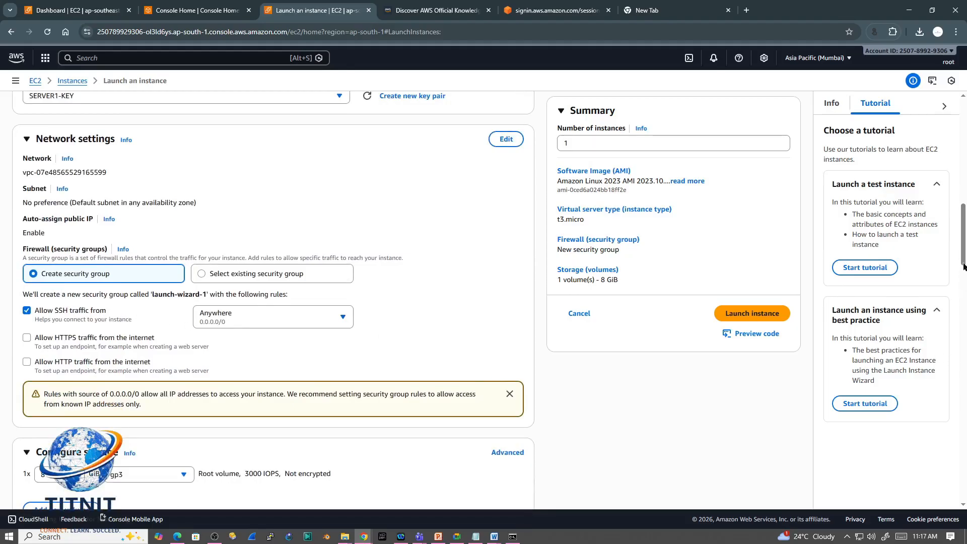
left_click(749, 315)
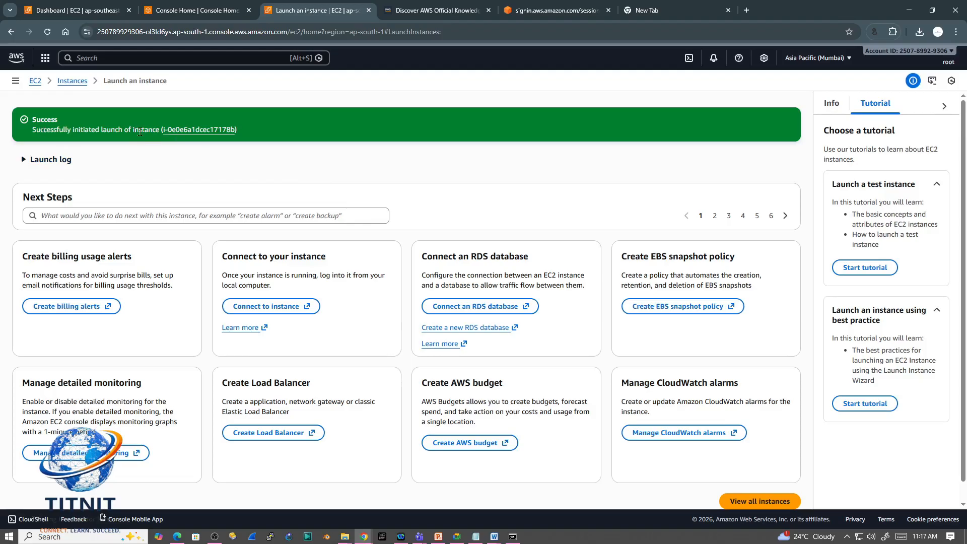
Step: Open the newly launched instance from the success notice, and reach the running instances list through the EC2 dashboard
left_click(200, 131)
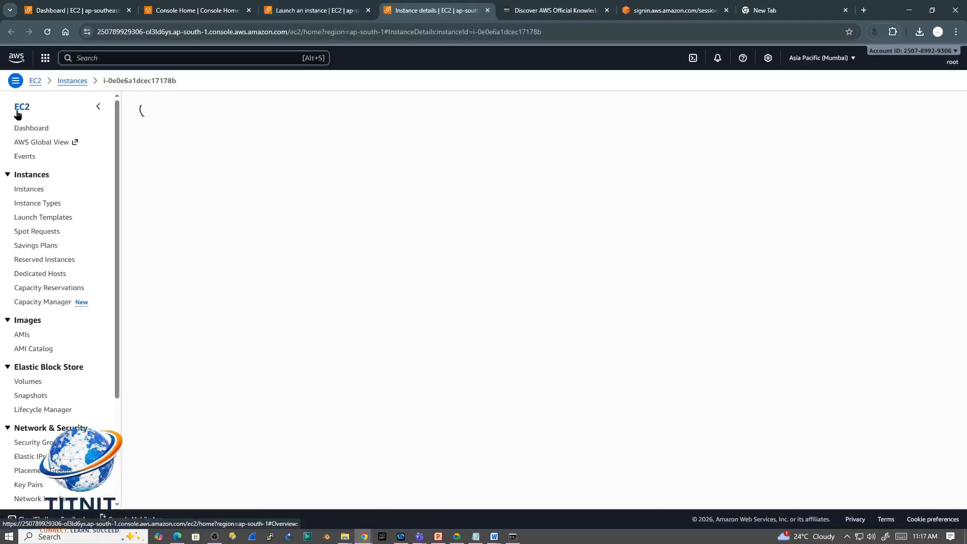
left_click(23, 129)
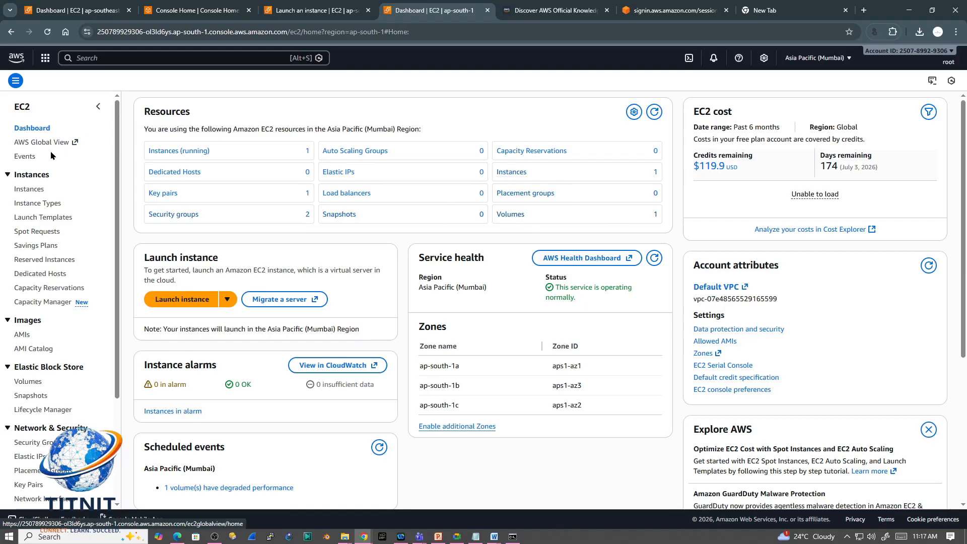
left_click(164, 151)
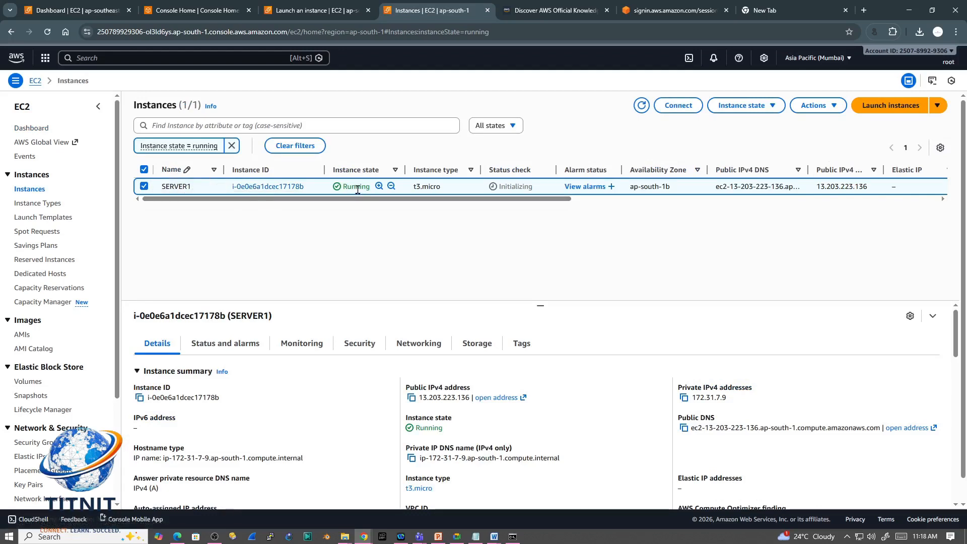
Step: Examine SERVER1's instance state, instance type, status check and availability zone in the instances list
left_click_drag(336, 193, 370, 188)
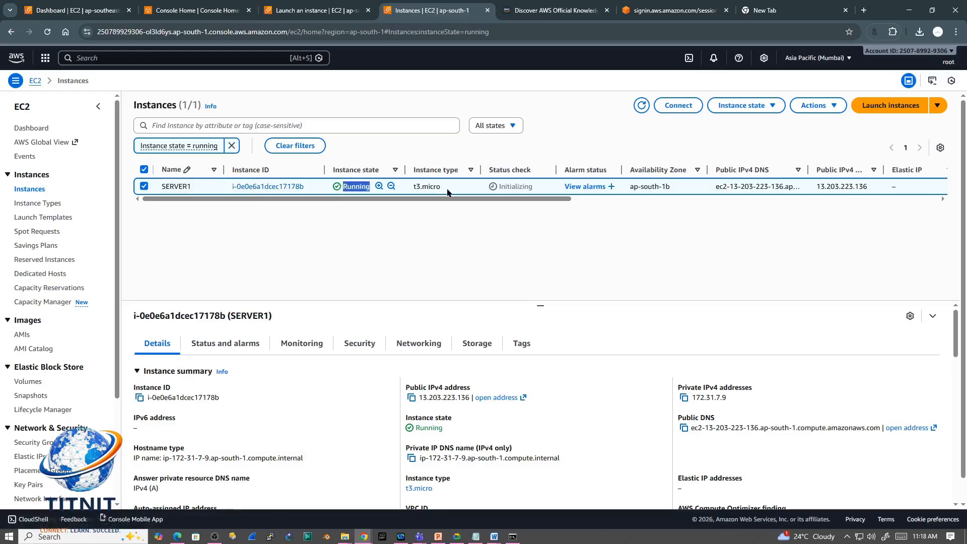
left_click_drag(448, 191, 411, 190)
left_click_drag(493, 170, 500, 188)
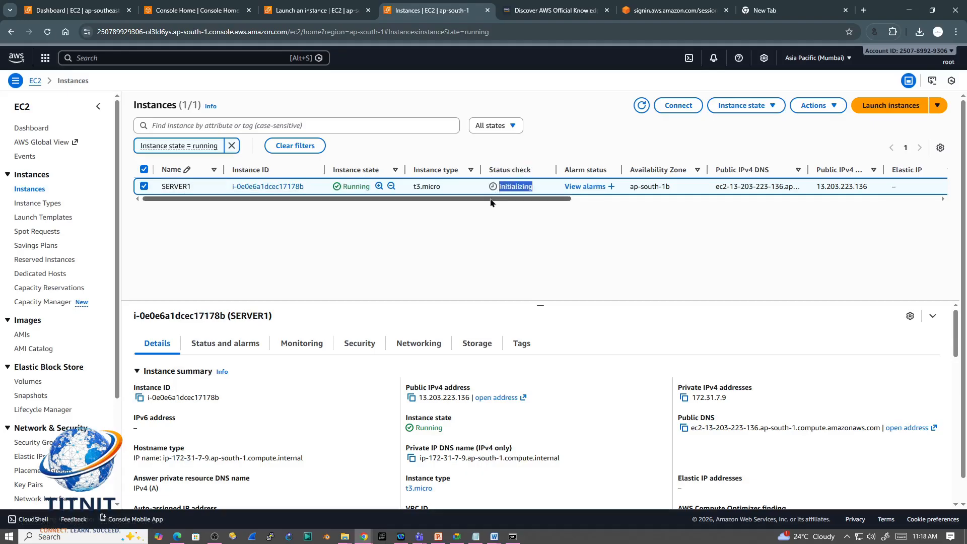
scroll(491, 203, "right", 1)
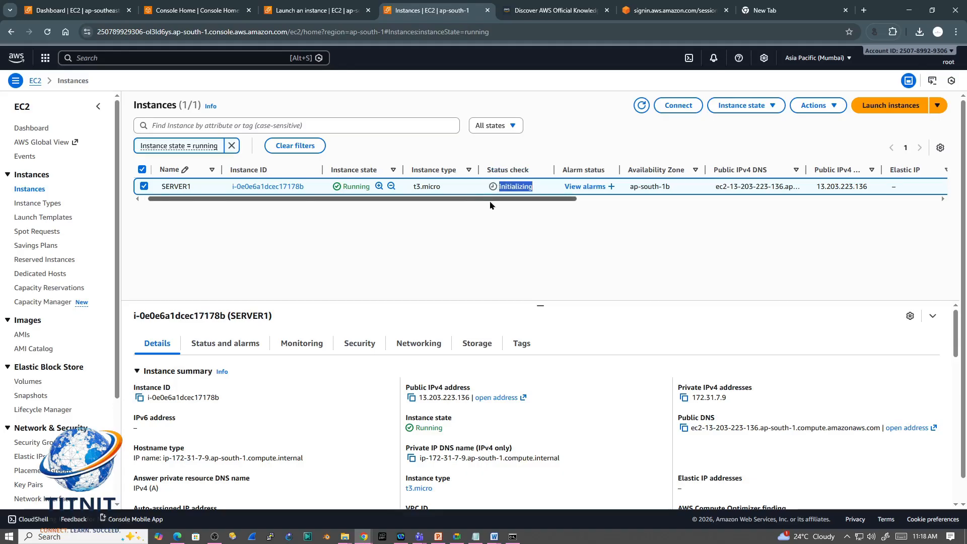
scroll(491, 203, "right", 5)
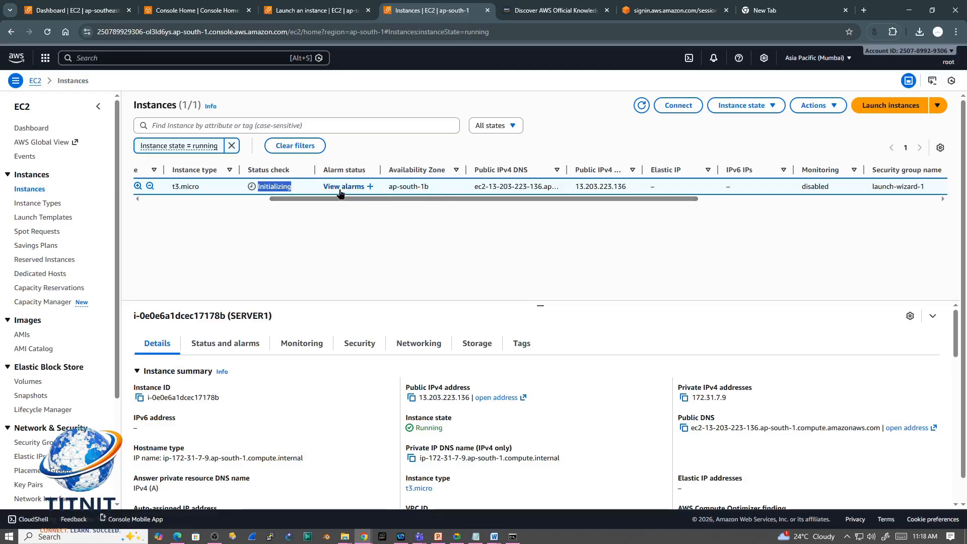
left_click_drag(429, 186, 389, 188)
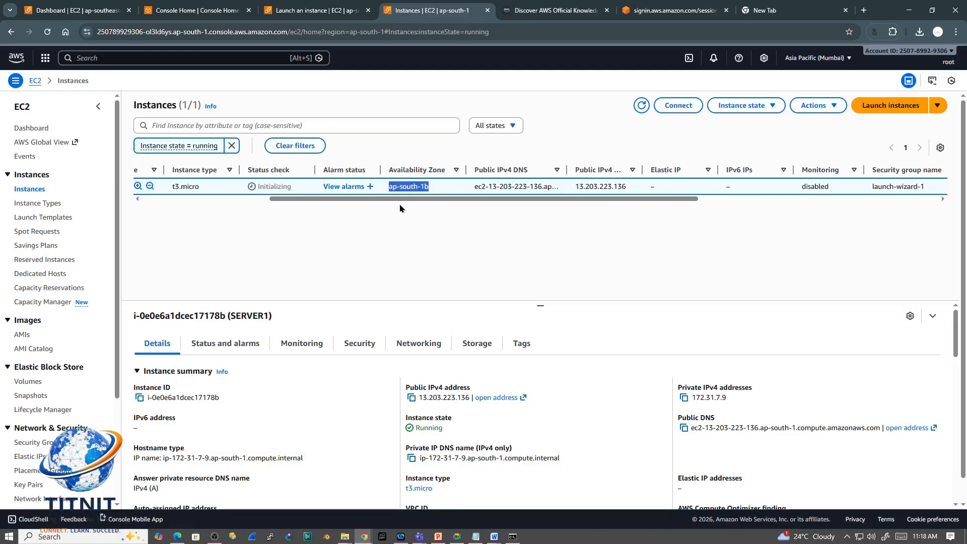
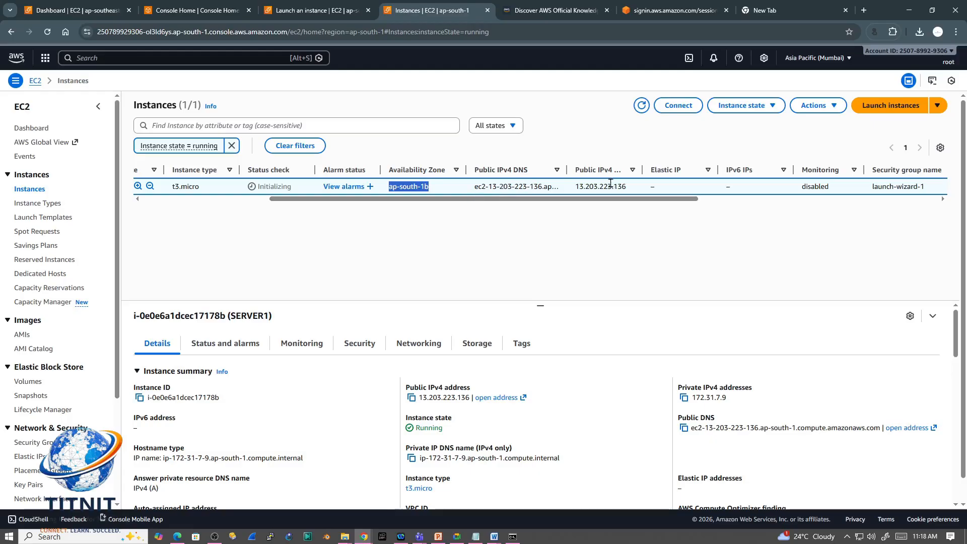
Step: Check SERVER1's public IPv4 address, security group name, key name and launch time in the instances list
left_click_drag(575, 186, 805, 209)
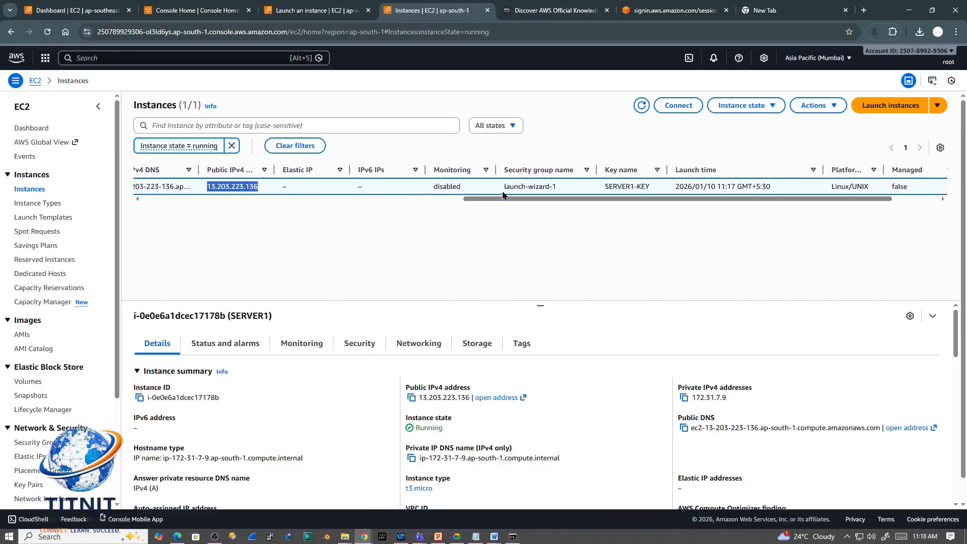
left_click_drag(563, 188, 502, 188)
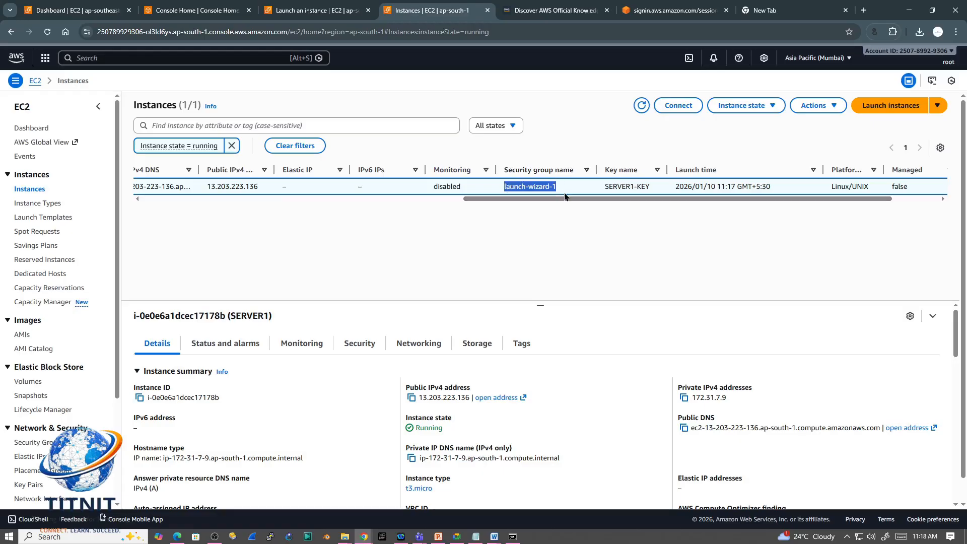
left_click_drag(654, 186, 604, 184)
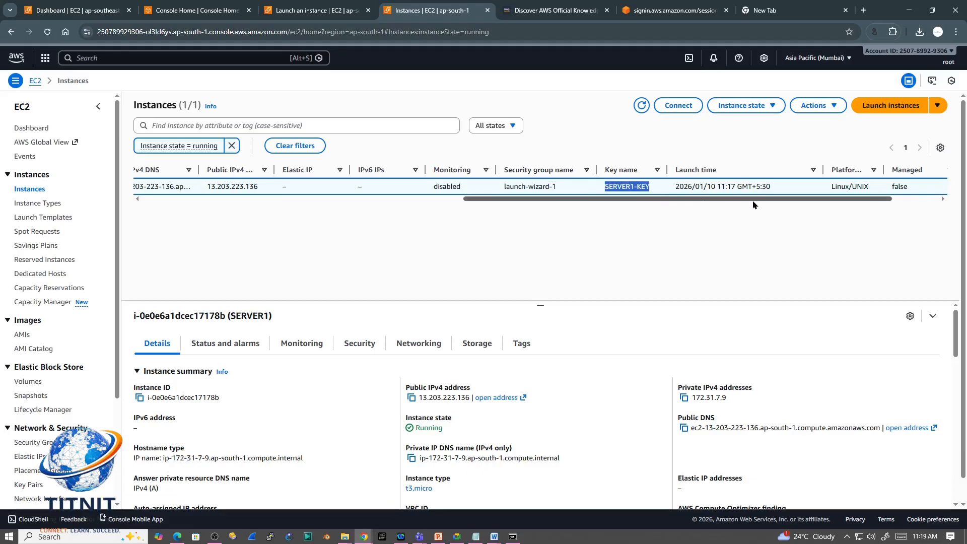
left_click_drag(739, 203, 294, 190)
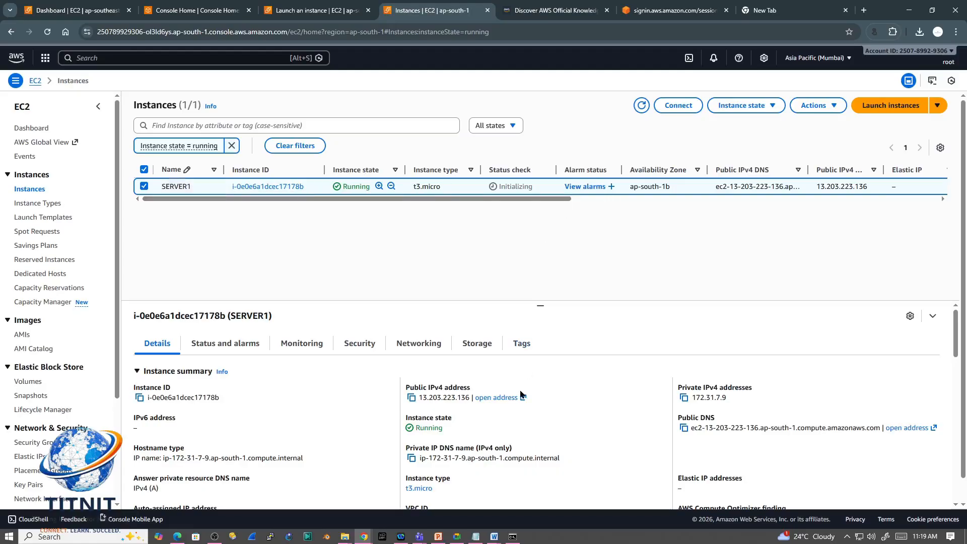
Step: Look over SERVER1's instance summary and refresh the instances list to update its status check
scroll(521, 394, "down", 3)
scroll(521, 395, "up", 3)
left_click(640, 107)
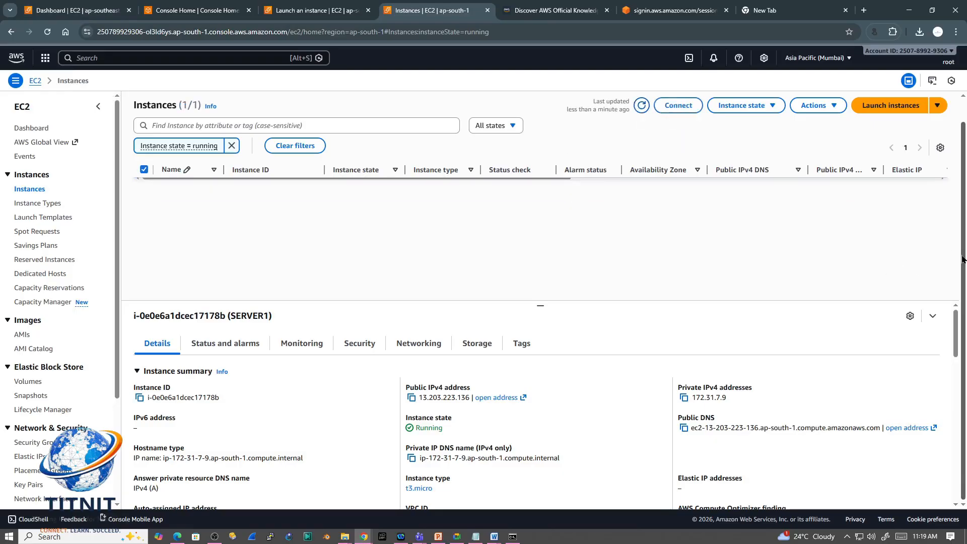
mouse_move(955, 322)
left_mouse_down()
mouse_move(955, 332)
mouse_move(951, 312)
left_mouse_up()
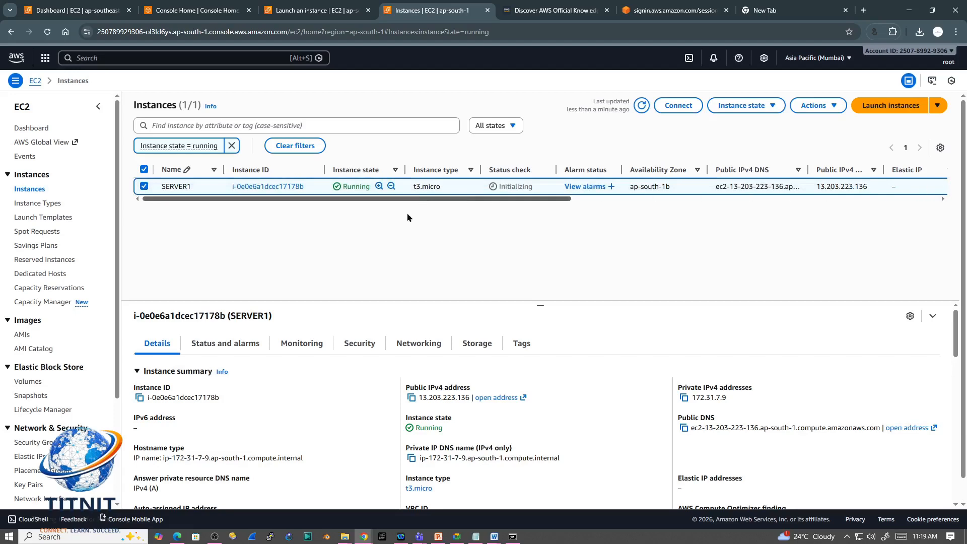
Step: Examine SERVER1's system, instance and EBS status checks, and expand the status check metrics charts
left_click(220, 343)
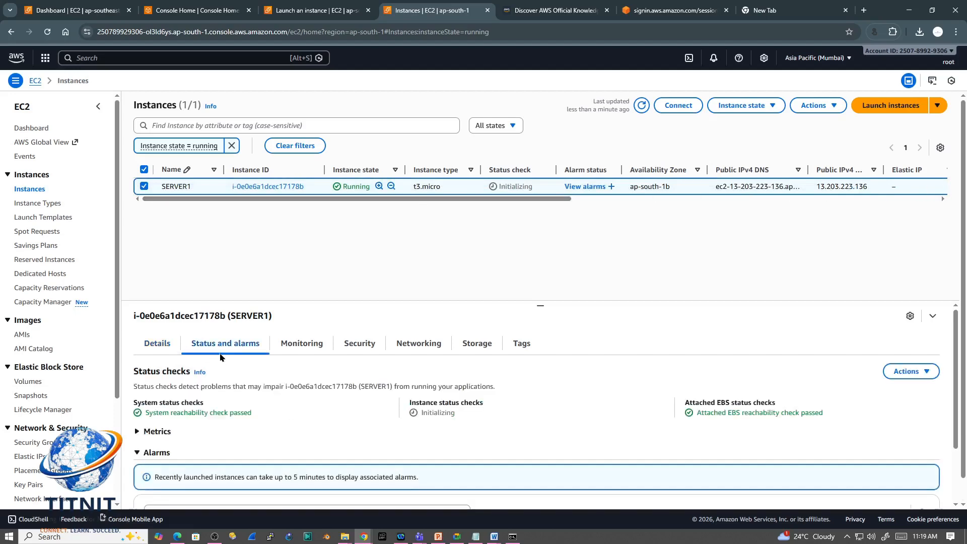
left_click_drag(144, 412, 258, 415)
left_click(157, 432)
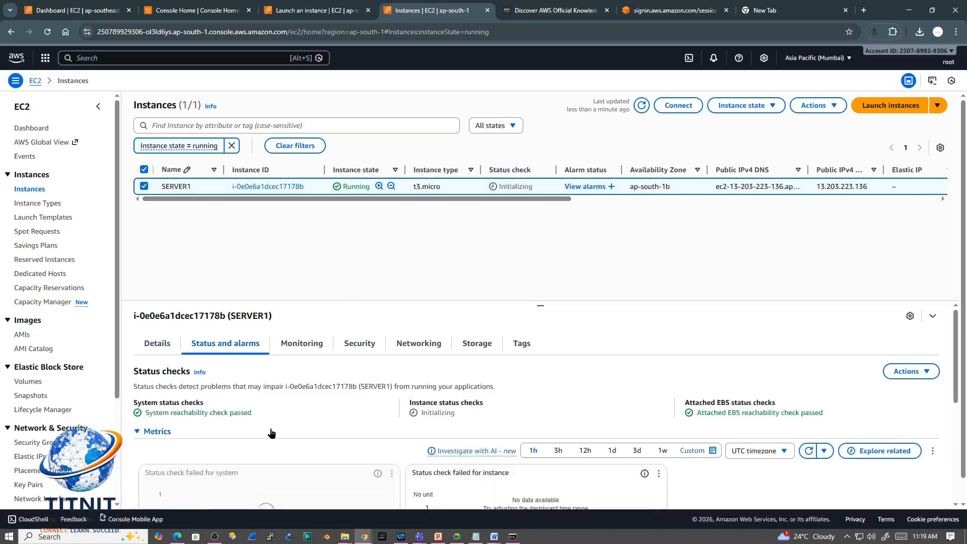
scroll(273, 432, "down", 3)
scroll(272, 432, "up", 5)
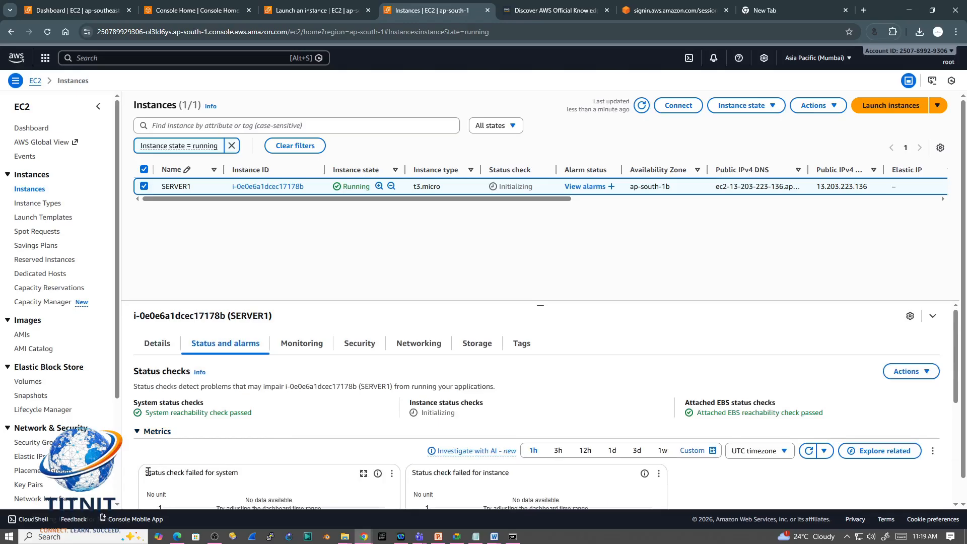
left_click_drag(431, 472, 412, 472)
left_click_drag(956, 379, 931, 406)
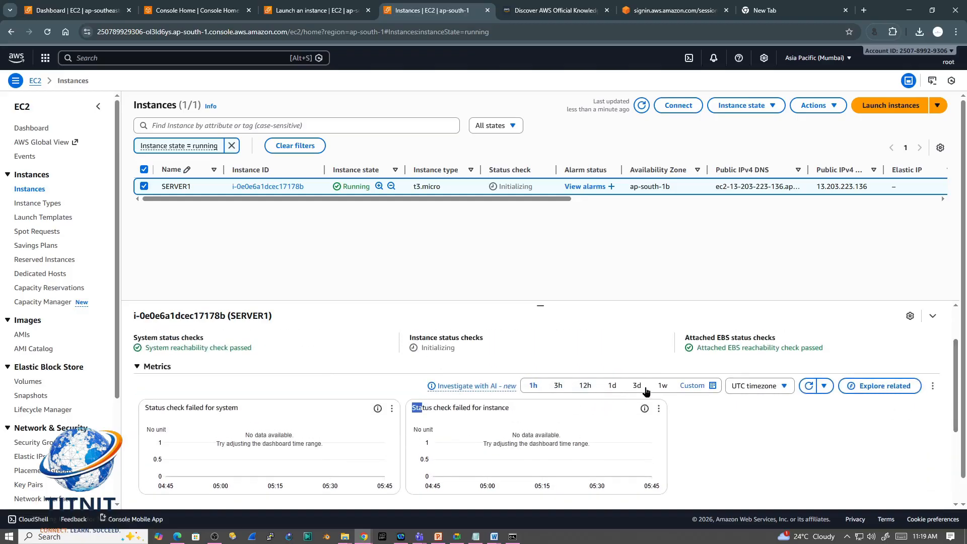
Step: Display the status check metrics in the local timezone over a 3-day range
left_click(705, 390)
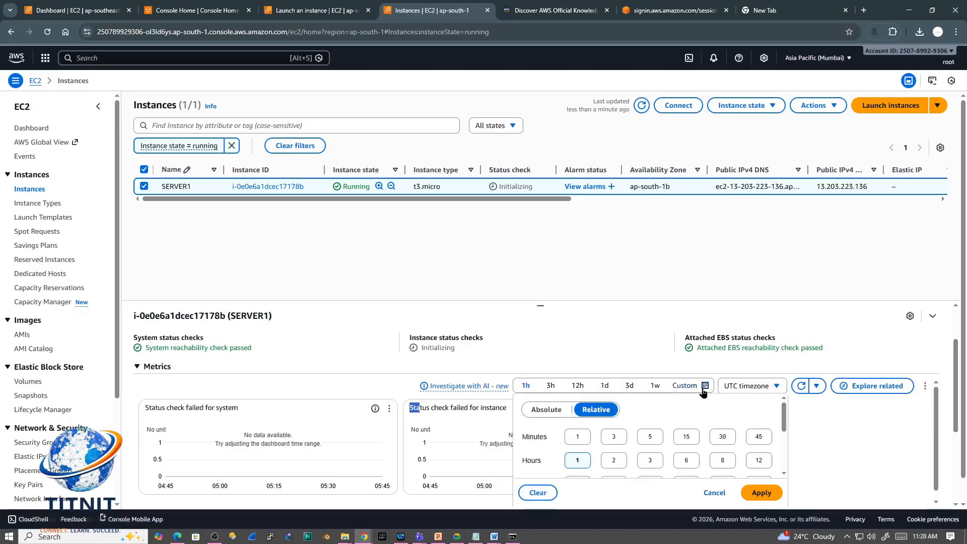
left_click(810, 425)
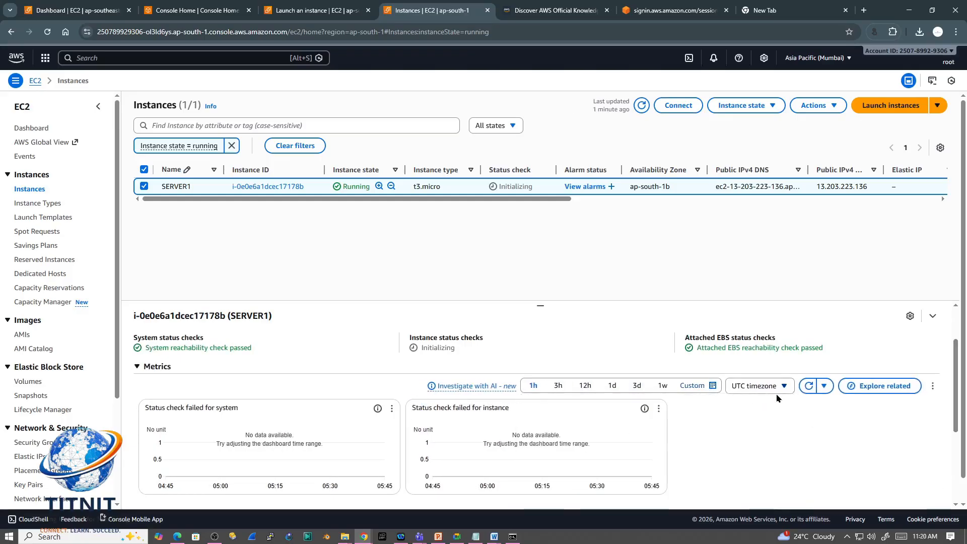
left_click(781, 386)
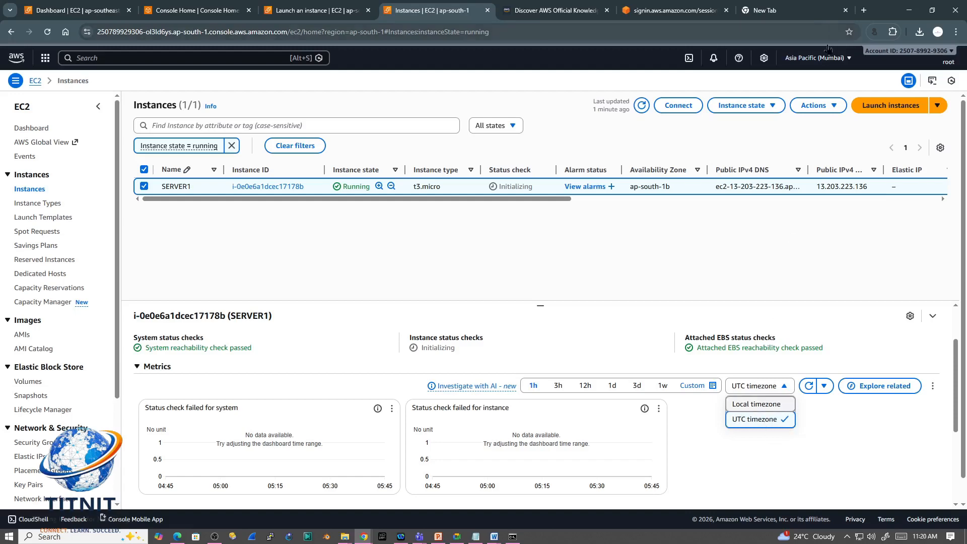
left_click(761, 403)
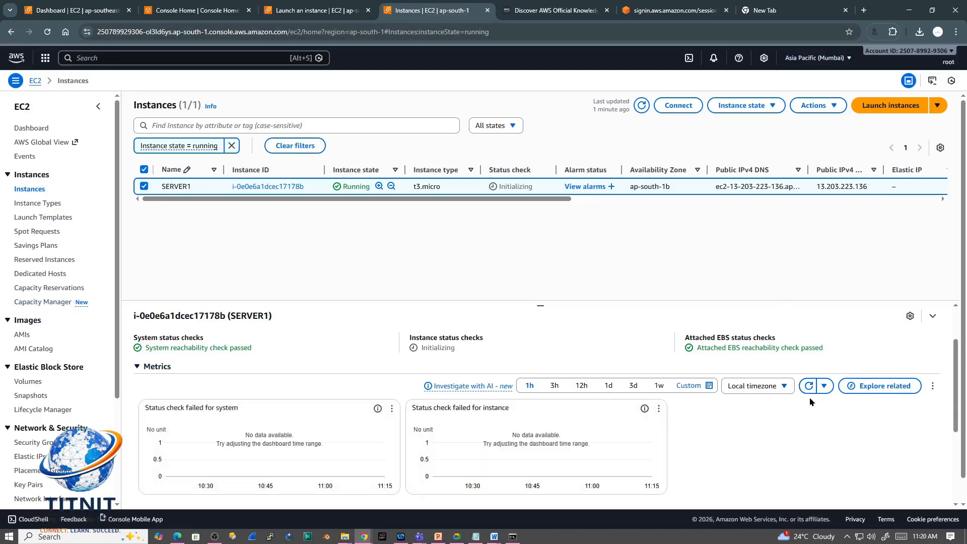
left_click(634, 386)
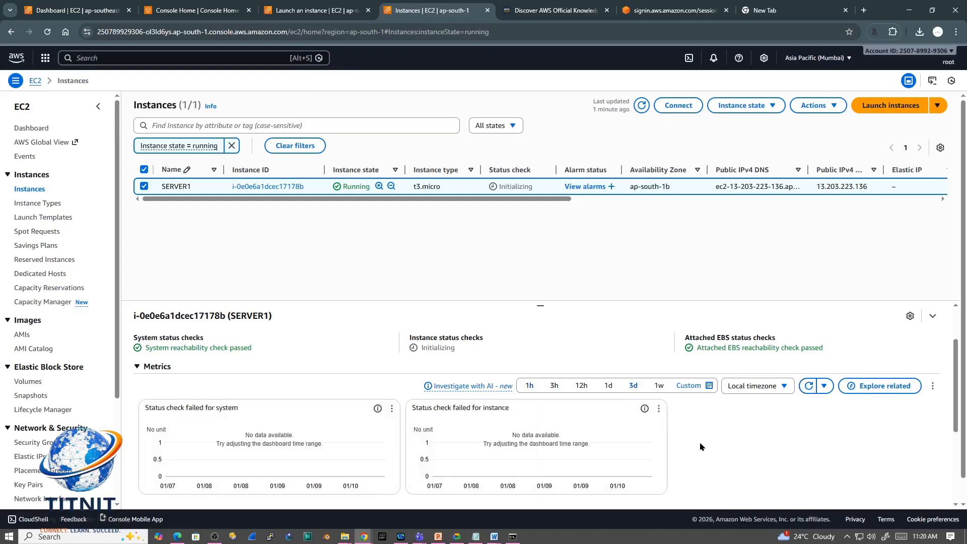
scroll(423, 373, "up", 2)
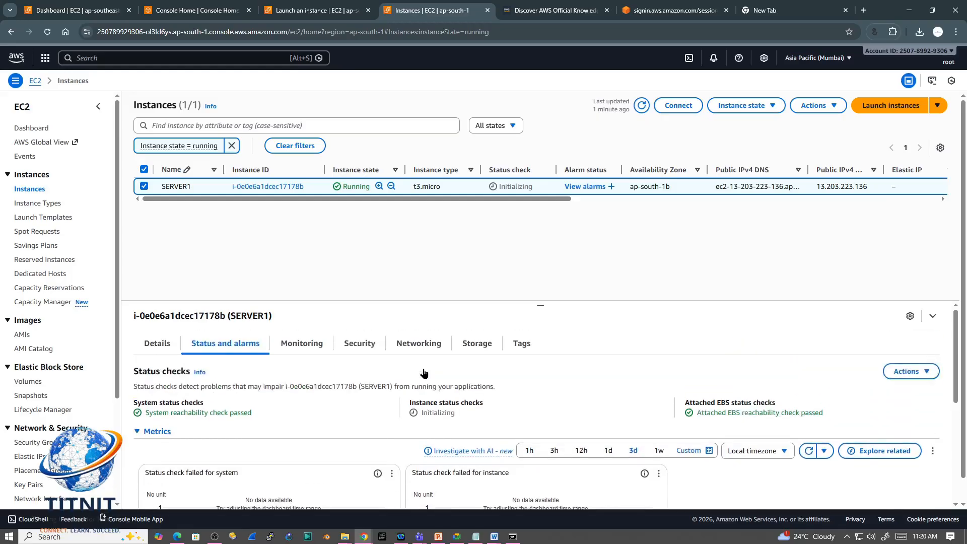
Step: Examine SERVER1's monitoring charts for CPU utilization, incoming network bytes and outgoing network bytes
left_click(294, 348)
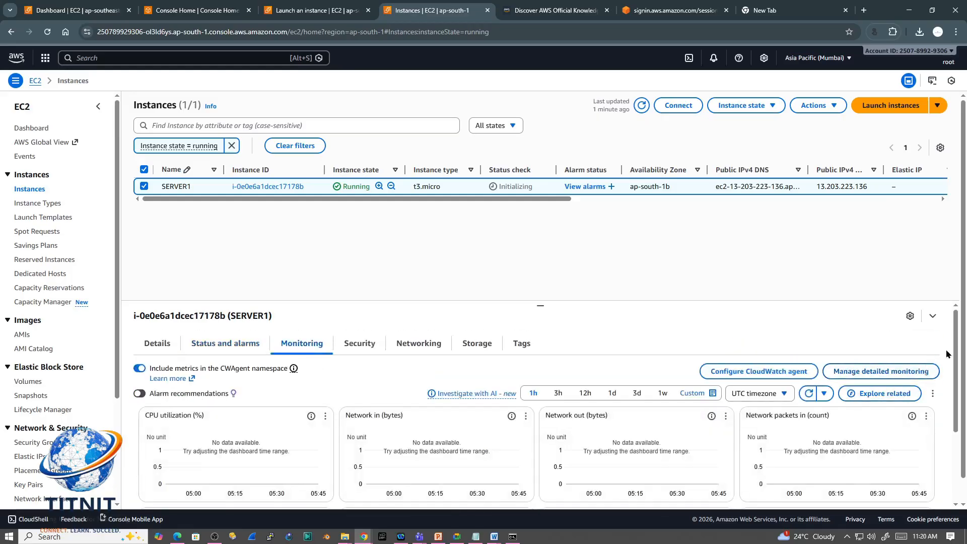
left_click_drag(956, 353, 957, 388)
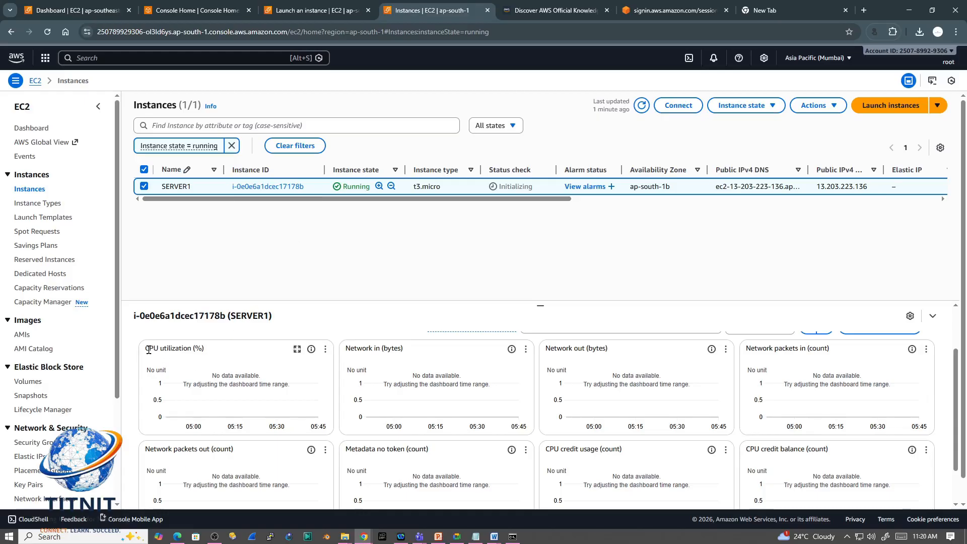
left_click_drag(147, 350, 188, 350)
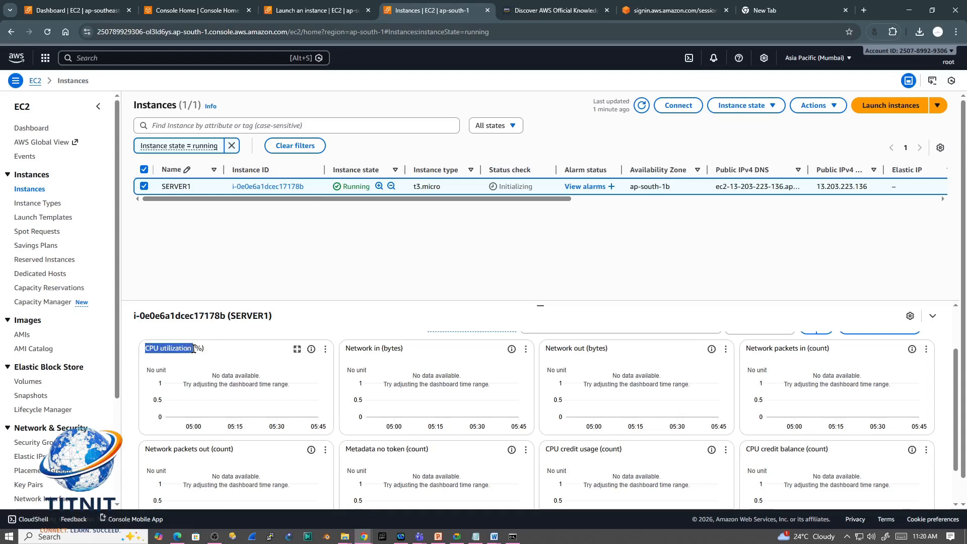
left_click(405, 355)
left_click_drag(404, 353, 348, 348)
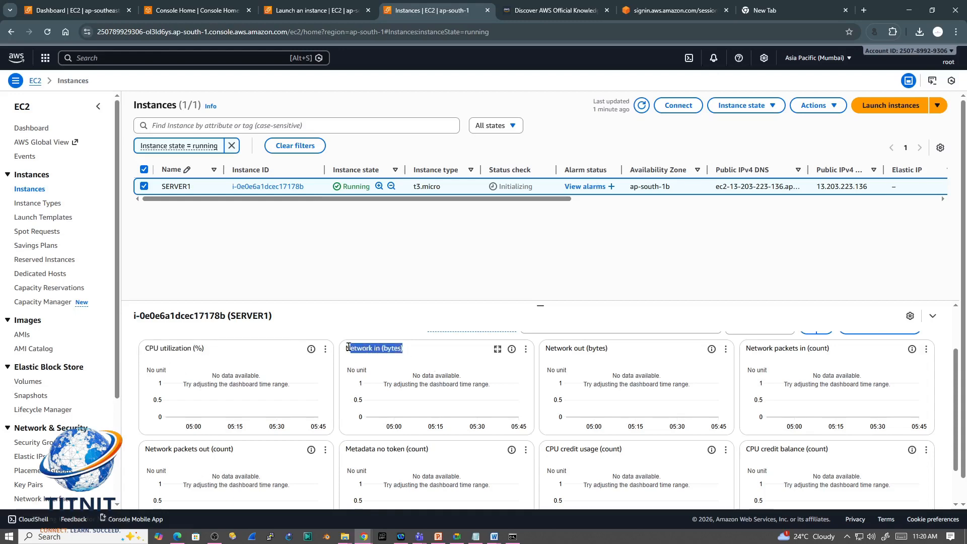
mouse_move(625, 353)
left_mouse_down()
mouse_move(543, 352)
mouse_move(613, 353)
left_mouse_up()
left_click(542, 354)
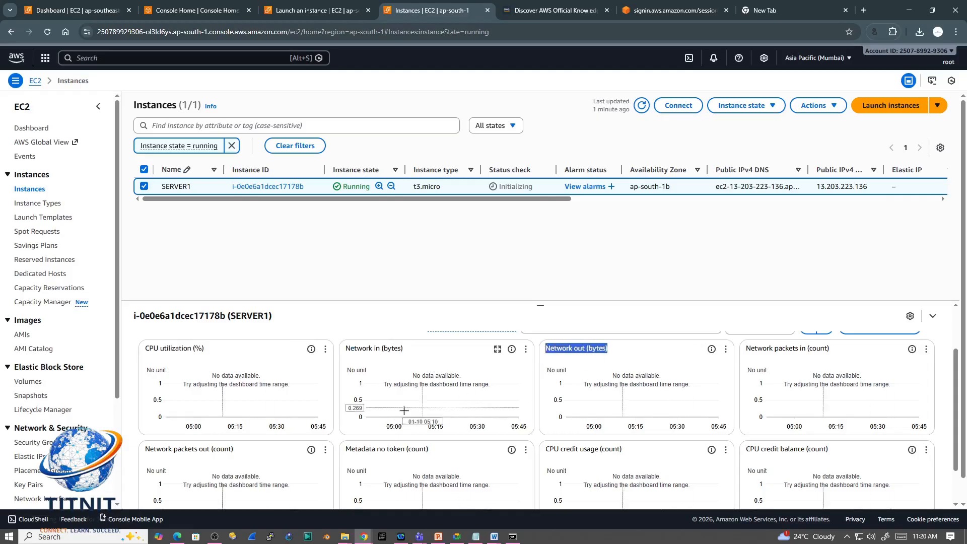
scroll(687, 397, "up", 2)
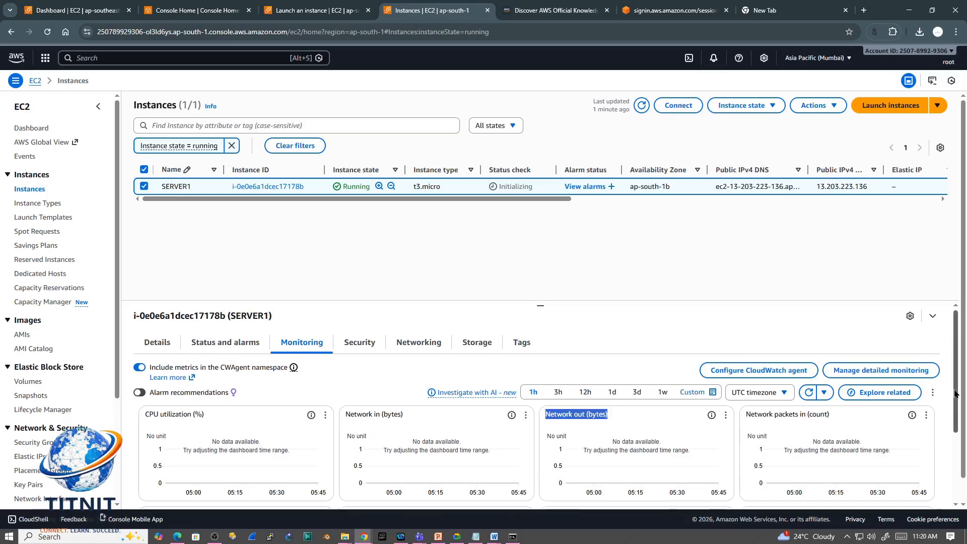
Step: Review the remaining monitoring charts, including network packets, CPU credit usage and CPU credit balance
left_click_drag(955, 393, 955, 434)
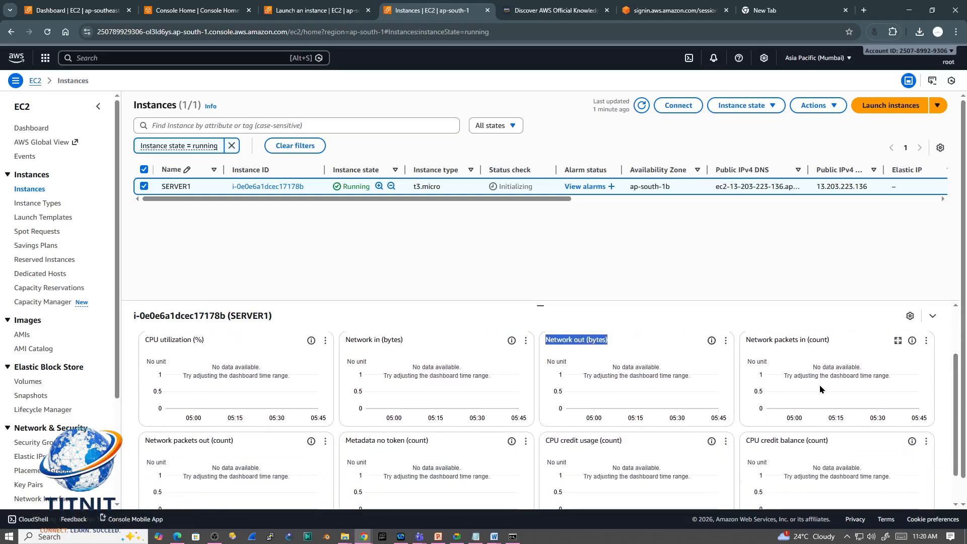
left_click_drag(955, 392, 956, 425)
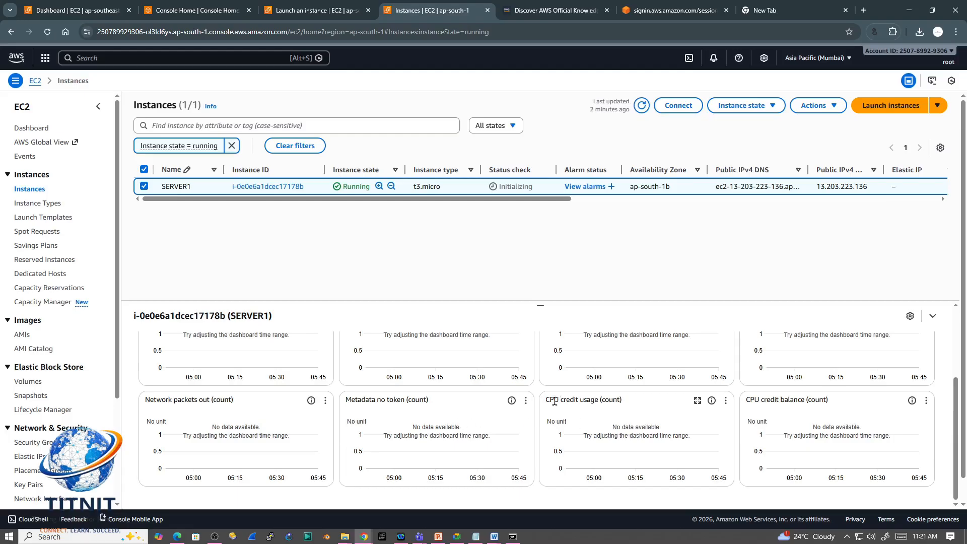
left_click_drag(550, 401, 618, 401)
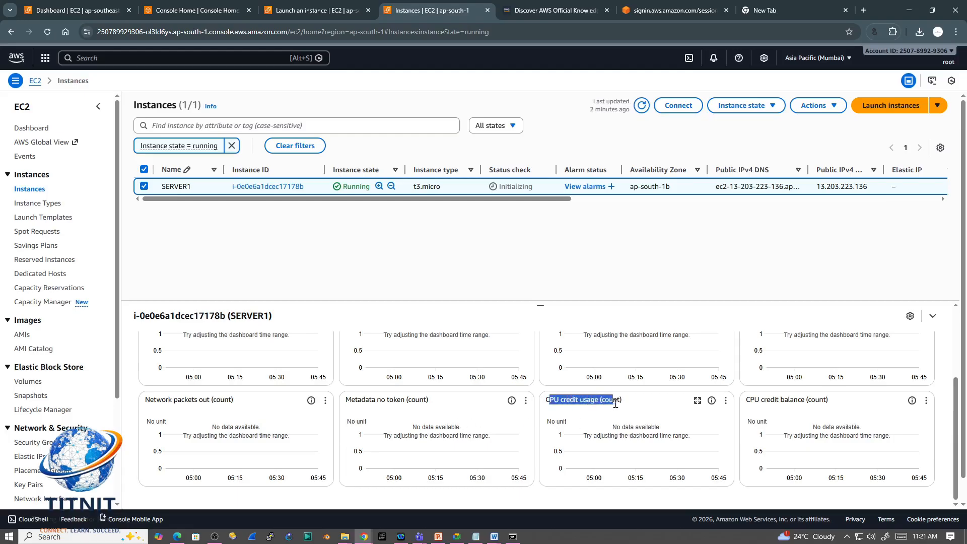
left_click(812, 401)
left_click_drag(813, 401, 745, 401)
scroll(498, 403, "up", 3)
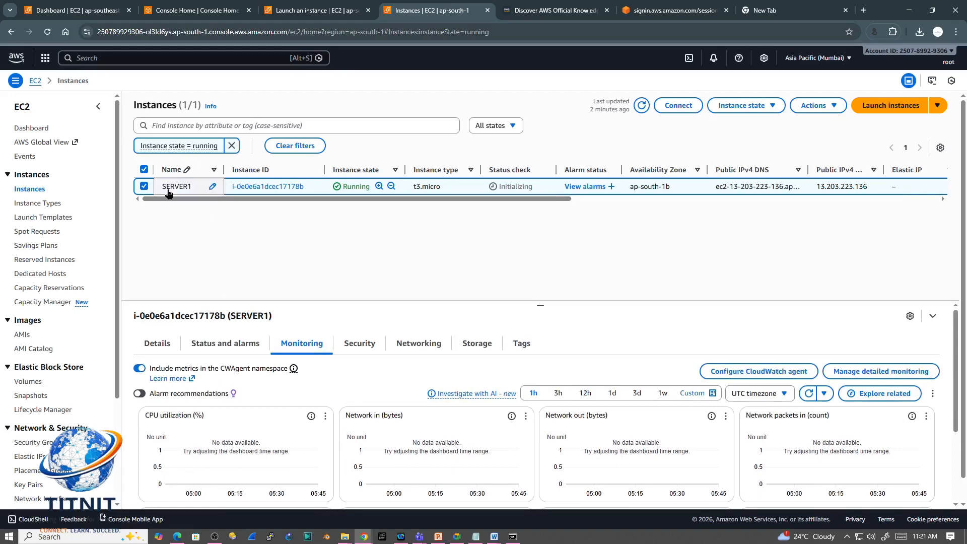
Step: Examine SERVER1's inbound and outbound security rules, checking the inbound port, protocol and source against the public IPv4 address
mouse_move(179, 187)
mouse_move(237, 481)
left_click(361, 345)
left_click_drag(956, 355, 965, 438)
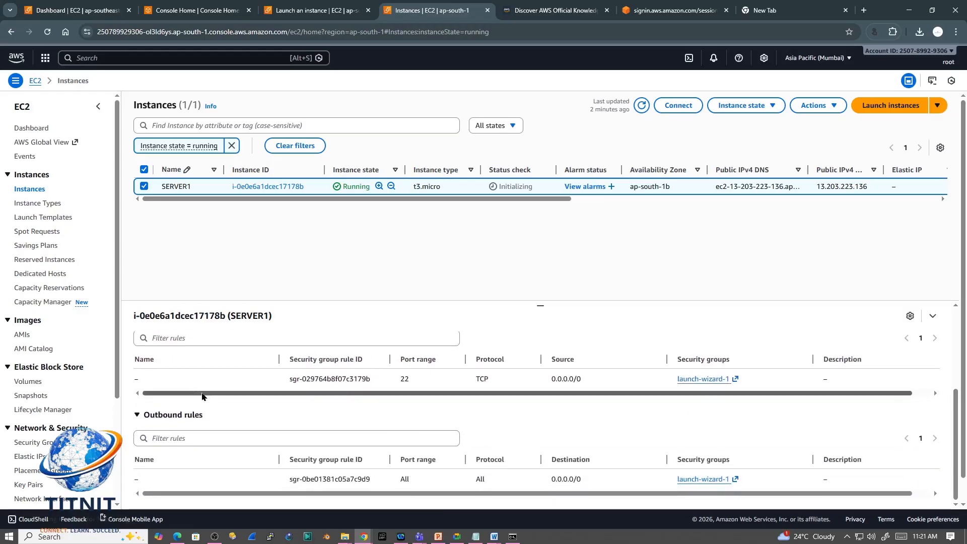
left_click_drag(398, 383, 499, 384)
mouse_move(593, 386)
left_mouse_down()
mouse_move(544, 384)
mouse_move(581, 399)
left_mouse_up()
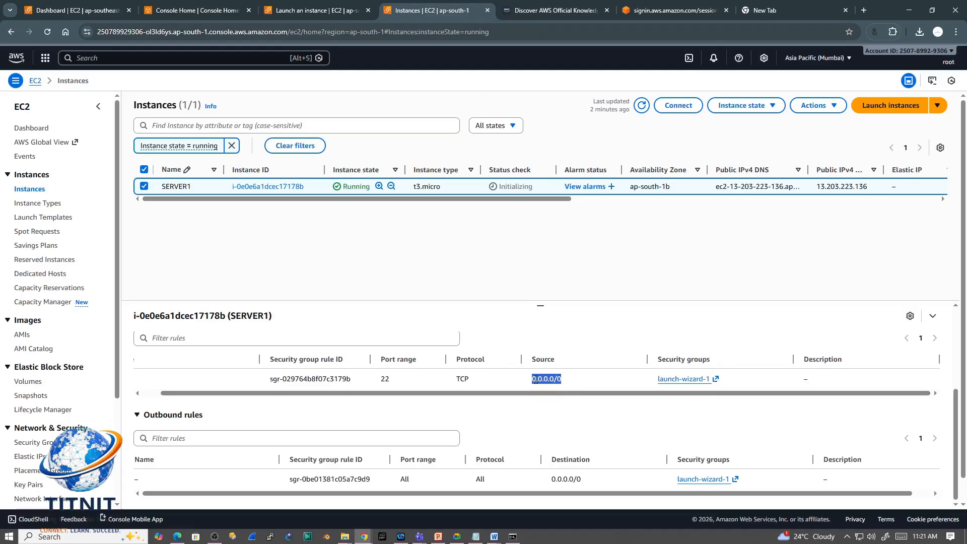
left_click_drag(448, 394, 343, 394)
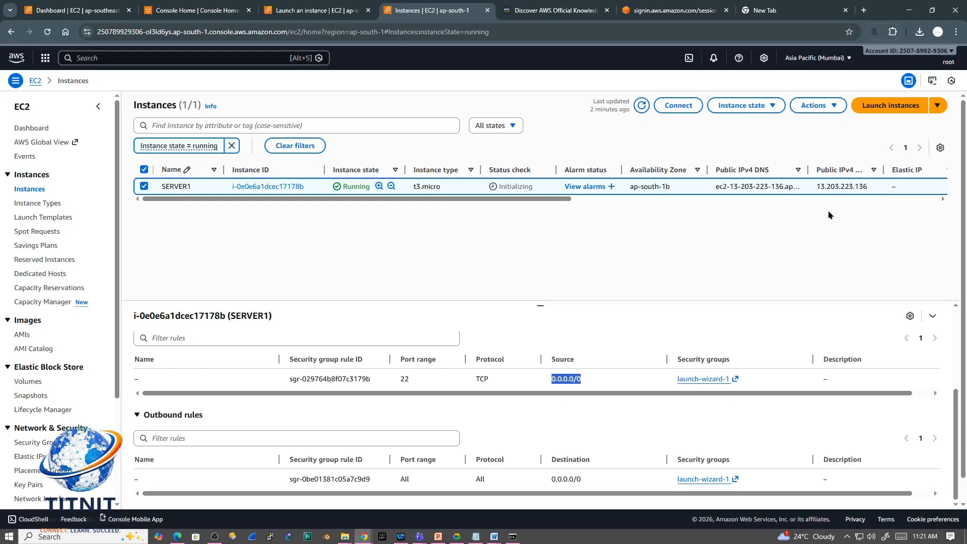
left_click_drag(815, 187, 866, 187)
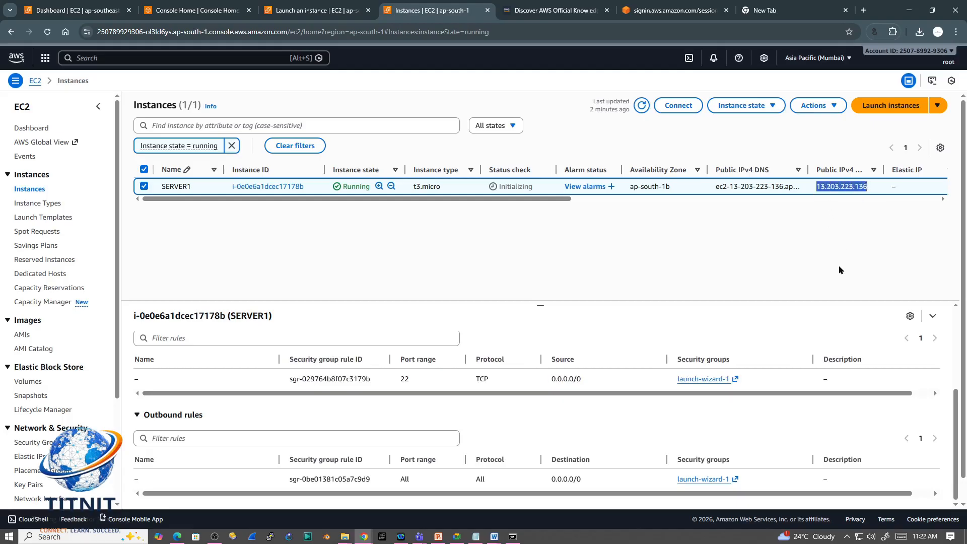
left_click_drag(584, 379, 551, 384)
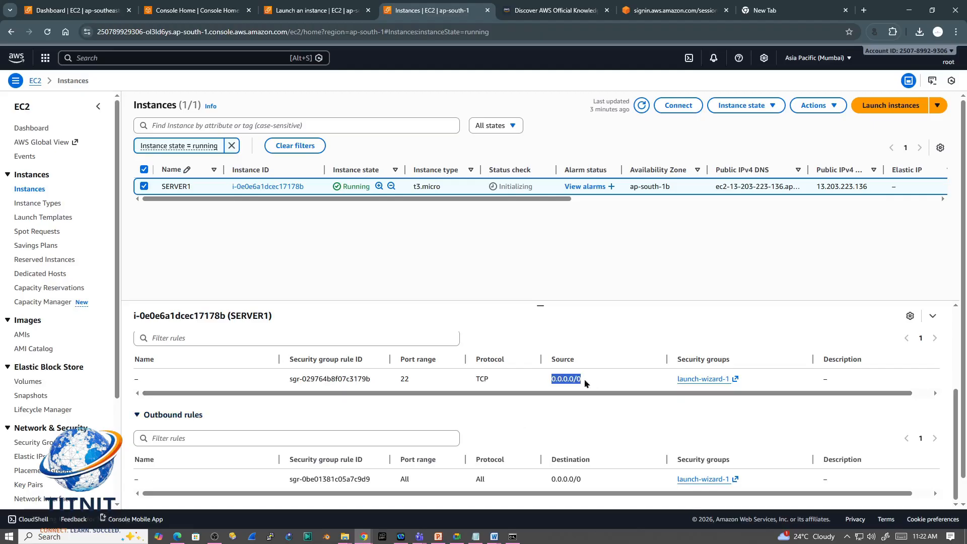
left_click_drag(547, 380, 586, 380)
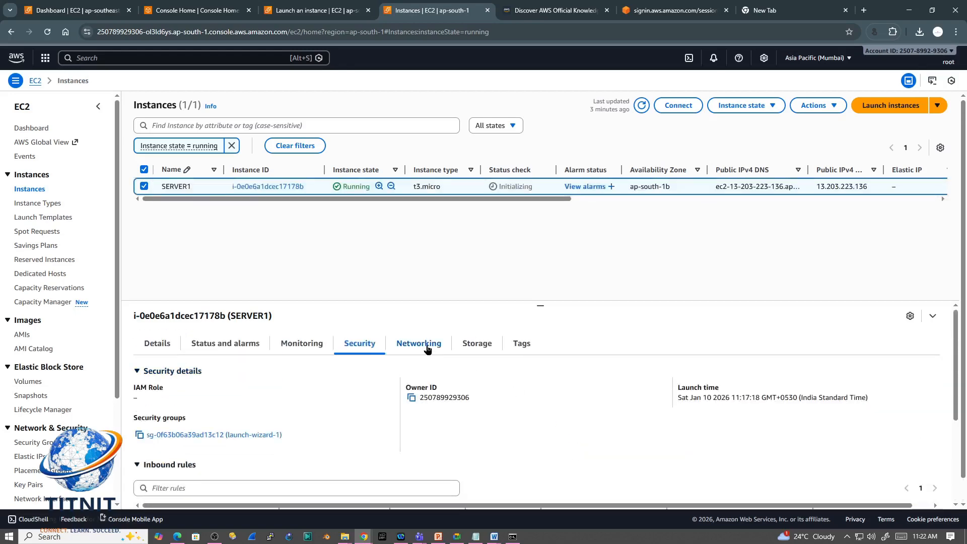
Step: Examine SERVER1's networking details, checking its availability zone and private IPv4 address
left_click(427, 347)
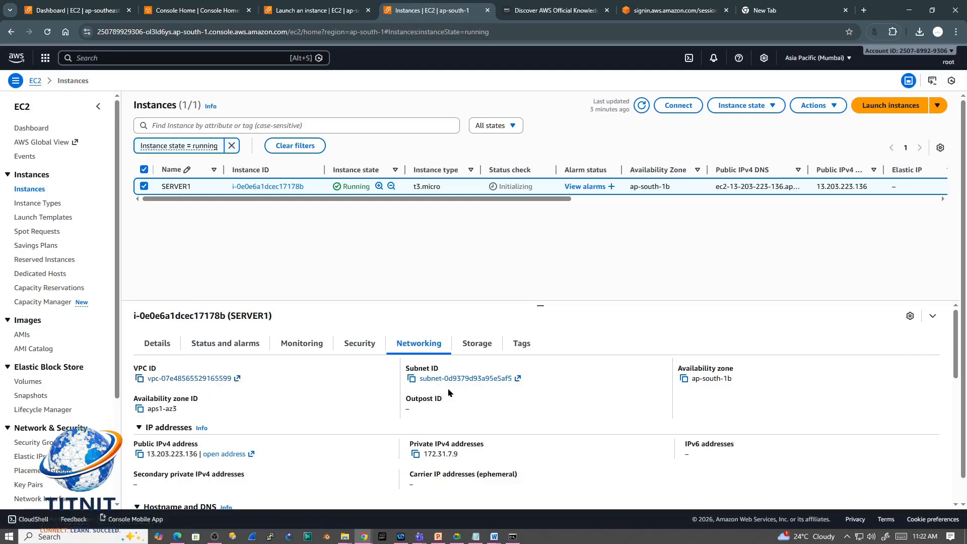
left_click_drag(739, 382, 692, 381)
left_click_drag(741, 386, 692, 378)
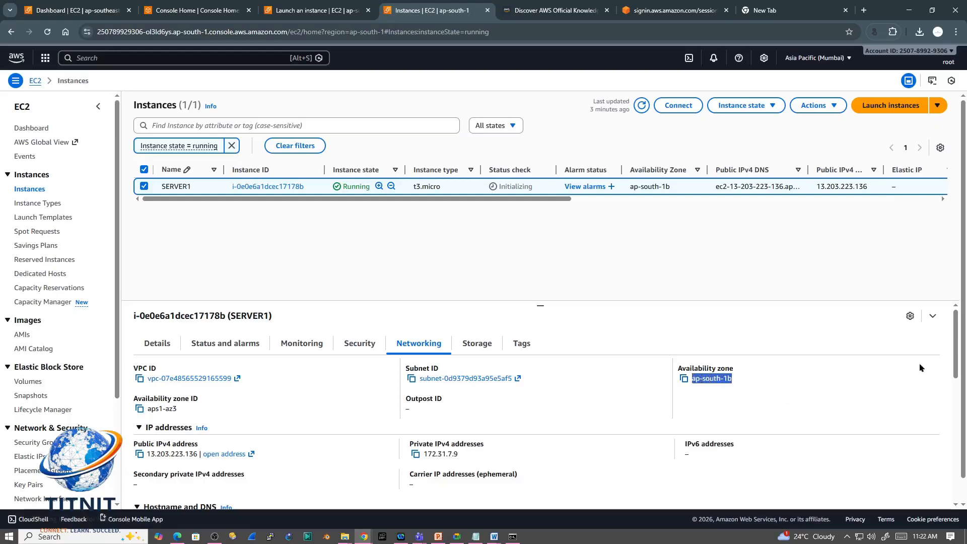
left_click_drag(956, 360, 955, 377)
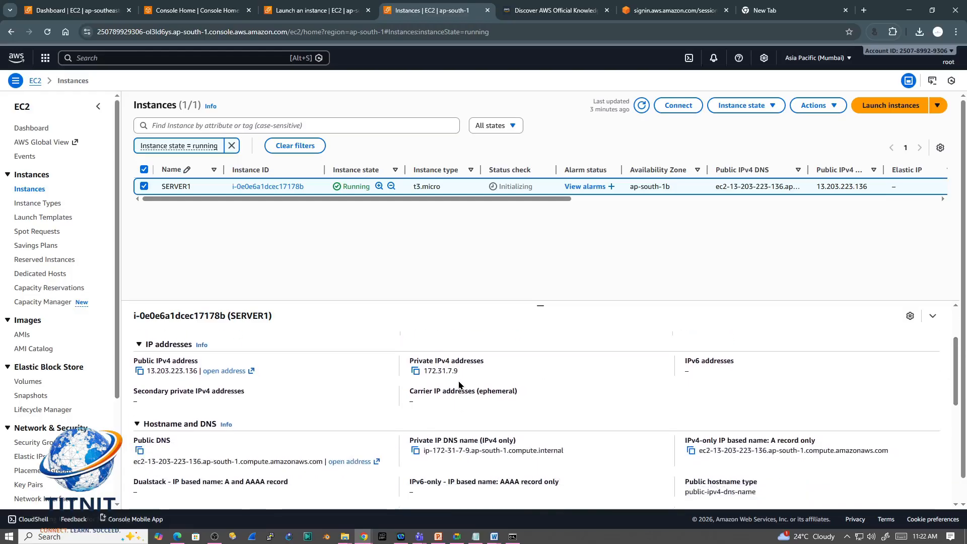
left_click_drag(461, 372, 419, 372)
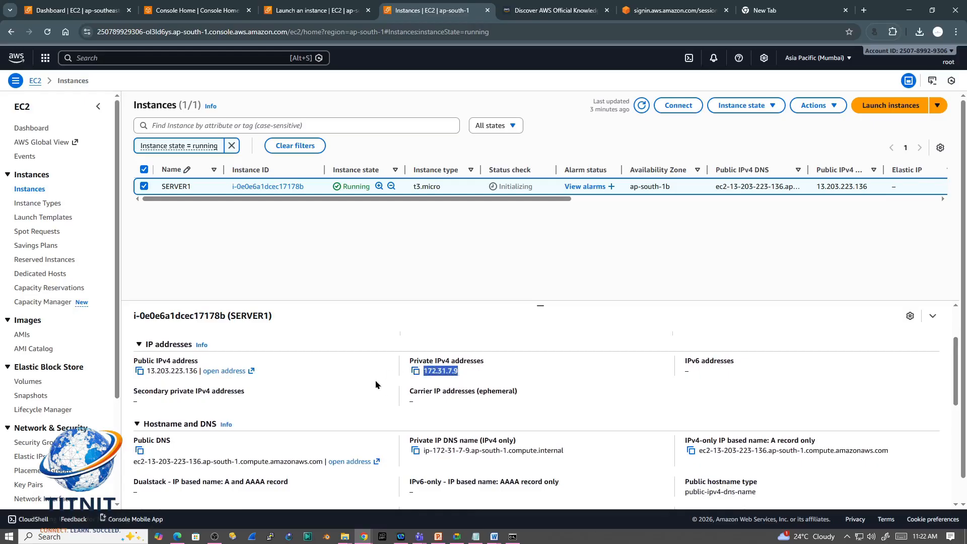
left_click(460, 378)
left_click_drag(456, 371, 424, 371)
left_click(357, 249)
left_click_drag(460, 375, 421, 373)
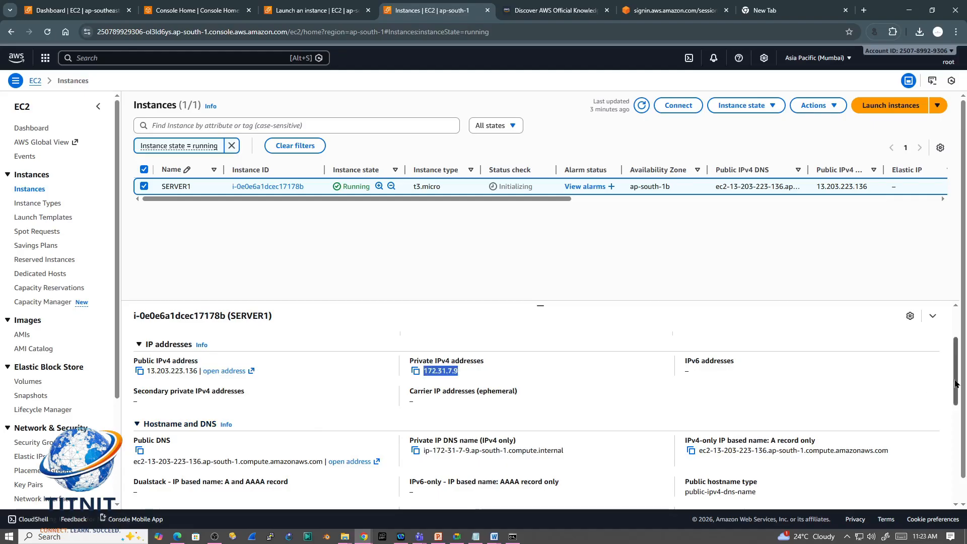
Step: Compare SERVER1's public DNS name and private IP DNS name with its public IPv4 address
left_click_drag(956, 385, 953, 416)
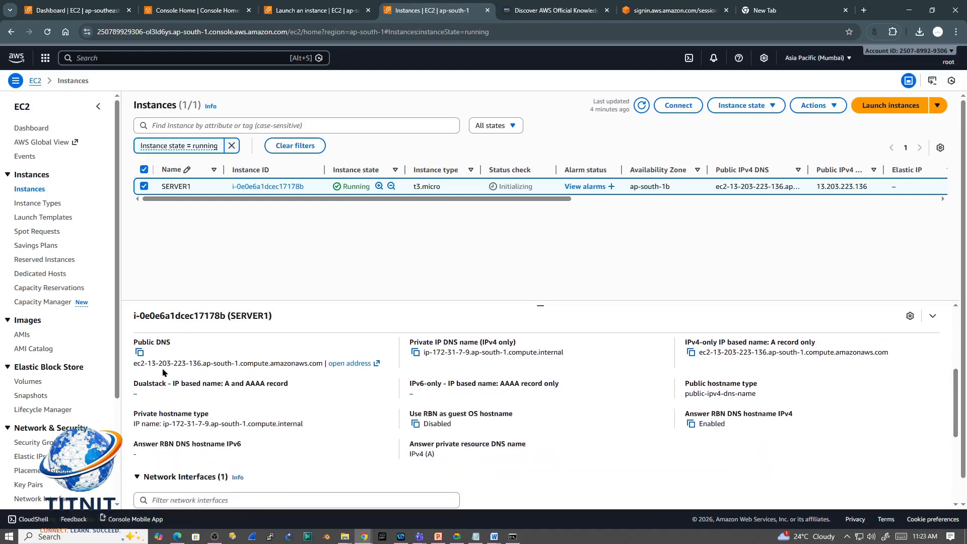
left_click_drag(132, 367, 328, 365)
left_click_drag(424, 353, 578, 367)
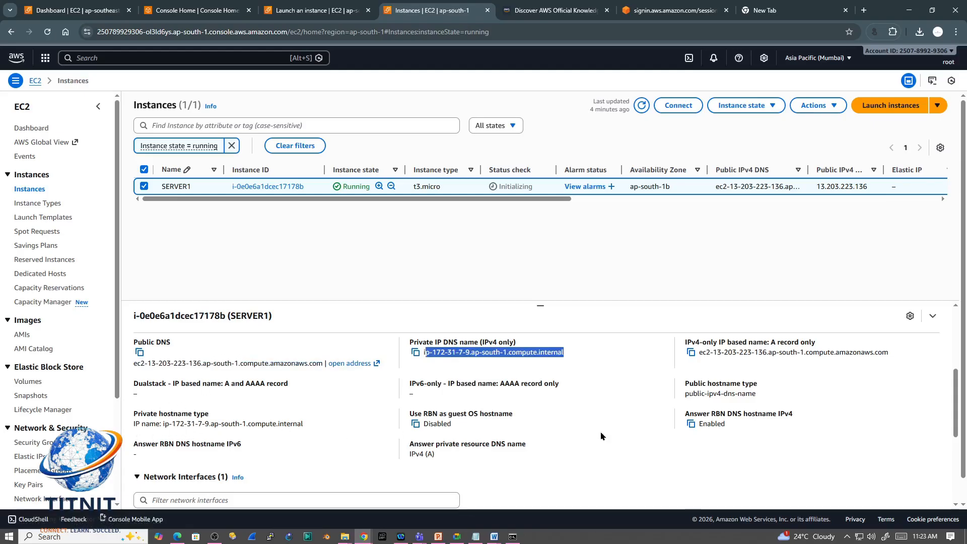
mouse_move(955, 409)
left_mouse_down()
mouse_move(954, 438)
mouse_move(954, 400)
left_mouse_up()
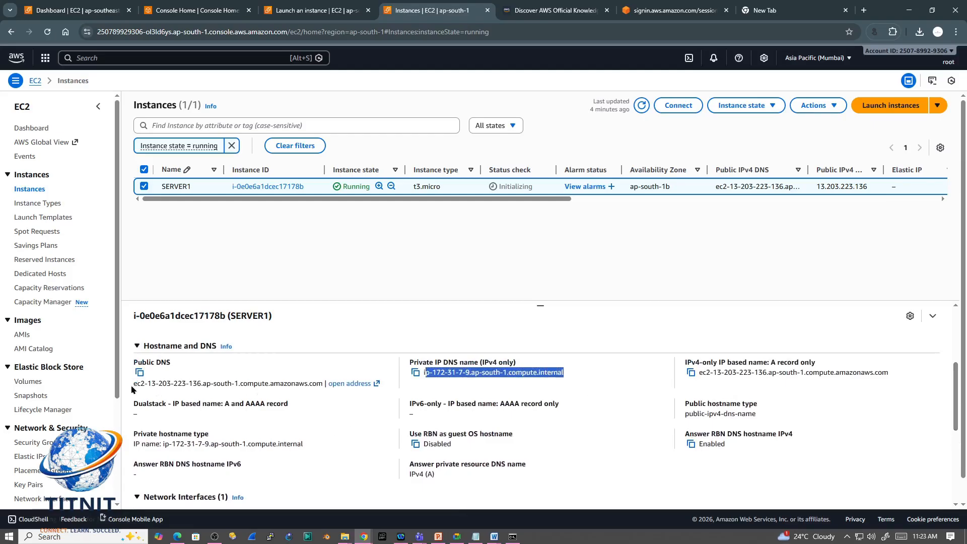
left_click_drag(134, 384, 325, 384)
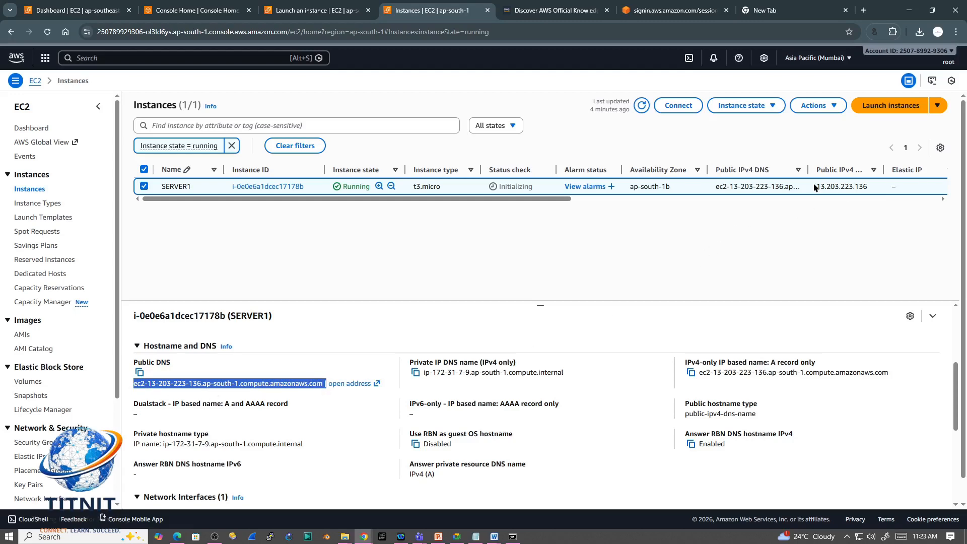
left_click_drag(814, 187, 867, 186)
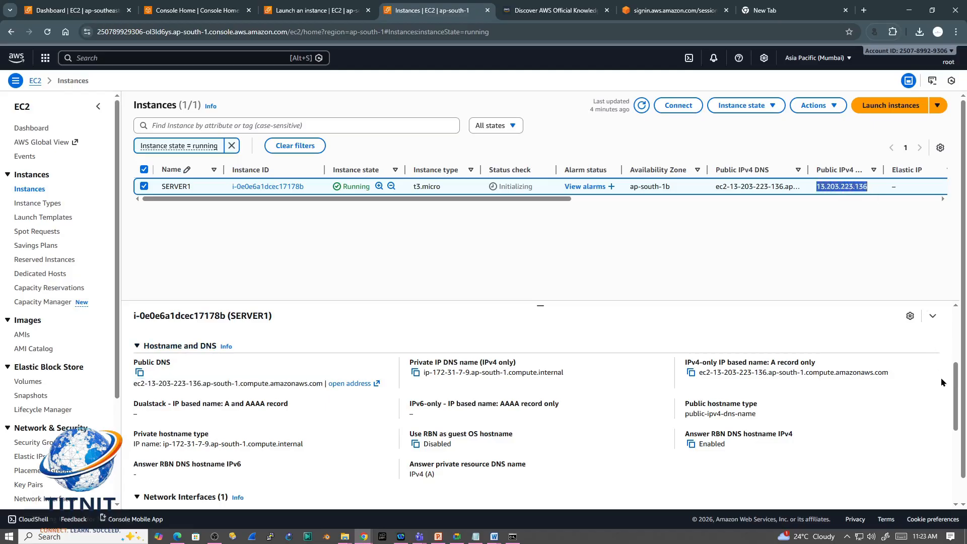
Step: Review the network interface's public and private addresses, and check SERVER1's associated Elastic IP addresses
left_click_drag(950, 392, 944, 444)
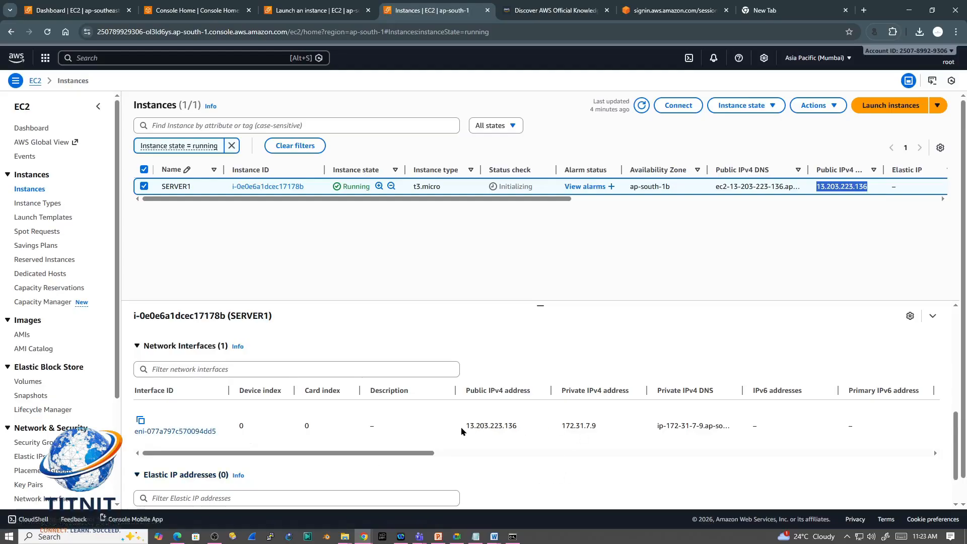
left_click_drag(462, 426, 708, 429)
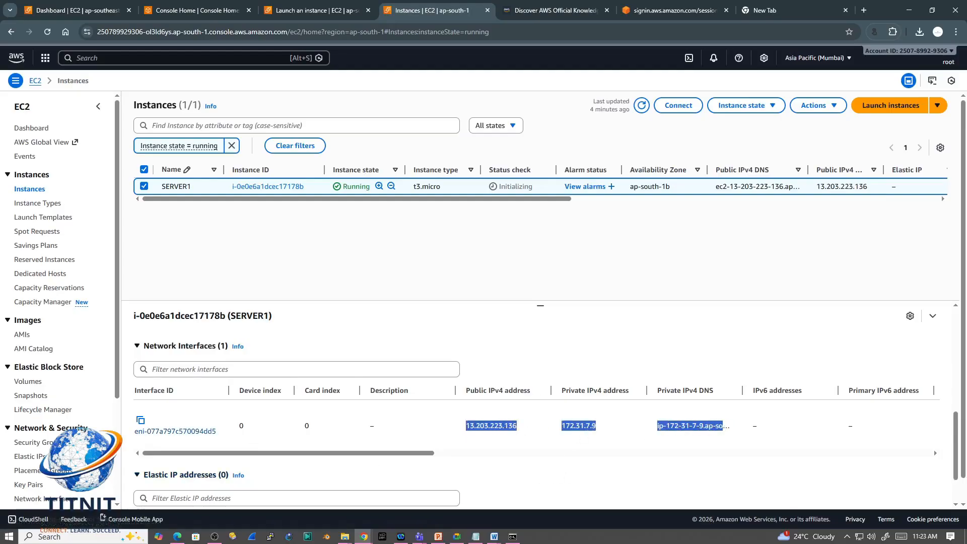
scroll(954, 449, "down", 2)
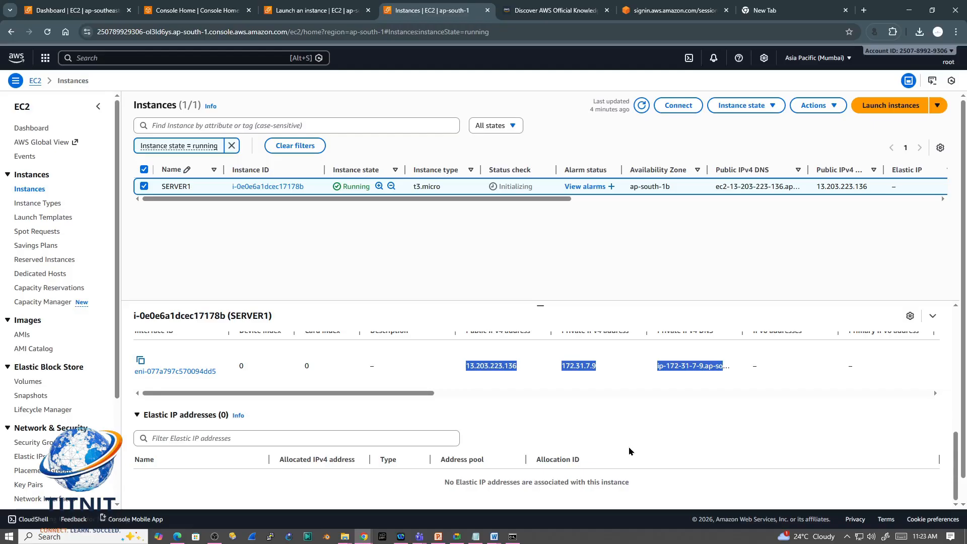
scroll(629, 447, "up", 8)
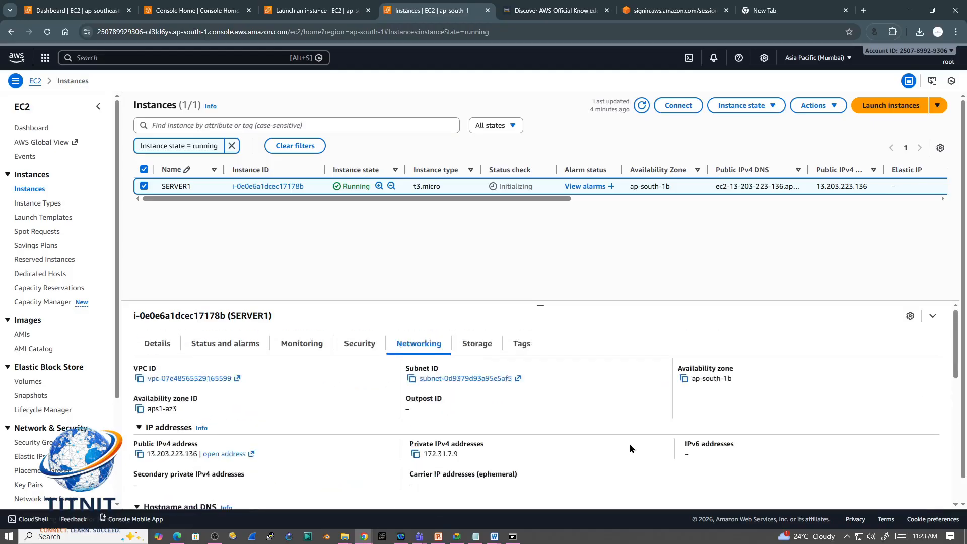
Step: Show SERVER1's storage details and refresh the instance list to check its status check result
left_click(485, 348)
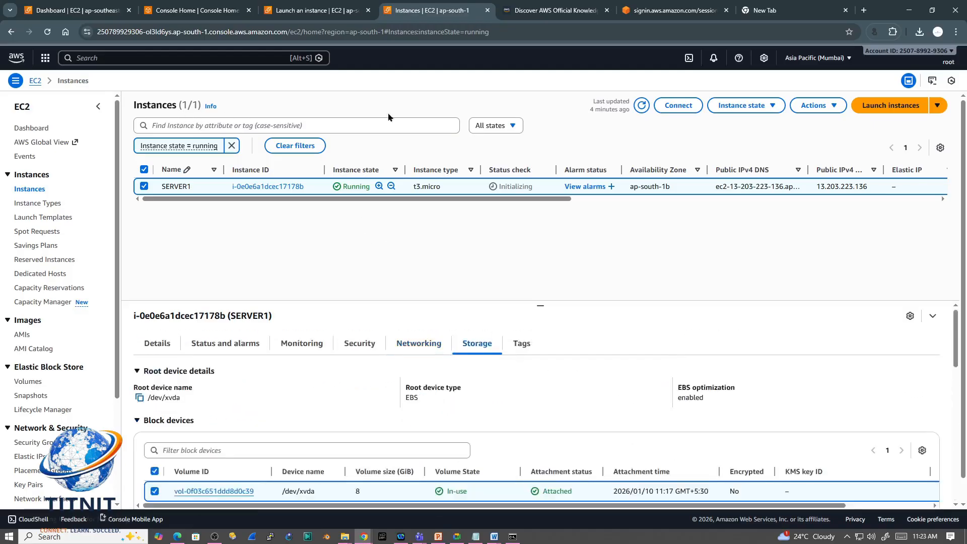
left_click(640, 105)
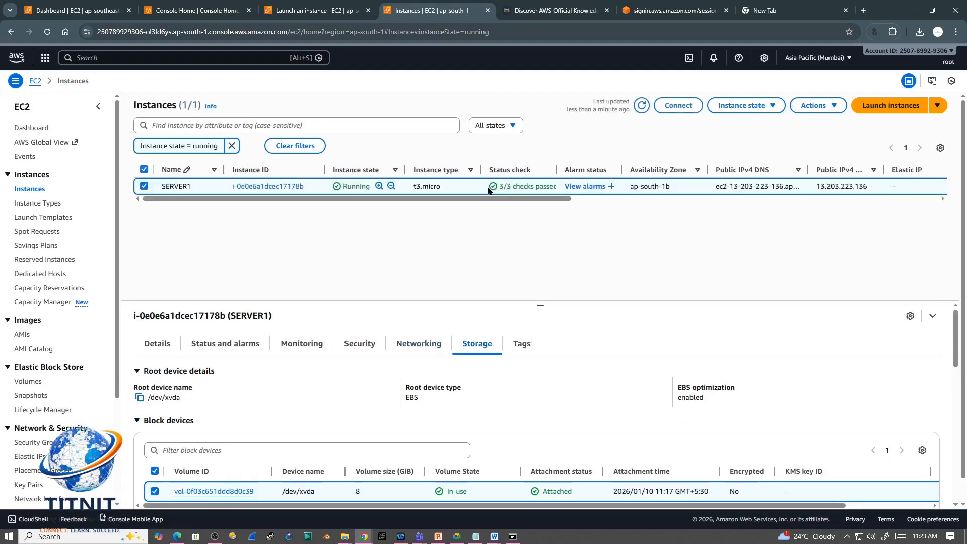
left_click_drag(497, 188, 558, 190)
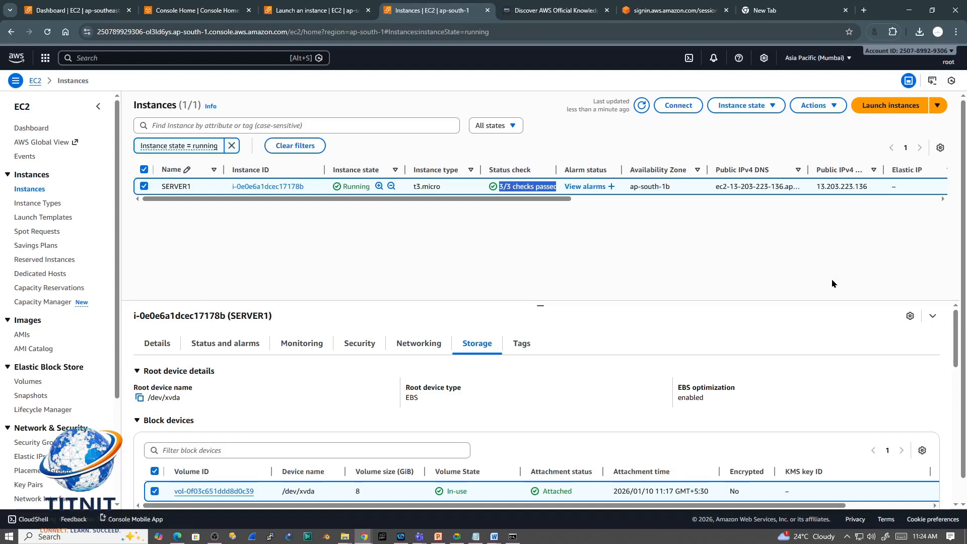
Step: Review the volume monitoring charts in the storage details, and display SERVER1's tags
mouse_move(956, 354)
left_mouse_down()
mouse_move(946, 520)
mouse_move(958, 390)
mouse_move(959, 453)
mouse_move(960, 337)
left_mouse_up()
scroll(577, 445, "down", 7)
scroll(688, 475, "up", 8)
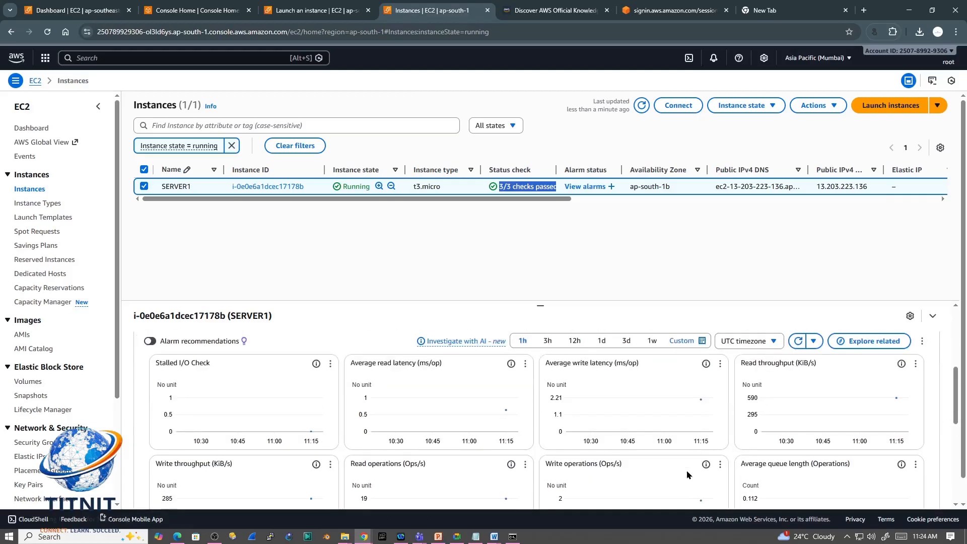
left_click(523, 344)
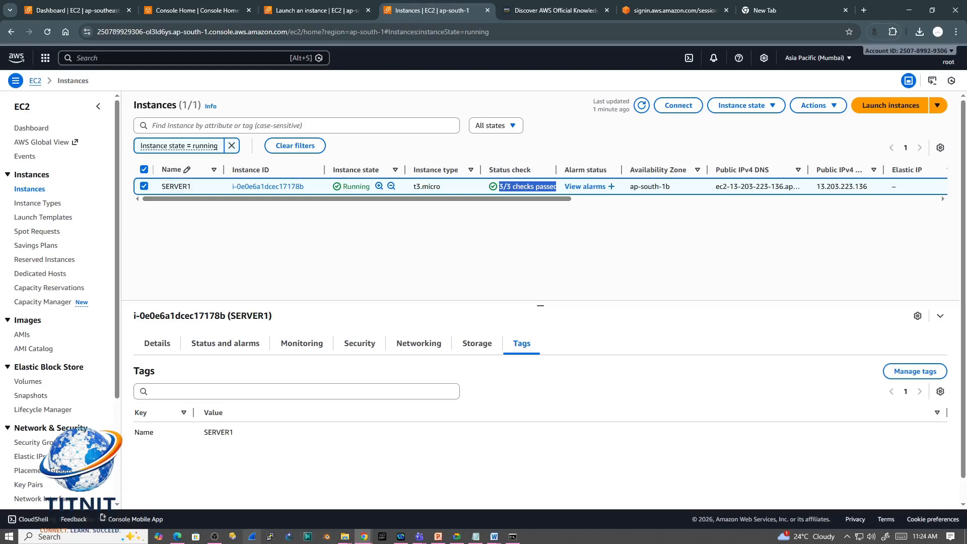
Step: Switch to PuTTYgen by launching it from the recent Windows searches, and place its window over the console
left_click(65, 537)
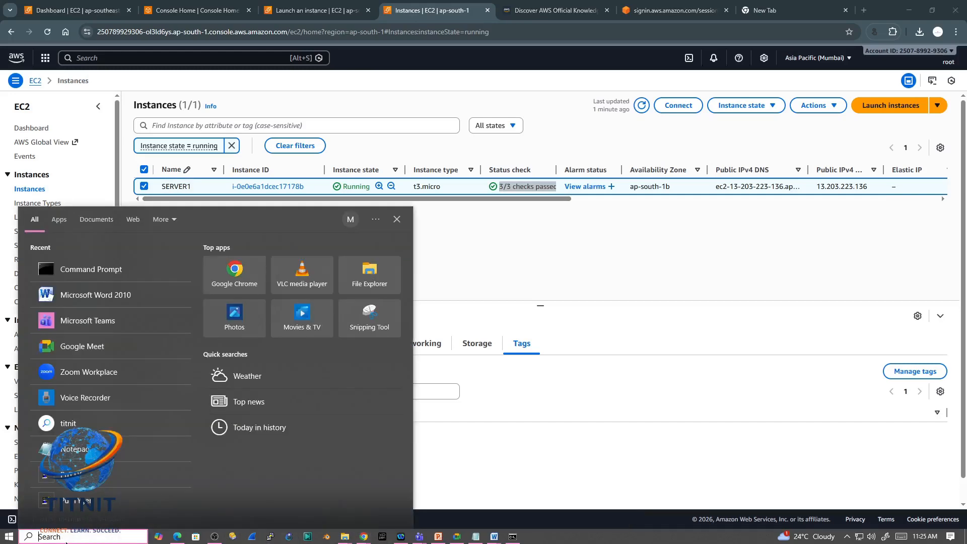
left_click(83, 506)
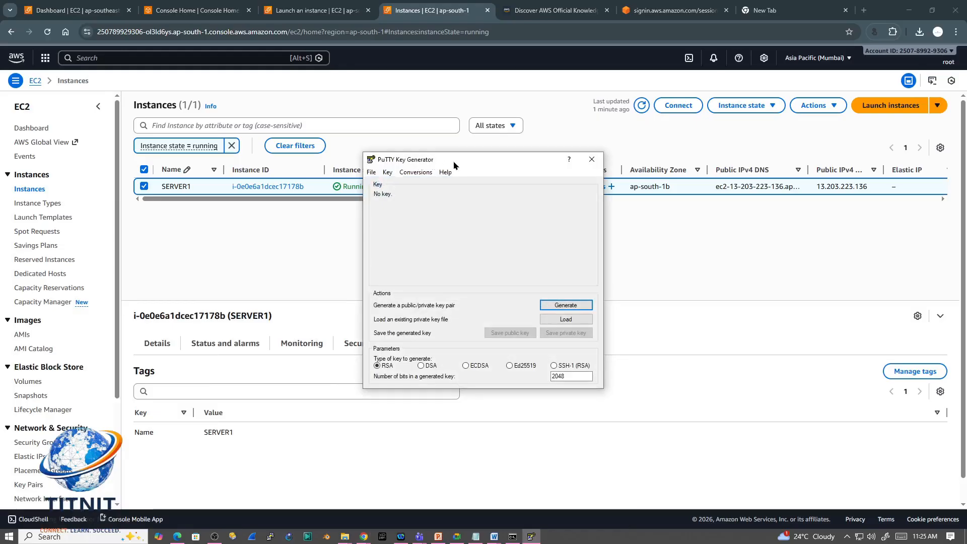
left_click_drag(456, 163, 481, 170)
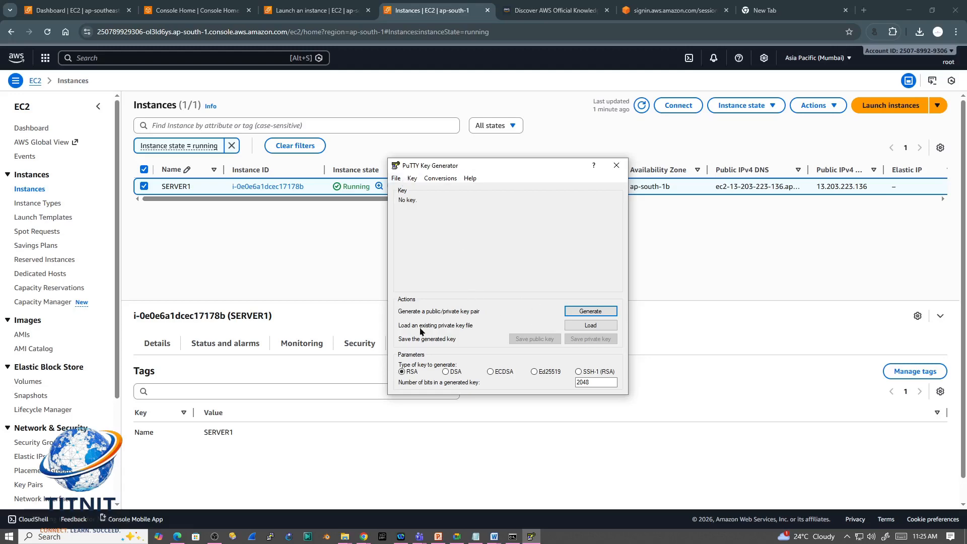
Step: Load the SERVER1-KEY PEM file from the aws keypair folder into PuTTYgen, with all file types shown
left_click(588, 326)
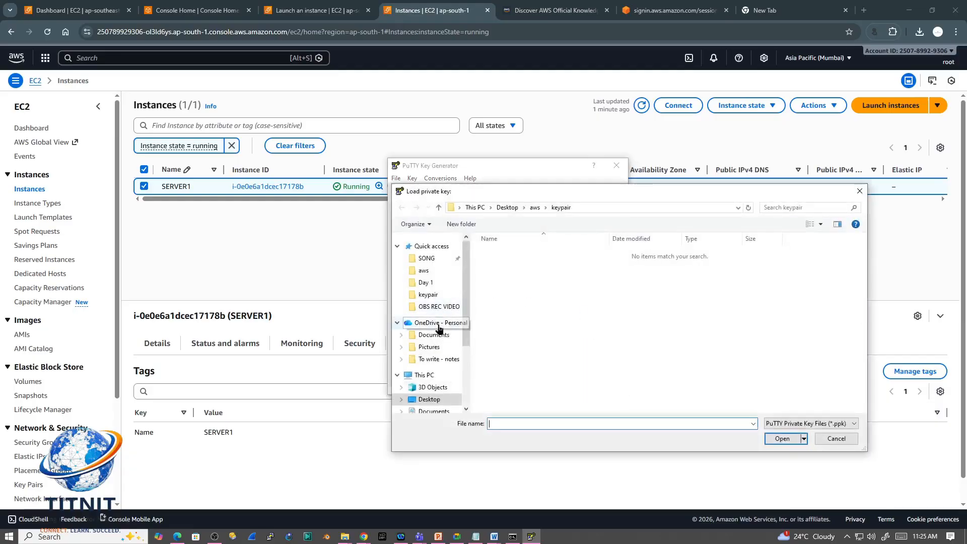
left_click(432, 273)
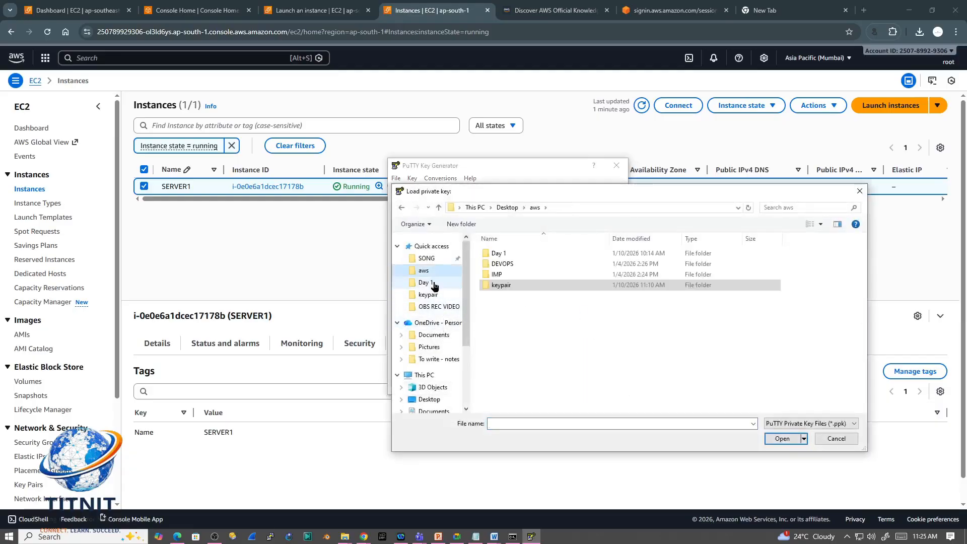
double_click(501, 286)
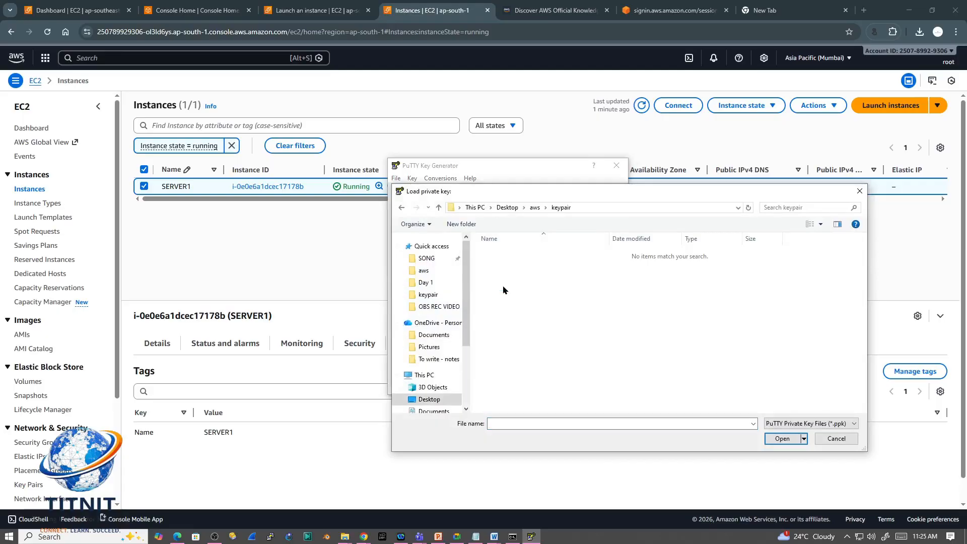
left_click(776, 423)
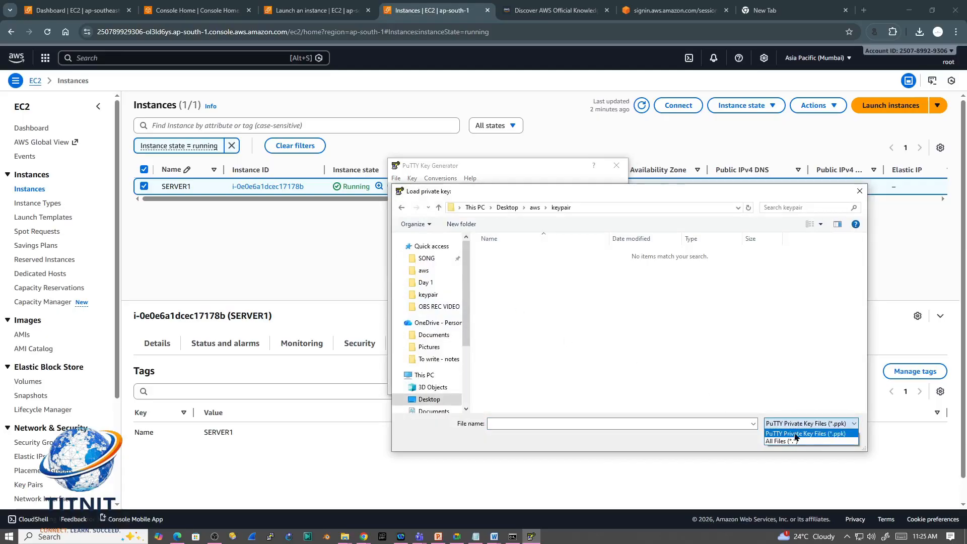
left_click(792, 441)
left_click(509, 255)
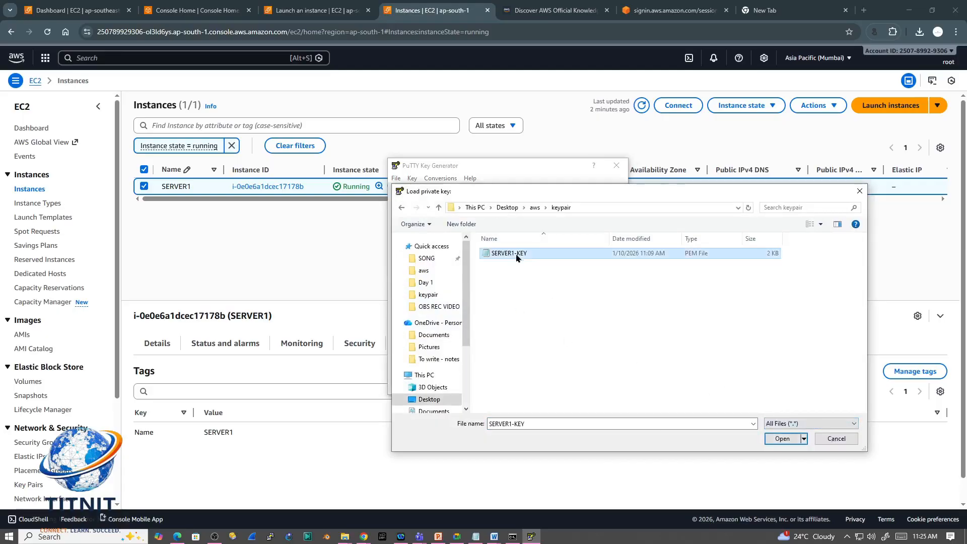
left_click(782, 438)
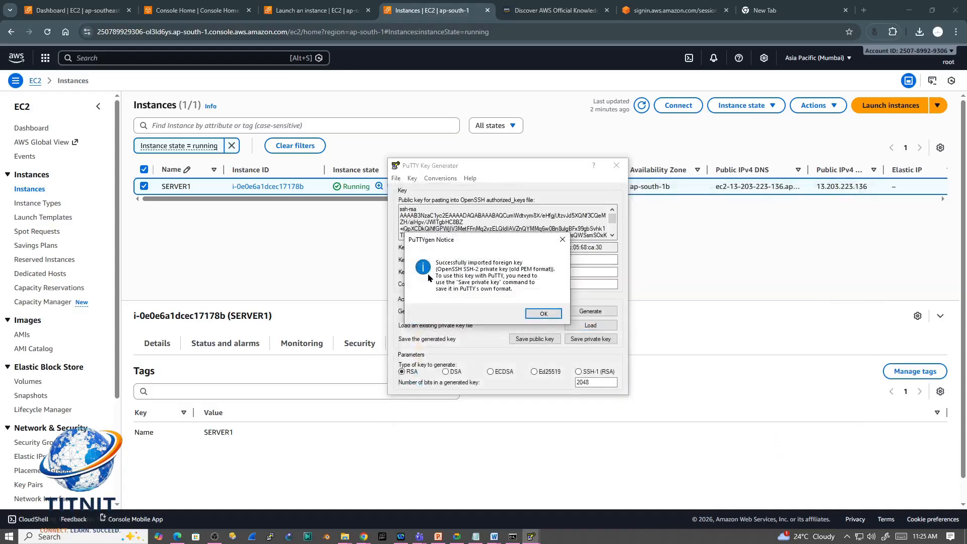
left_click(543, 313)
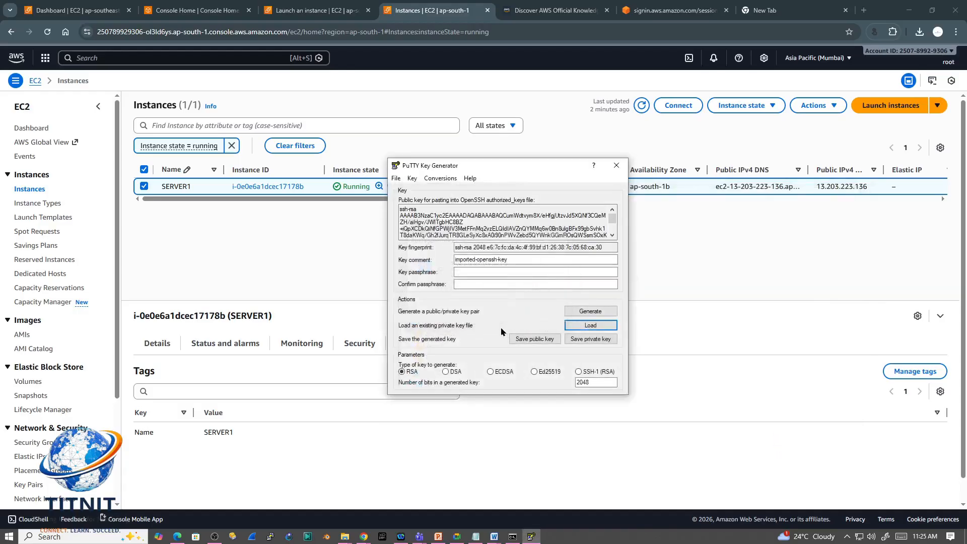
Step: Save the private key without a passphrase as SERVER-1 in PPK format in the keypair folder
left_click(592, 339)
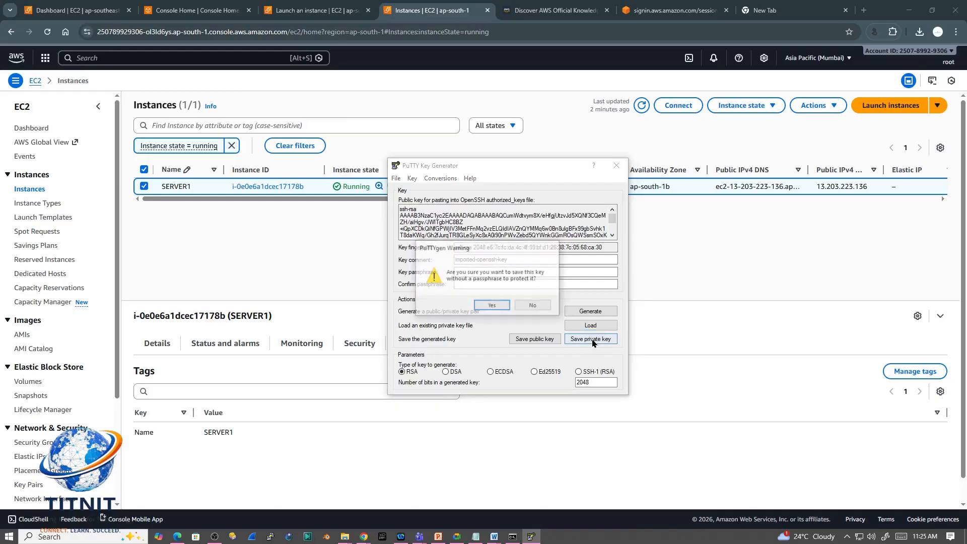
left_click(489, 307)
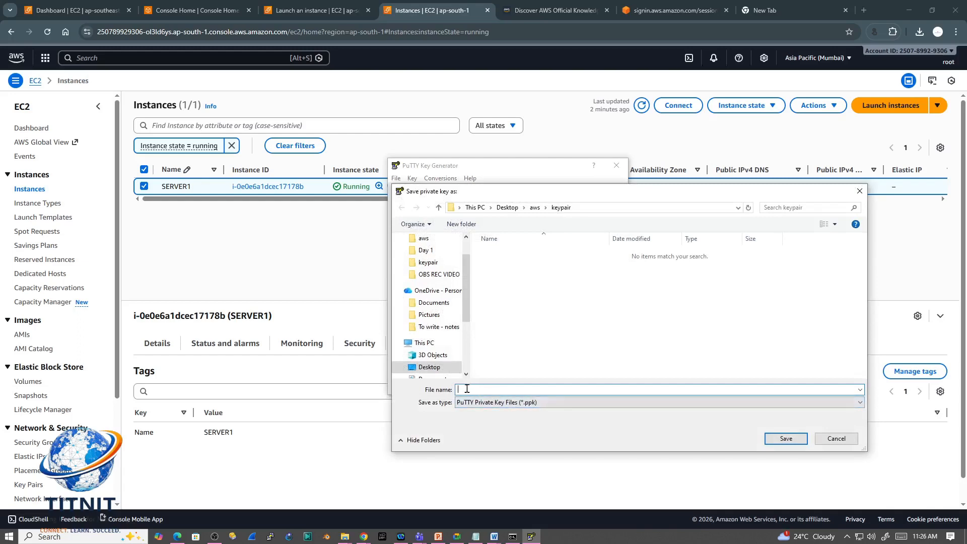
type("SERV")
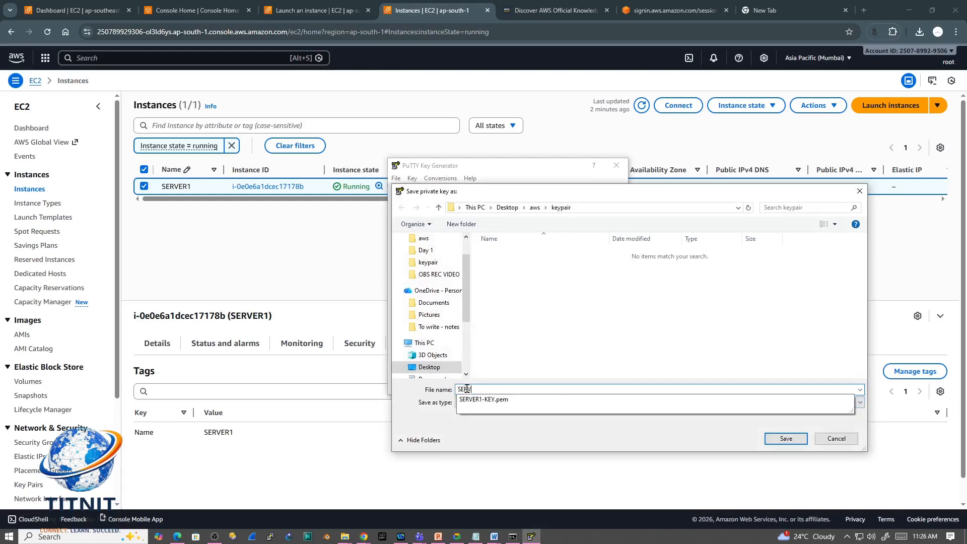
type("ER-1")
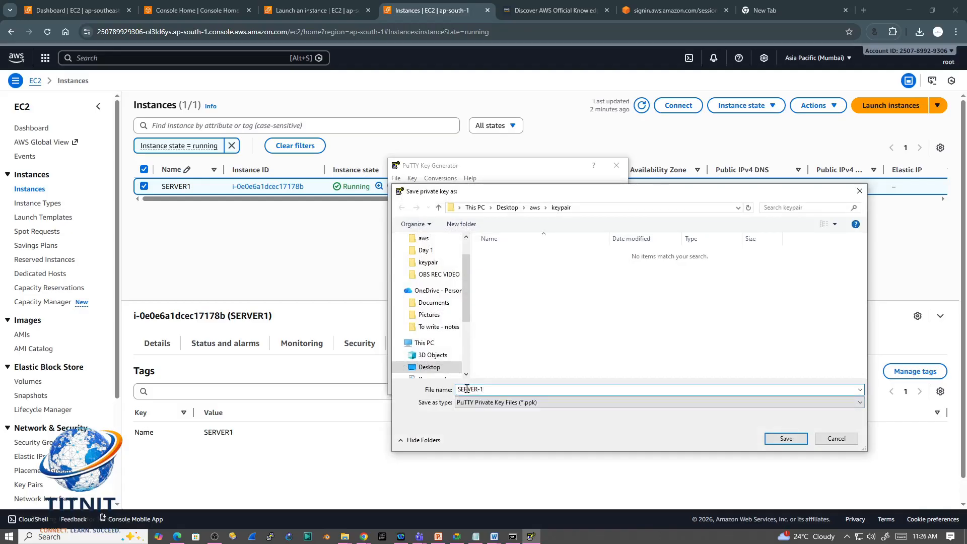
left_click(785, 439)
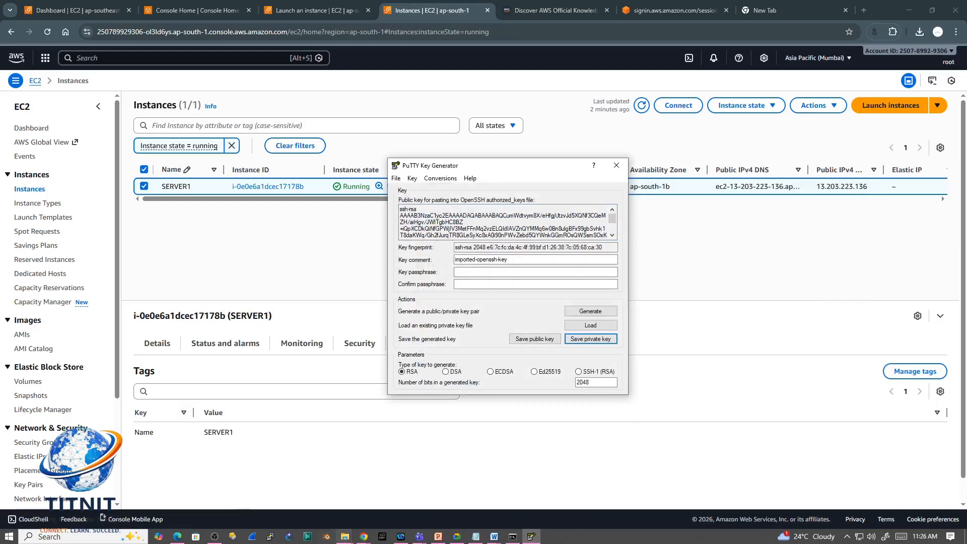
Step: Rename the SERVER-1 PuTTY private key file in the aws keypair folder to SERVER1-KEY, and minimize the folder window
left_click(344, 540)
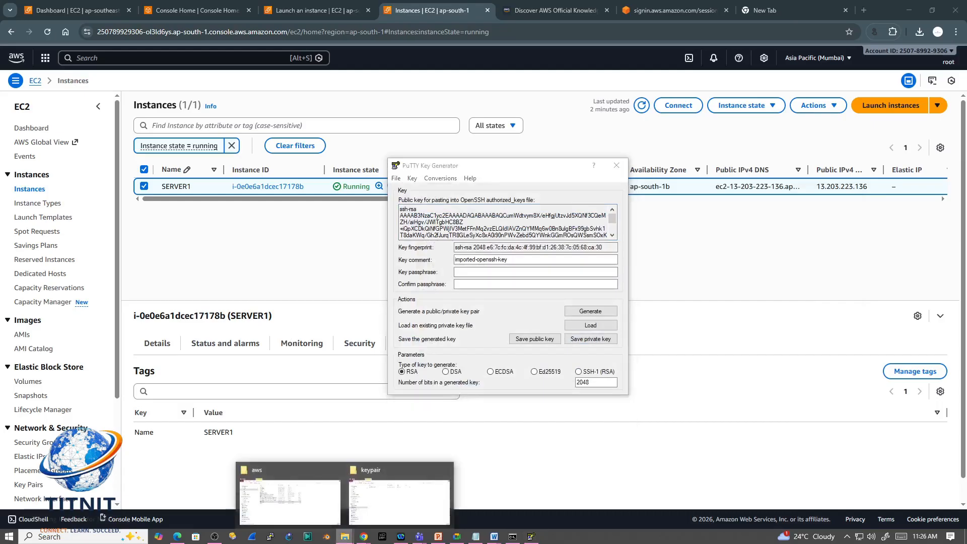
left_click(302, 521)
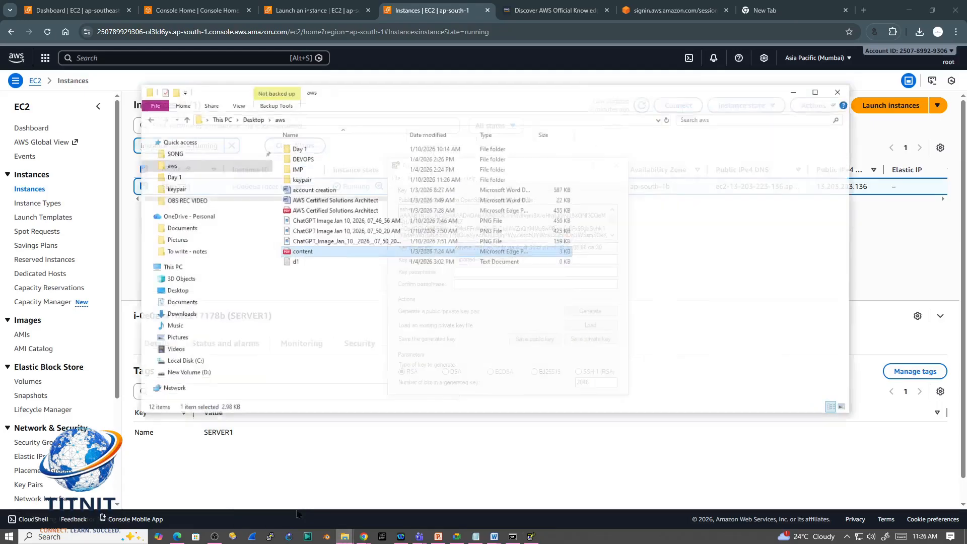
double_click(318, 168)
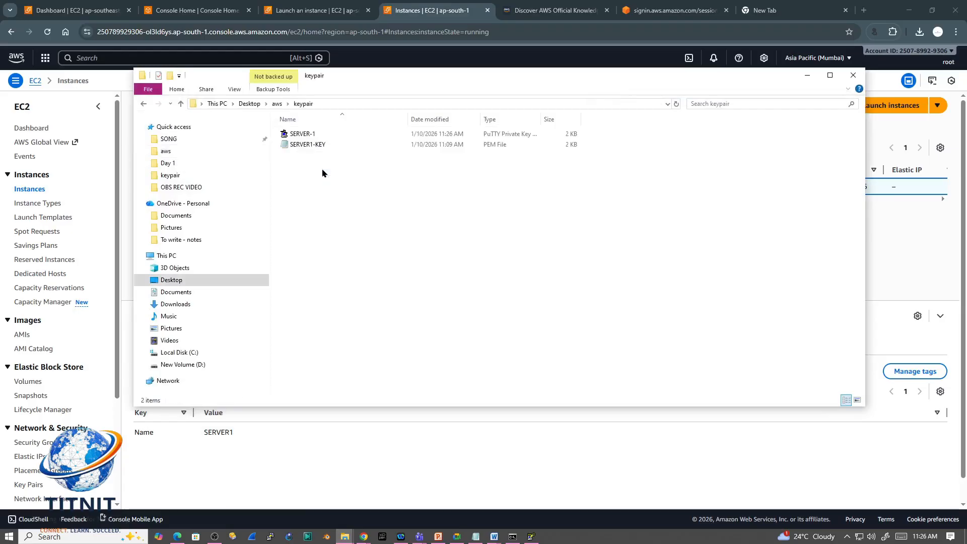
left_click(325, 136)
left_click(327, 136)
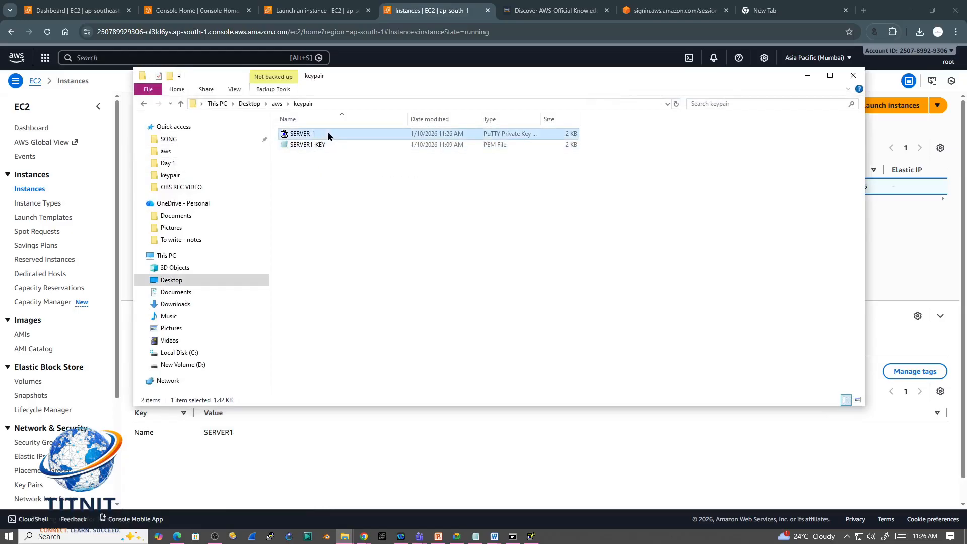
left_click(314, 132)
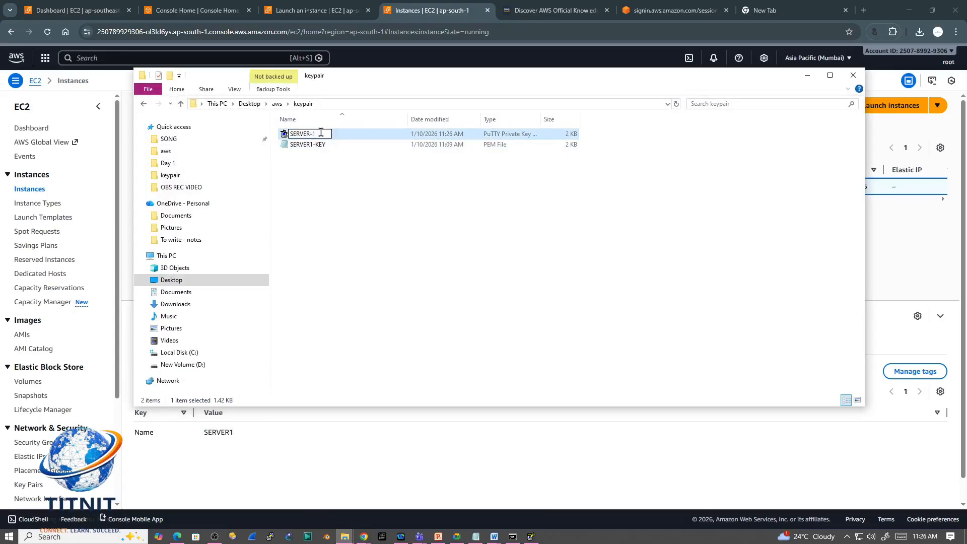
key("BackSpace")
type("-")
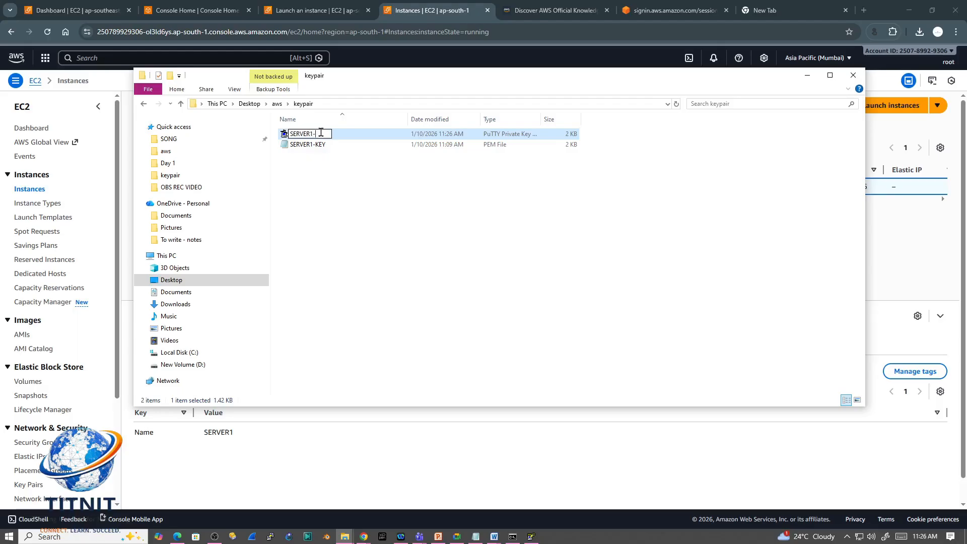
type("KEY")
left_click(351, 158)
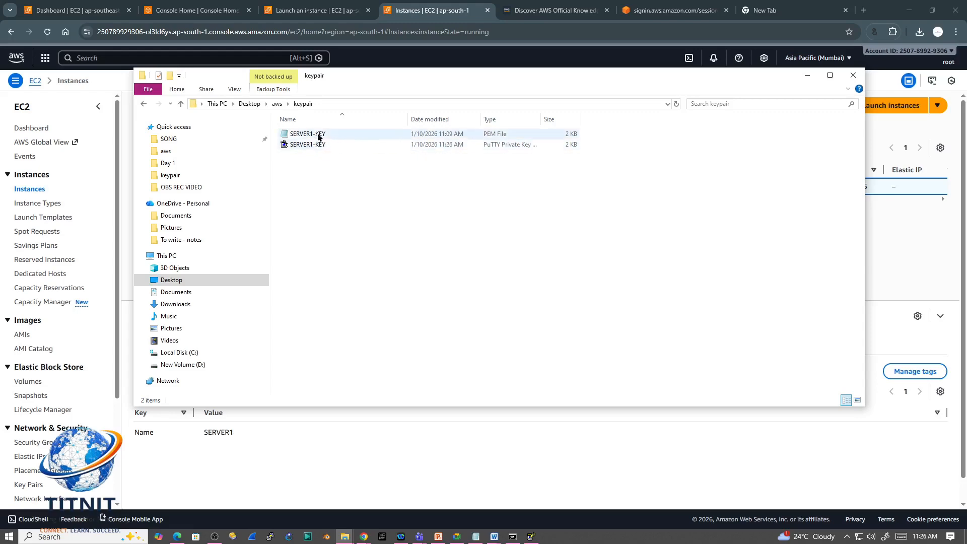
left_click(807, 75)
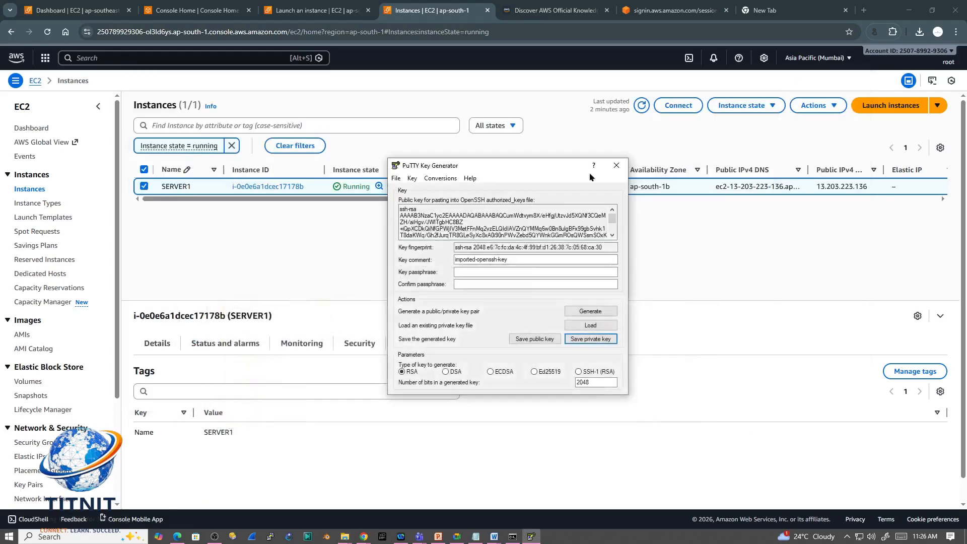
Step: Return to the EC2 console, review SERVER1's columns in the instance list, and open its instance summary
left_click(670, 270)
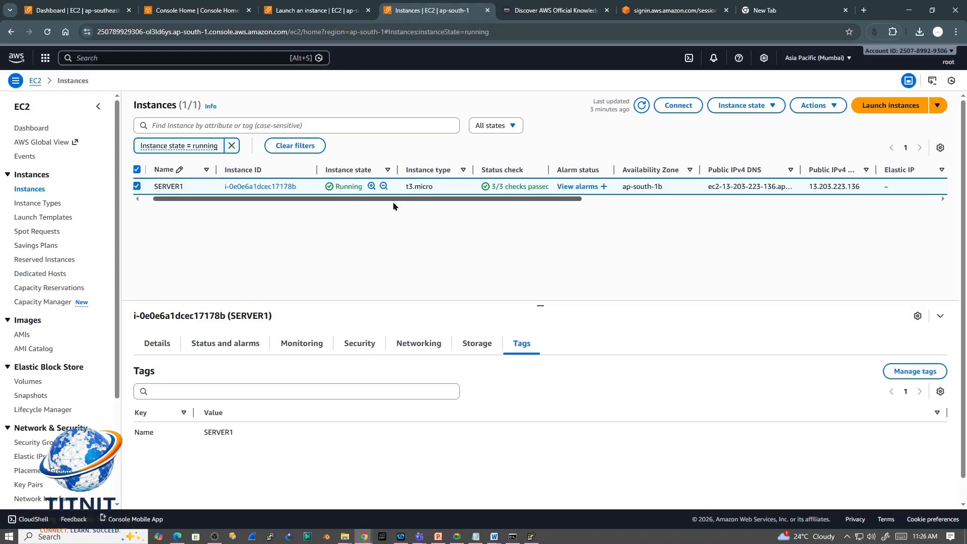
left_click_drag(344, 200, 715, 214)
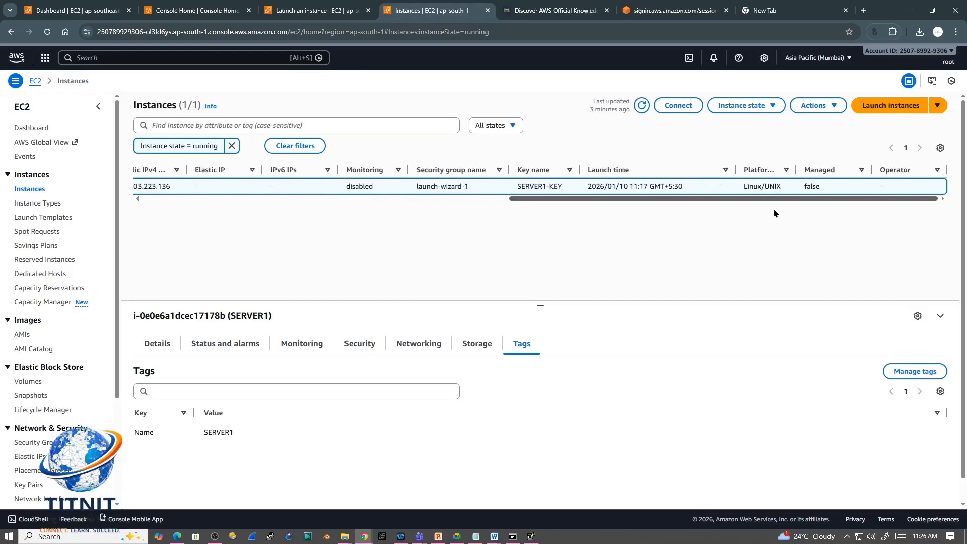
left_click_drag(774, 213, 328, 218)
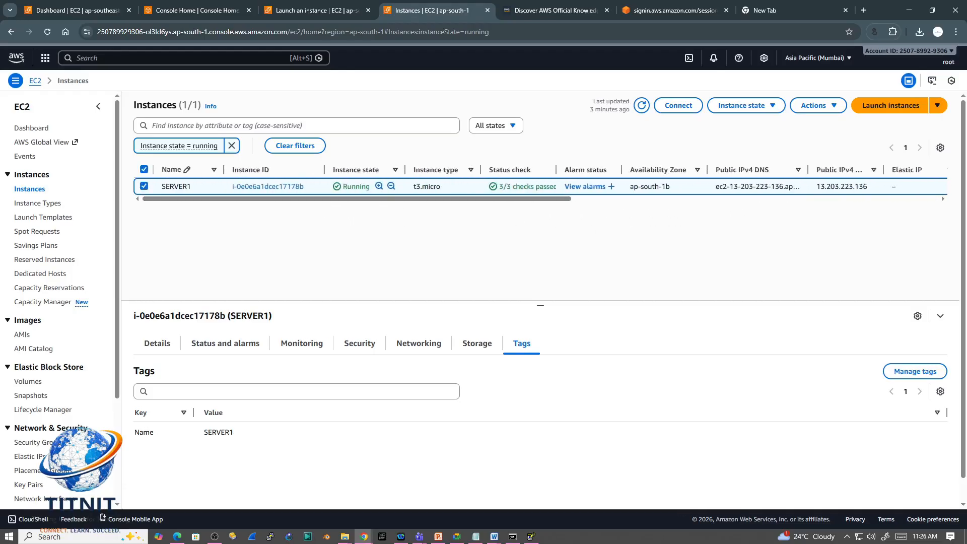
left_click(255, 187)
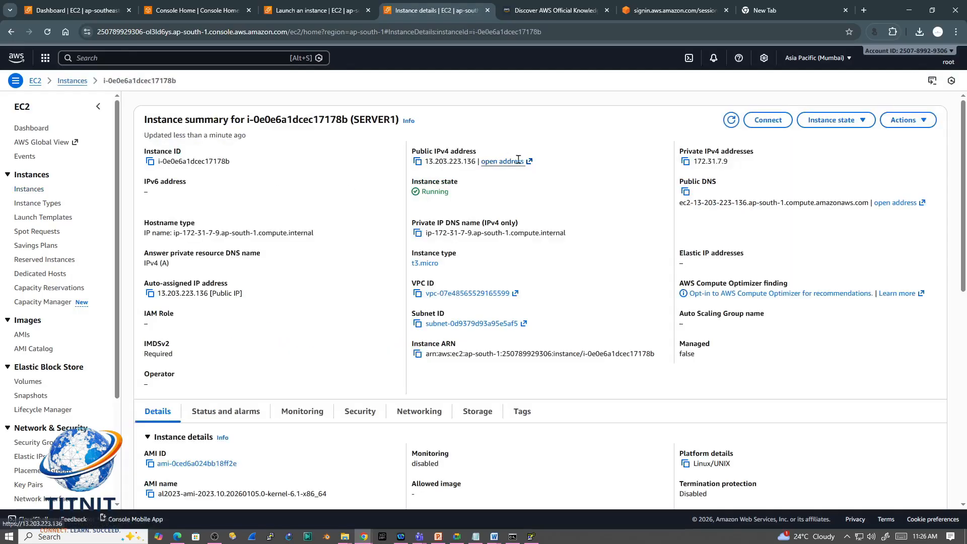
scroll(564, 331, "down", 10)
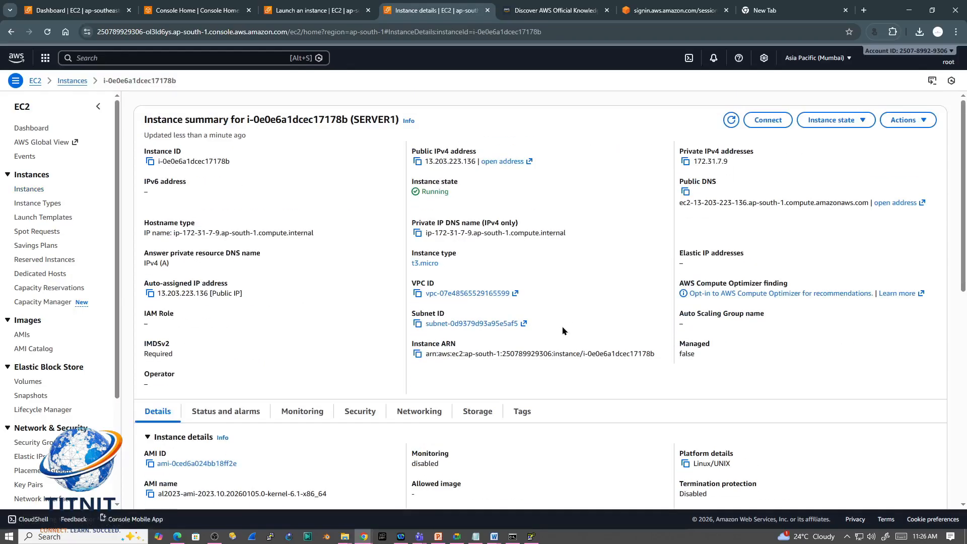
scroll(563, 331, "up", 10)
Step: Open the connection options for SERVER1 and copy its public DNS from the SSH client instructions
left_click(768, 120)
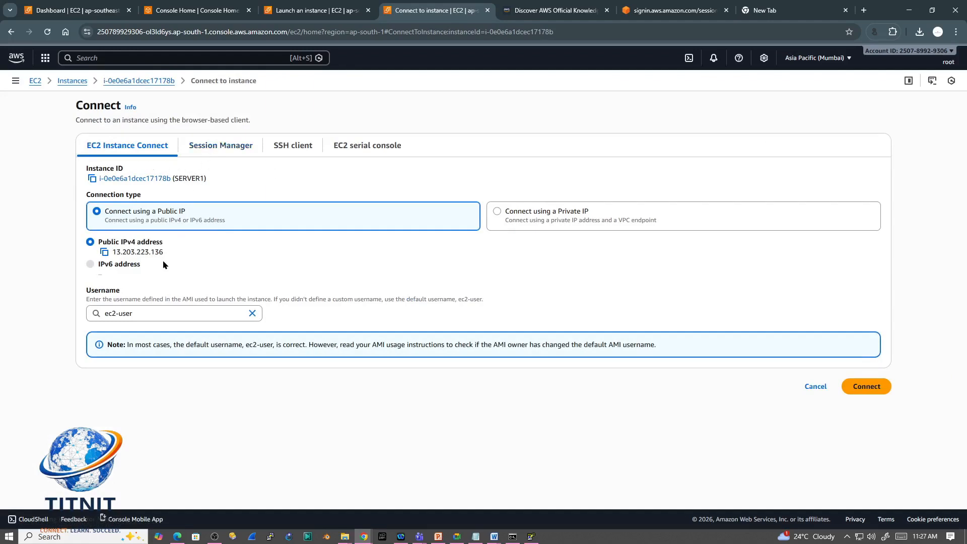
left_click(281, 148)
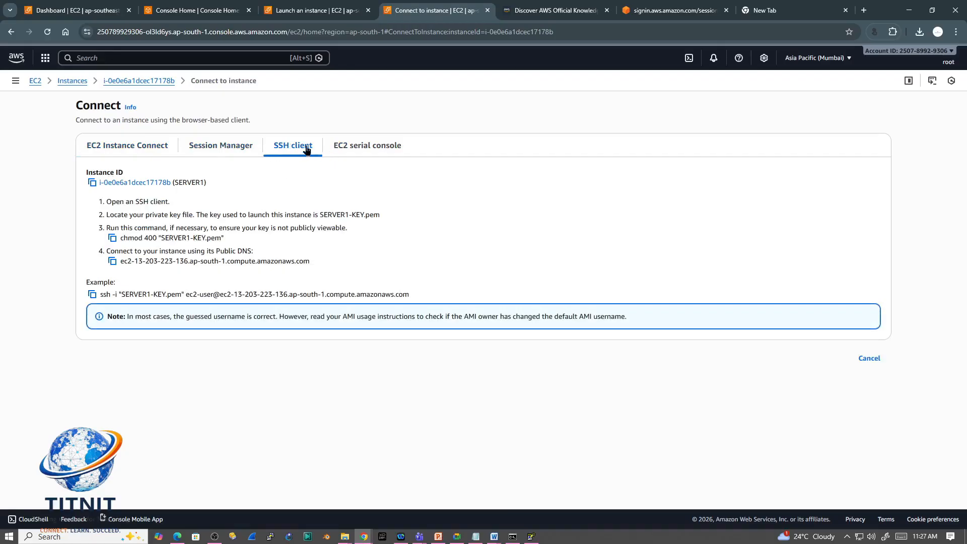
left_click(112, 262)
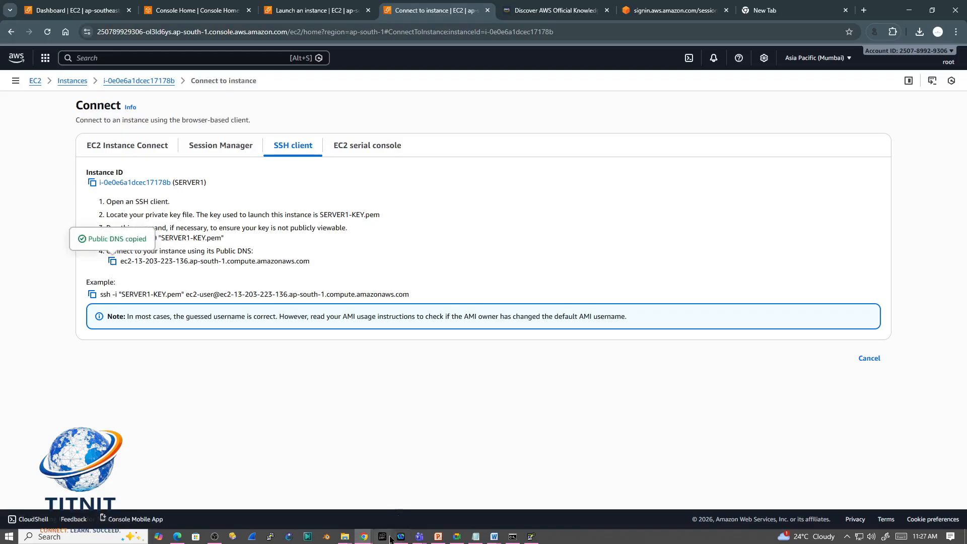
Step: Switch to PuTTY by launching it from Windows search, and paste the copied public DNS as the host name
left_click(81, 536)
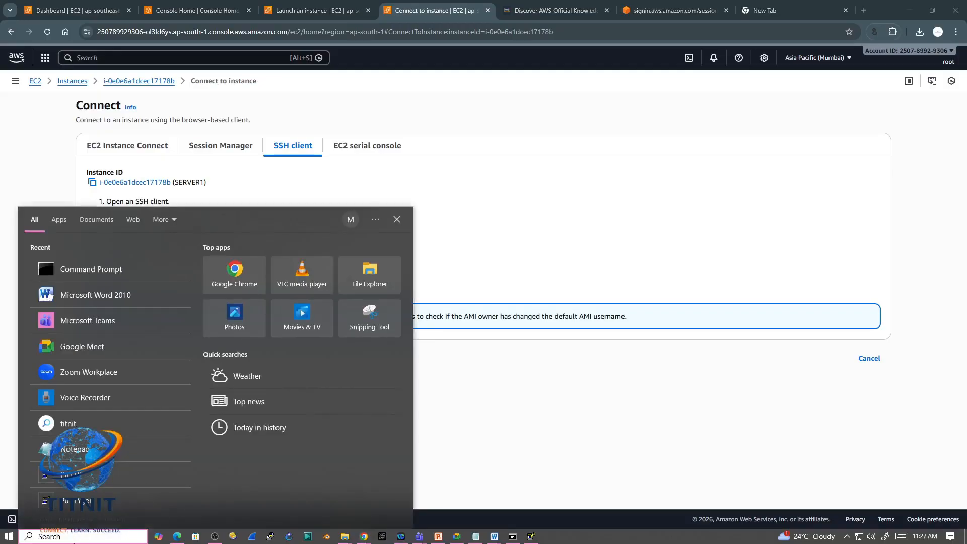
type("PUT")
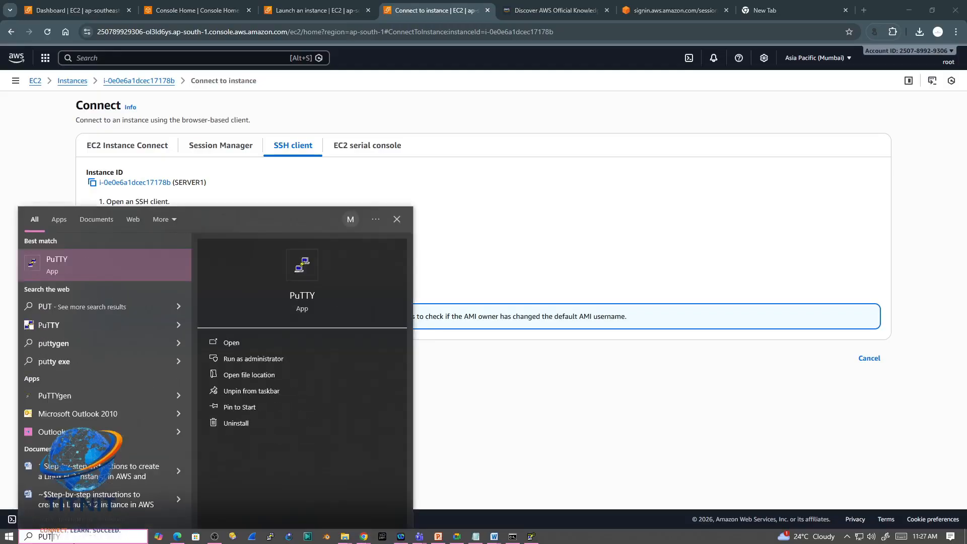
key("Return")
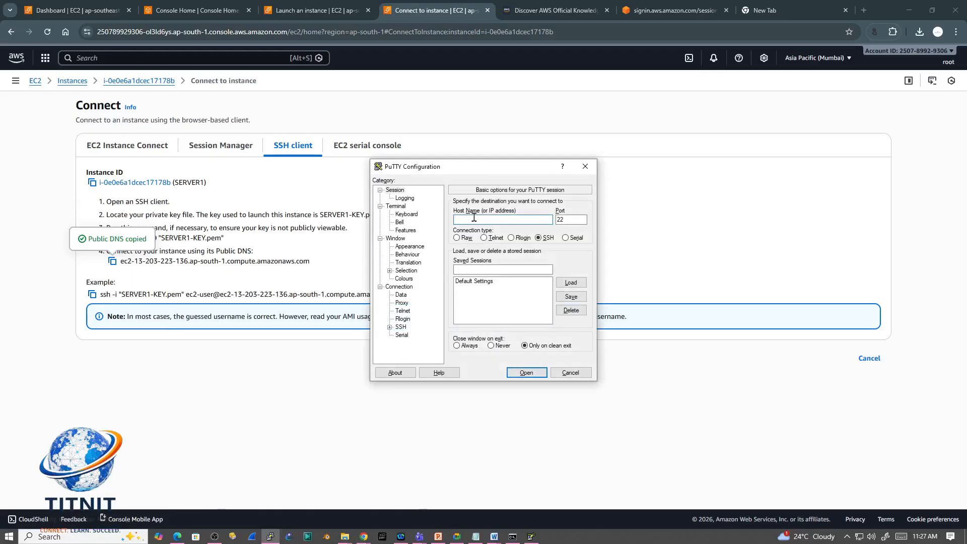
key("ctrl+v")
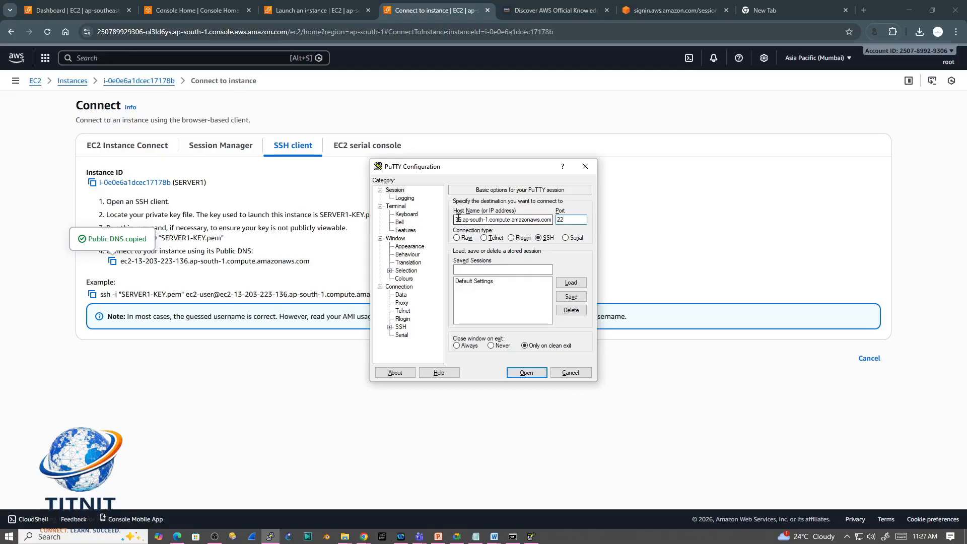
left_click(557, 217)
Step: Set the SERVER1-KEY PPK file from the keypair folder as the private key for SSH authentication
left_click(400, 329)
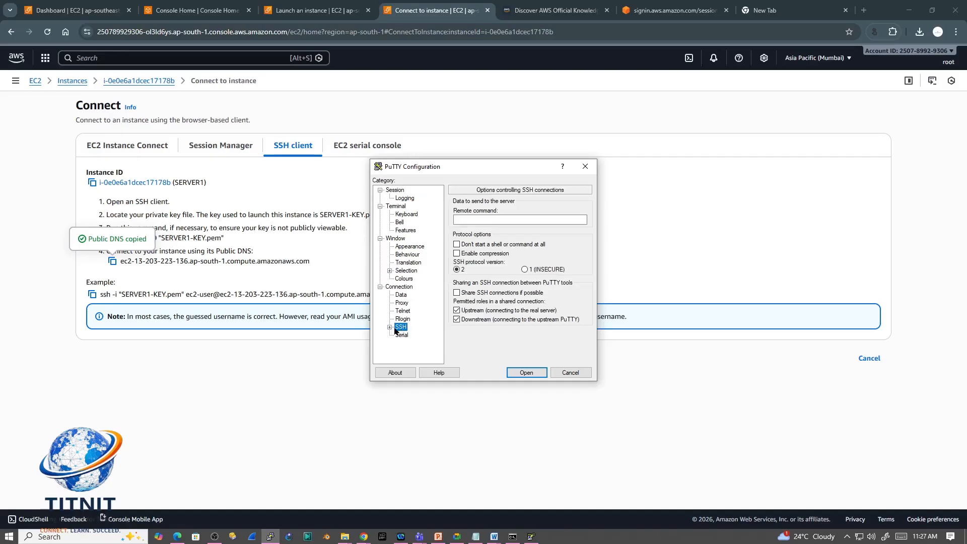
left_click(390, 328)
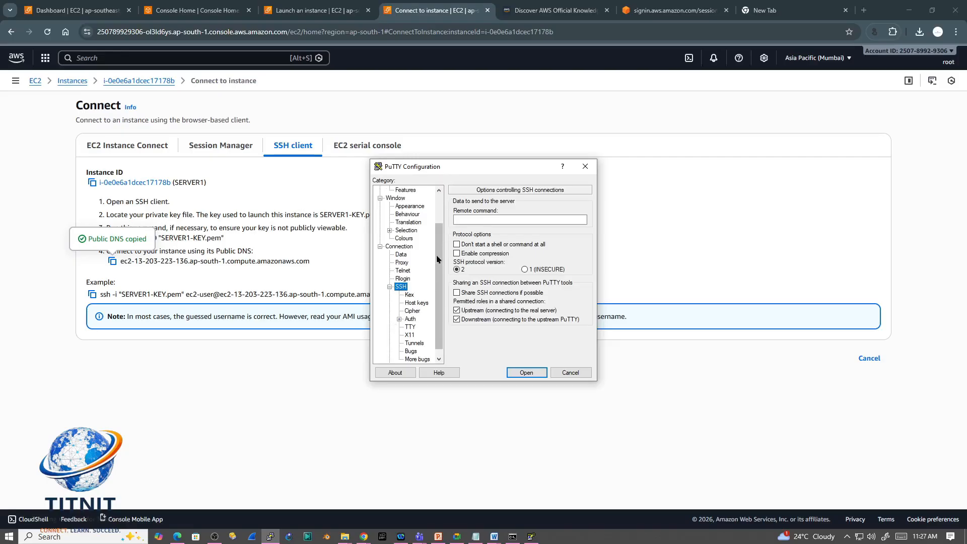
left_click(410, 319)
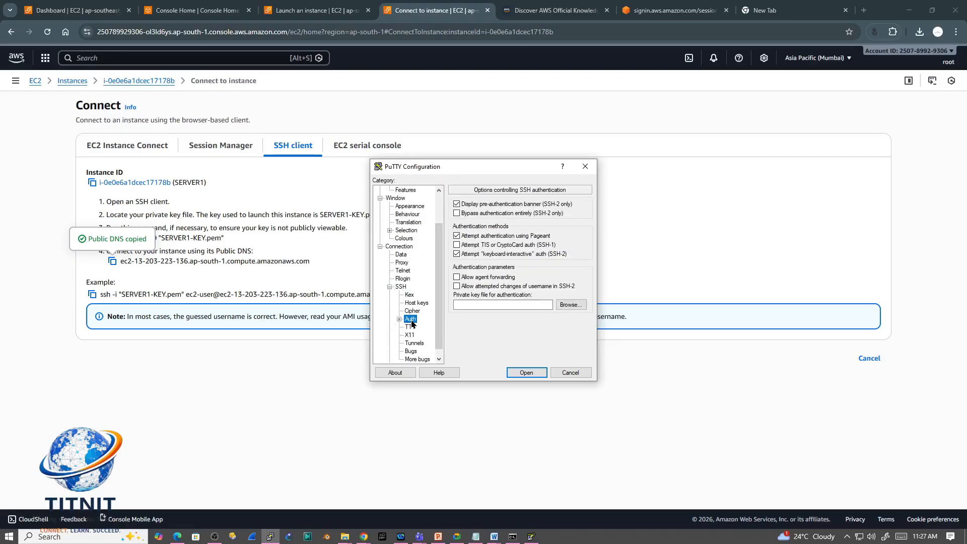
left_click(569, 306)
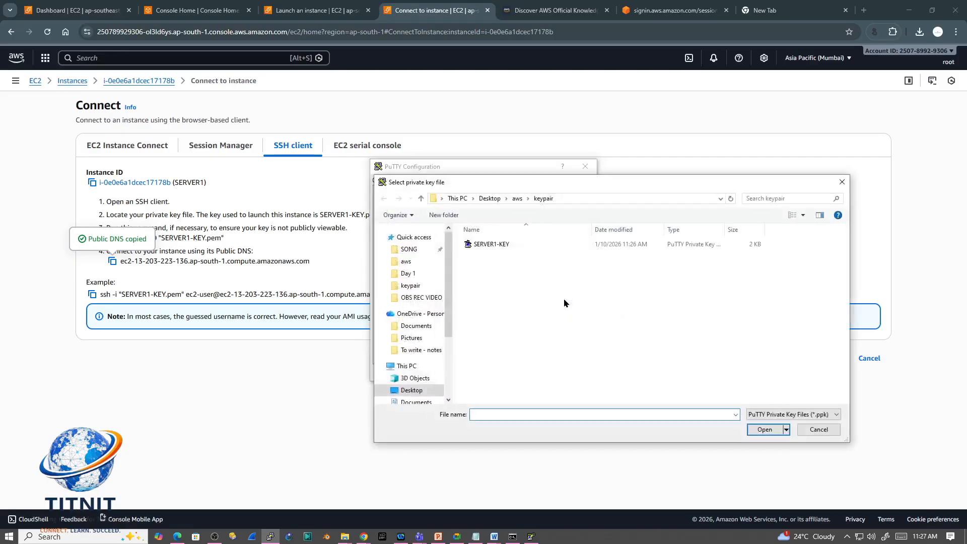
left_click(498, 247)
left_click(764, 429)
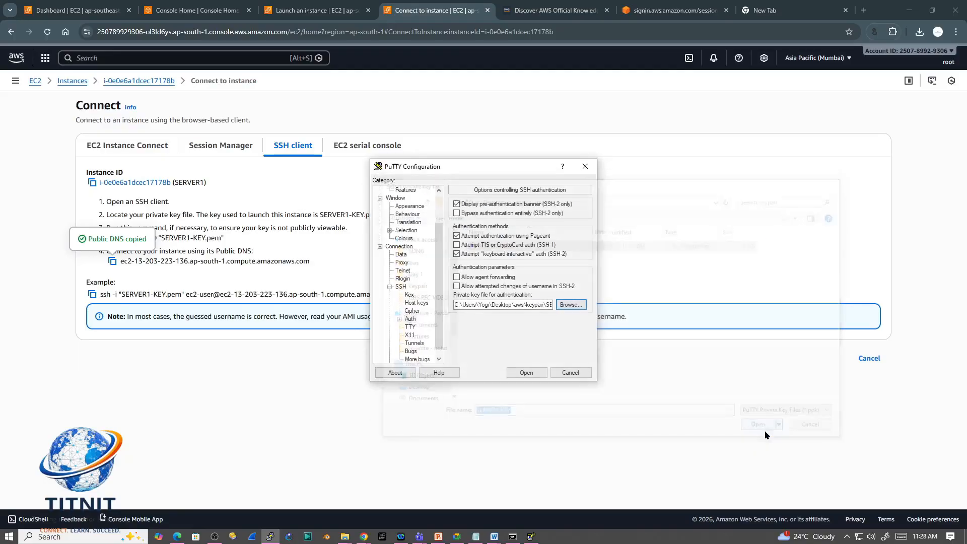
Step: Start the SSH session, accept the server's host key, and move the terminal window aside to uncover the SSH instructions
left_click(525, 373)
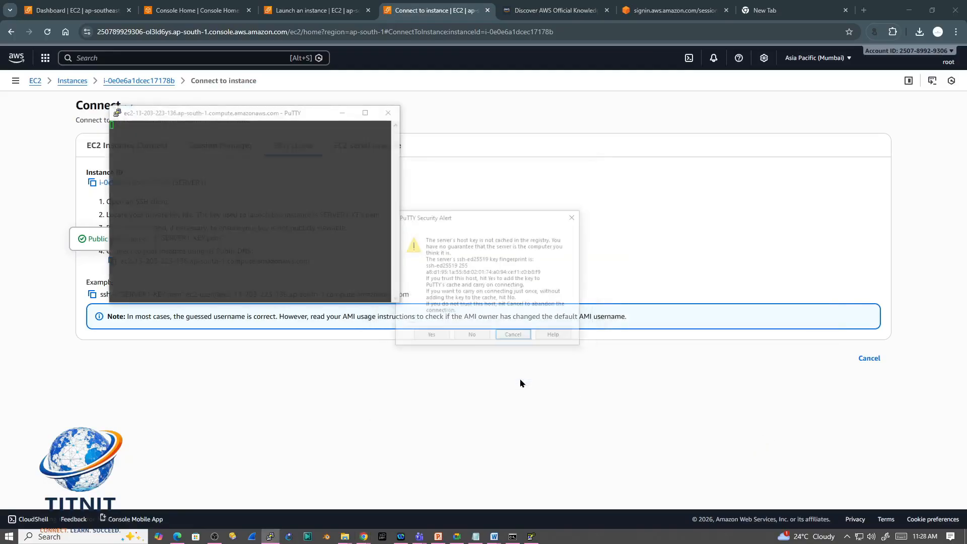
left_click(431, 336)
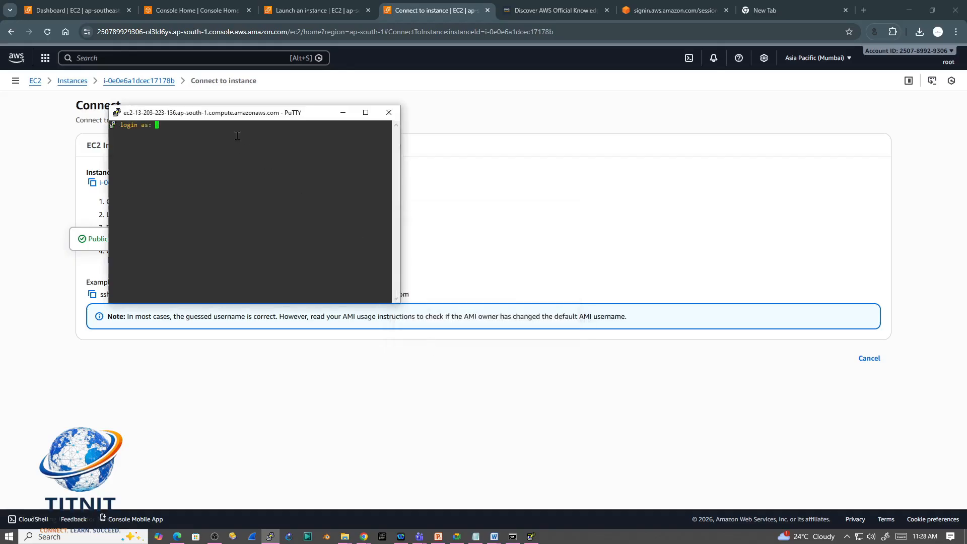
left_click_drag(236, 117, 456, 196)
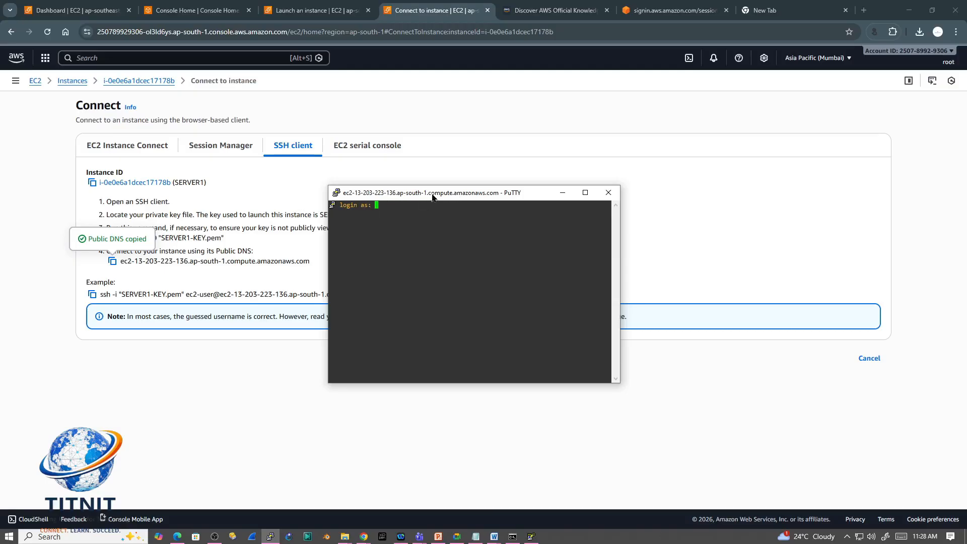
left_click_drag(431, 194, 475, 203)
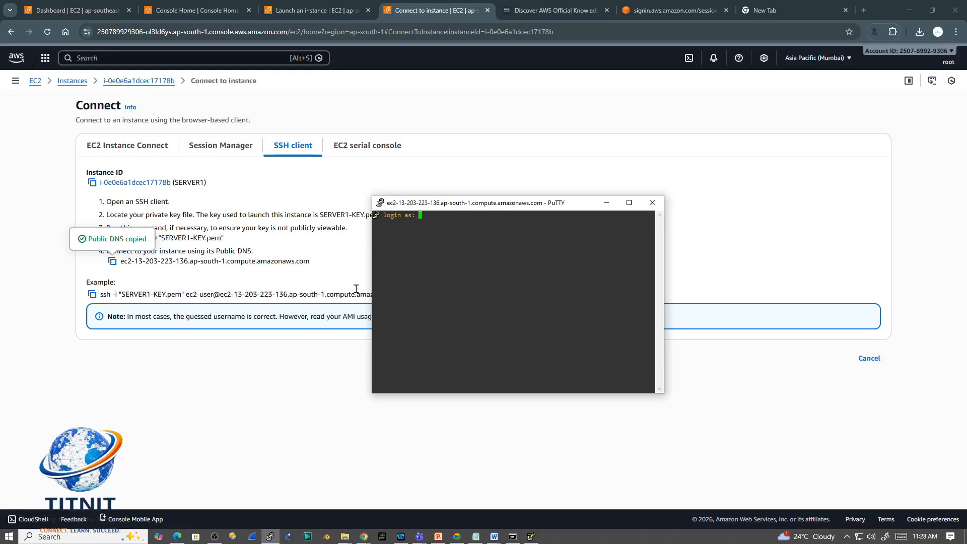
Step: Switch to the EC2 console, review the serial console, SSH client and Session Manager methods, and check the EC2 Instance Connect username suggestions
left_click(350, 243)
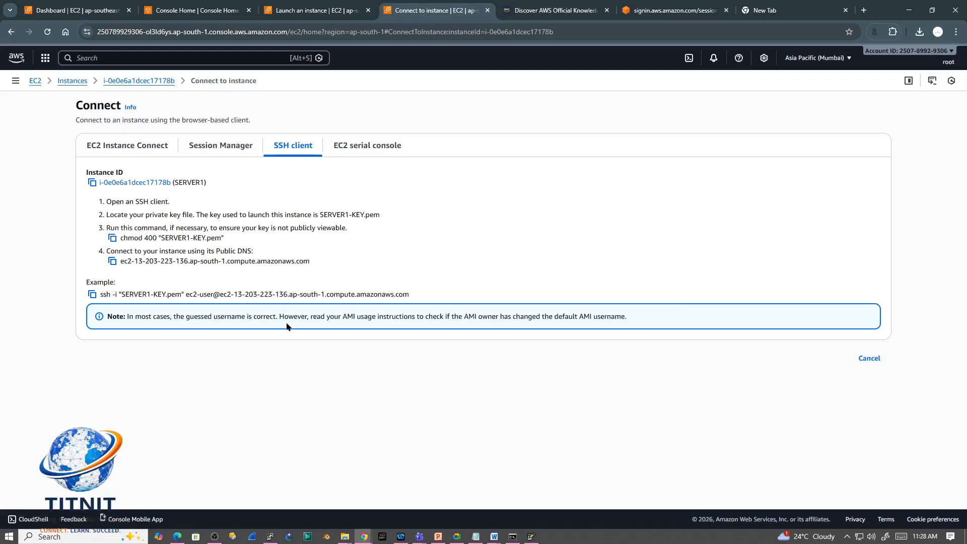
left_click(368, 151)
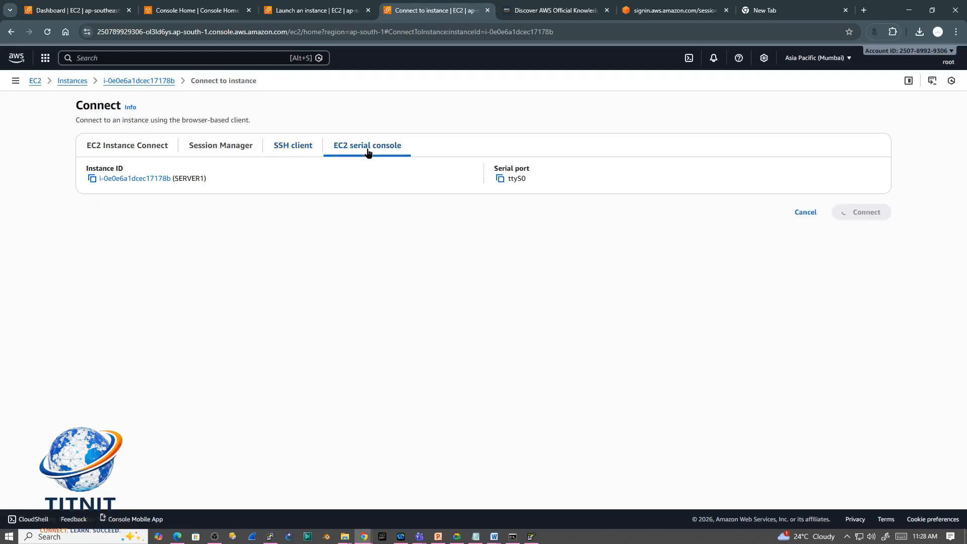
left_click(308, 148)
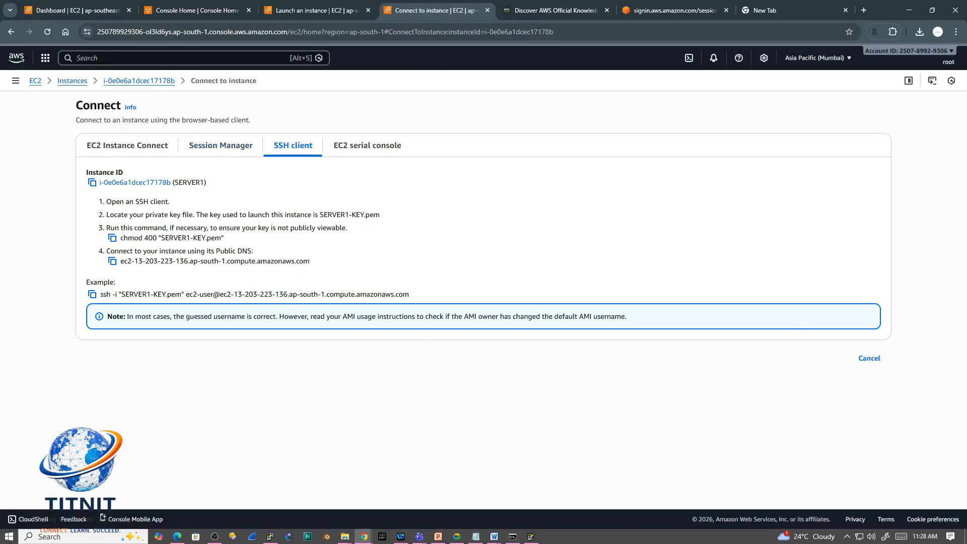
left_click(218, 146)
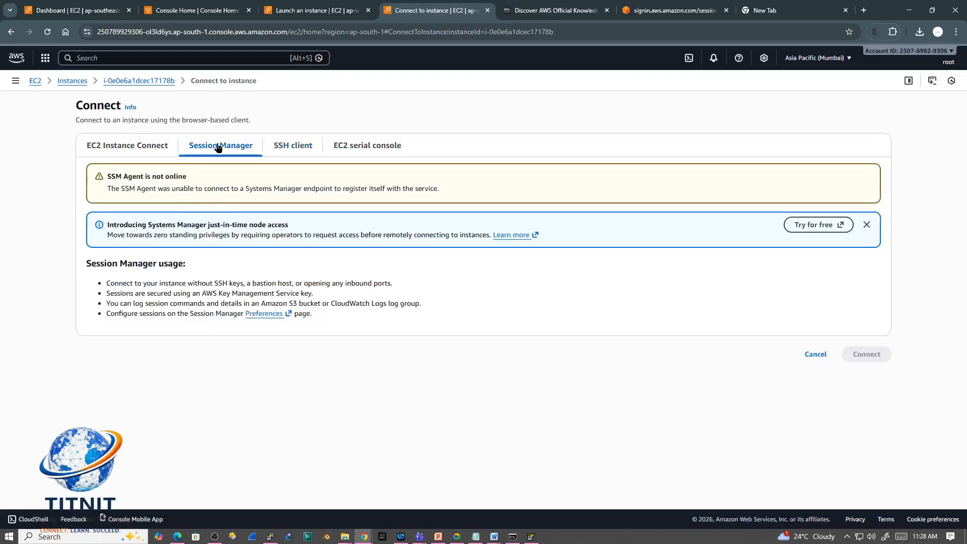
left_click(135, 146)
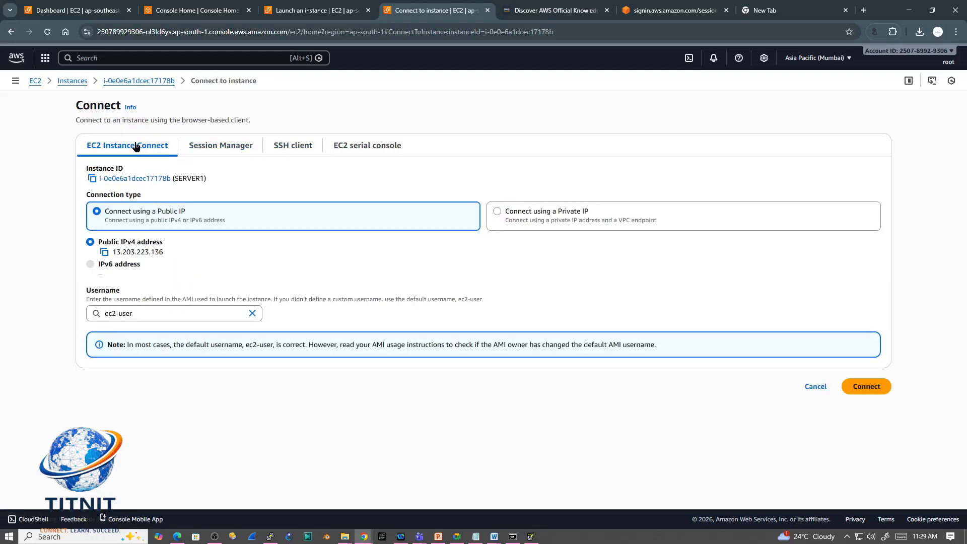
left_click(137, 314)
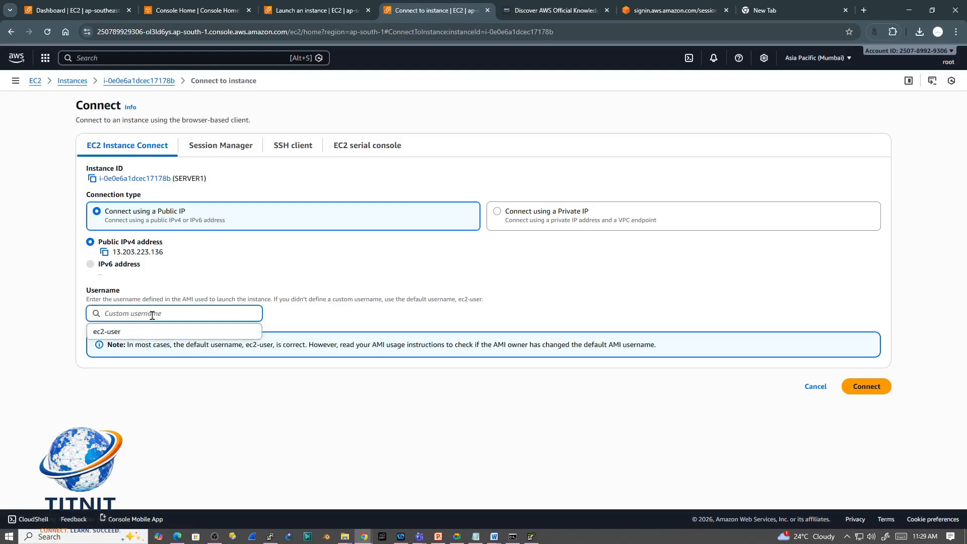
Step: Fill in ec2-user as the EC2 Instance Connect username, and copy the example SSH command from the SSH client instructions
key("Return")
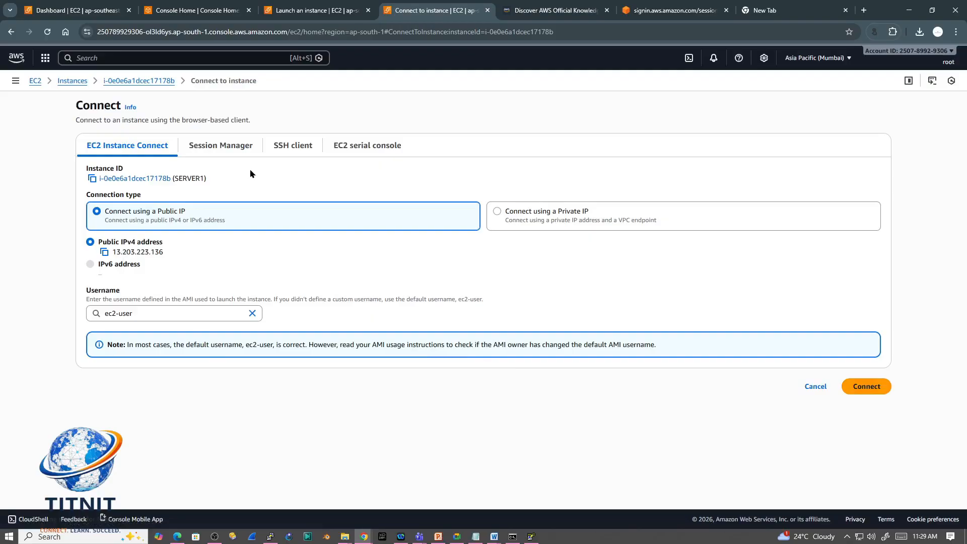
left_click(213, 151)
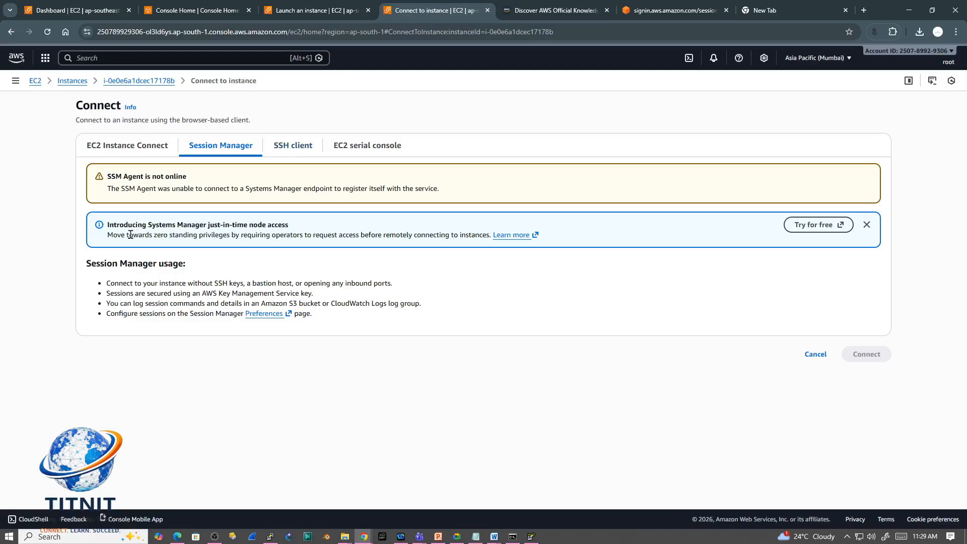
left_click(288, 148)
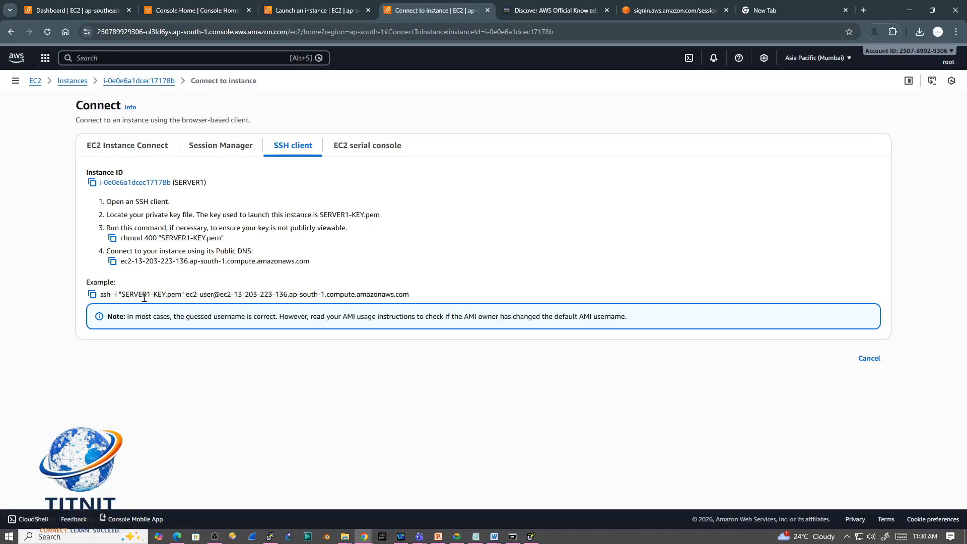
left_click(92, 295)
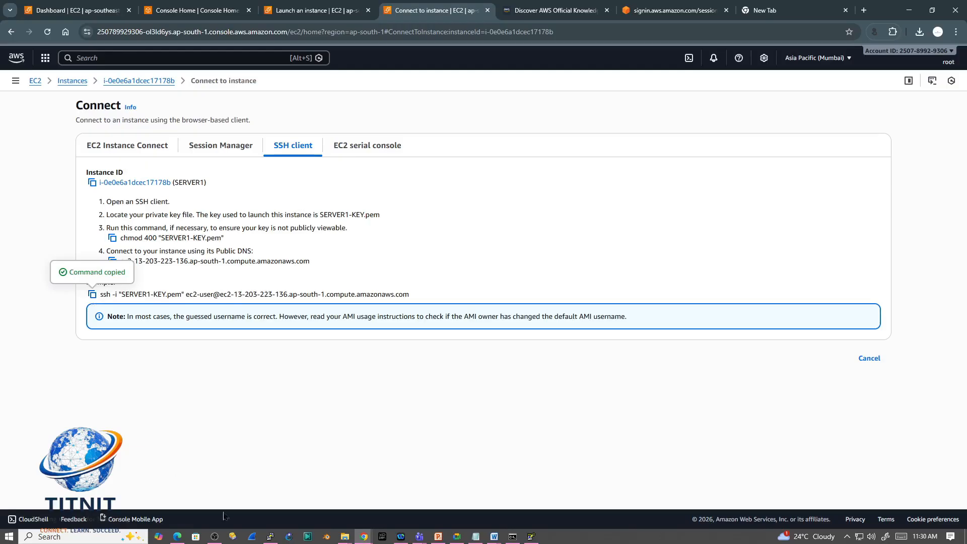
left_click(56, 537)
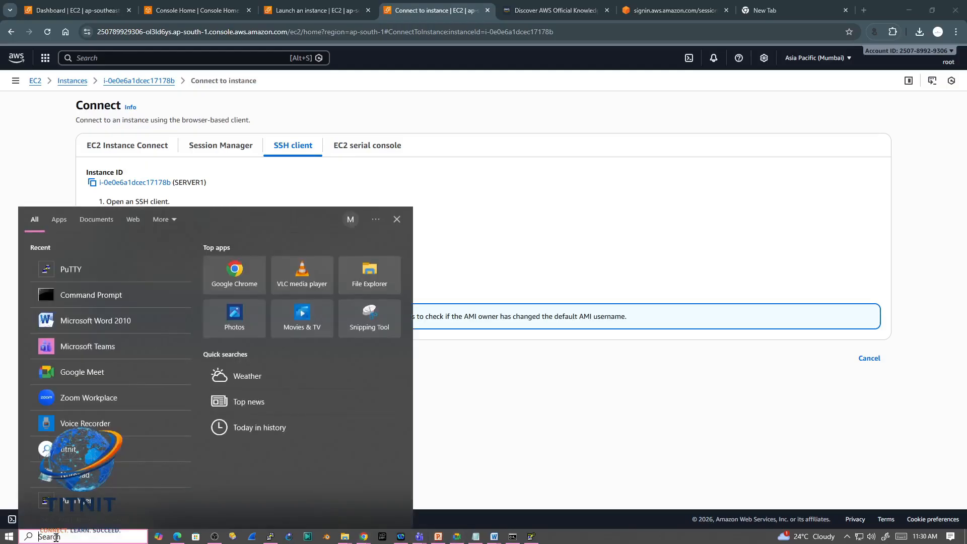
type("PUTTY")
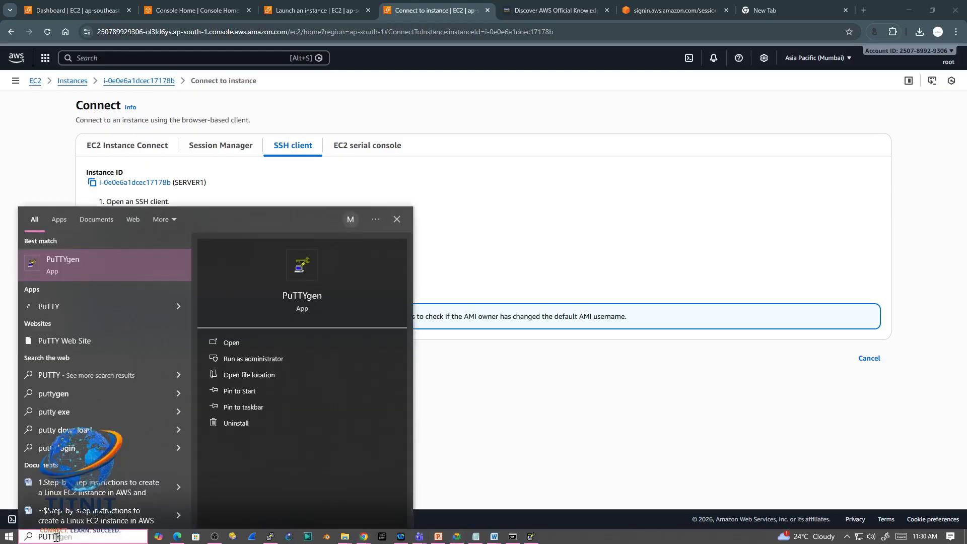
left_click(123, 276)
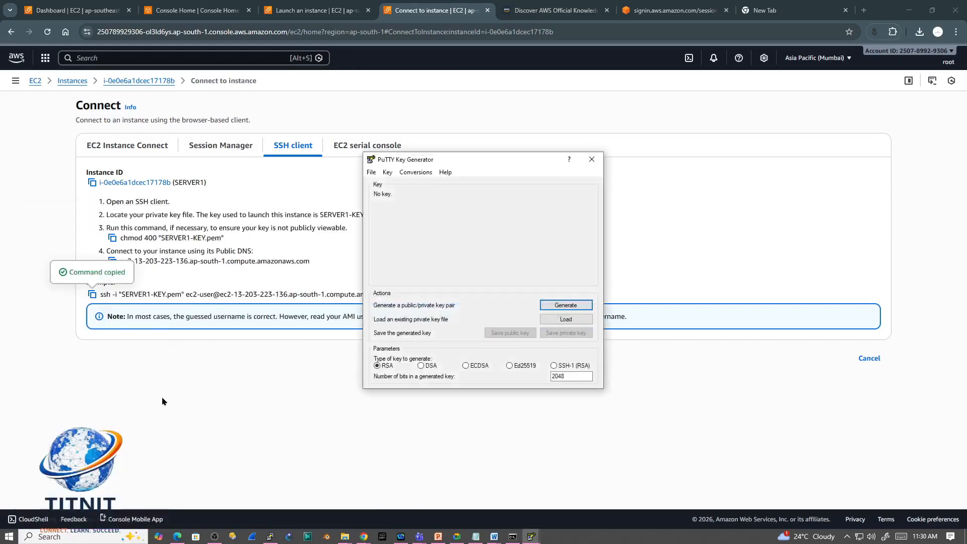
left_click(61, 537)
type("PY")
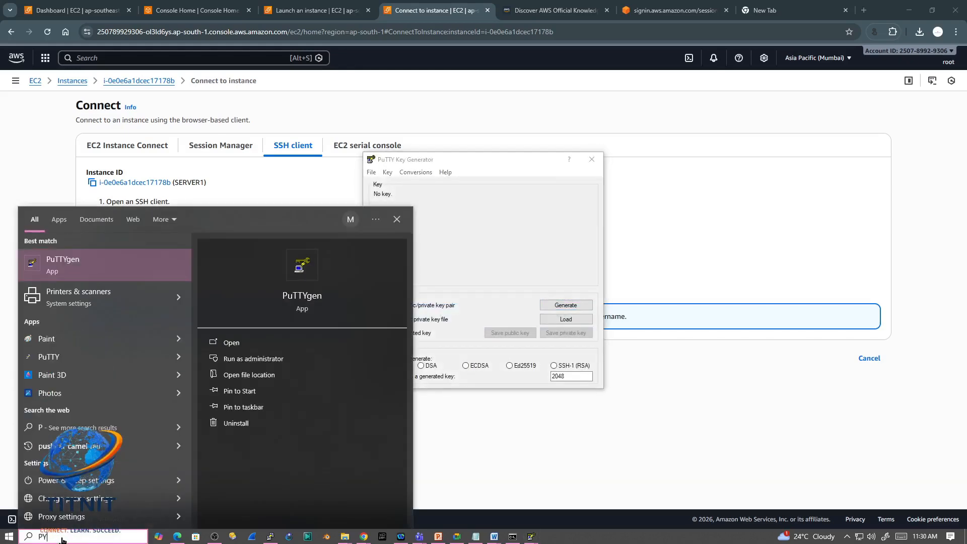
key("BackSpace")
type("UTTY")
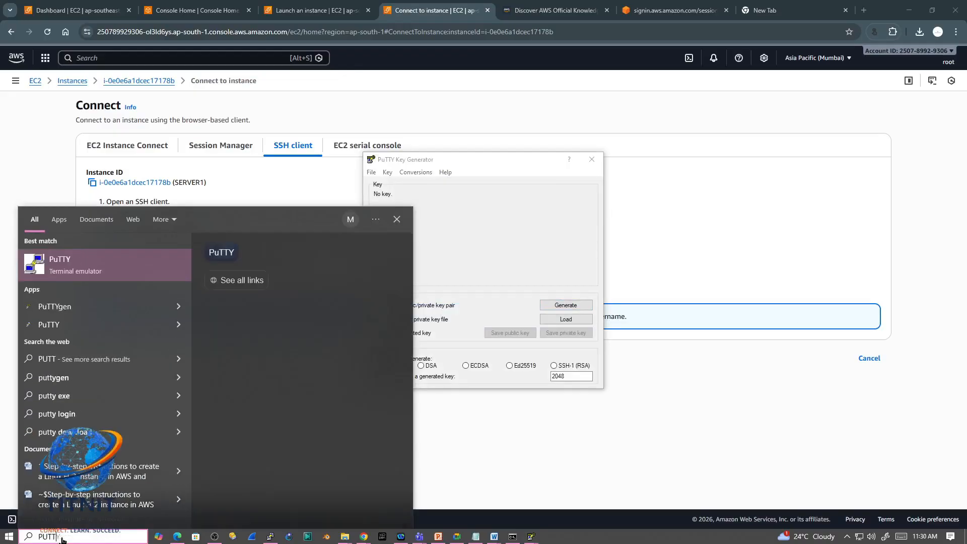
left_click(221, 252)
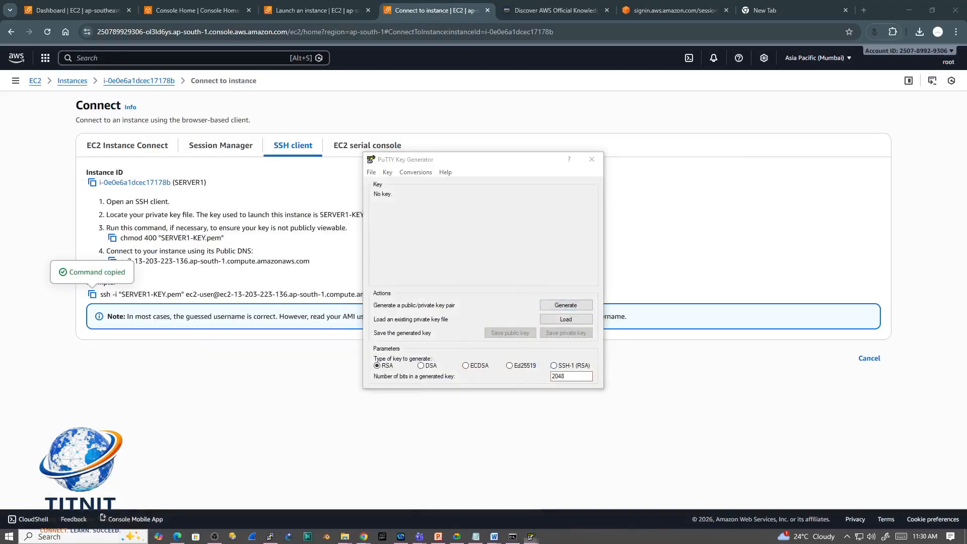
Step: Switch to PuTTY by launching it from Windows search, and paste the copied example SSH command as the host name
left_click(62, 537)
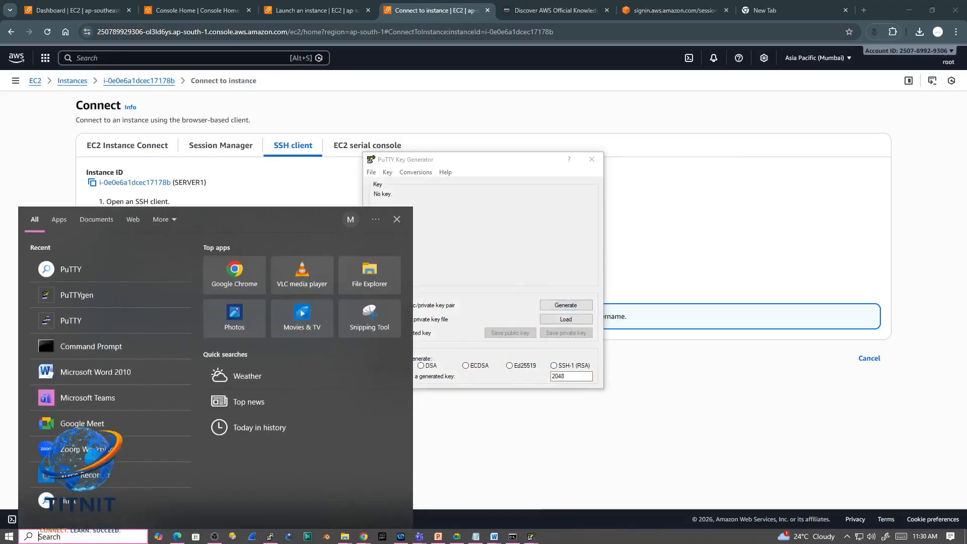
type("PUT")
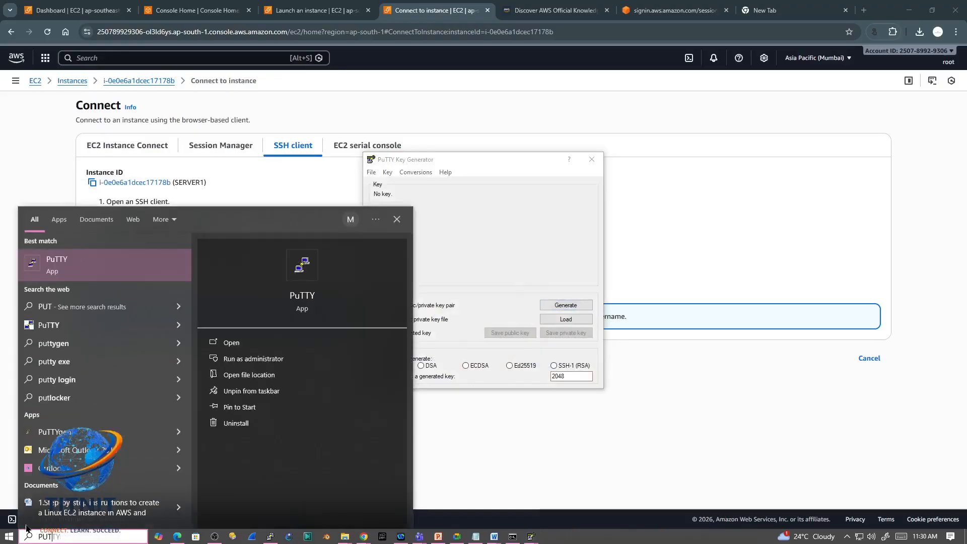
left_click(114, 272)
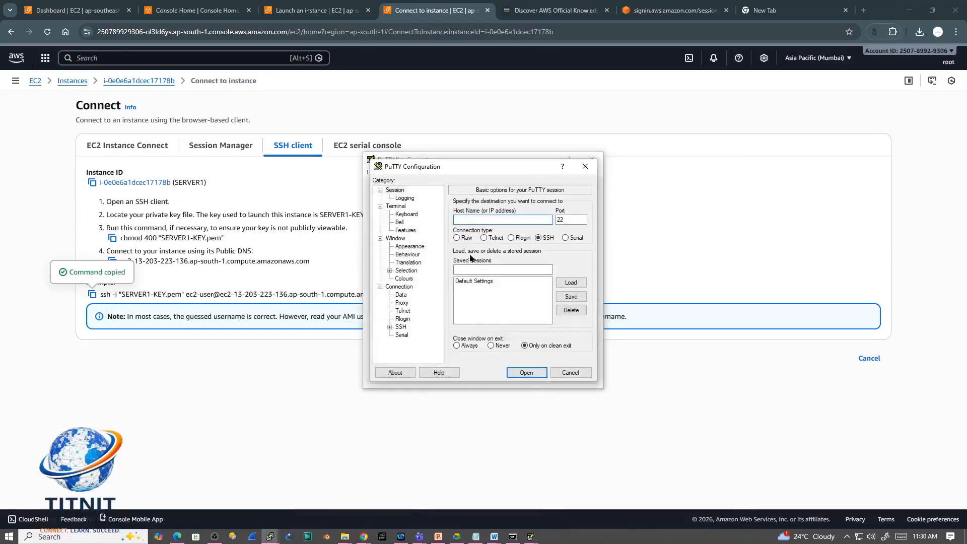
key("ctrl+v")
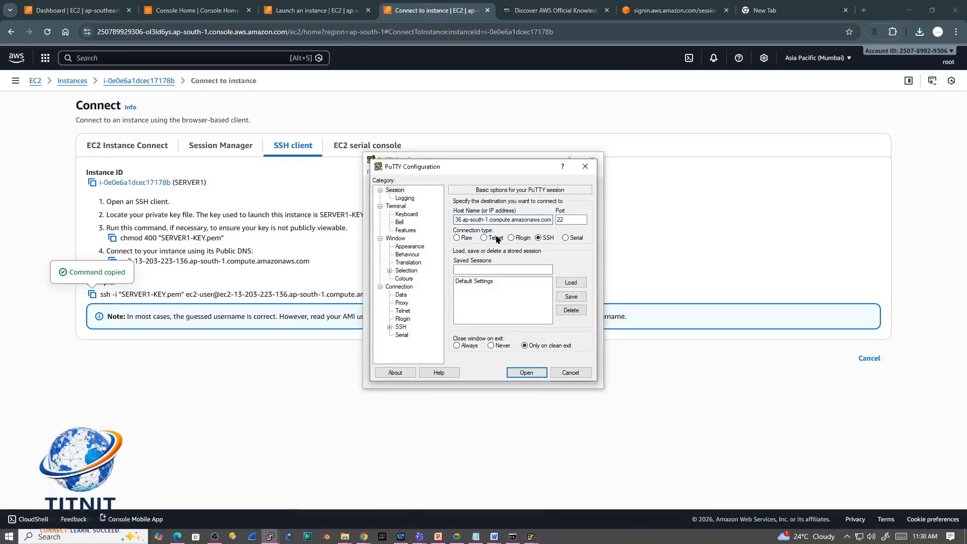
Step: Try to start the SSH session with the SERVER1-KEY PPK file from the keypair folder as private key, and close the leftover PuTTY Key Generator
left_click(390, 328)
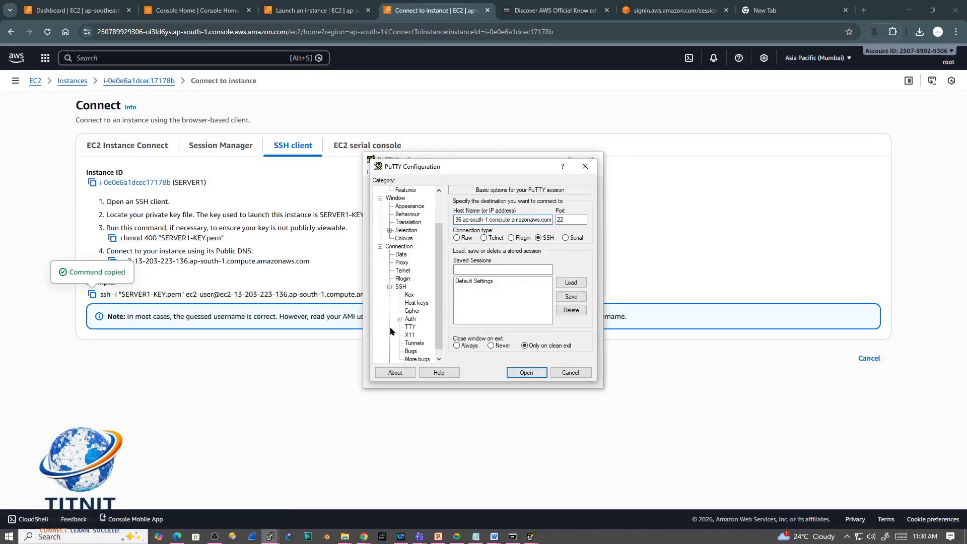
left_click(410, 318)
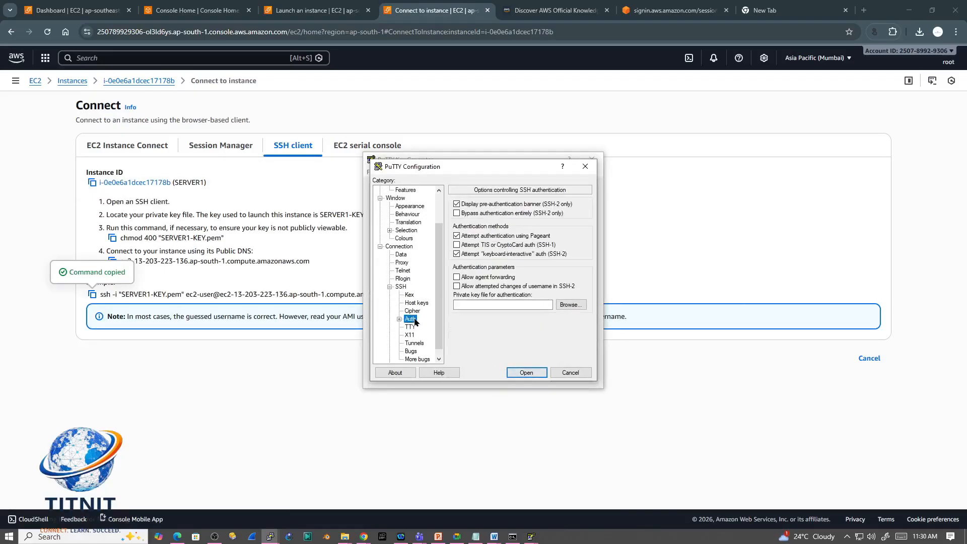
left_click(573, 304)
left_click(491, 245)
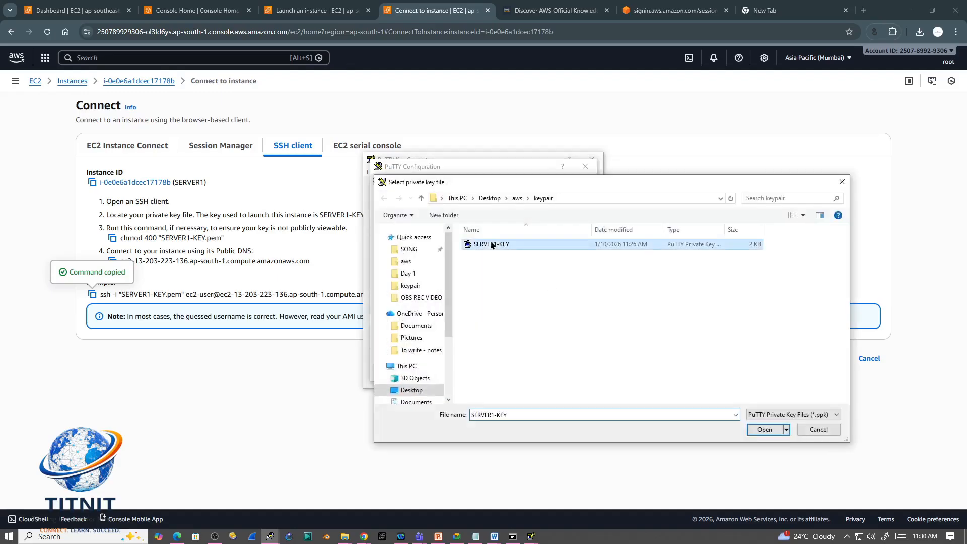
left_click(759, 431)
left_click(522, 372)
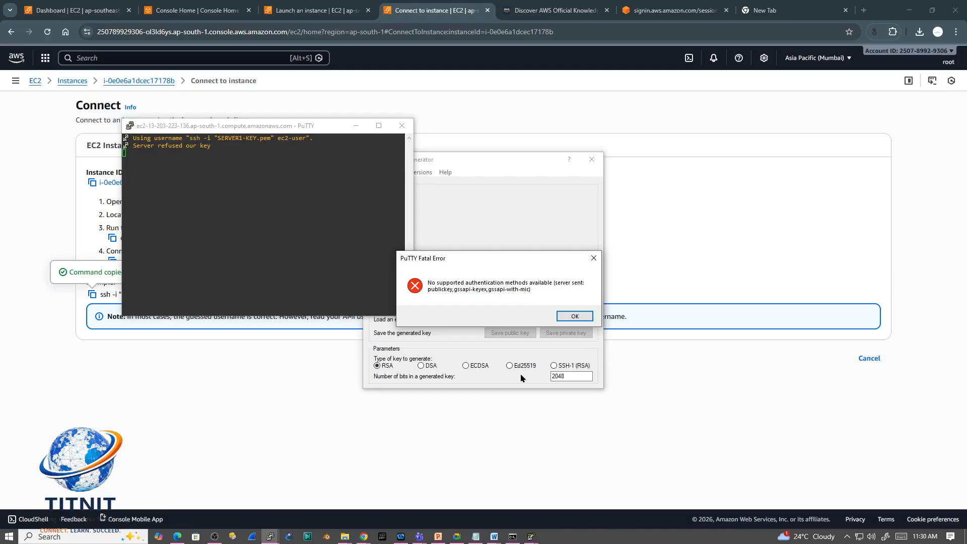
left_click(593, 258)
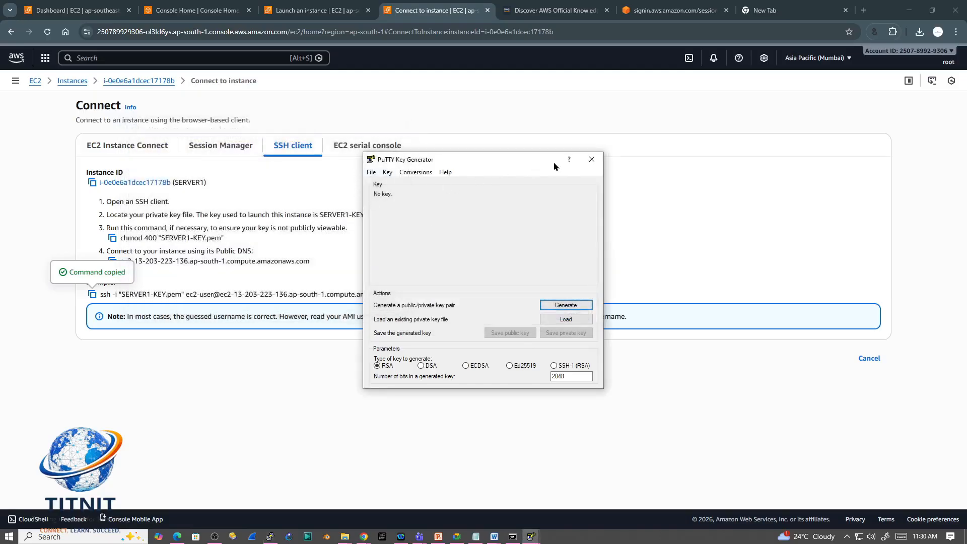
left_click(583, 165)
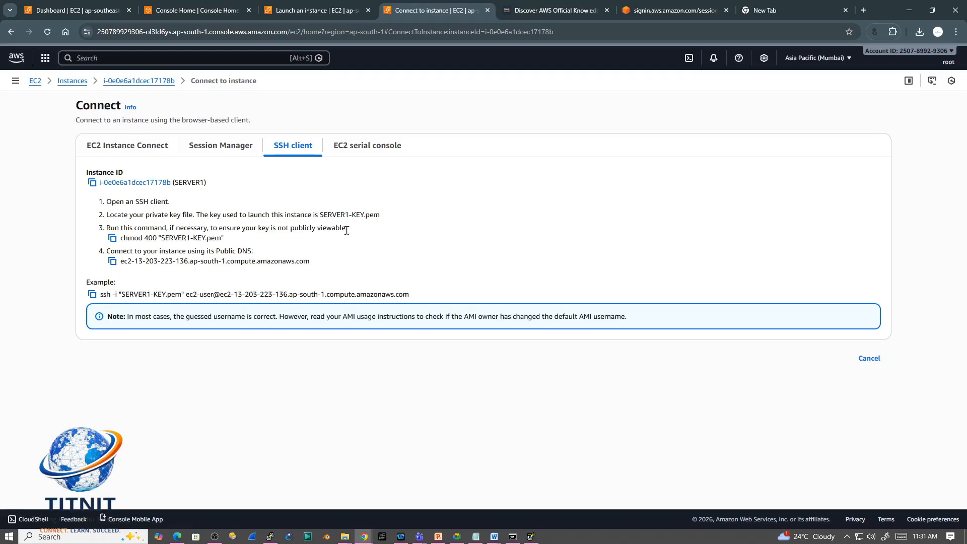
Step: Highlight the private key file name SERVER1-KEY.pem in the SSH client instructions of the EC2 console
left_click_drag(319, 216, 378, 217)
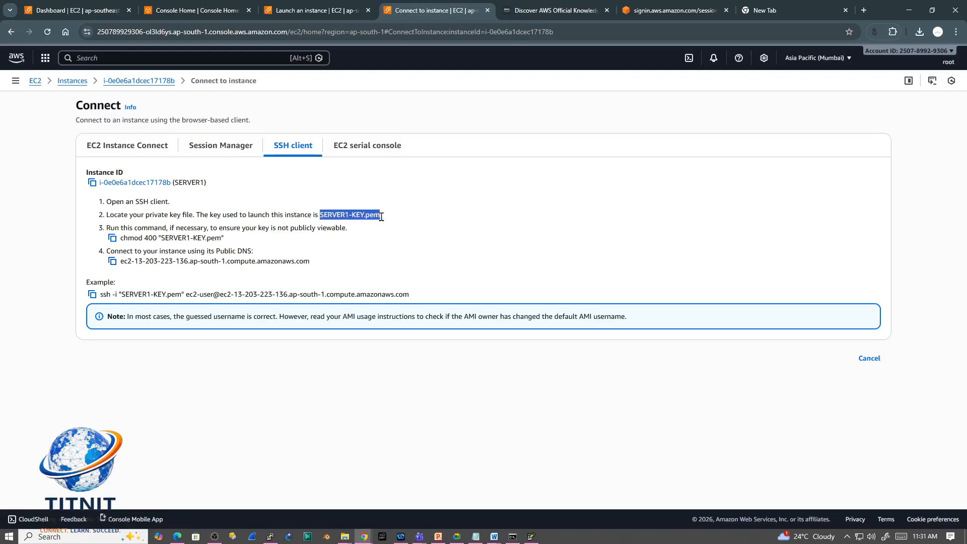
left_click(323, 217)
left_click_drag(318, 217, 384, 220)
Step: Launch PuTTY again from Windows search and paste the copied example SSH command as the session's host name
left_click(88, 537)
type("PUTTY")
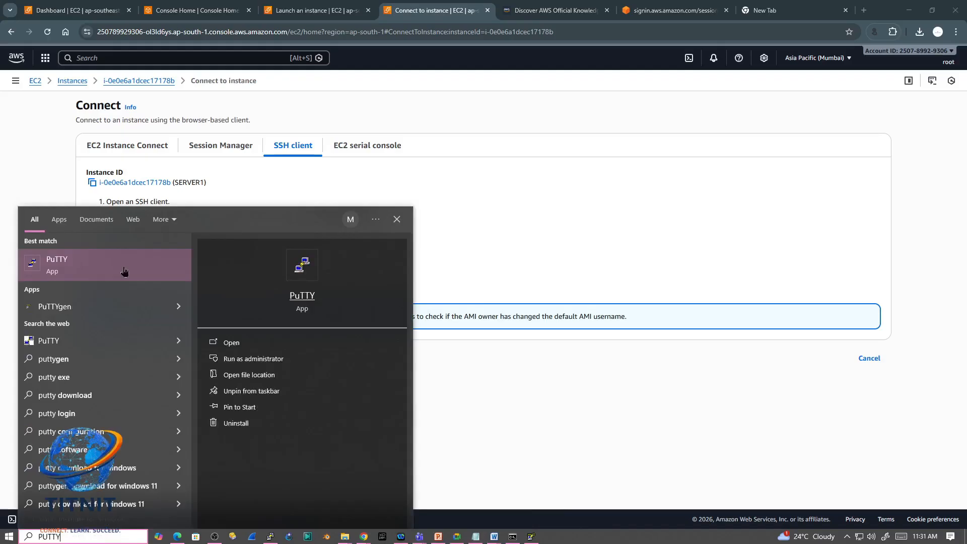
left_click(87, 271)
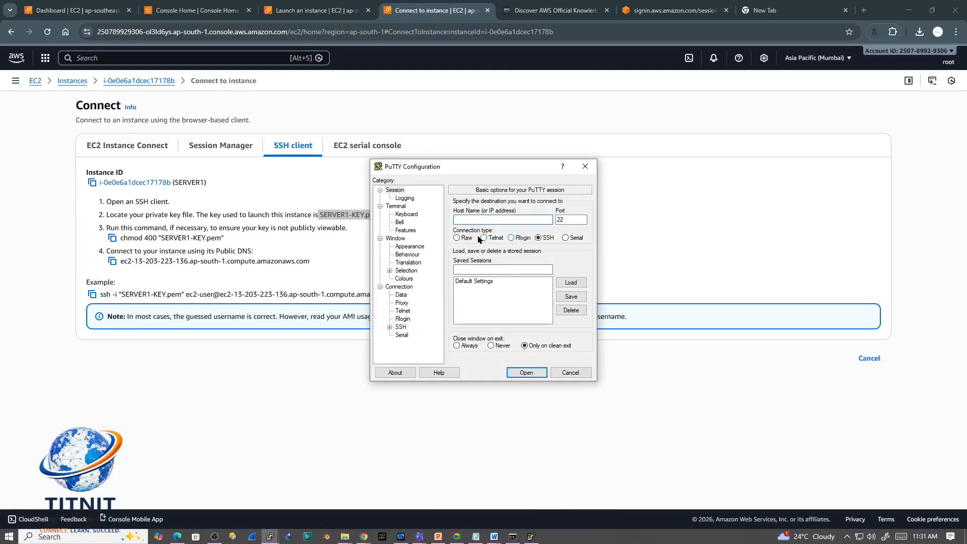
left_click(405, 198)
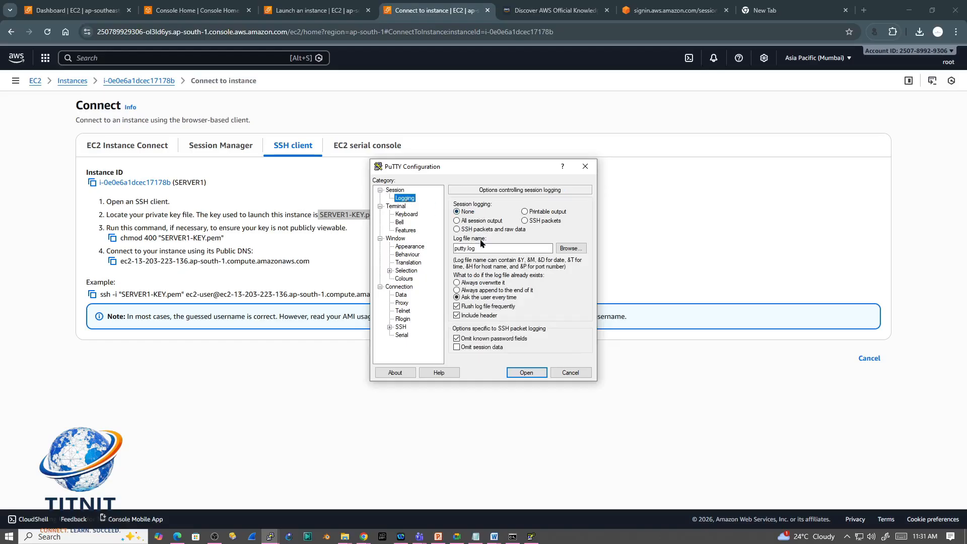
left_click(395, 189)
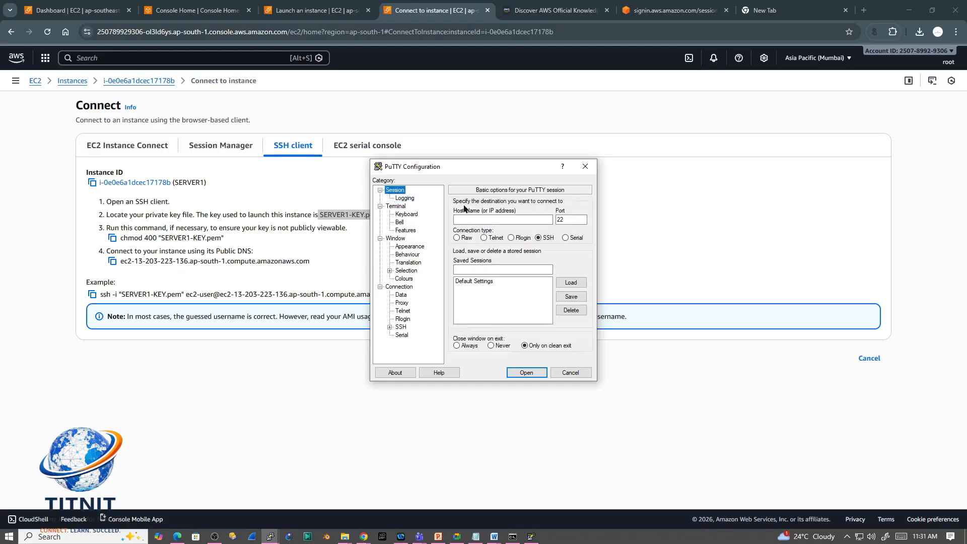
left_click(481, 220)
key("ctrl+v")
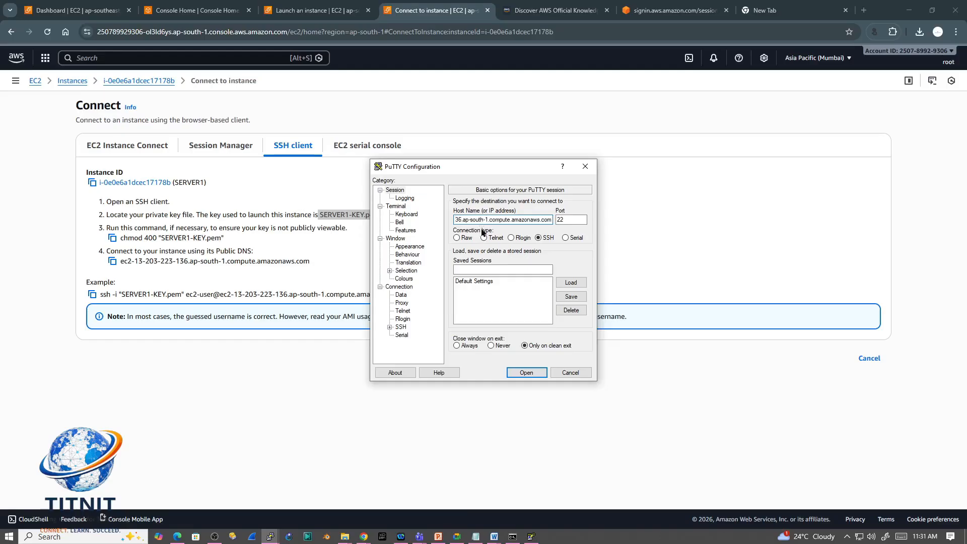
Step: Try to start the SSH session with the SERVER1-KEY PEM file from the keypair folder as private key, listing all file types to find it
left_click(399, 327)
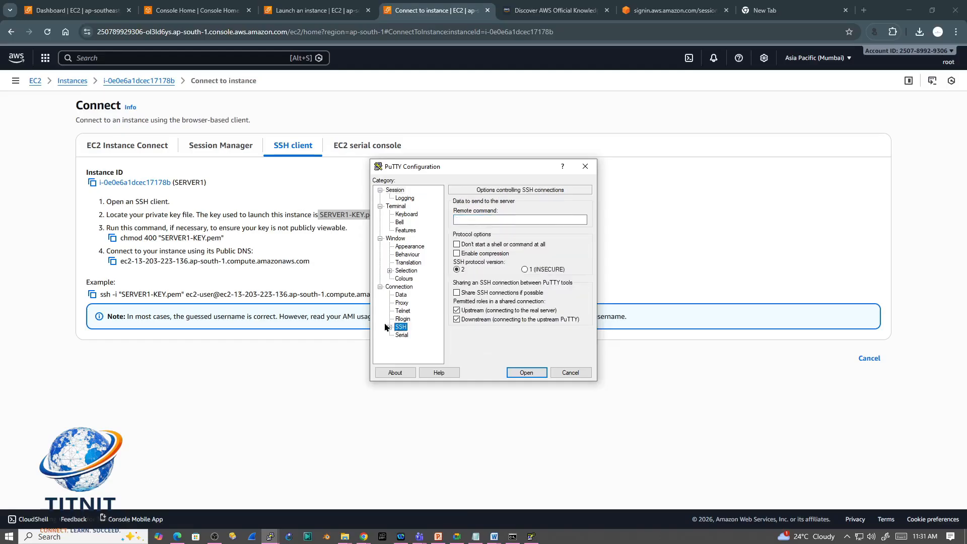
left_click(389, 328)
left_click(409, 319)
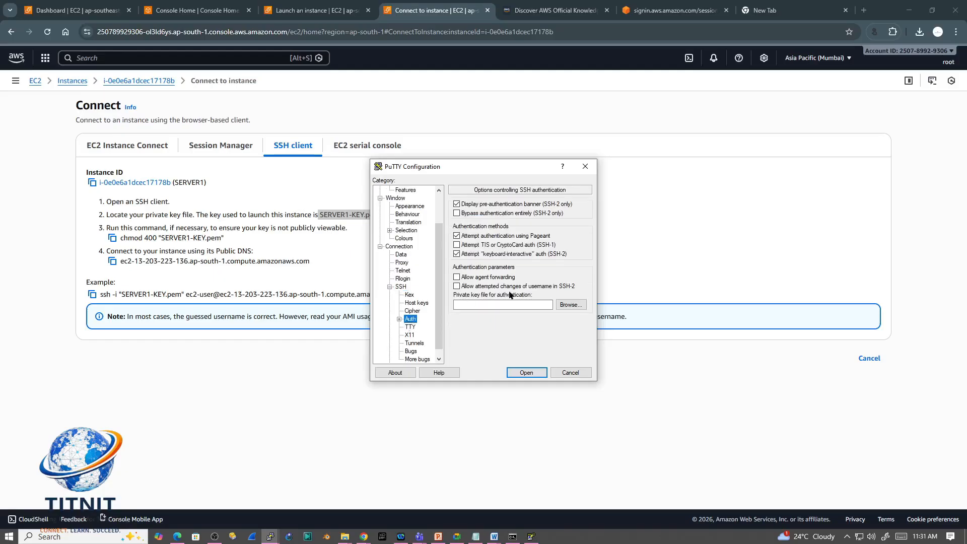
left_click(573, 304)
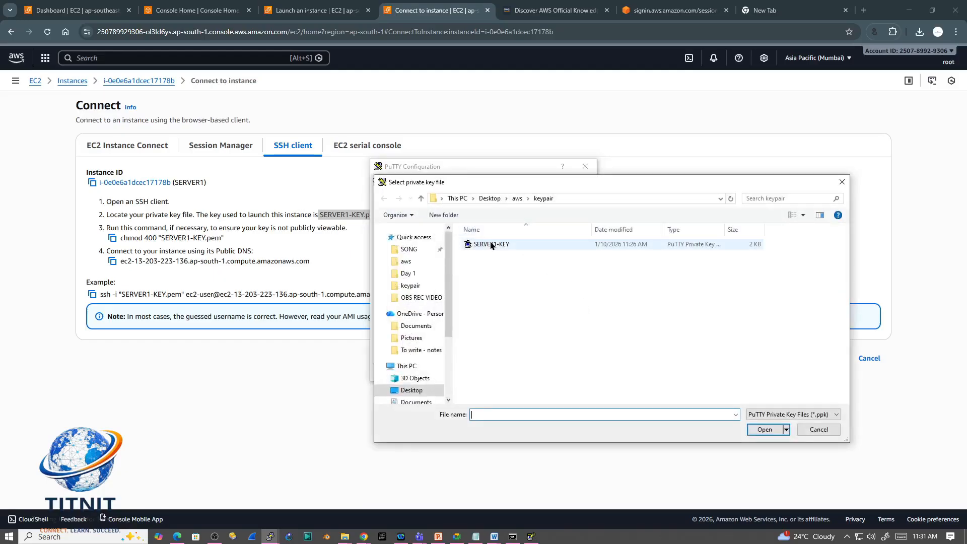
left_click(791, 413)
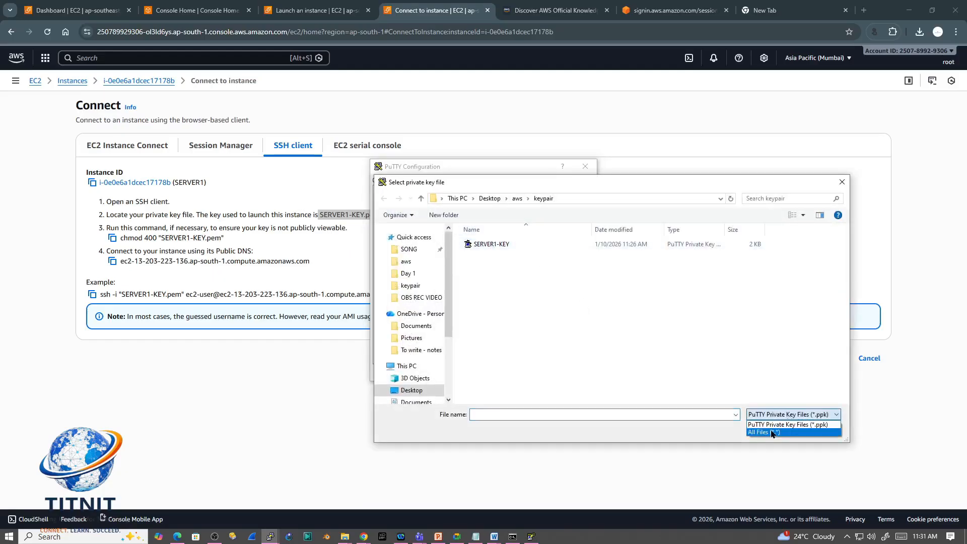
left_click(771, 434)
left_click(496, 254)
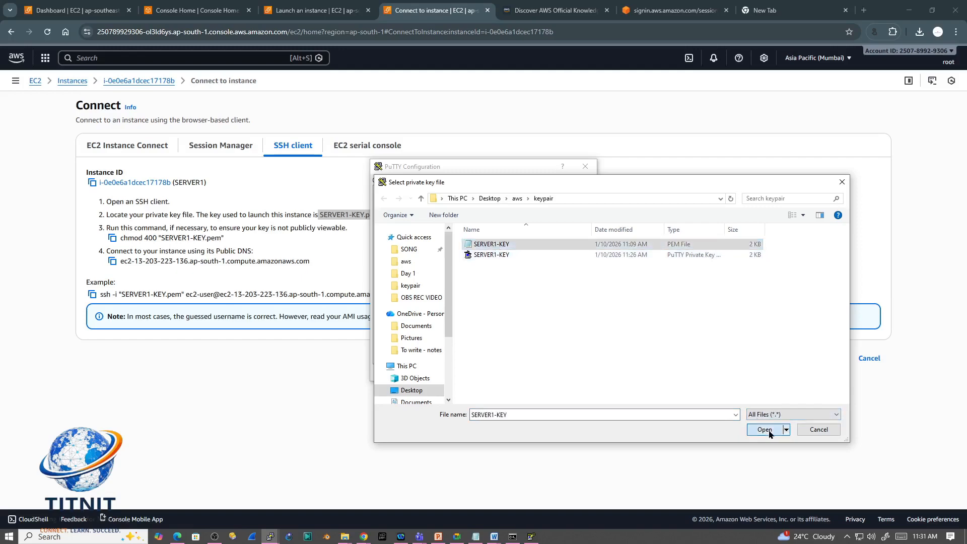
left_click(764, 429)
left_click(523, 373)
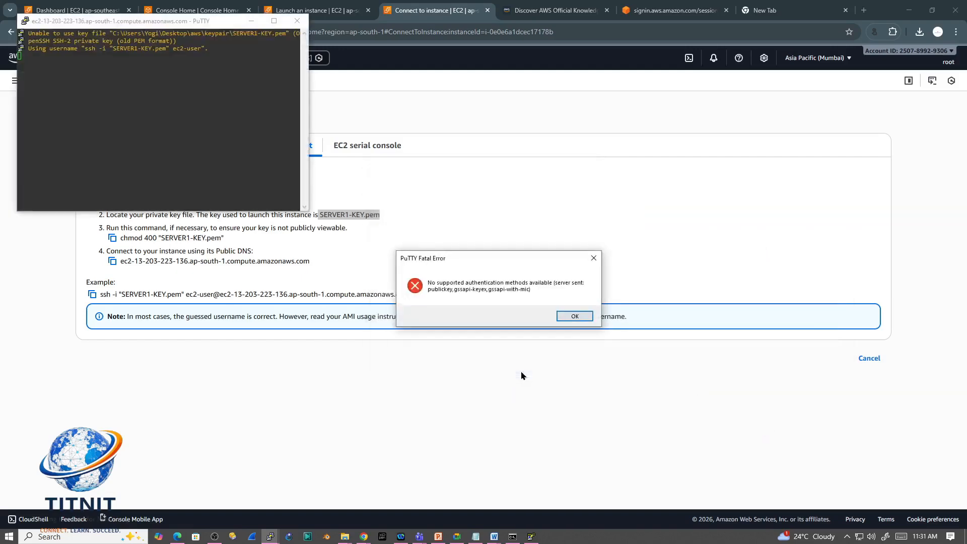
left_click(575, 315)
Step: Dismiss the PuTTY error and list the Sydney region's EC2 instances with the running-state filter removed
left_click(394, 240)
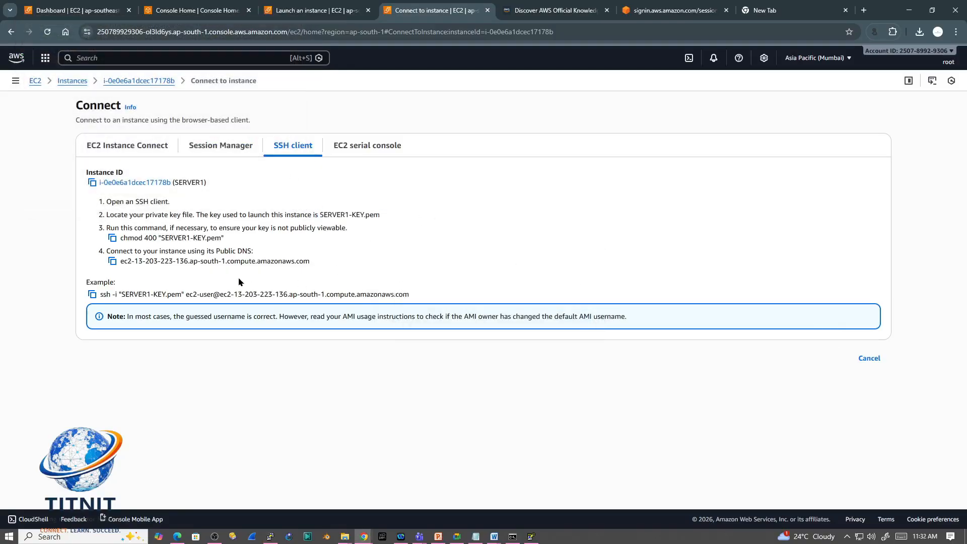
left_click(309, 19)
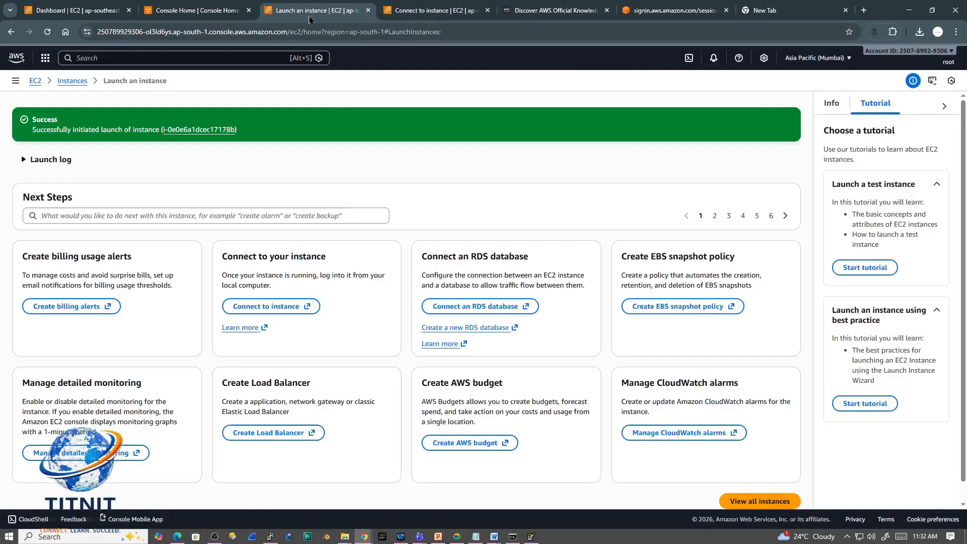
left_click(227, 10)
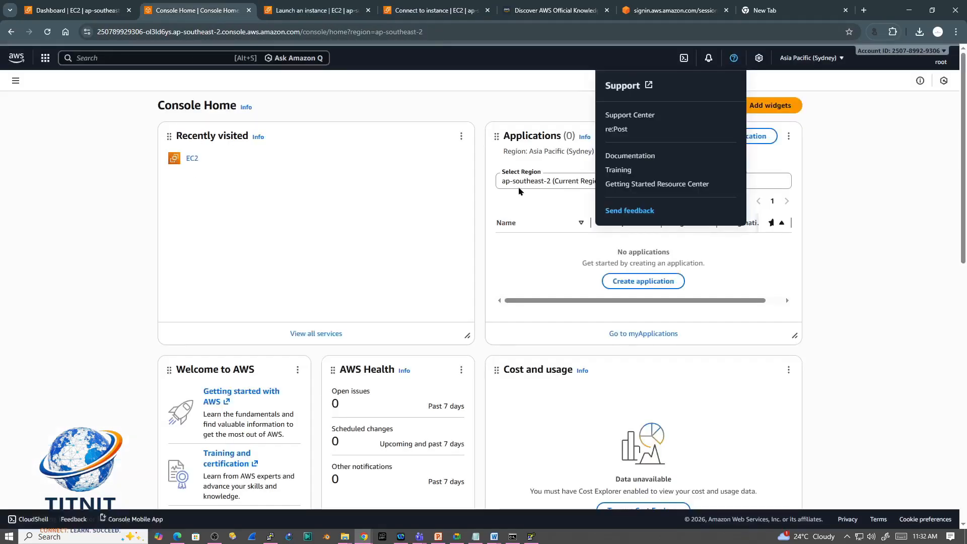
left_click(192, 158)
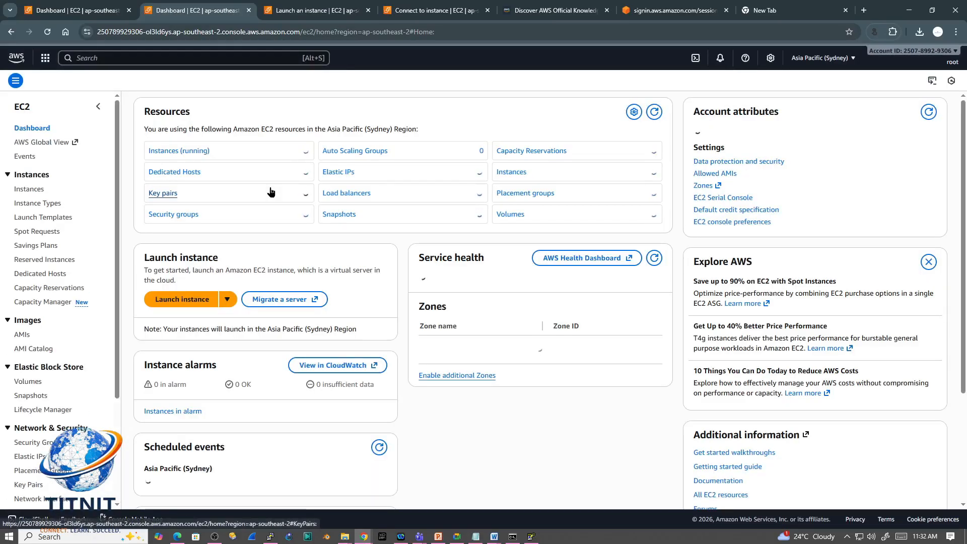
left_click(178, 151)
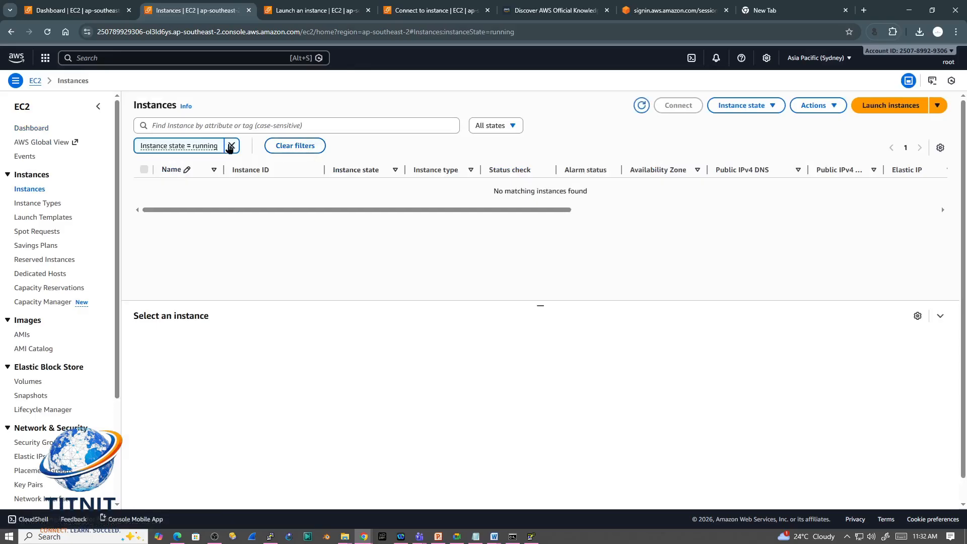
left_click(232, 145)
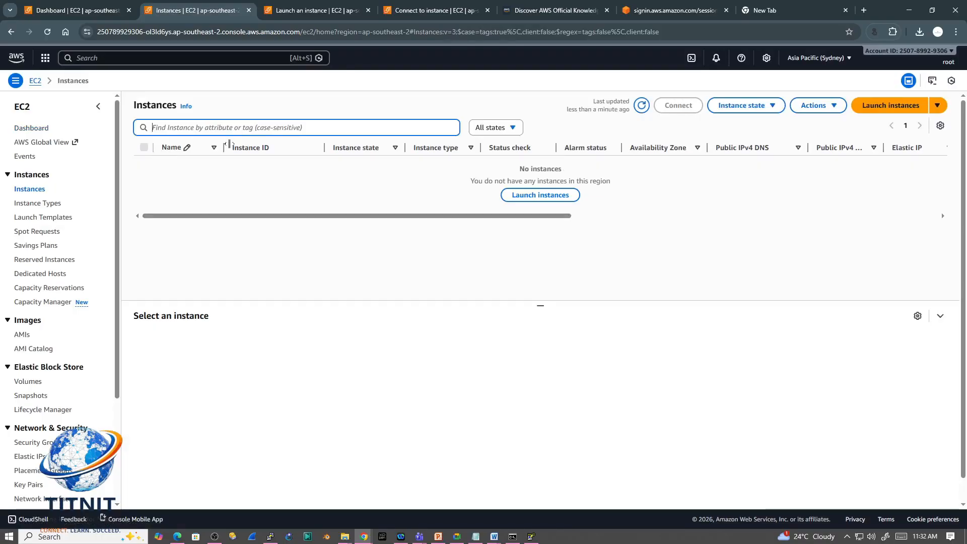
Step: Reload the Sydney instances page and reopen its instance list from the EC2 dashboard without the running-state filter
left_click(46, 32)
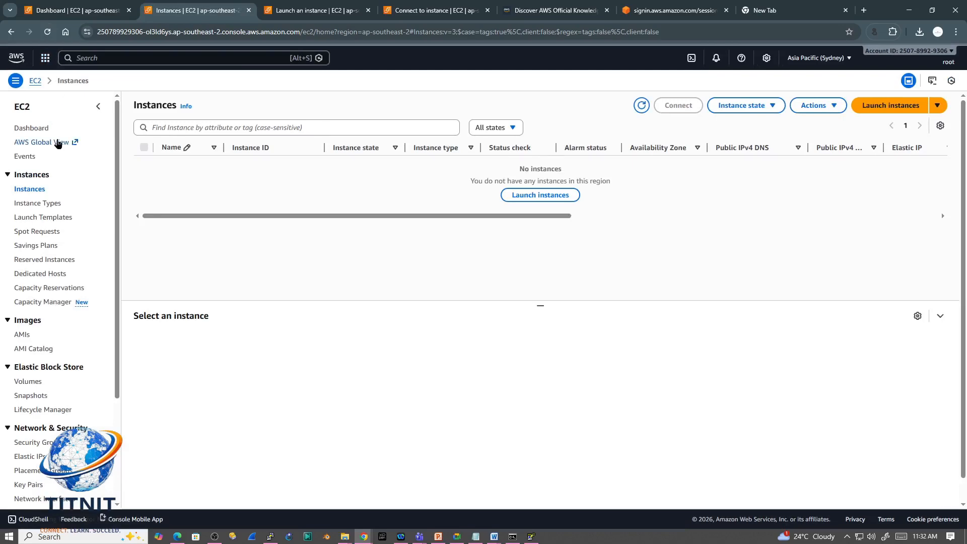
left_click(31, 127)
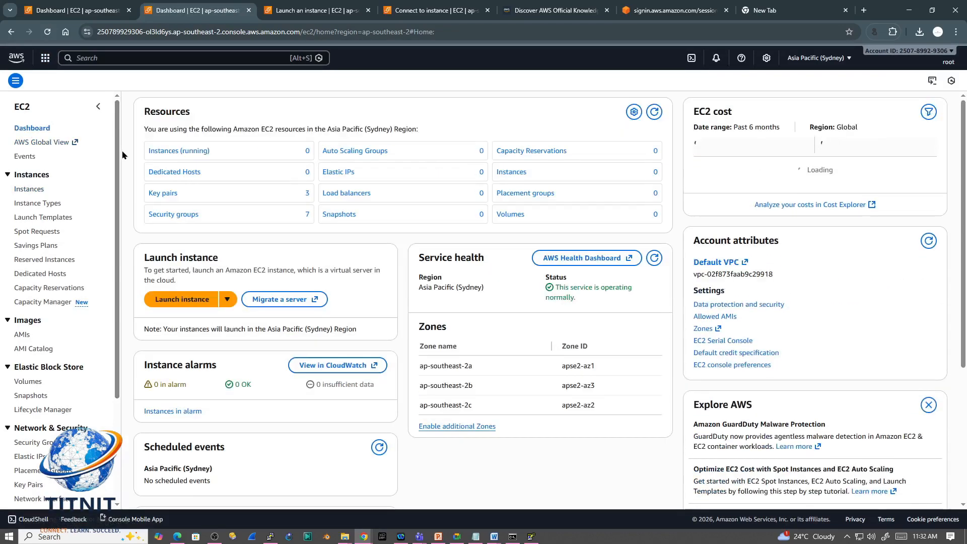
left_click(174, 151)
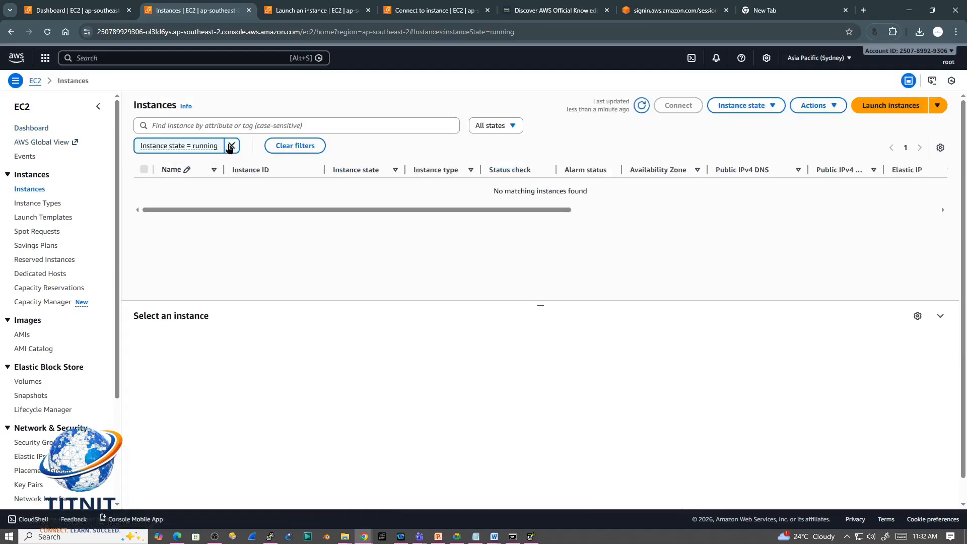
left_click(231, 146)
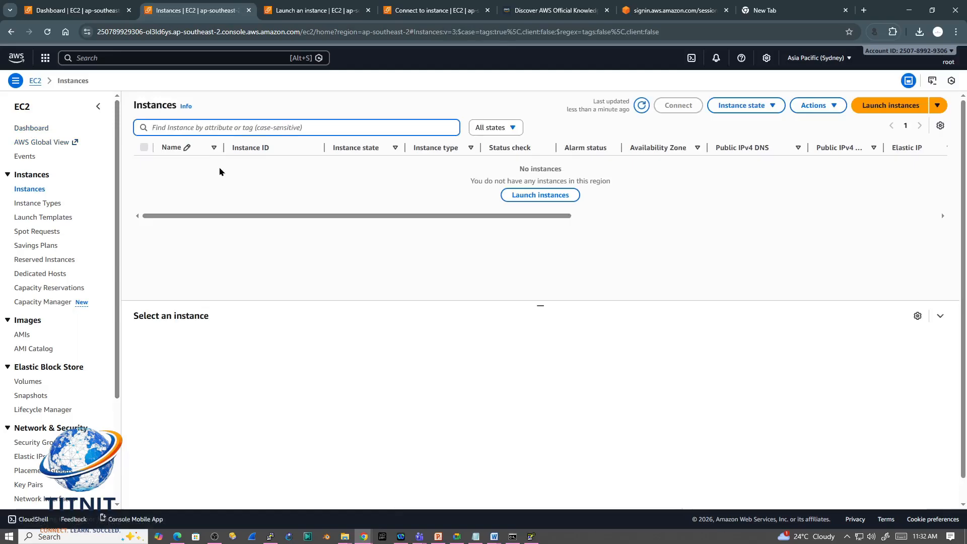
Step: Open the launched SERVER1 instance from its success page and list the running instances in the Mumbai region
left_click(303, 16)
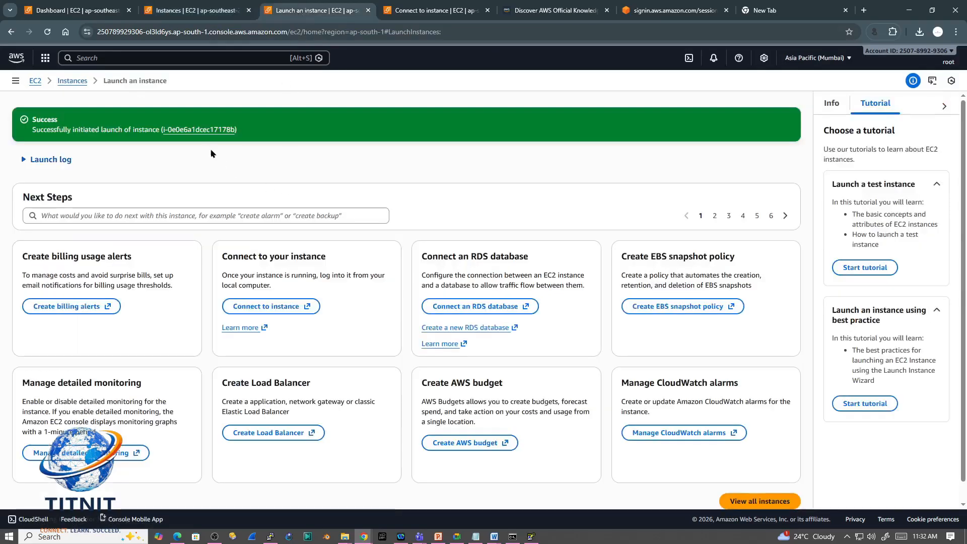
left_click(202, 130)
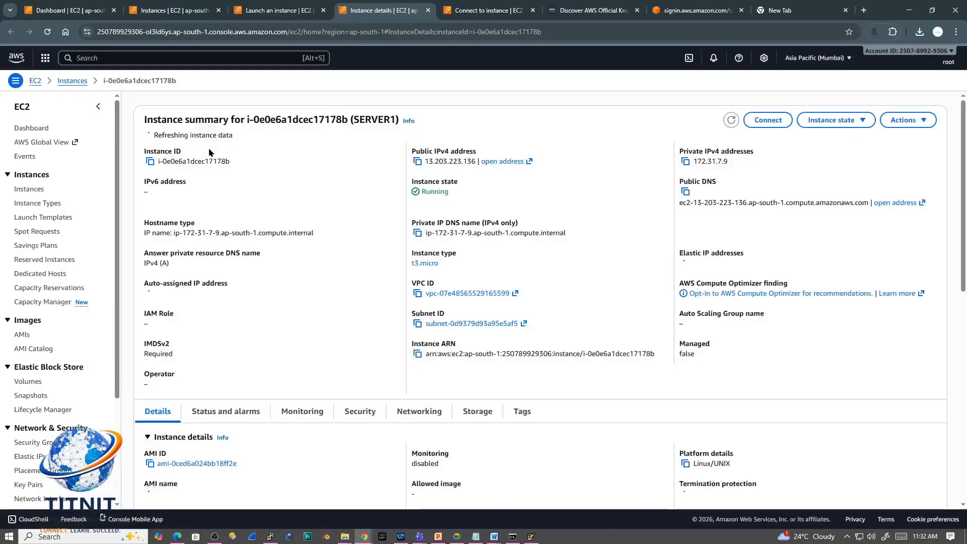
left_click(32, 129)
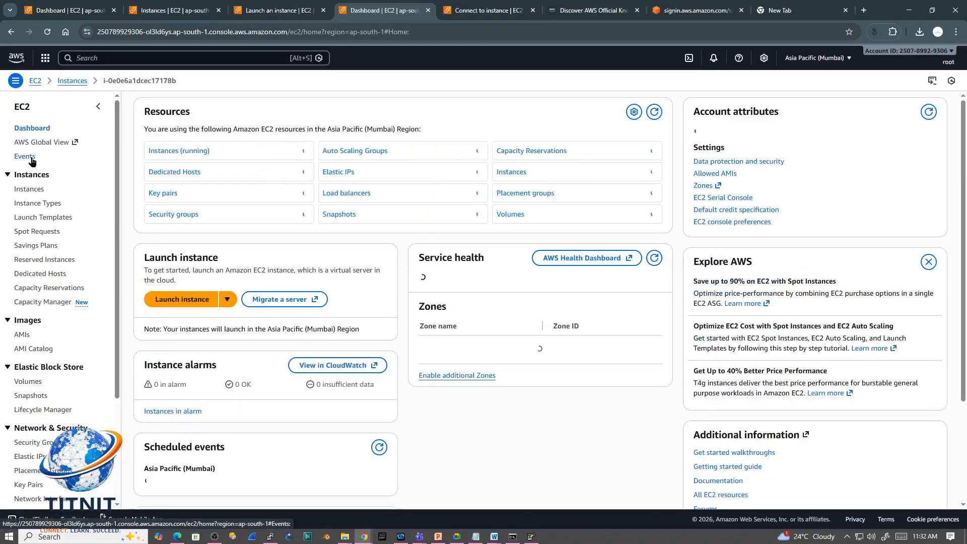
left_click(172, 151)
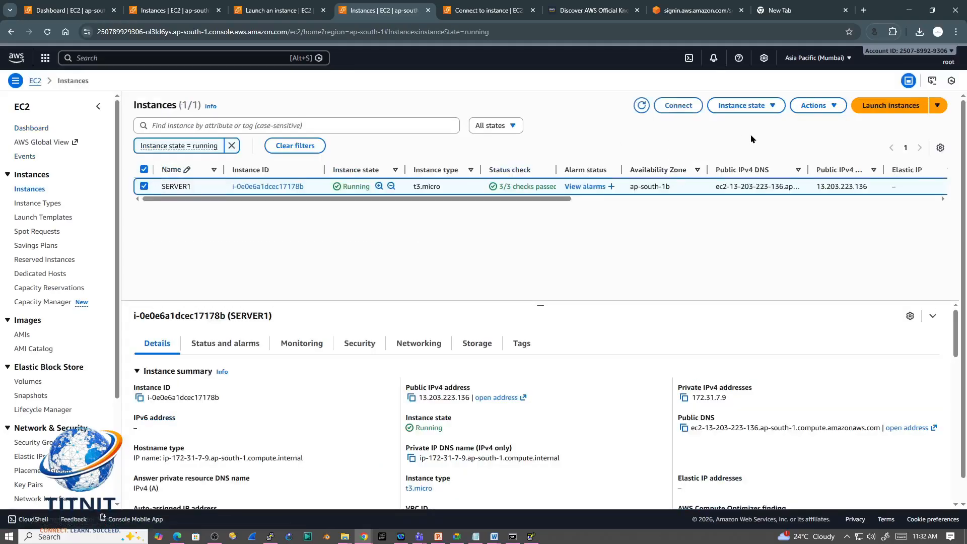
Step: Begin launching another Mumbai instance with the Windows image and enter SERVER2 in the AMI catalog search
left_click(882, 105)
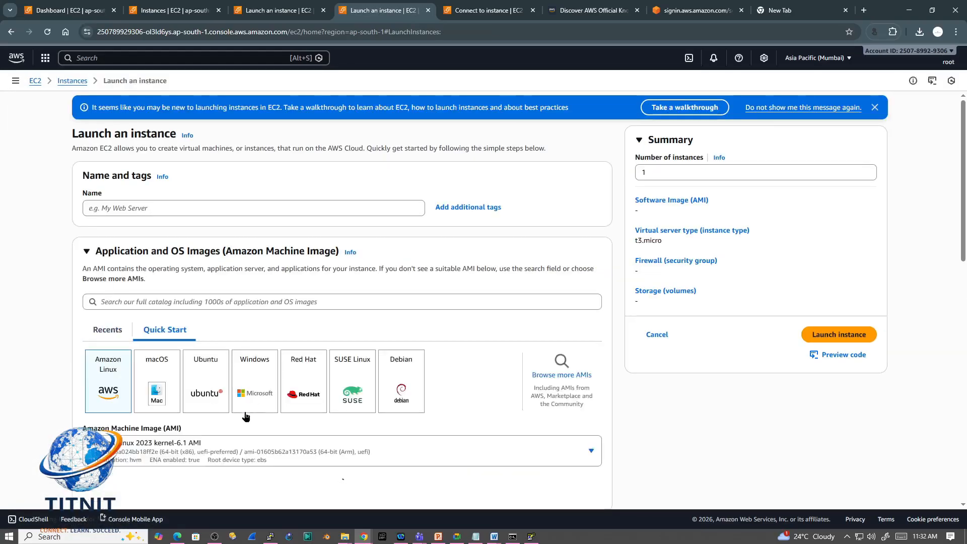
left_click(255, 388)
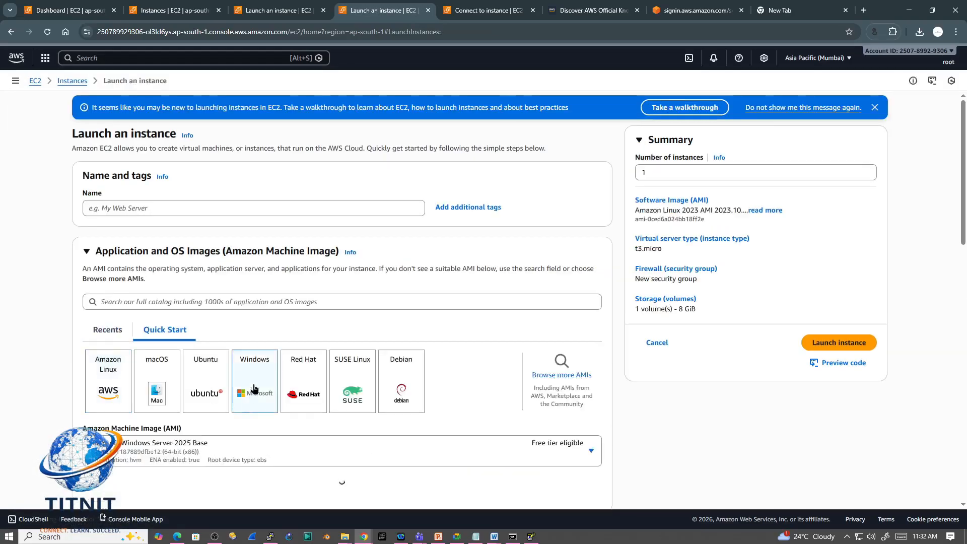
left_click(188, 301)
type("SERVER2")
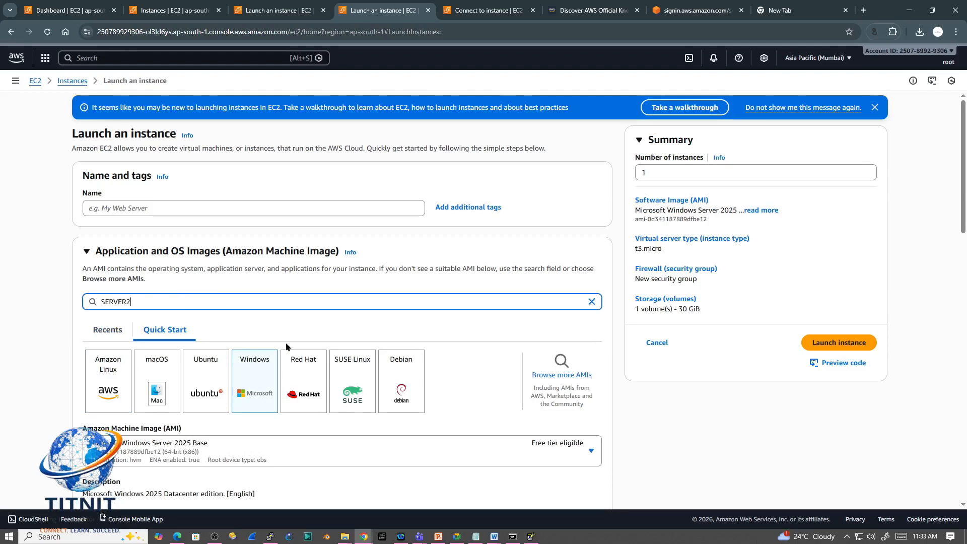
Step: Choose SERVER1-KEY as the key pair, review the network and storage settings, and launch the Windows instance
scroll(944, 302, "down", 7)
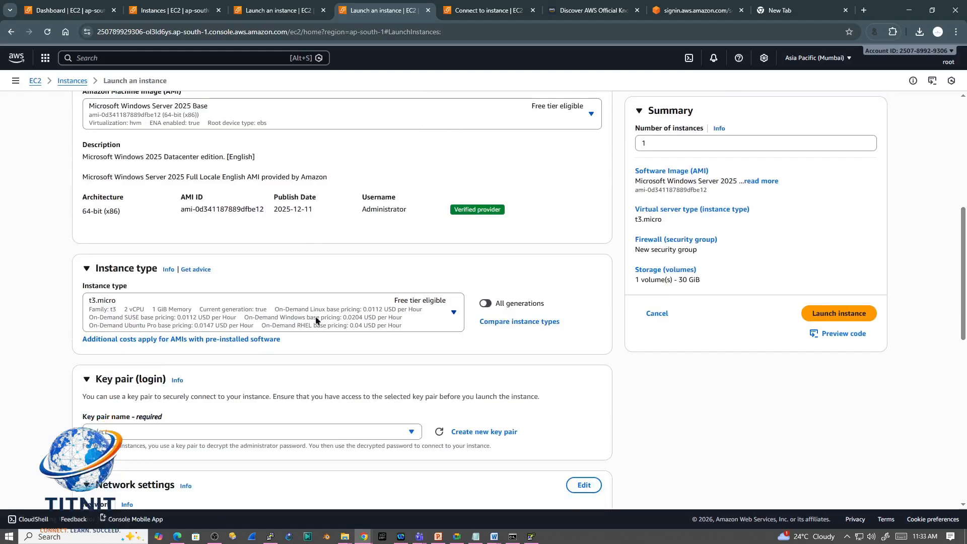
scroll(964, 273, "down", 4)
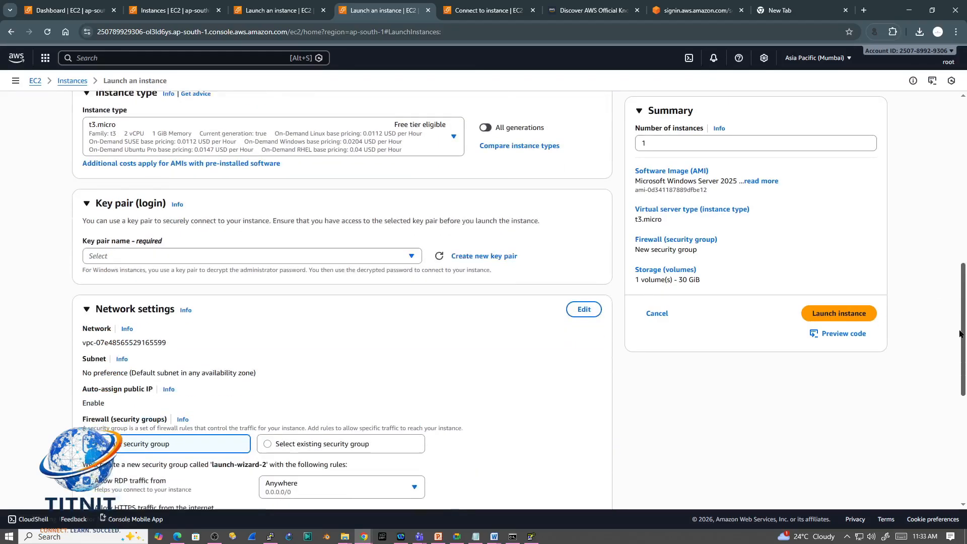
left_click(410, 246)
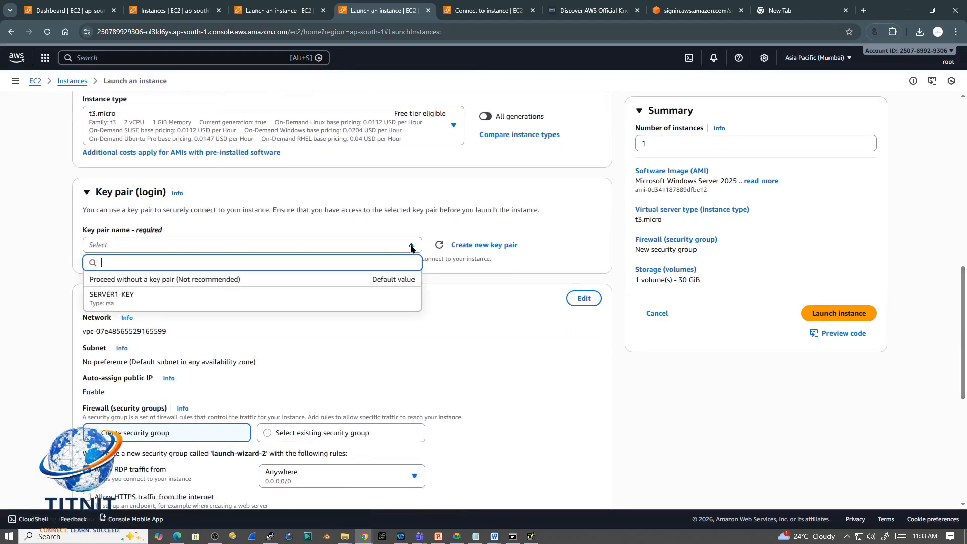
left_click(324, 297)
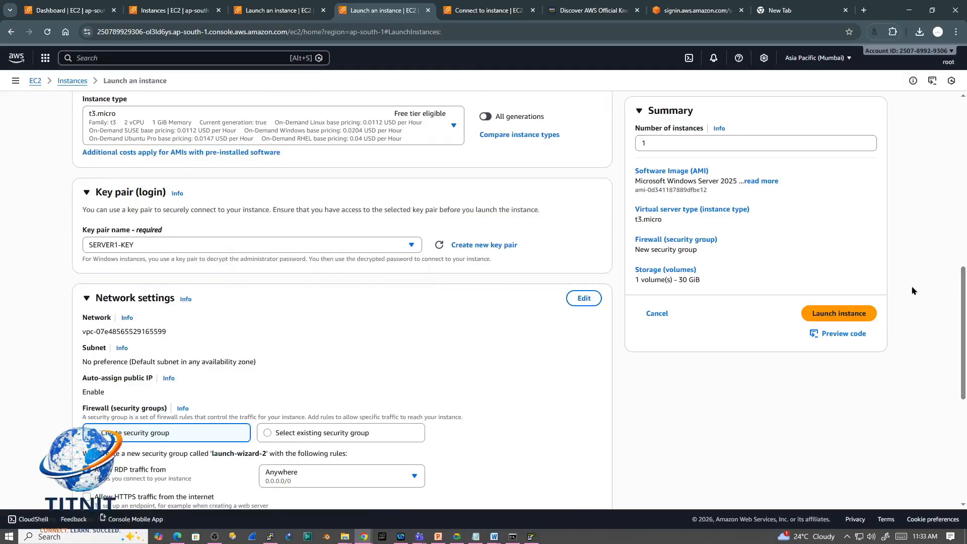
scroll(911, 291, "down", 5)
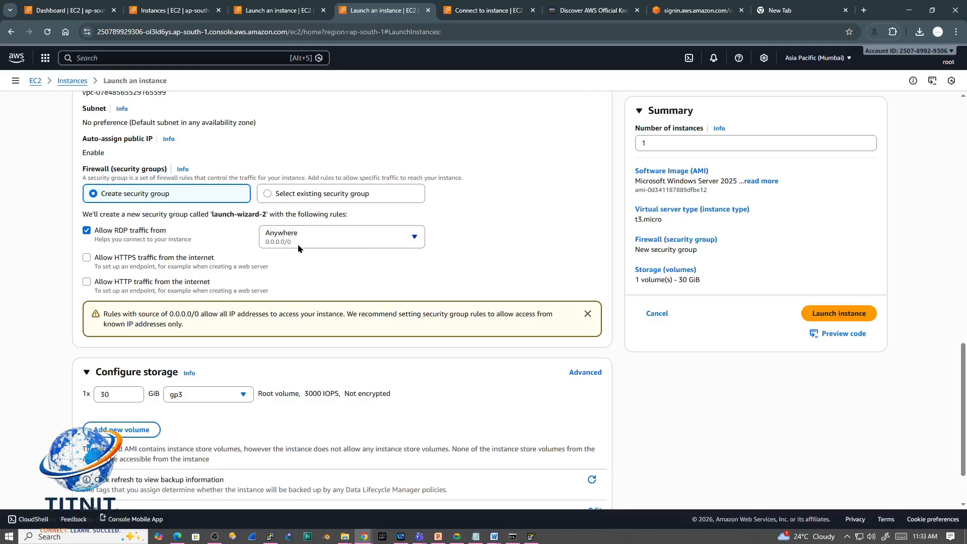
left_click_drag(960, 368, 960, 391)
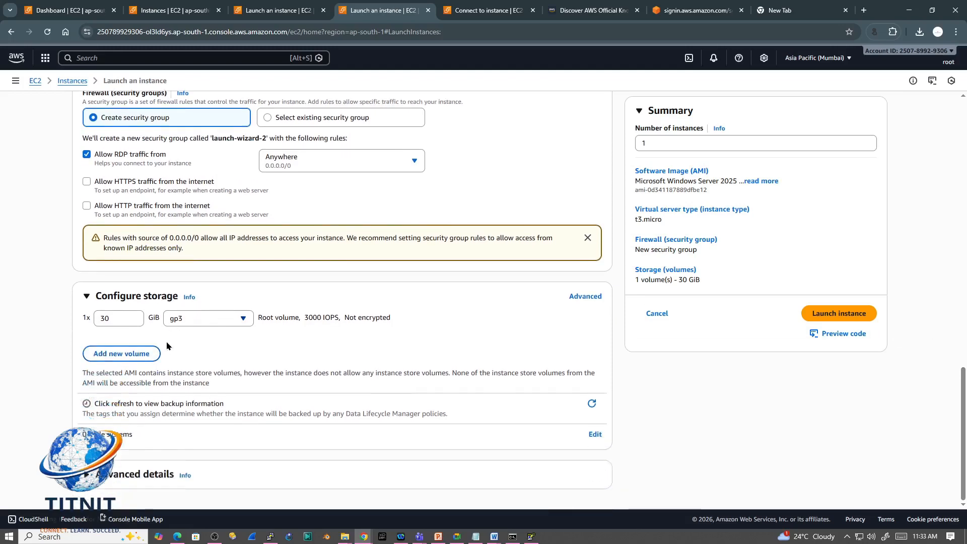
left_click(814, 314)
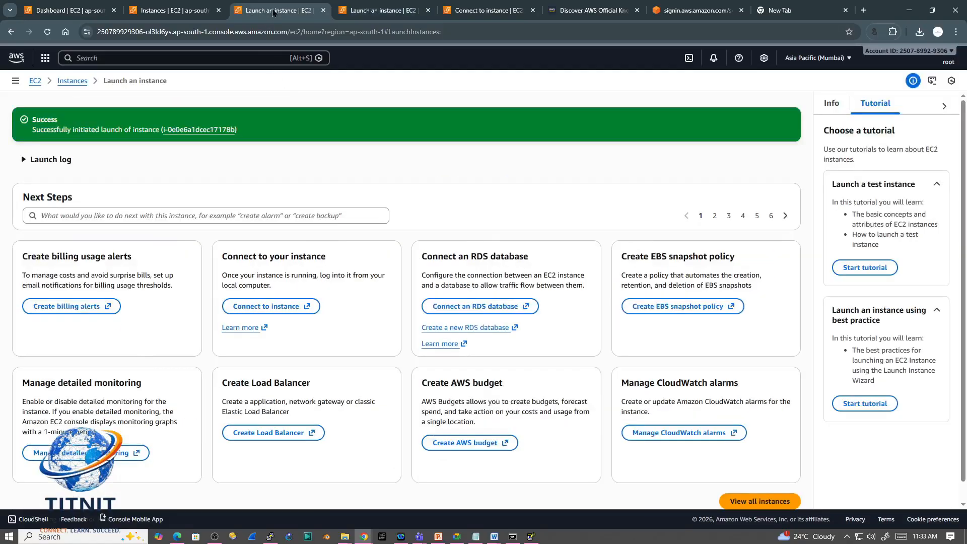
Step: Return to SERVER1's connection page and review its Session Manager and EC2 Instance Connect options
left_click(172, 10)
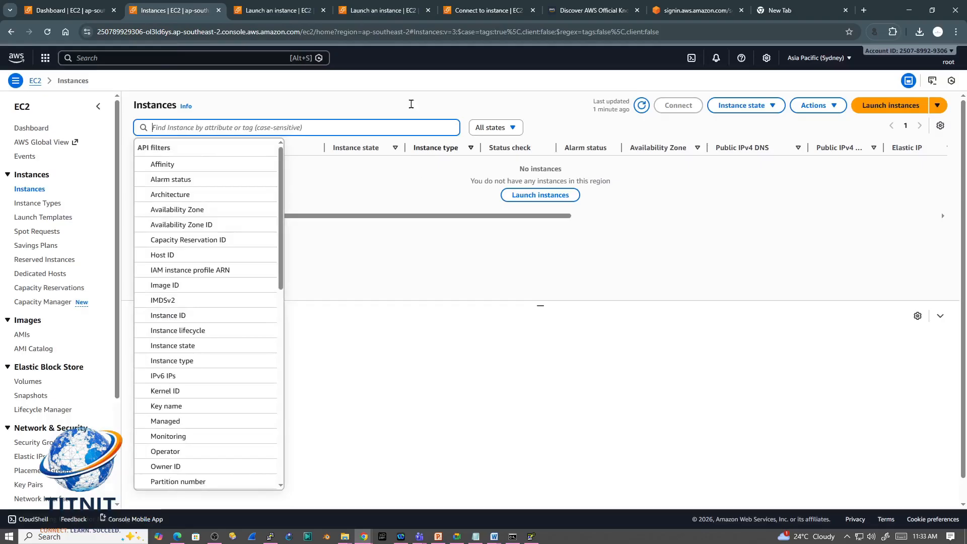
left_click(374, 12)
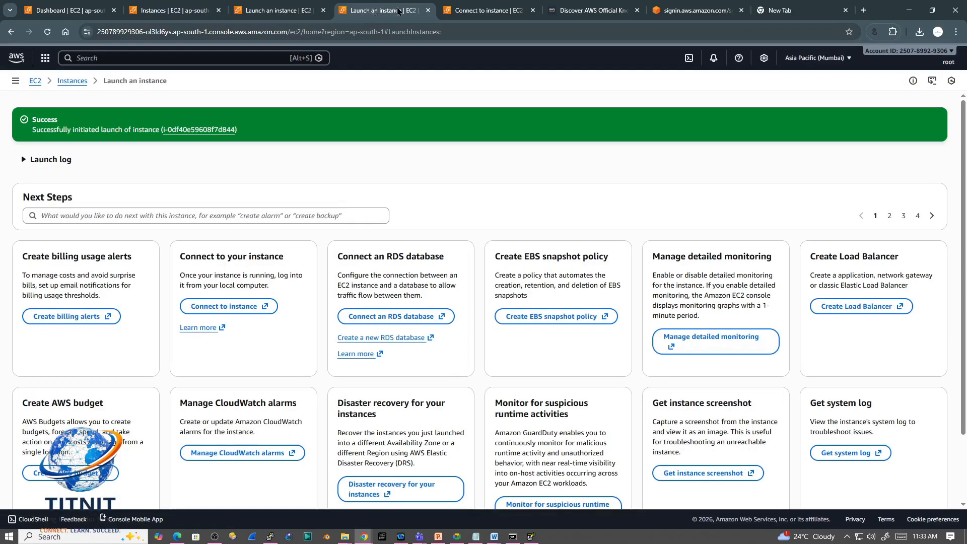
left_click(424, 7)
left_click(486, 10)
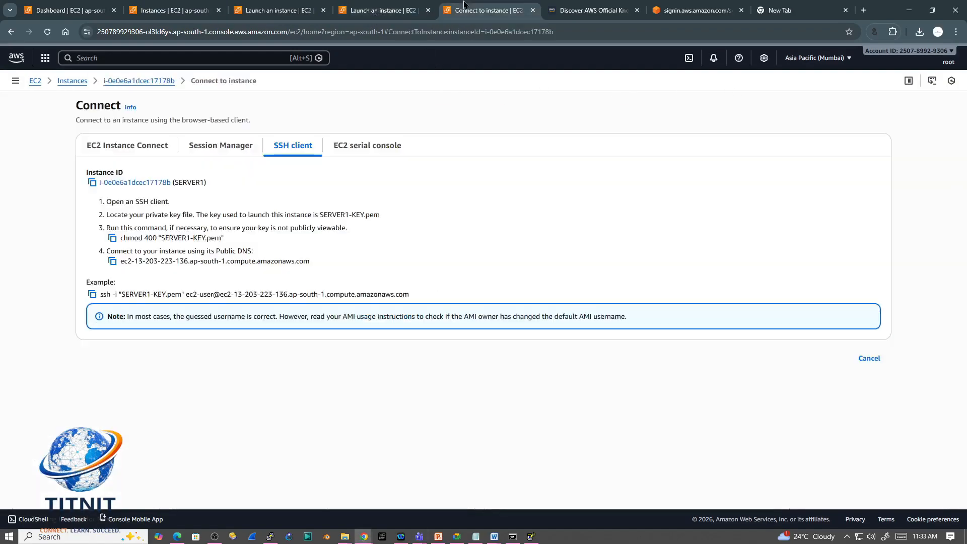
left_click(217, 148)
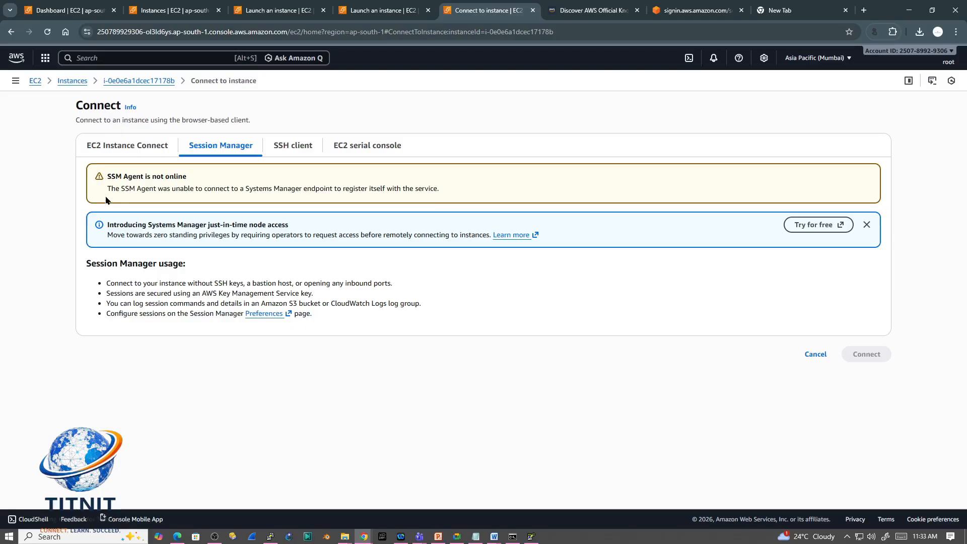
left_click(145, 148)
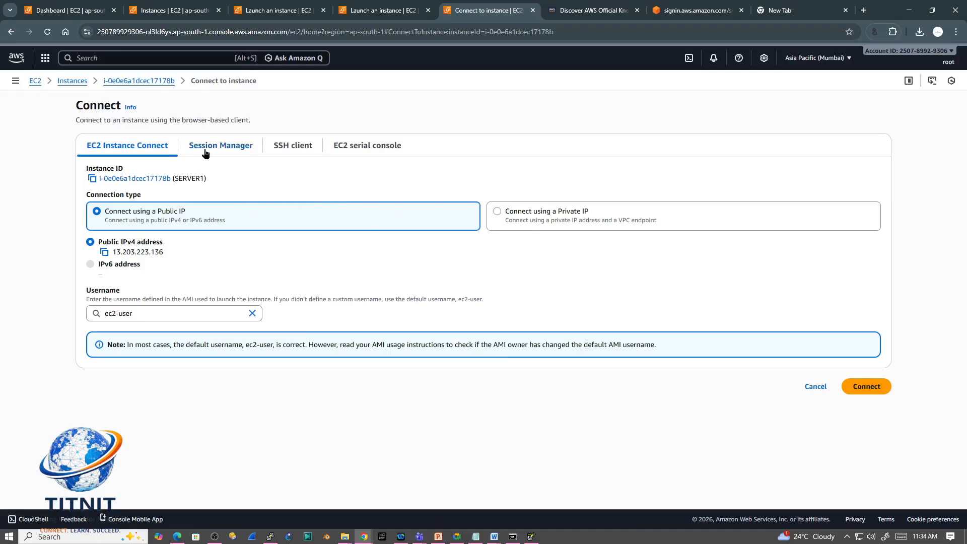
Step: Look over SERVER1's instance summary and go back to the list of running Mumbai instances
left_click(152, 180)
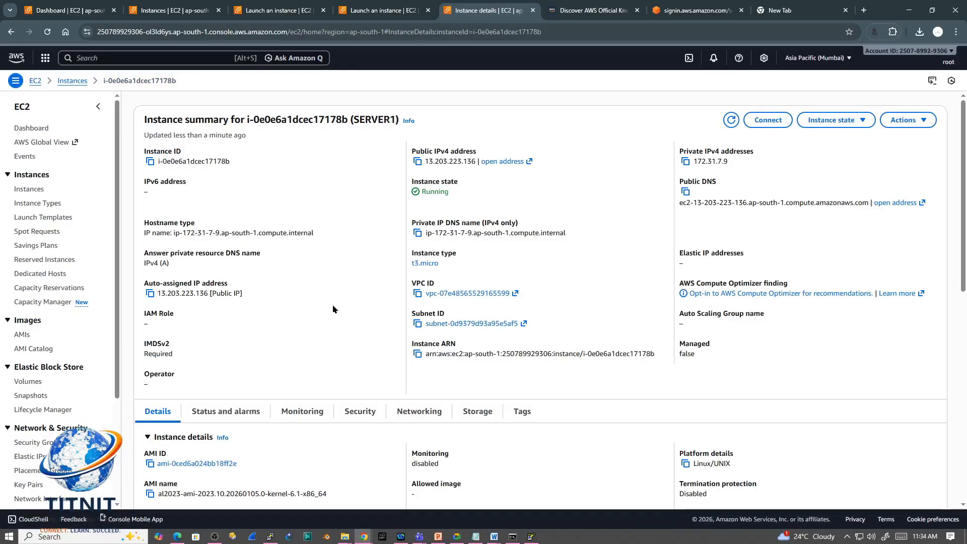
scroll(333, 308, "down", 10)
scroll(332, 309, "up", 10)
left_click(70, 82)
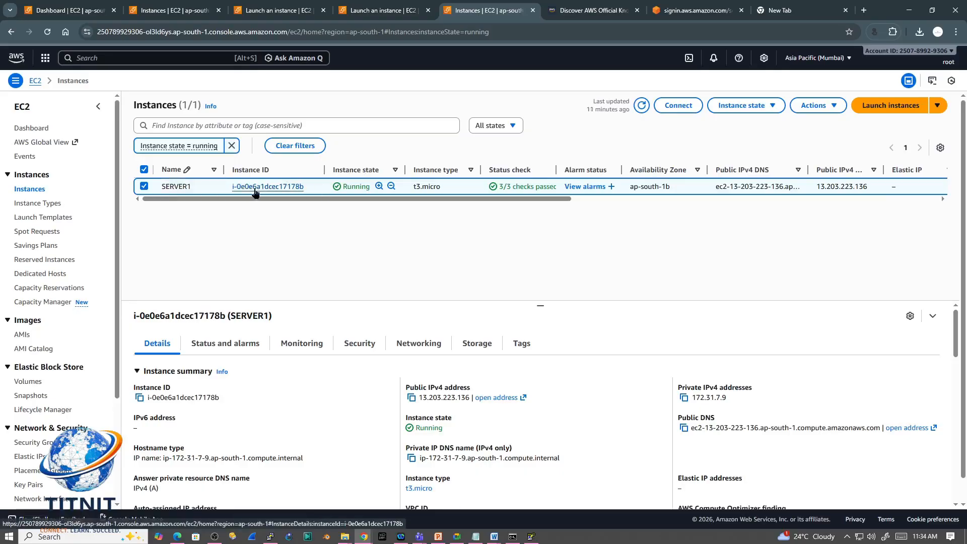
Step: Open the connection options for SERVER1 and compare Session Manager, SSH client and EC2 serial console, ending on SSH client
left_click(674, 115)
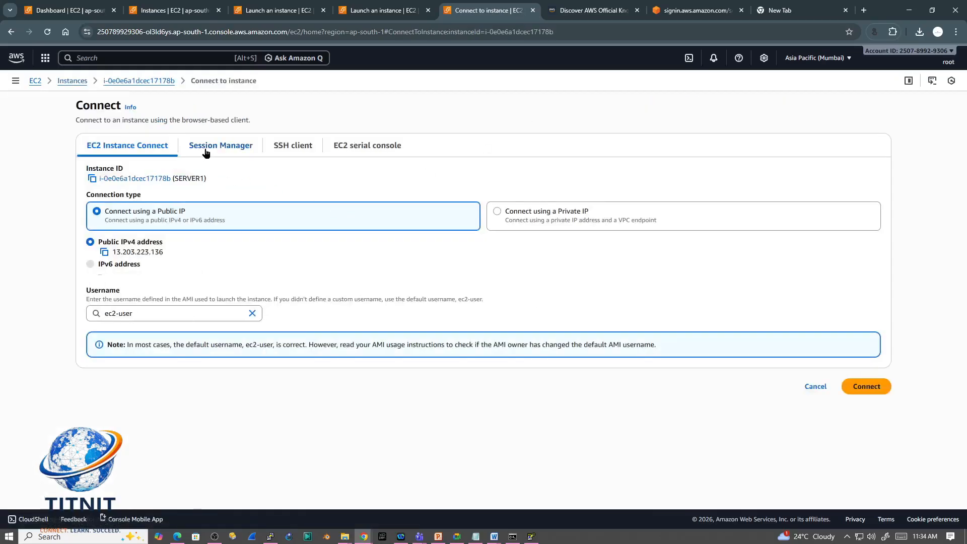
left_click(207, 148)
left_click(283, 145)
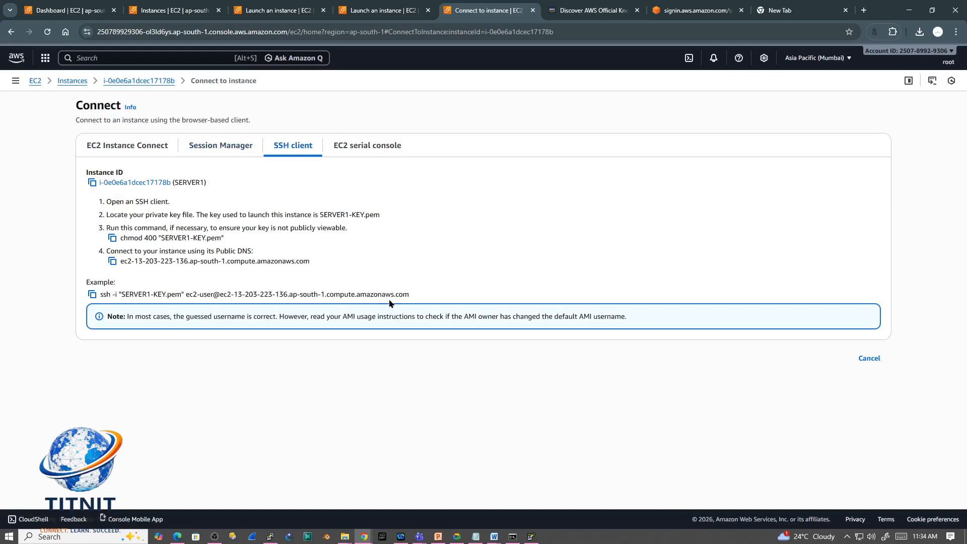
left_click(366, 149)
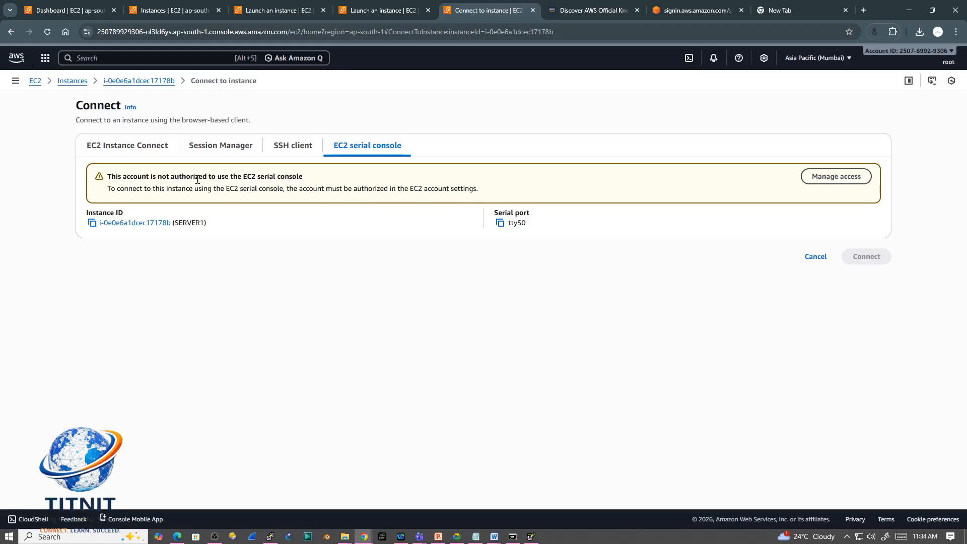
left_click(282, 150)
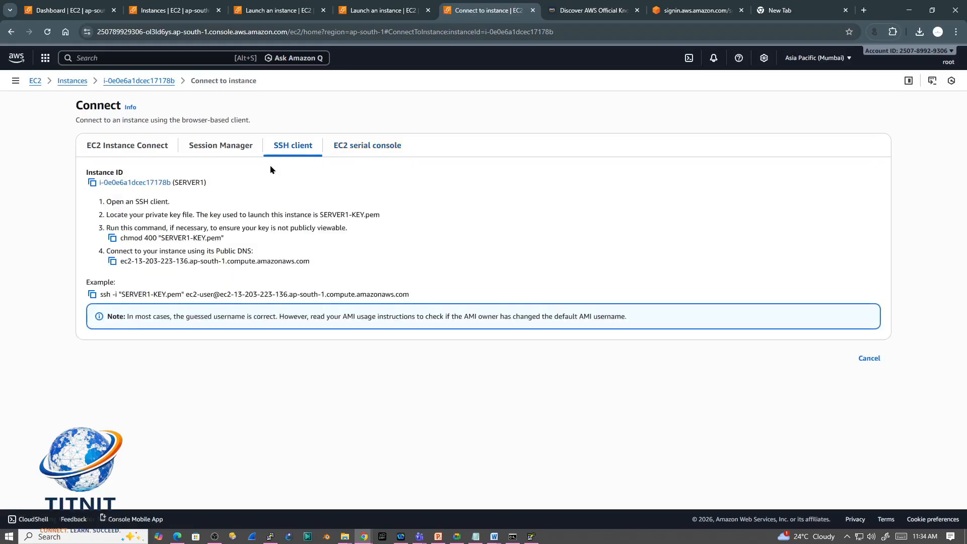
left_click(222, 145)
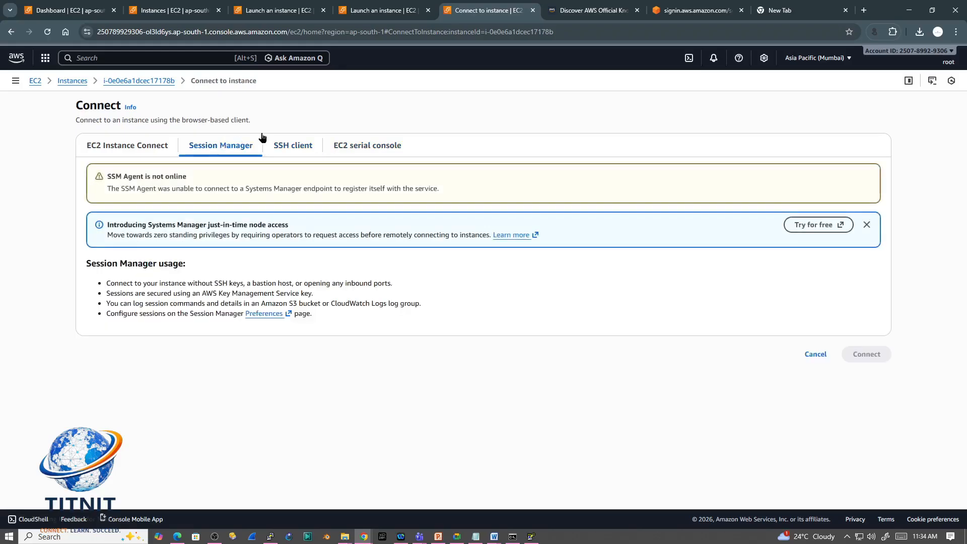
left_click(679, 10)
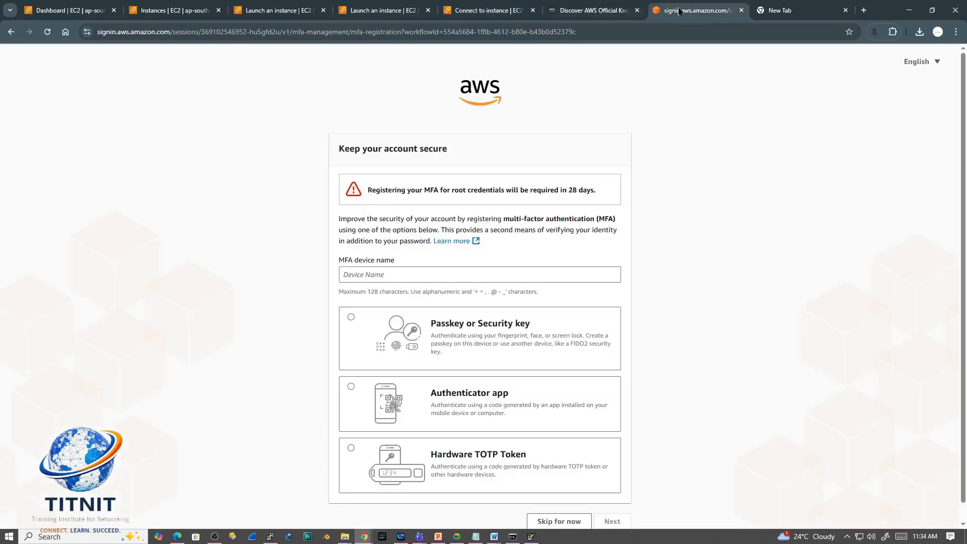
left_click(594, 11)
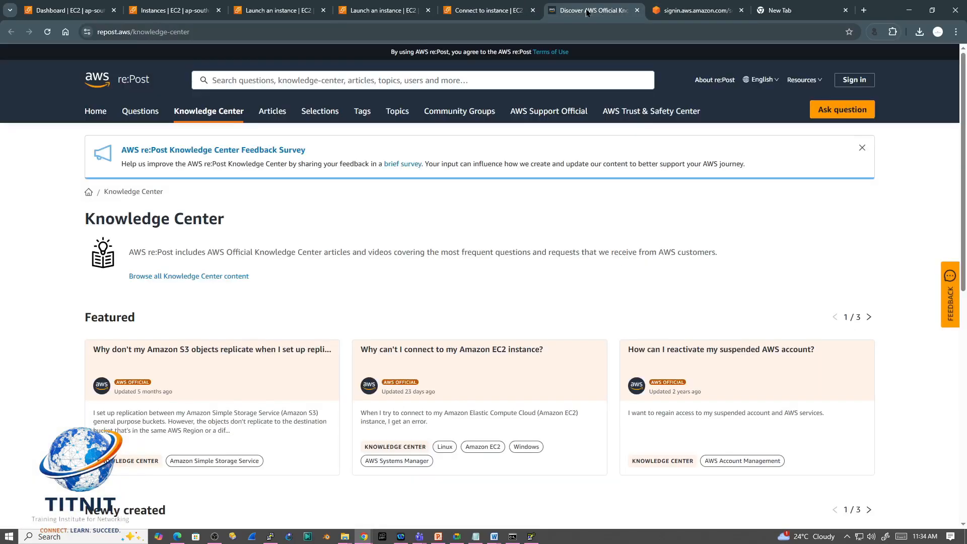
left_click(498, 11)
Step: Return to the EC2 dashboard, reload it and open the list of running Mumbai instances
left_click(35, 81)
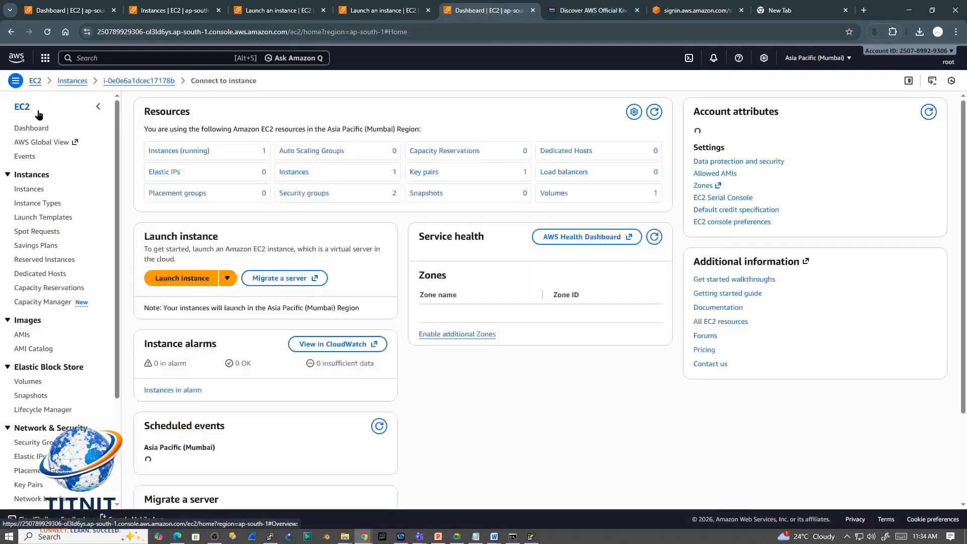
left_click(47, 33)
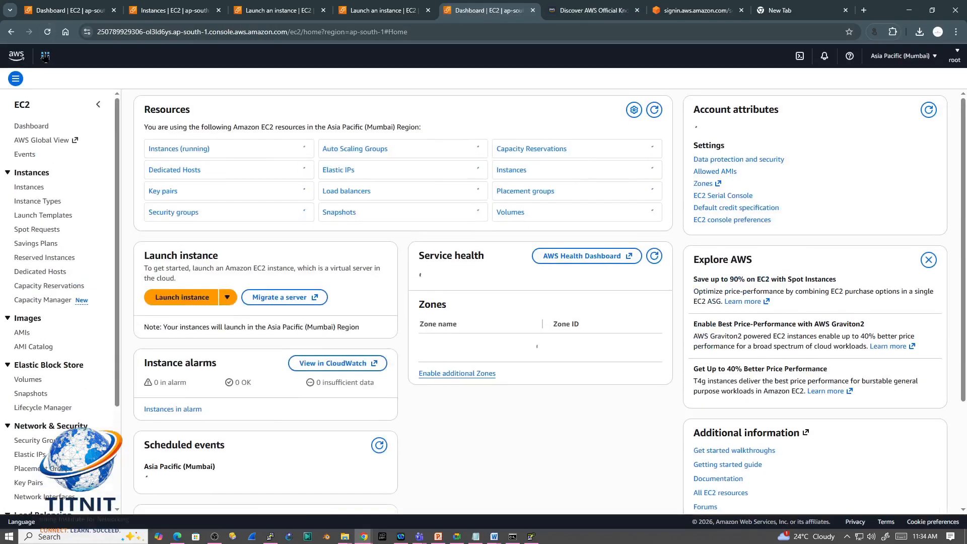
left_click(168, 151)
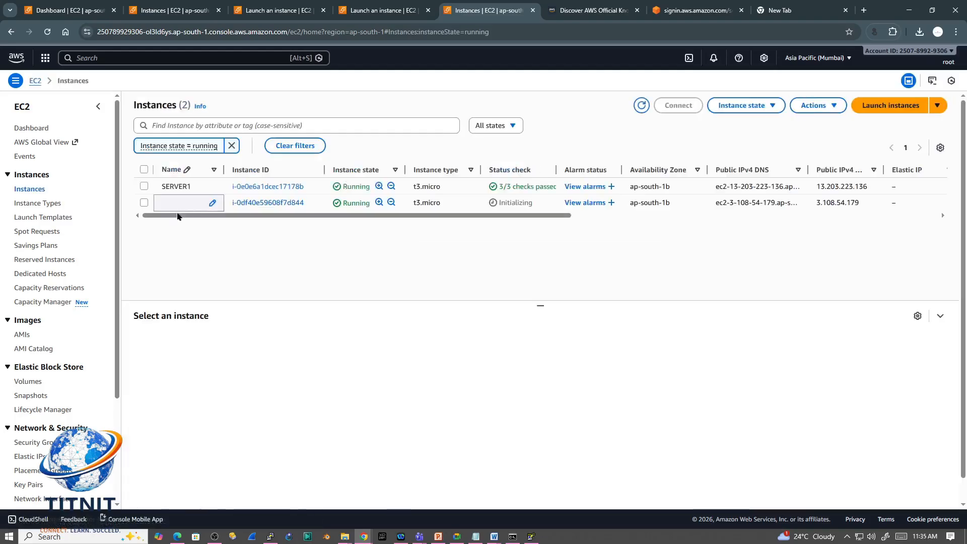
Step: Name the unnamed running instance WINDOWS SERVER
left_click(212, 202)
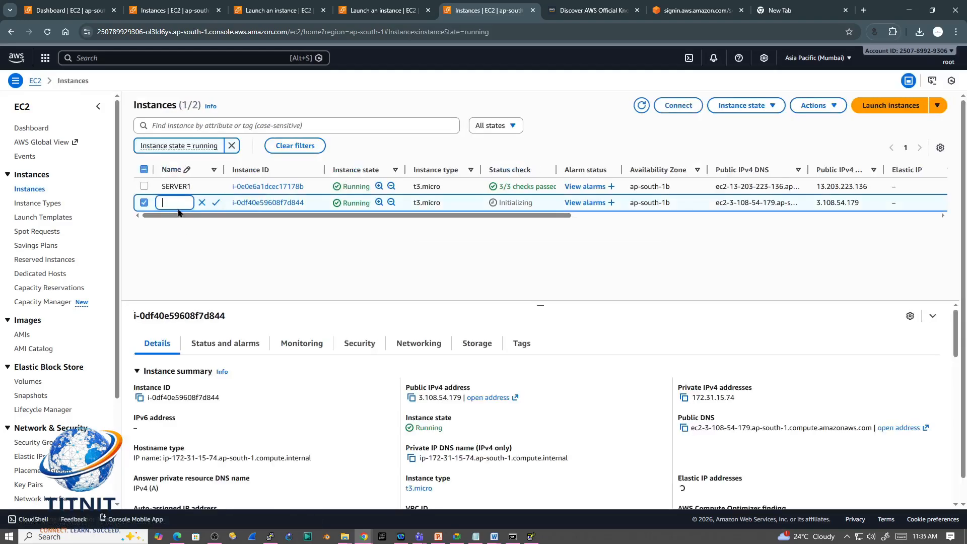
type("WI")
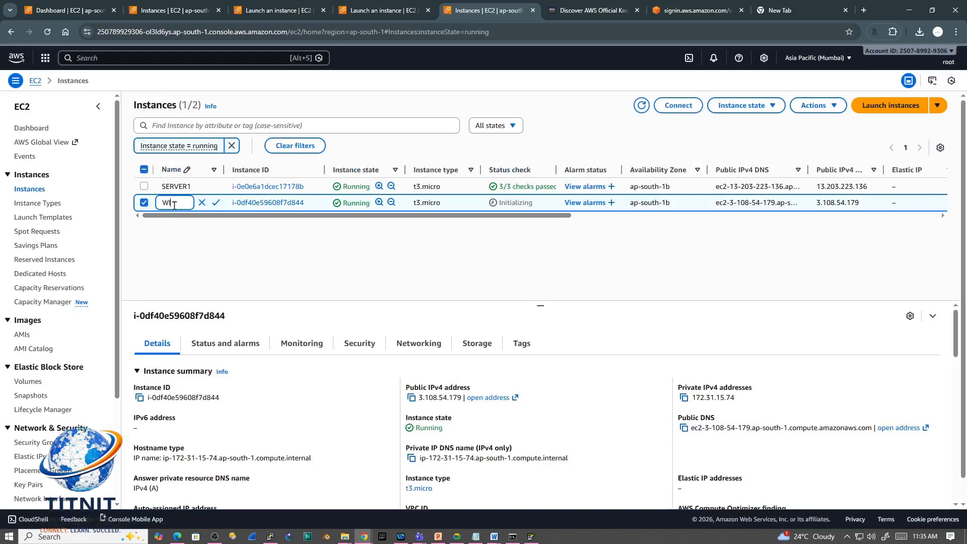
type("NDOWS SE")
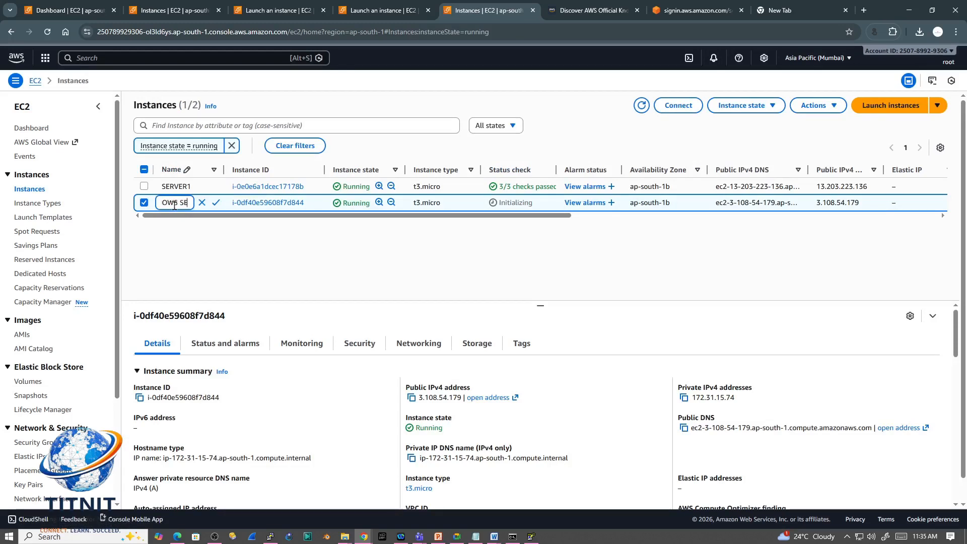
type("RVER")
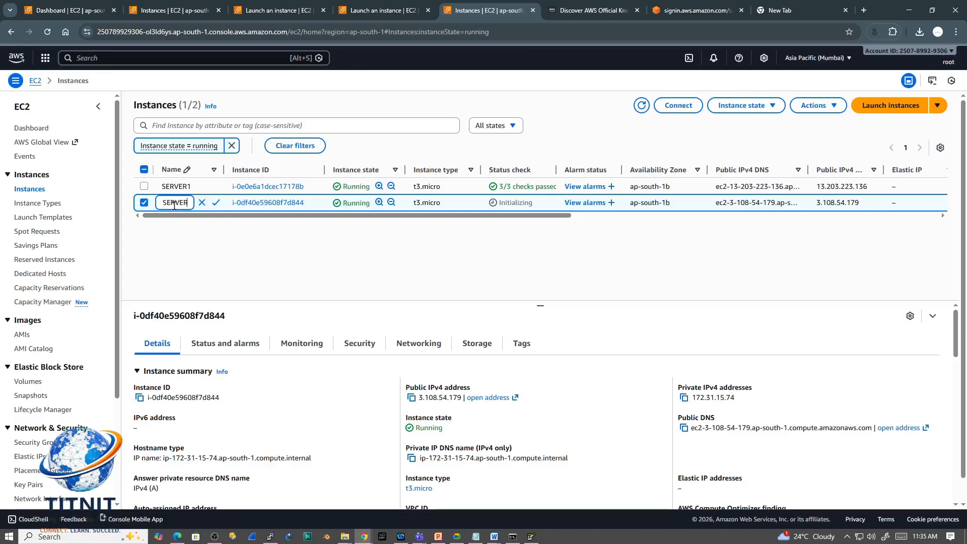
key("Return")
left_click(174, 201)
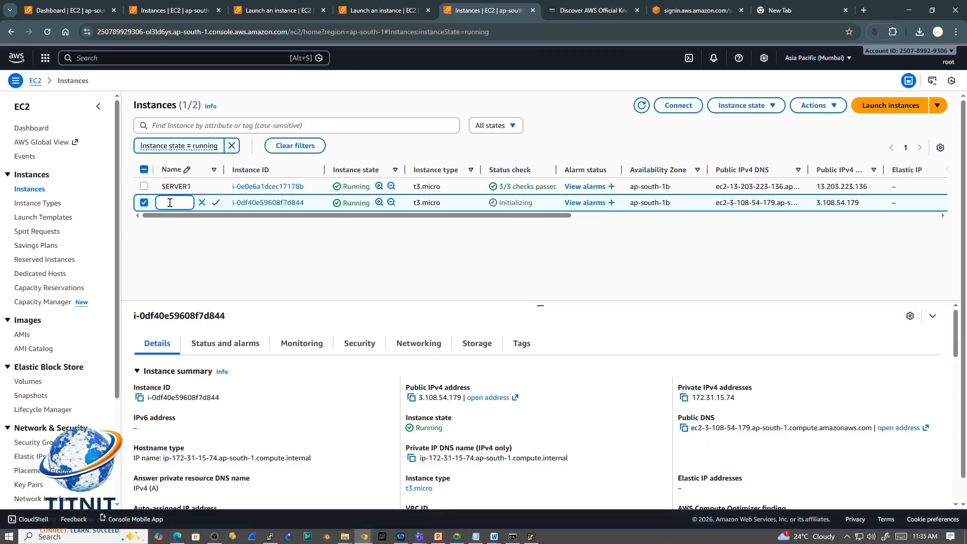
type("WINDOWS SERVER")
left_click(216, 202)
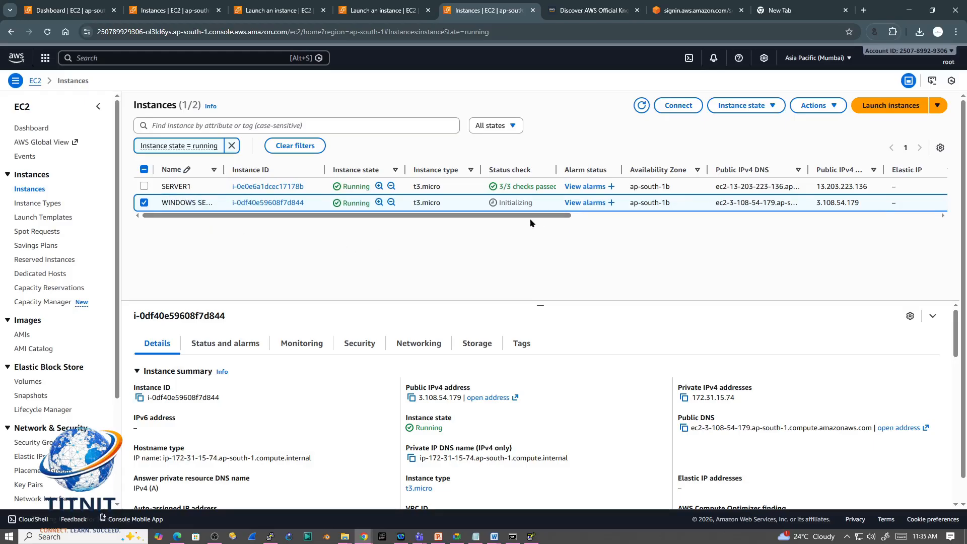
left_click_drag(530, 223, 447, 225)
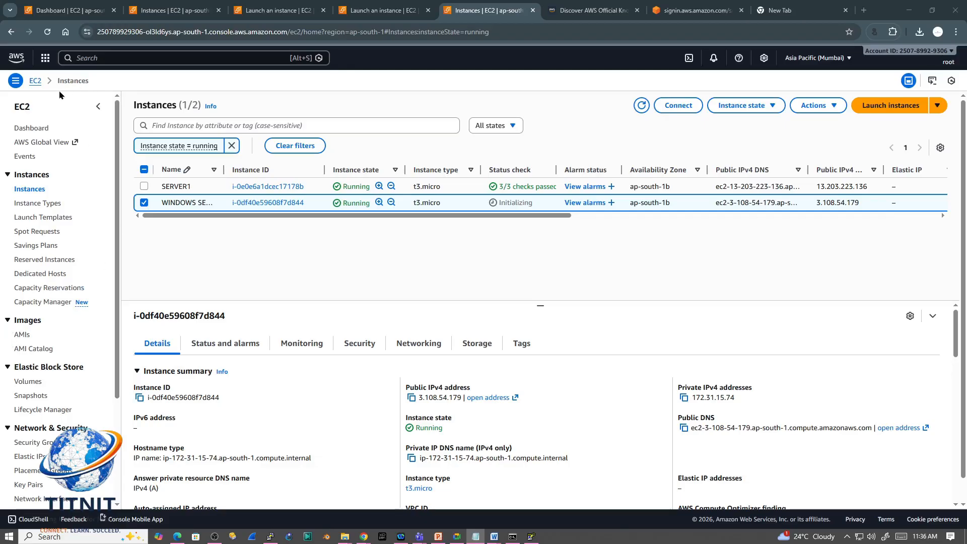
Step: Refresh the instance list, select WINDOWS SERVER and open its RDP client connection details
left_click(47, 31)
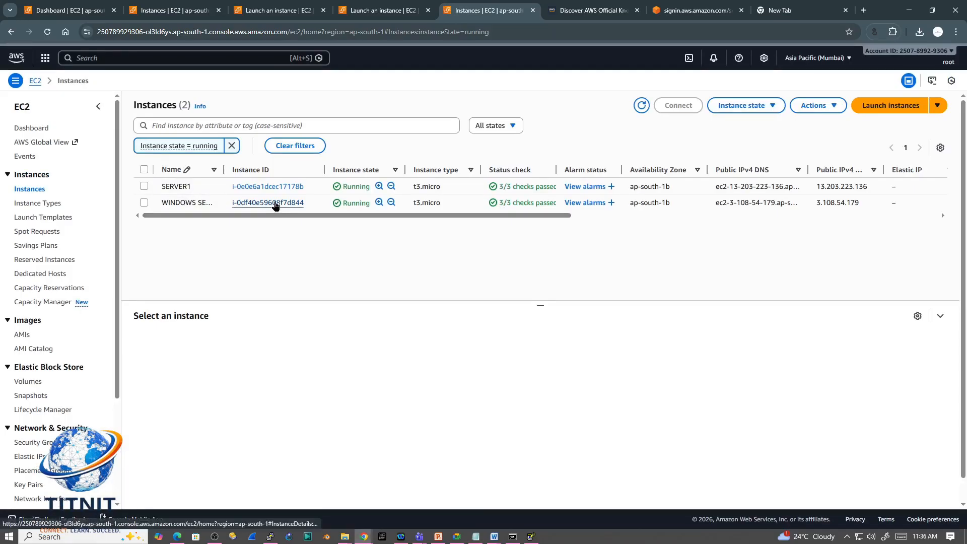
left_click(144, 202)
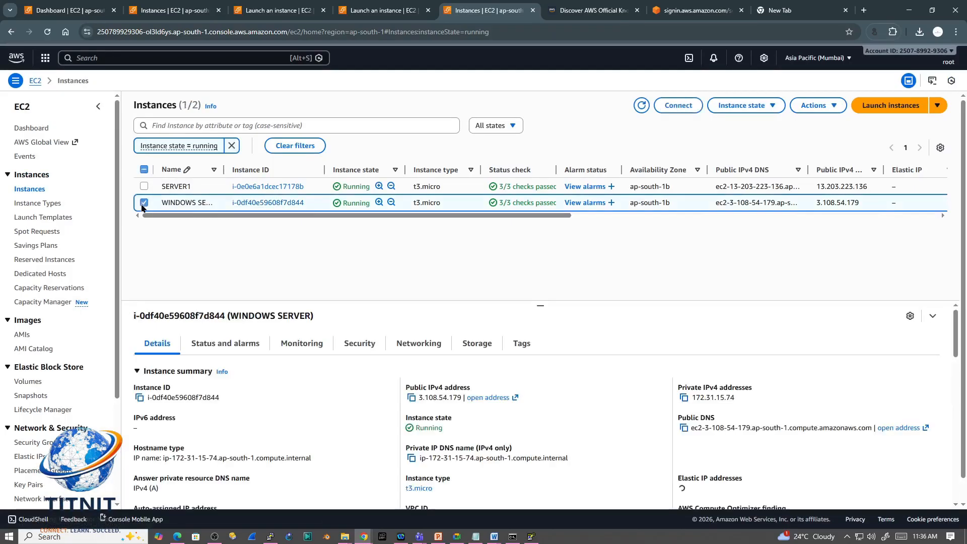
left_click(677, 106)
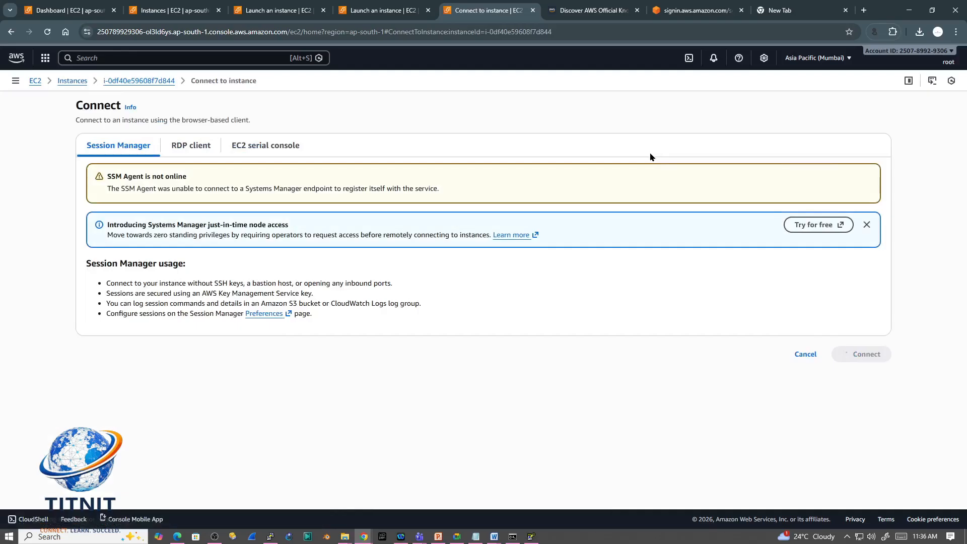
left_click(192, 147)
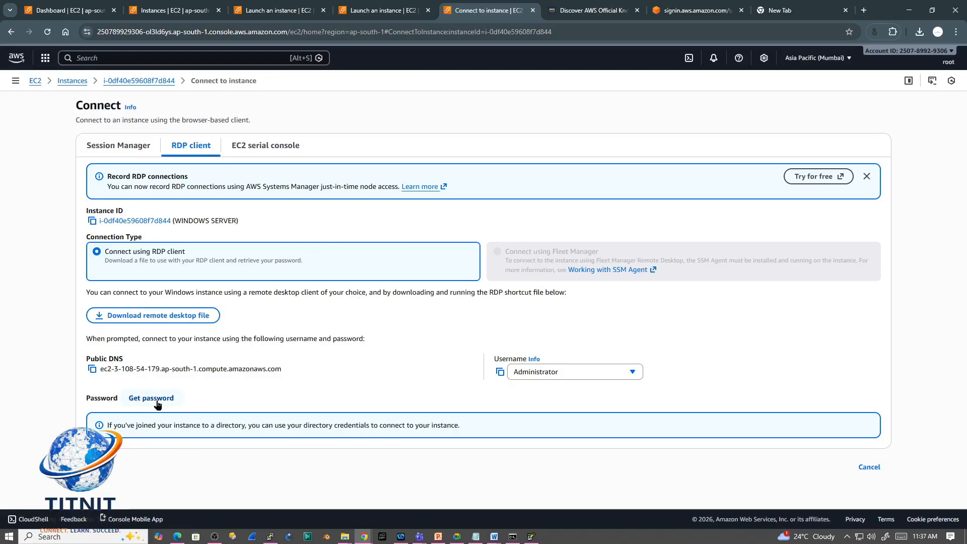
Step: Copy WINDOWS SERVER's public DNS, open Remote Desktop Connection and clear the previous computer name
left_click(92, 369)
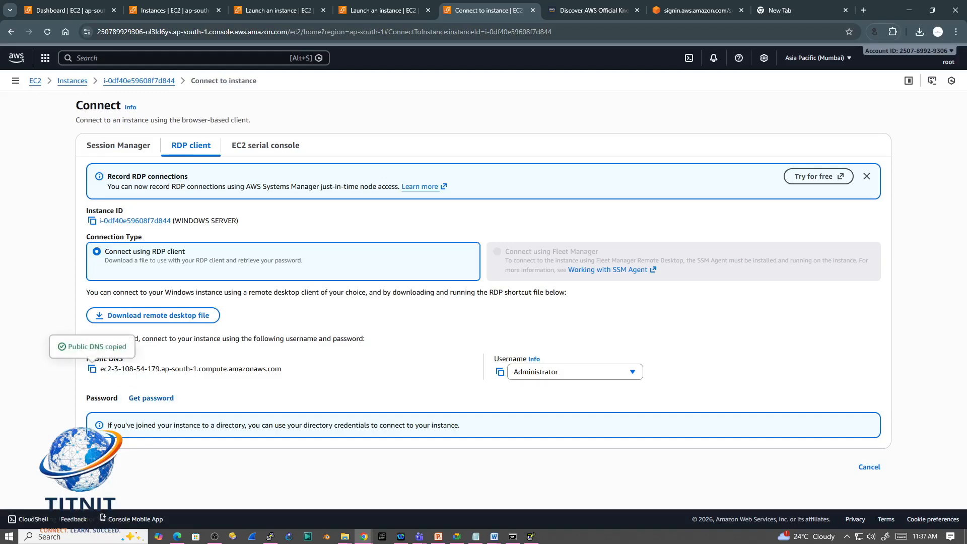
key("super")
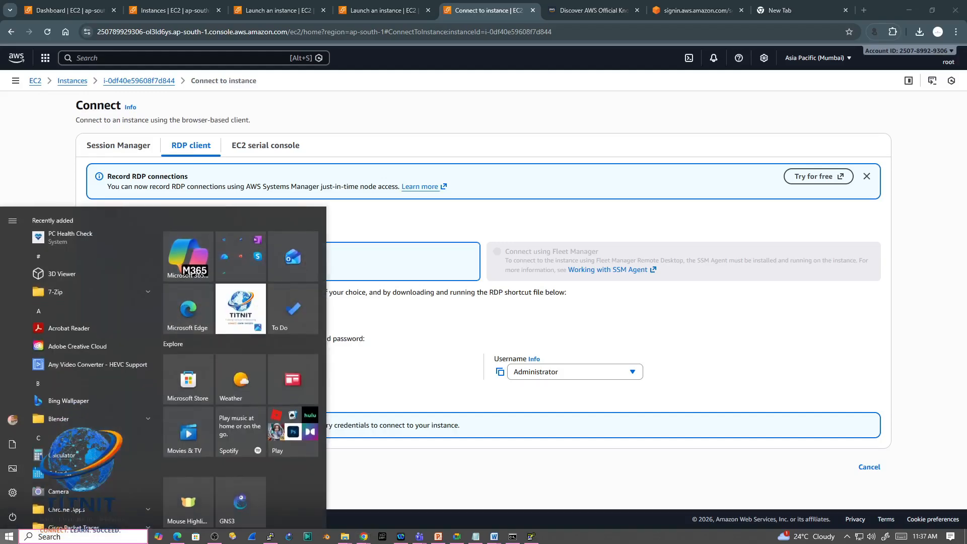
type("RDP")
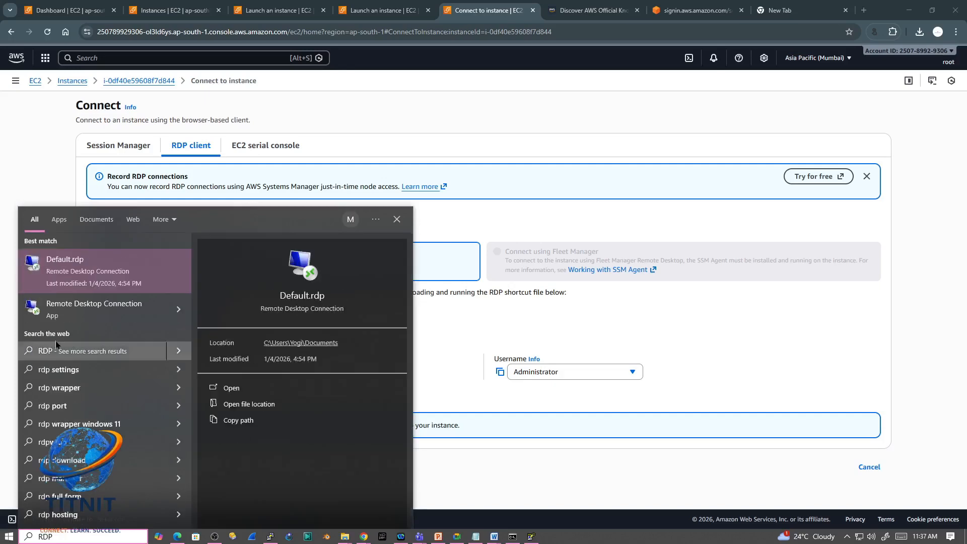
left_click(108, 315)
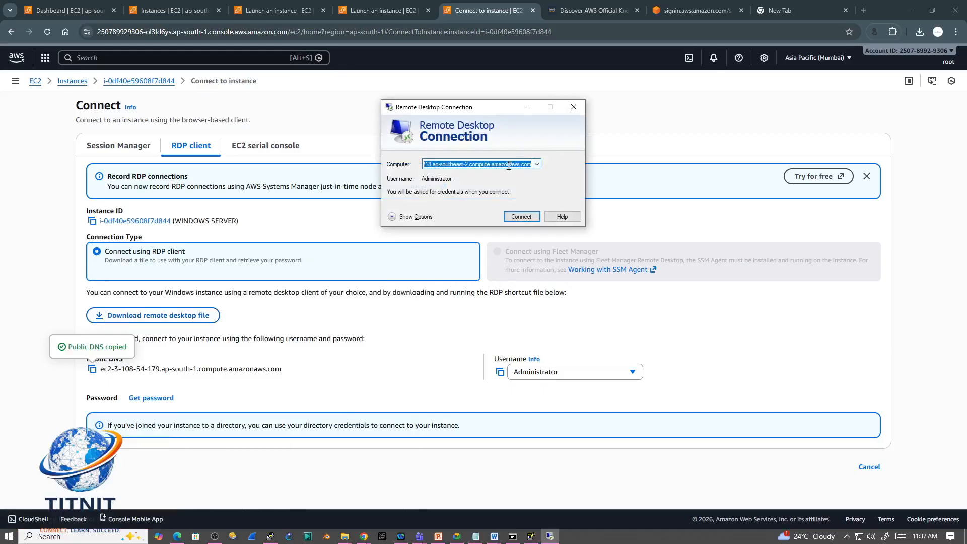
key("BackSpace")
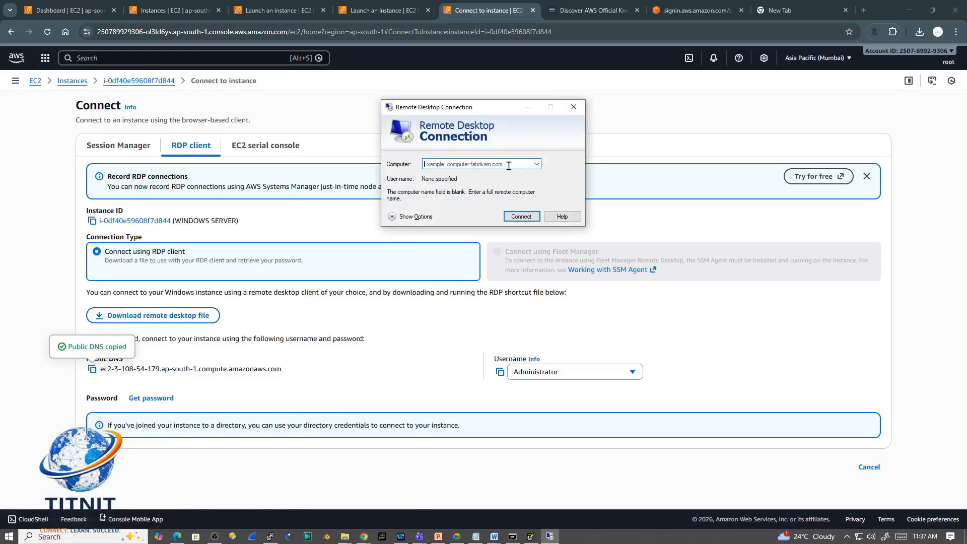
Step: Copy the public DNS of WINDOWS SERVER again and use it as the computer name to start a Remote Desktop connection
left_click(186, 160)
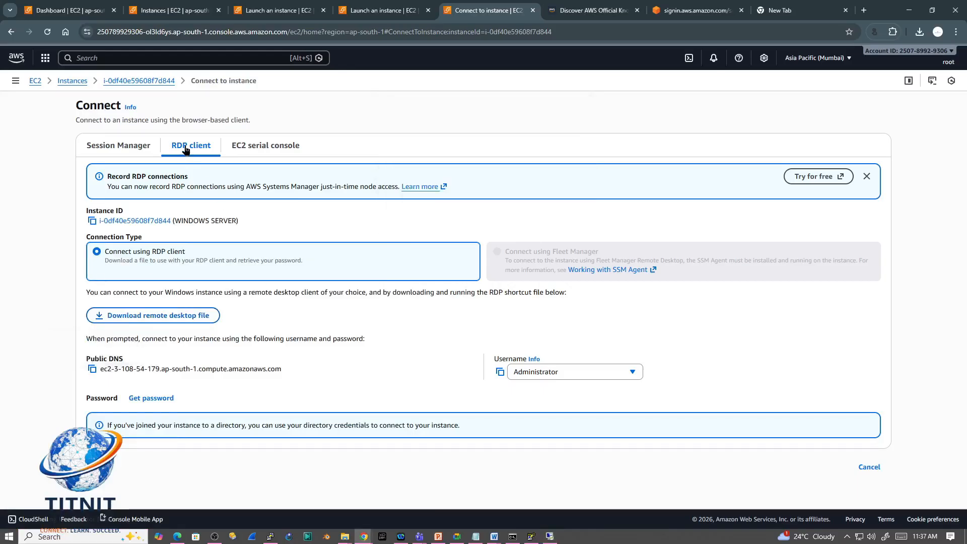
left_click(93, 373)
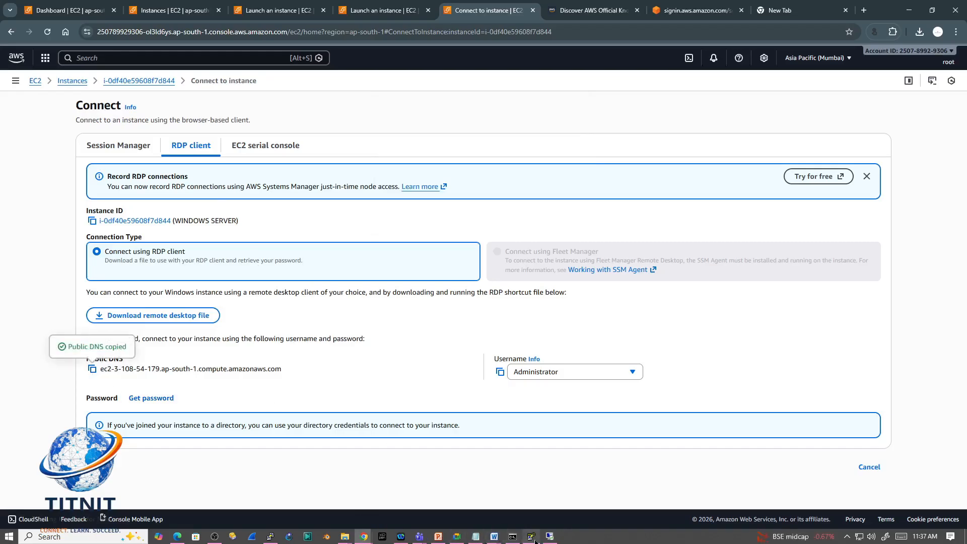
left_click(550, 535)
left_click(463, 162)
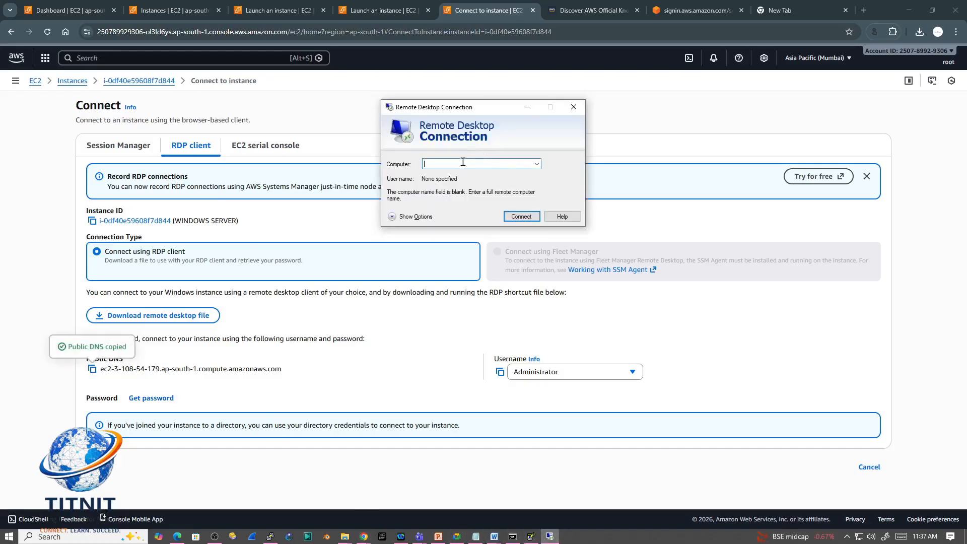
key("ctrl+v")
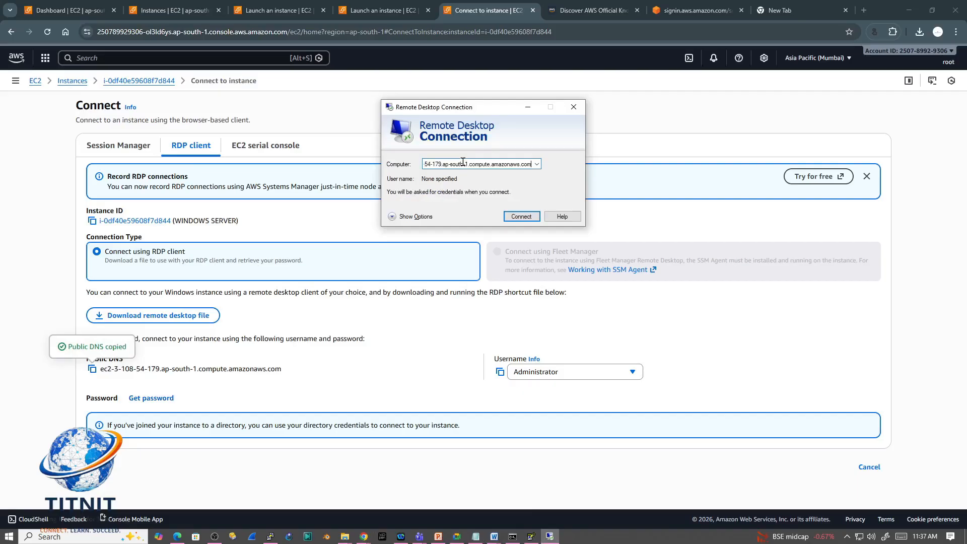
left_click(520, 216)
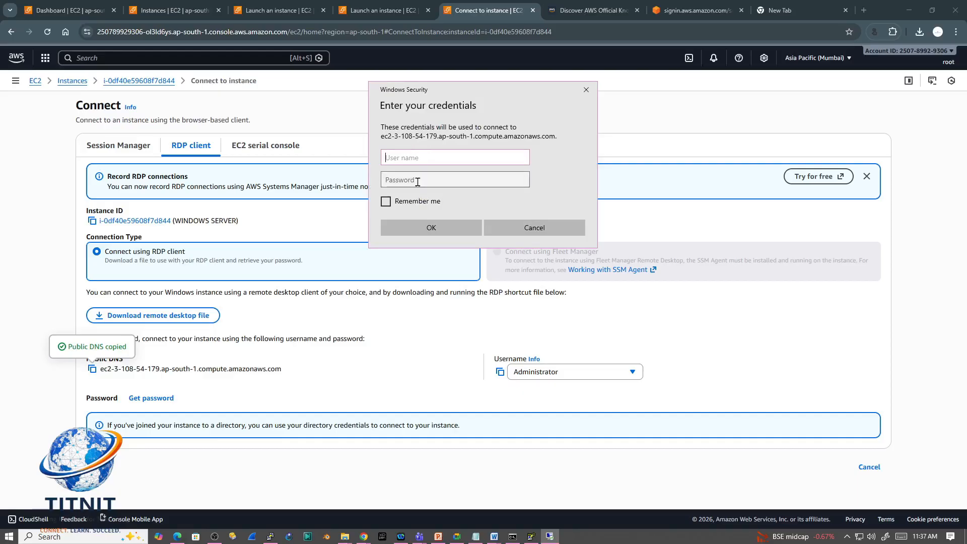
Step: Copy the Administrator username from the RDP client details and paste it as the user name in the Remote Desktop credentials prompt
left_click(324, 365)
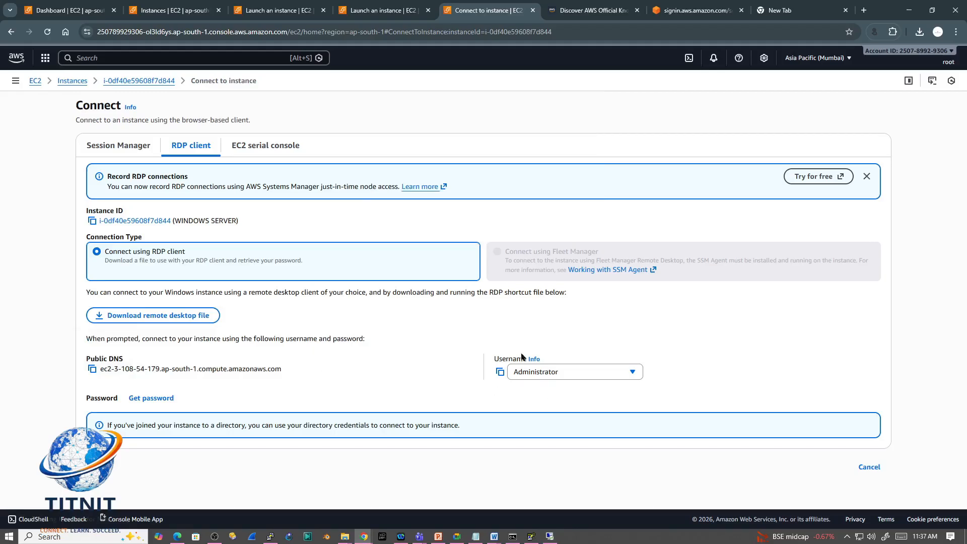
left_click(500, 372)
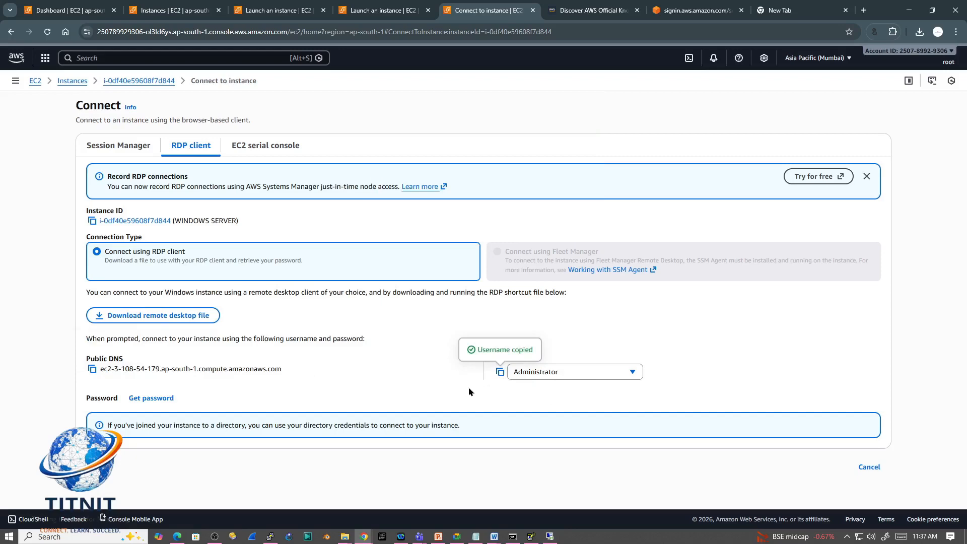
key("alt+Tab")
left_click(413, 402)
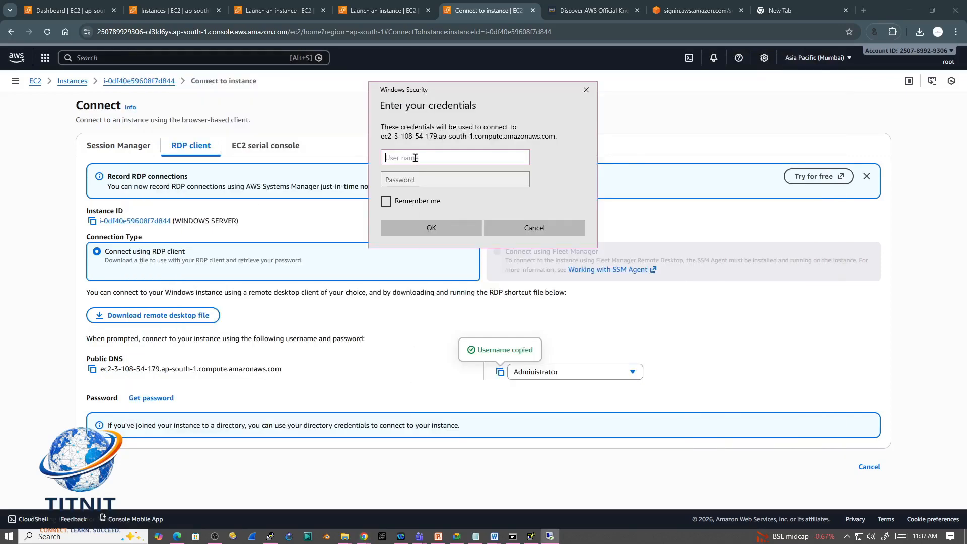
key("ctrl+v")
Step: Decrypt the initial Windows administrator password for WINDOWS SERVER by uploading the private key file SERVER1-KEY.pem from the aws\keypair folder
left_click(252, 389)
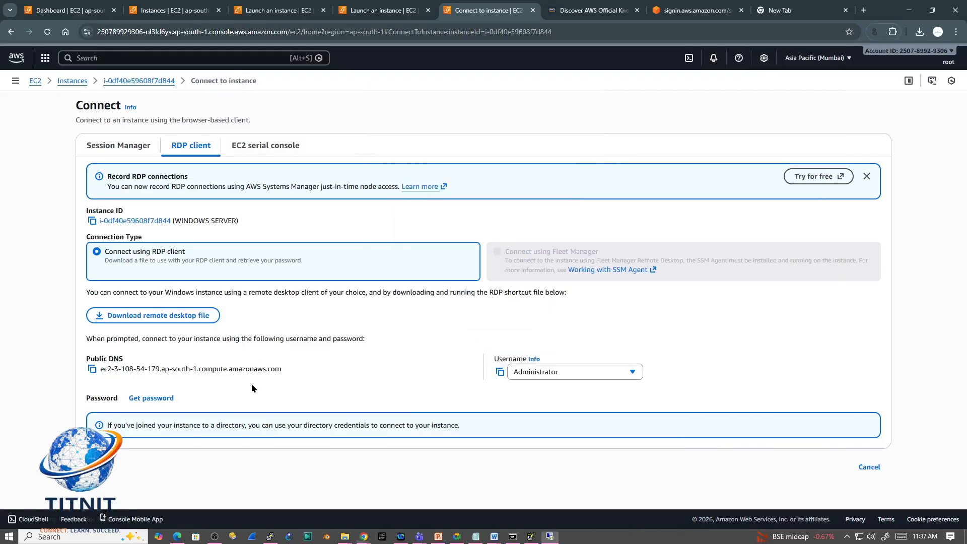
left_click(151, 398)
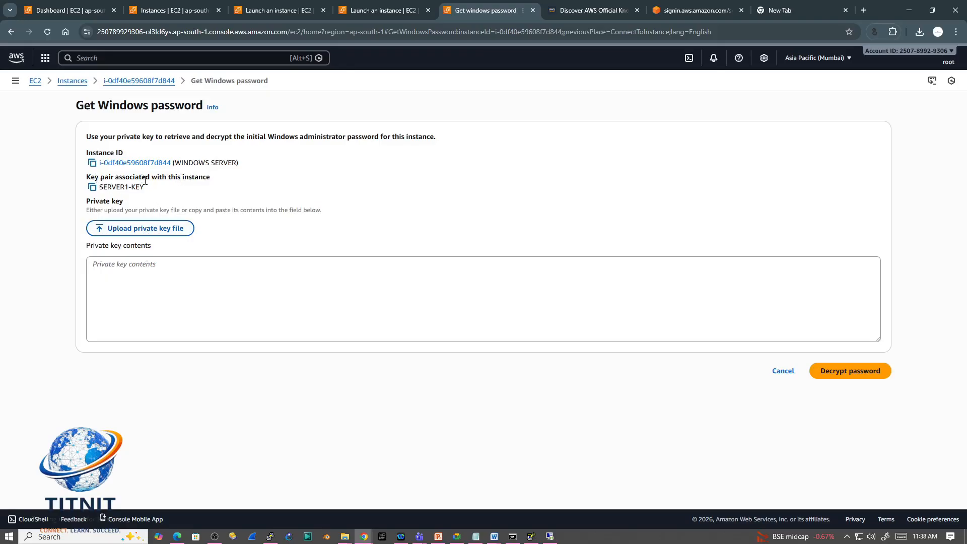
left_click(141, 230)
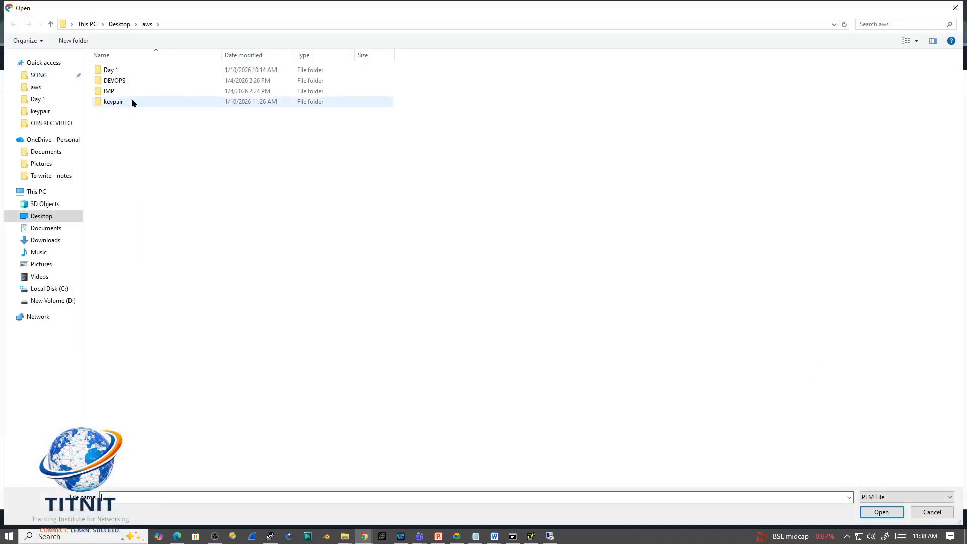
left_click(44, 92)
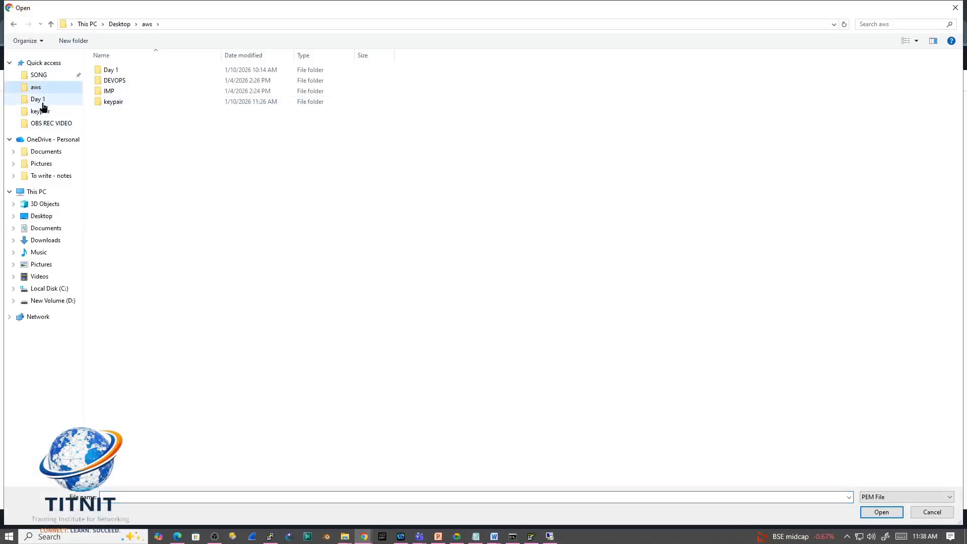
left_click(108, 102)
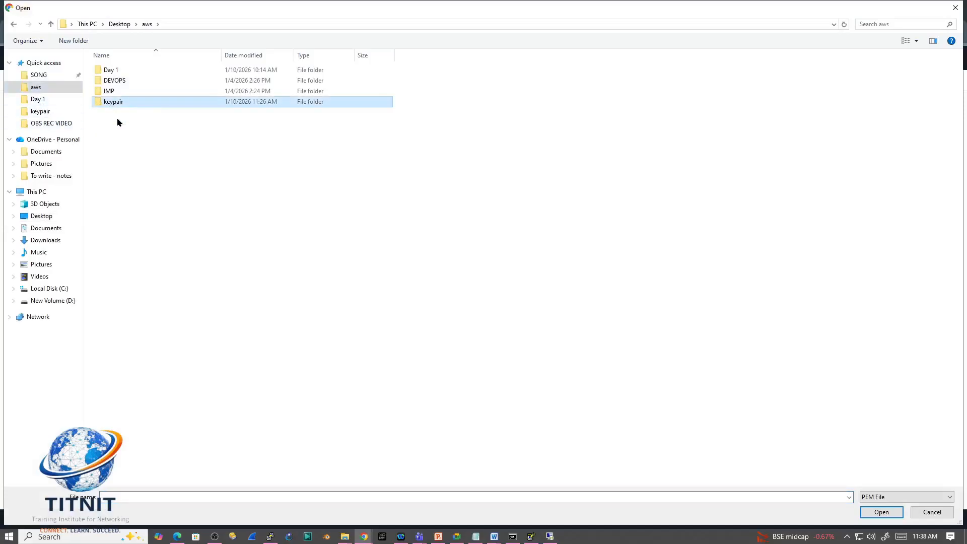
double_click(136, 102)
left_click(135, 74)
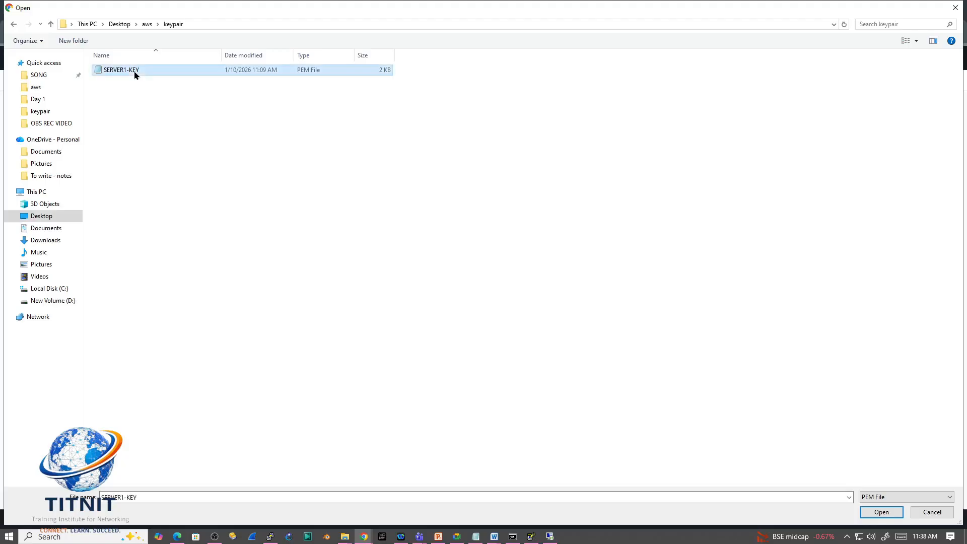
left_click(876, 511)
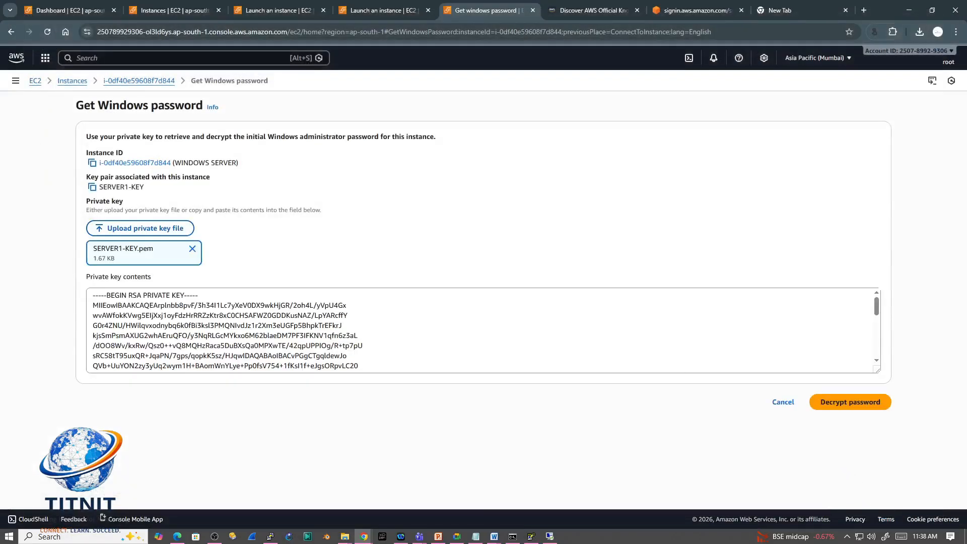
left_click(864, 403)
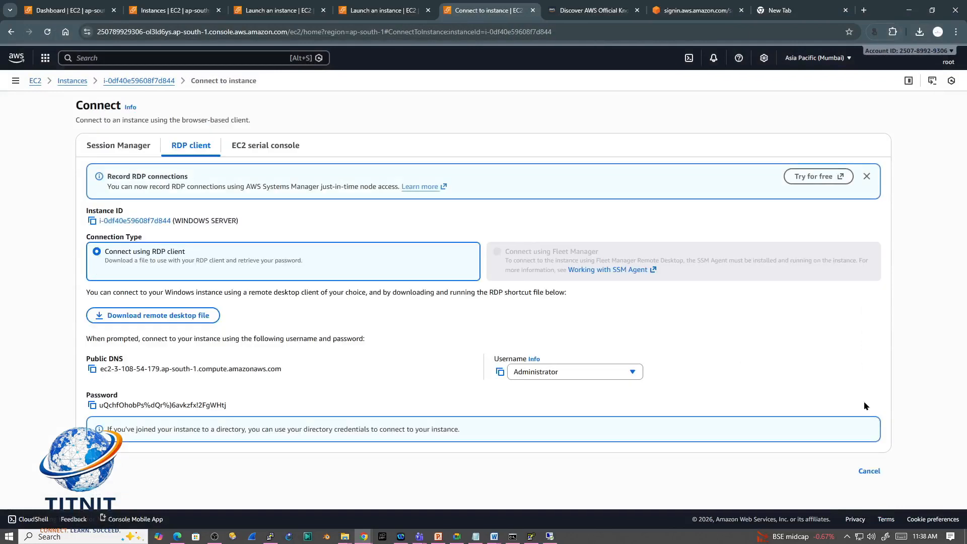
Step: Copy the decrypted Administrator password into the Remote Desktop credentials prompt's password field and connect despite the certificate warning
left_click(92, 407)
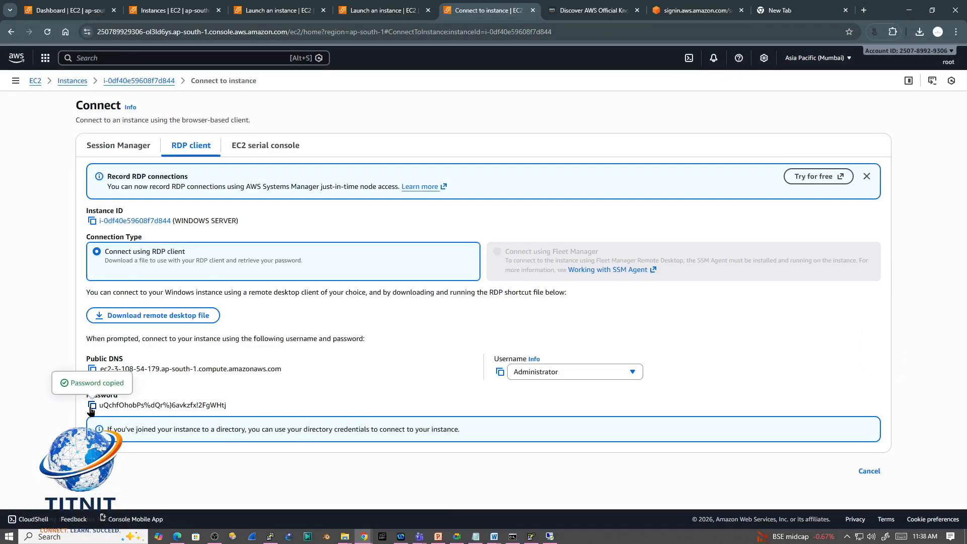
left_click(548, 538)
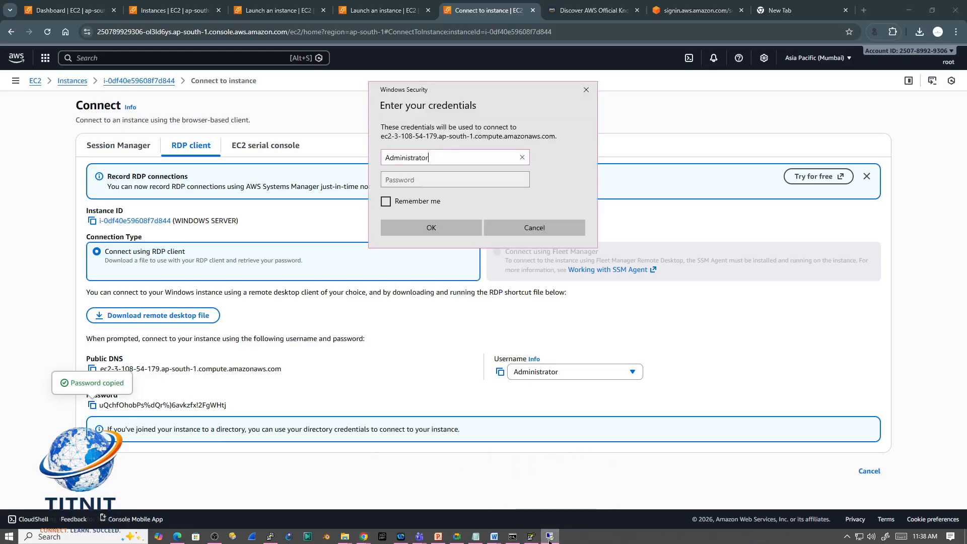
left_click(404, 179)
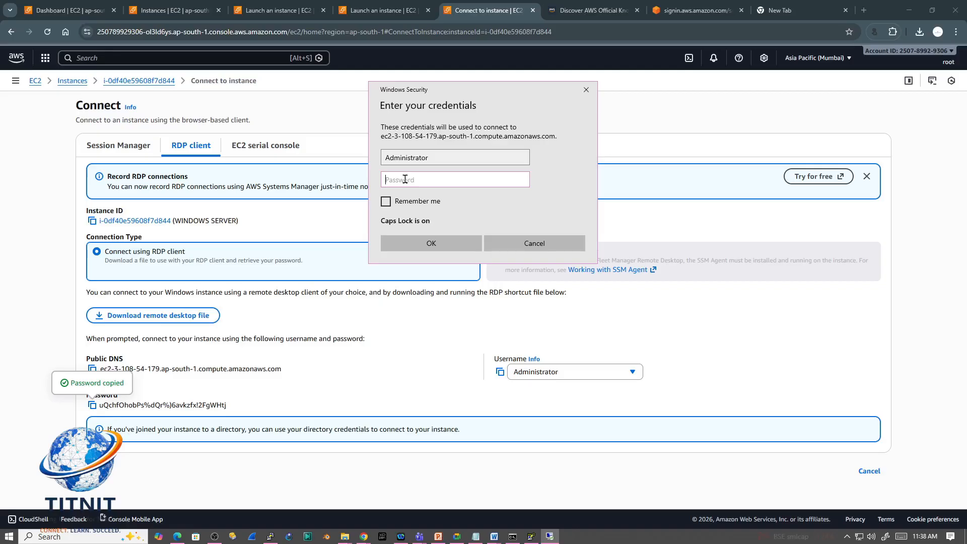
key("ctrl+v")
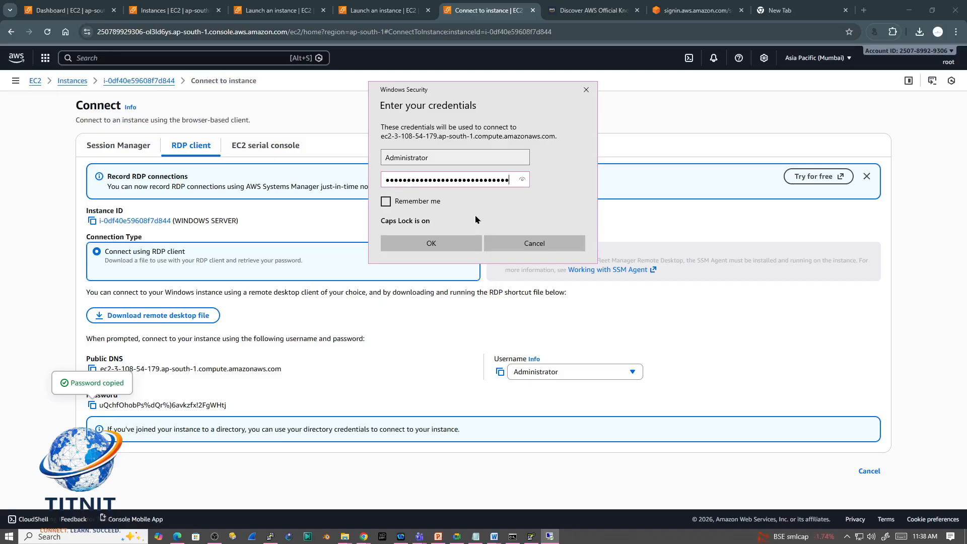
left_click(431, 244)
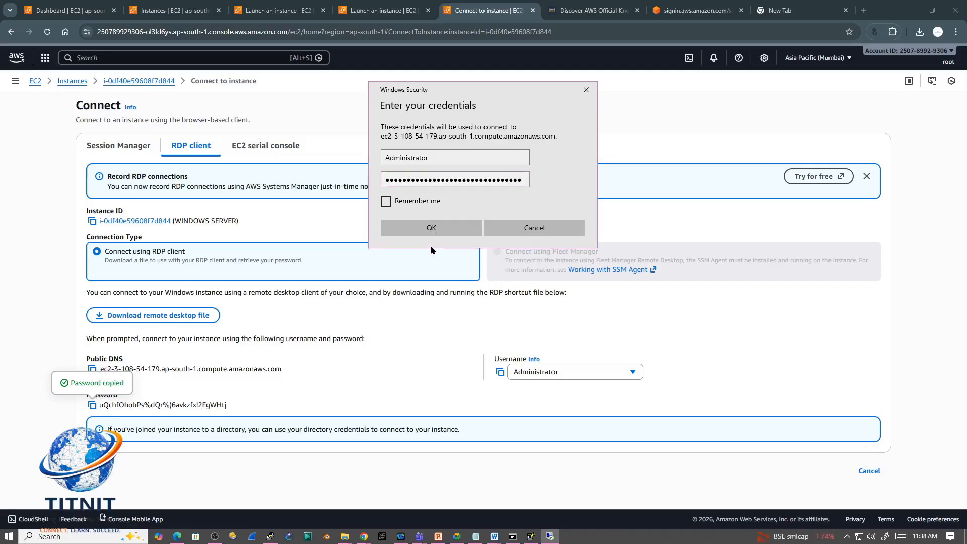
left_click(428, 229)
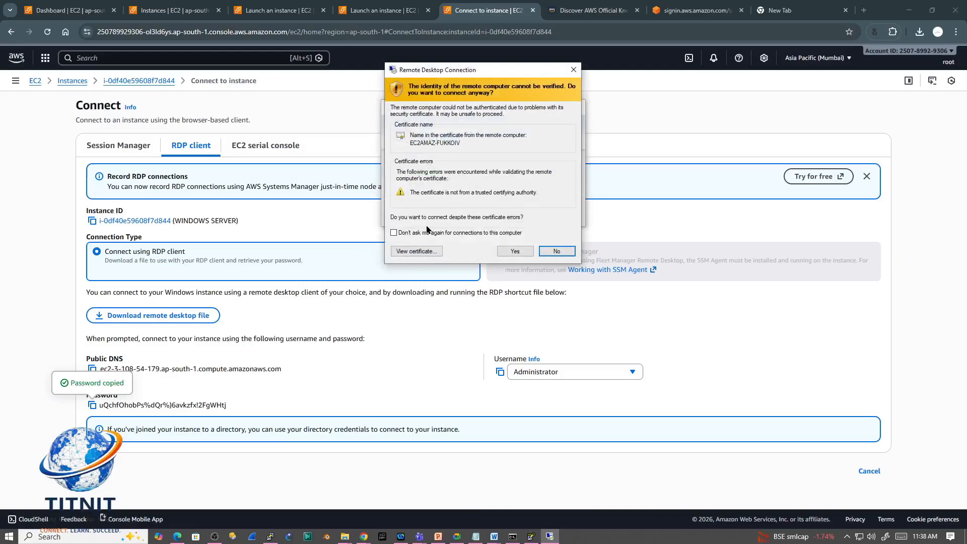
left_click(514, 251)
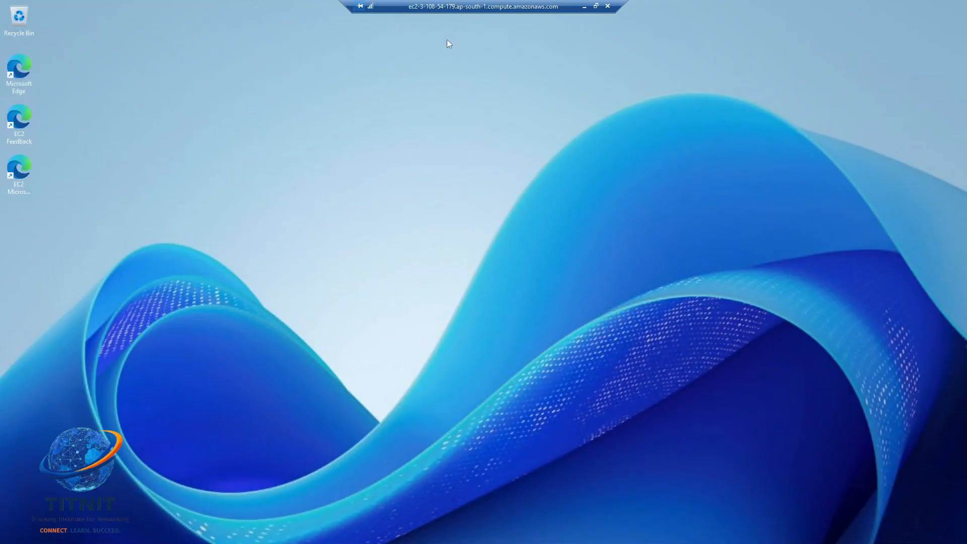
Step: Restore the Remote Desktop session to a movable window, reposition it and return it to full screen
double_click(456, 10)
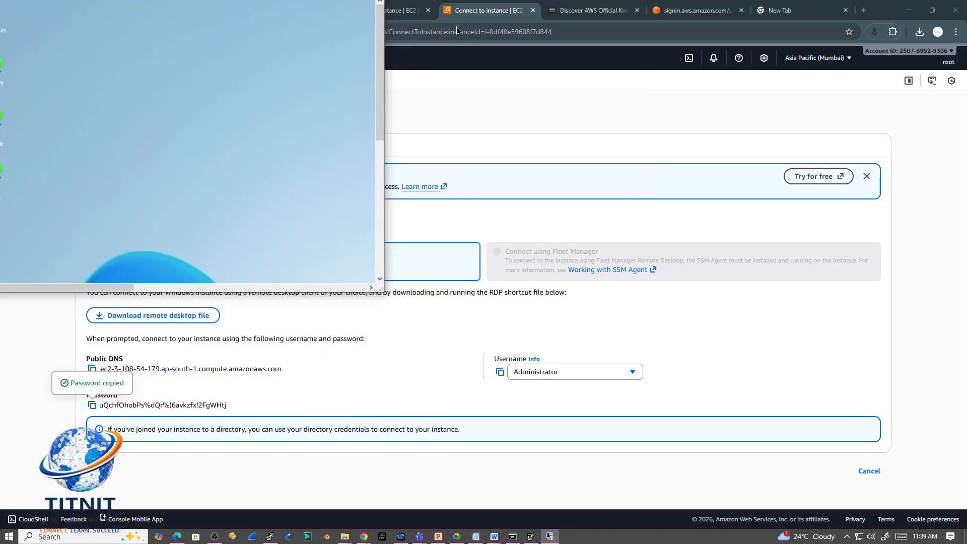
left_click_drag(457, 38, 464, 90)
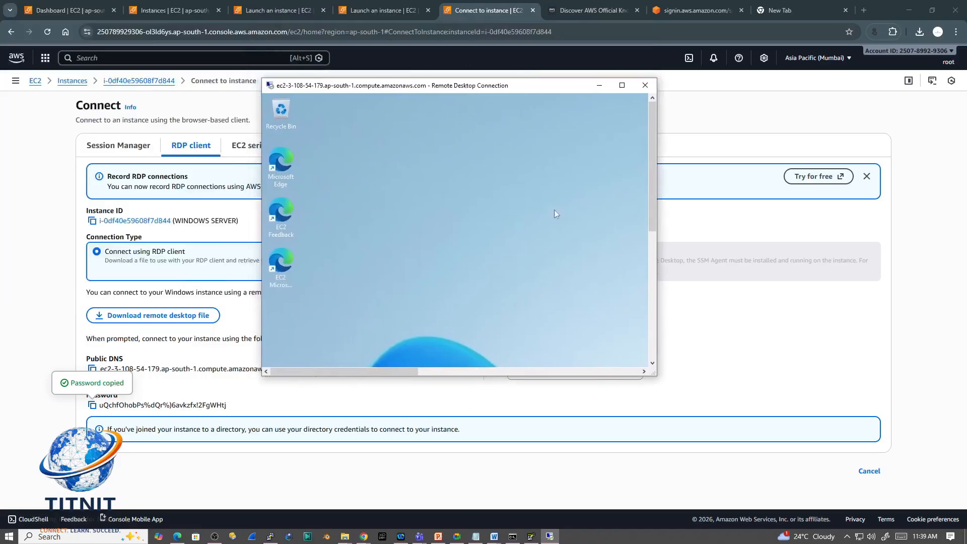
left_click_drag(647, 174, 630, 92)
left_click(621, 85)
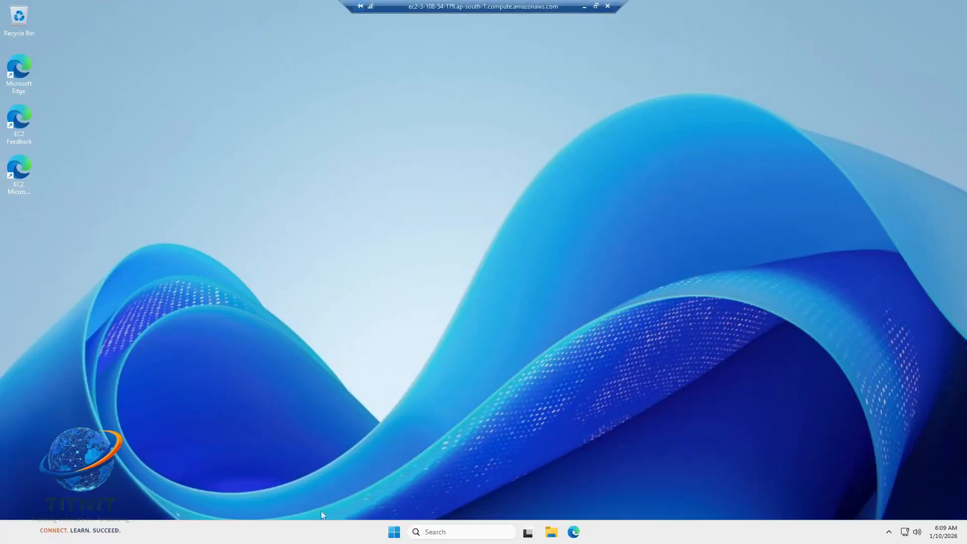
left_click(393, 535)
left_click(394, 536)
left_click(394, 535)
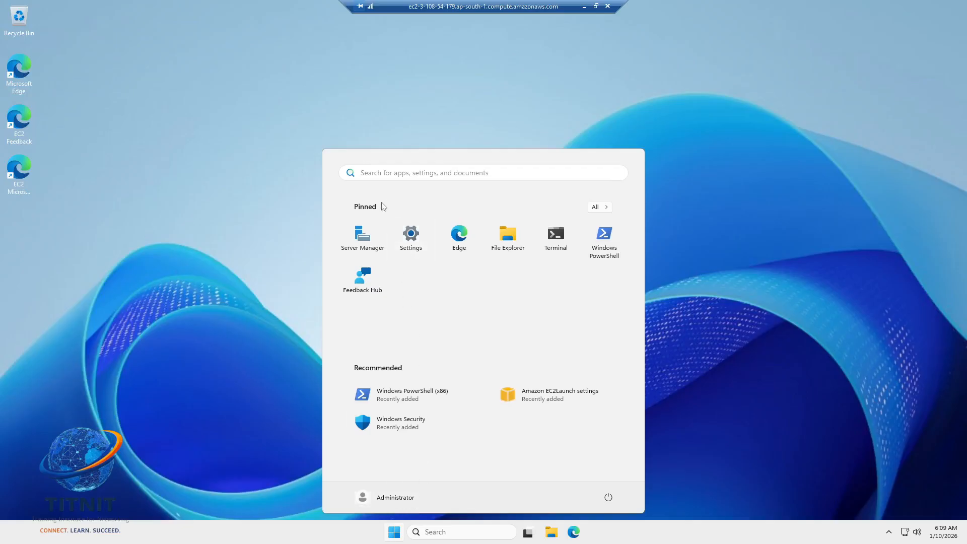
left_click(386, 176)
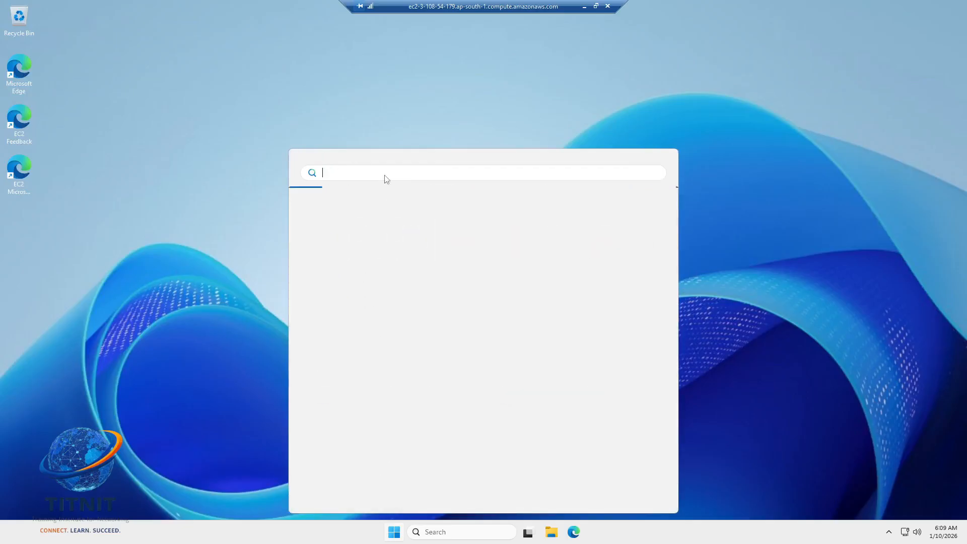
type("SYSTE")
key("BackSpace")
Step: Search for SYSTEM on the remote Windows server and open System Information
left_click(432, 533)
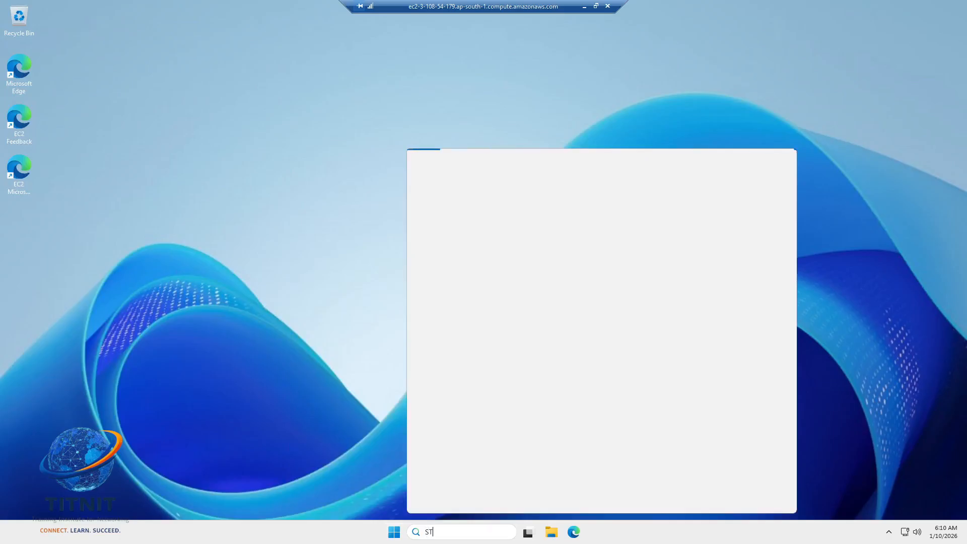
type("S")
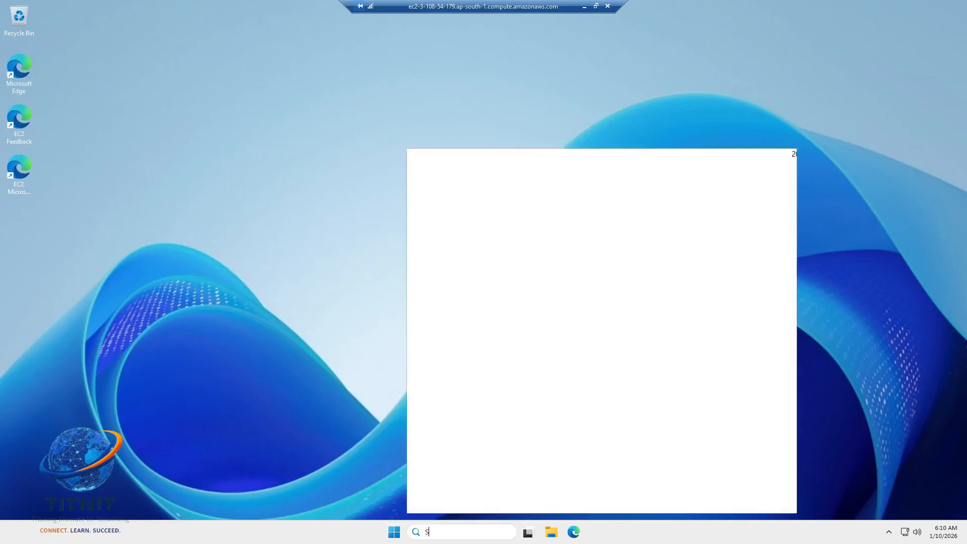
type("YSTEM")
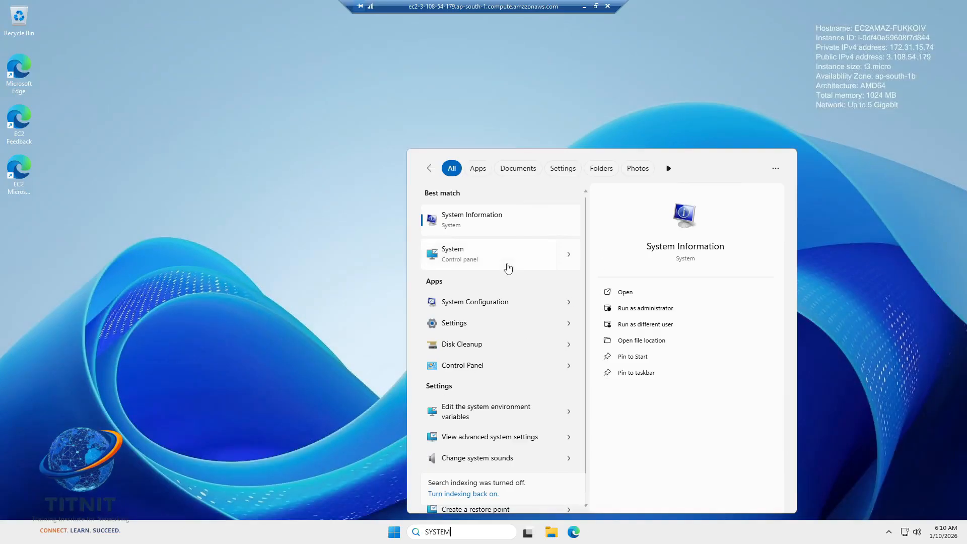
left_click(493, 231)
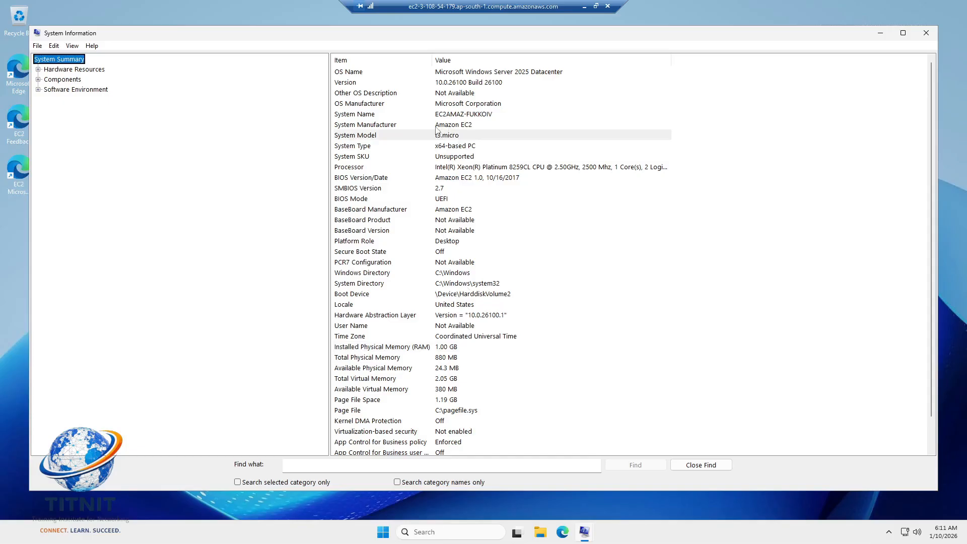
Step: Examine the system manufacturer, OS manufacturer, system model, installed RAM and total physical memory in the System Summary
left_click(398, 129)
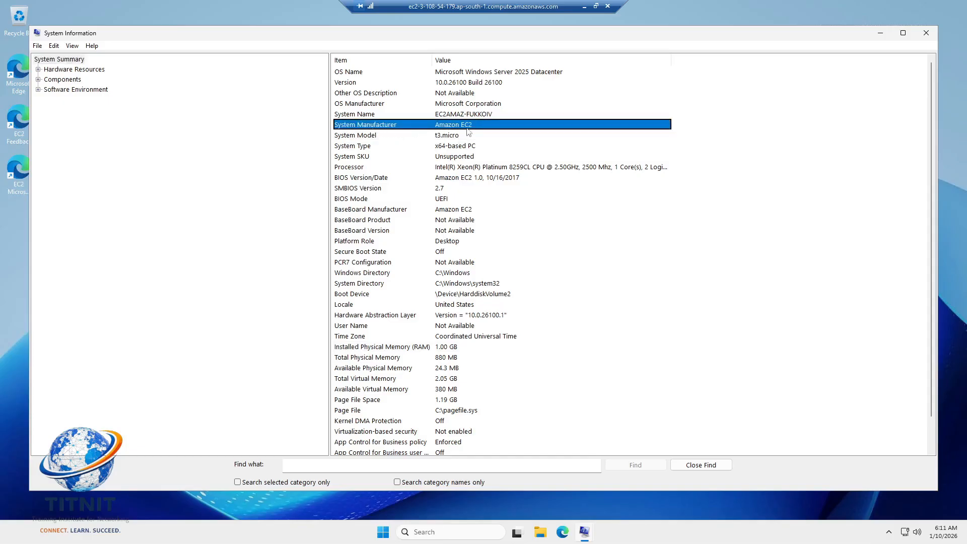
left_click(398, 105)
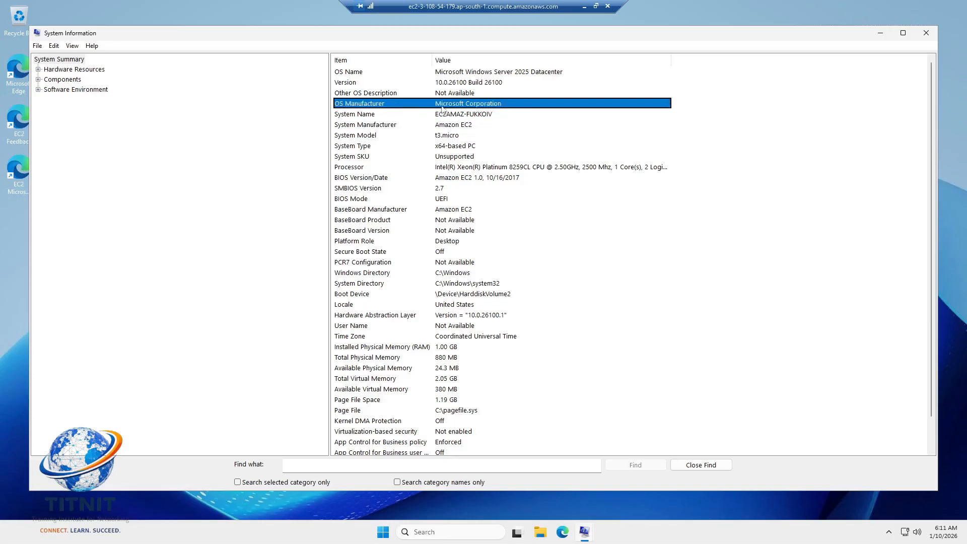
left_click(448, 137)
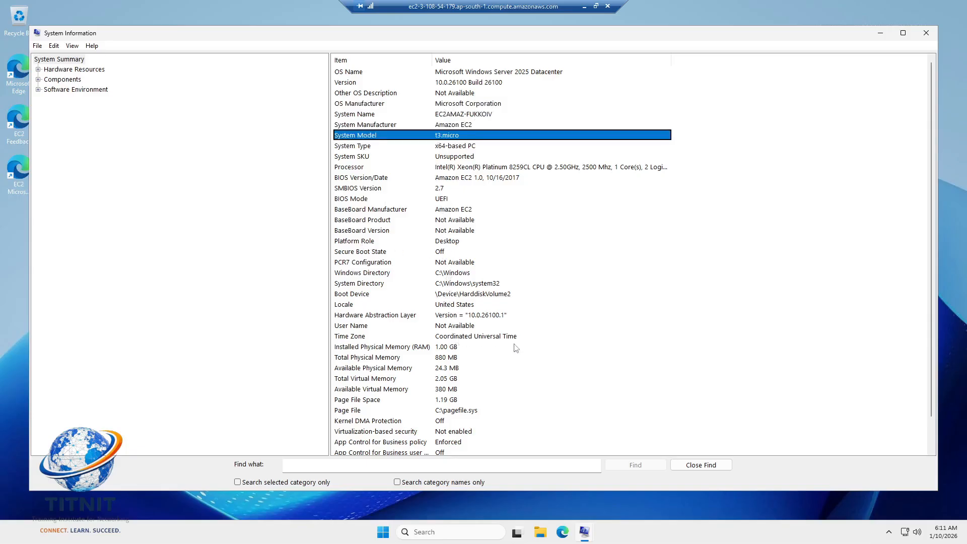
left_click(412, 349)
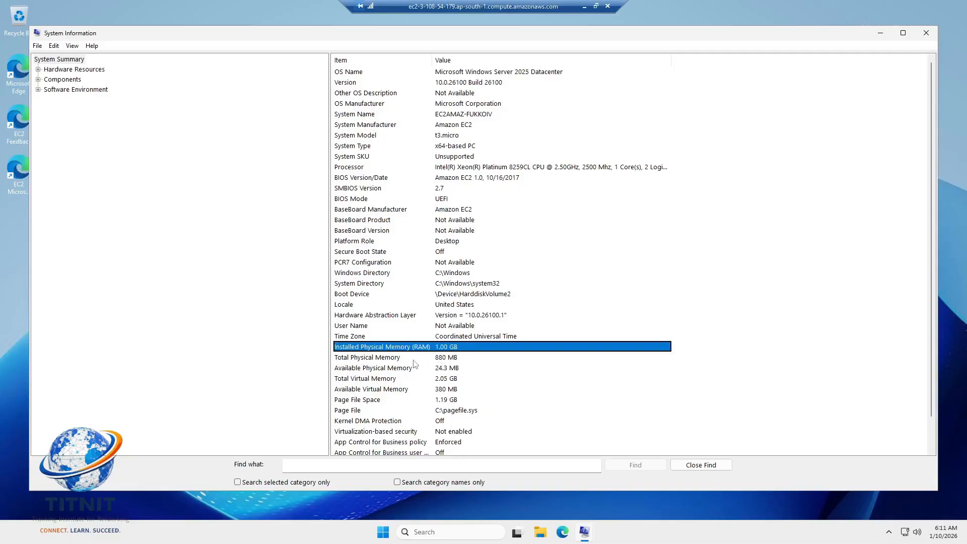
left_click(414, 360)
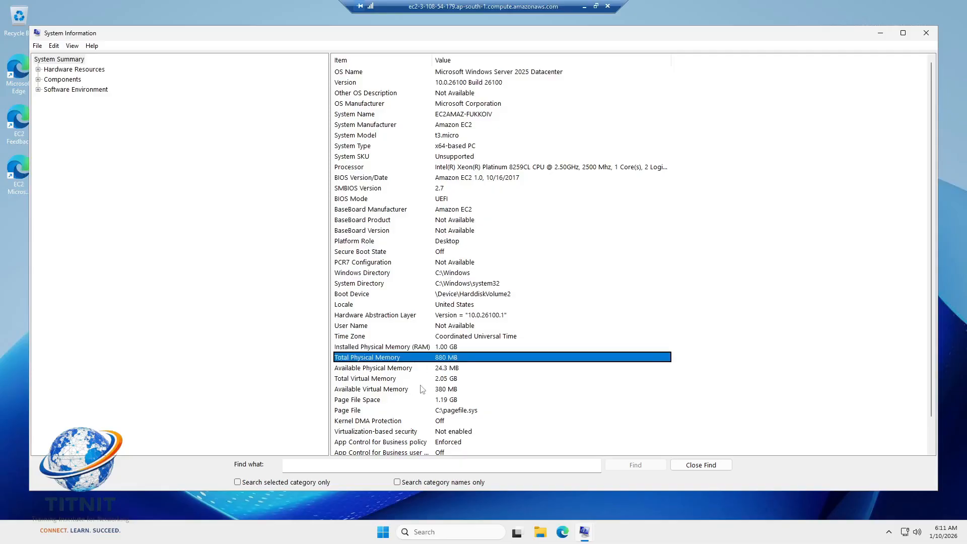